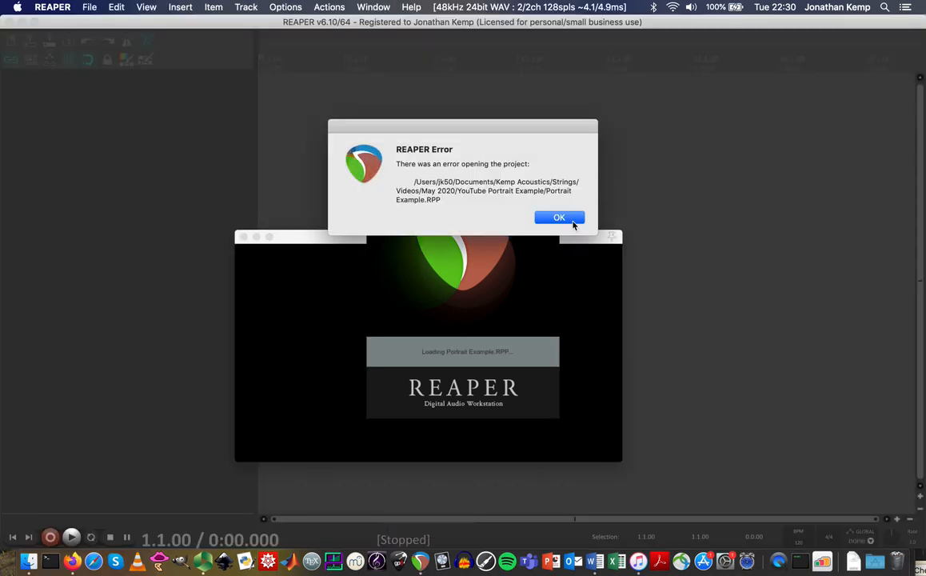
Dismiss the project error, start a new empty project, and close the empty Video Window.
left_click(559, 218)
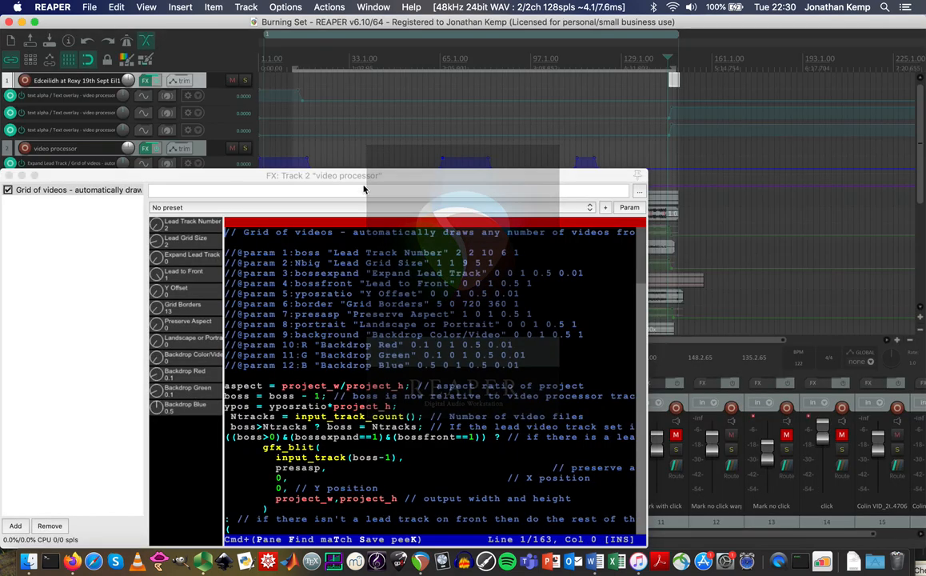
left_click(83, 6)
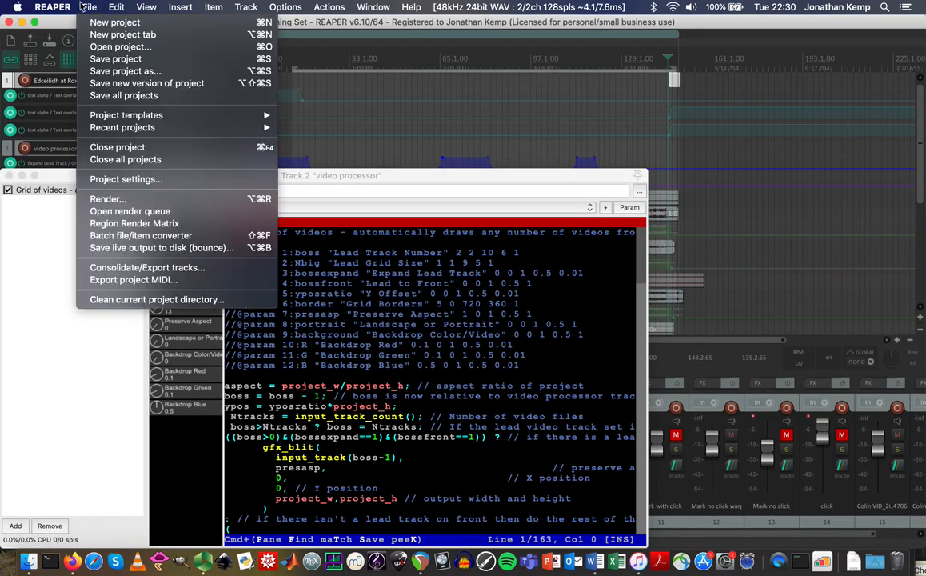
left_click(94, 23)
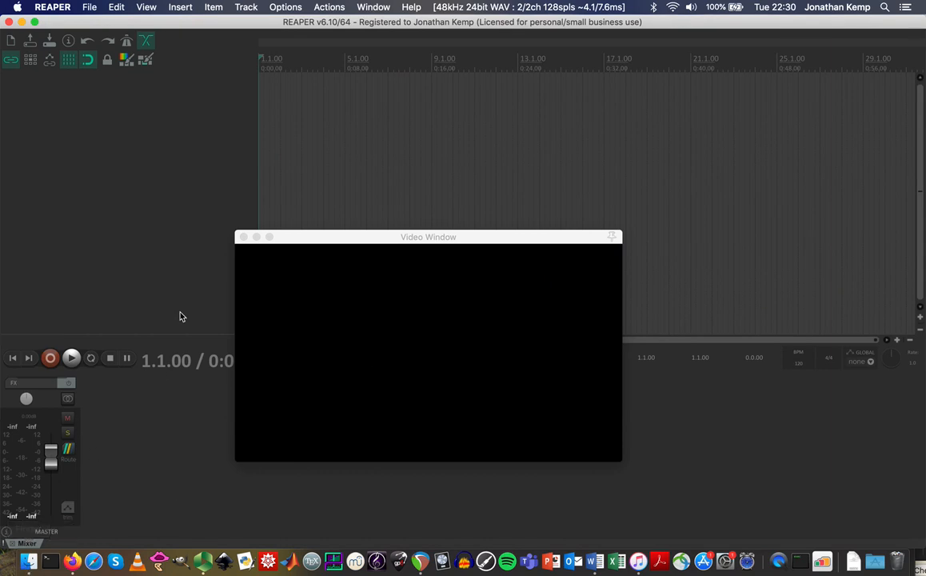
left_click(243, 237)
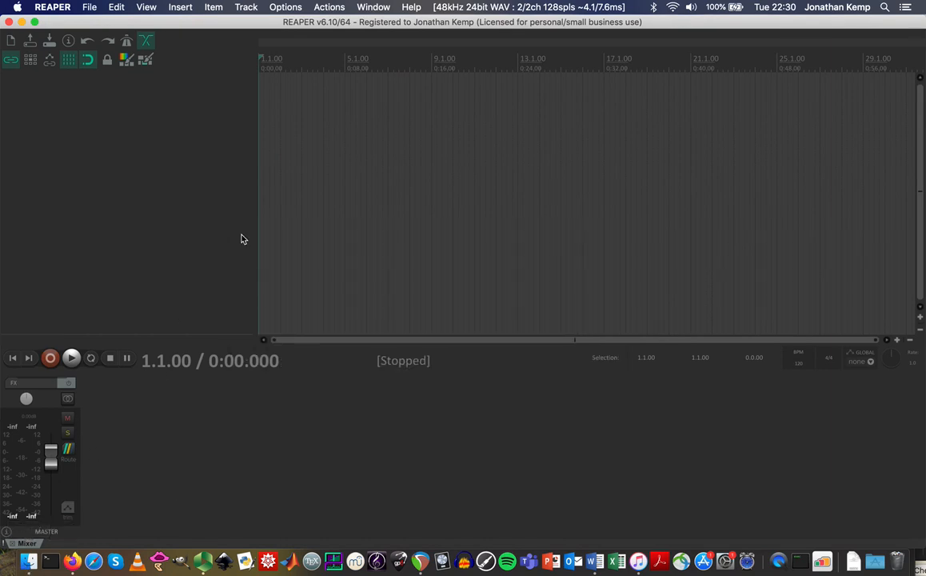
In Finder, select the six musician videos through ZOOM0183.MOV and drag them into REAPER.
left_click(28, 561)
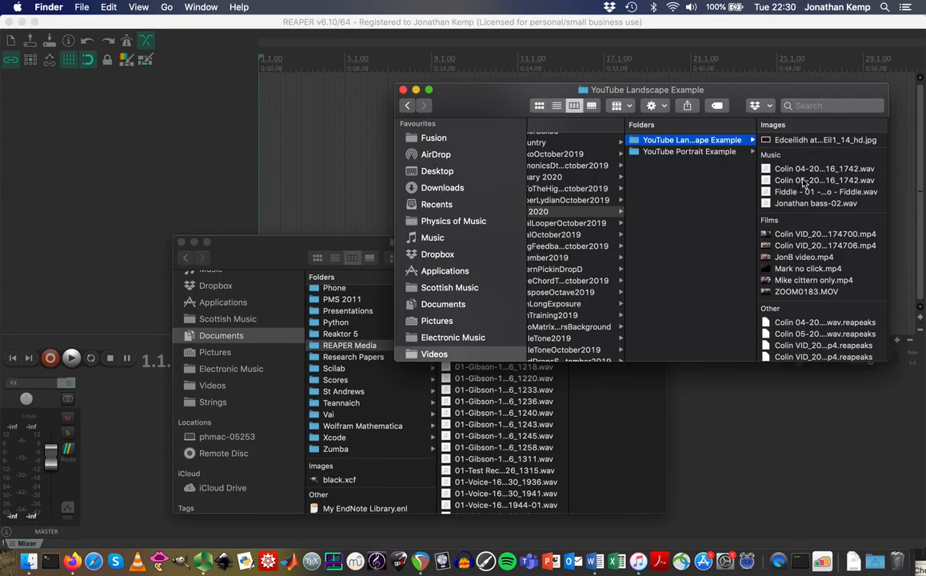
left_click(808, 235)
key("shift+Down")
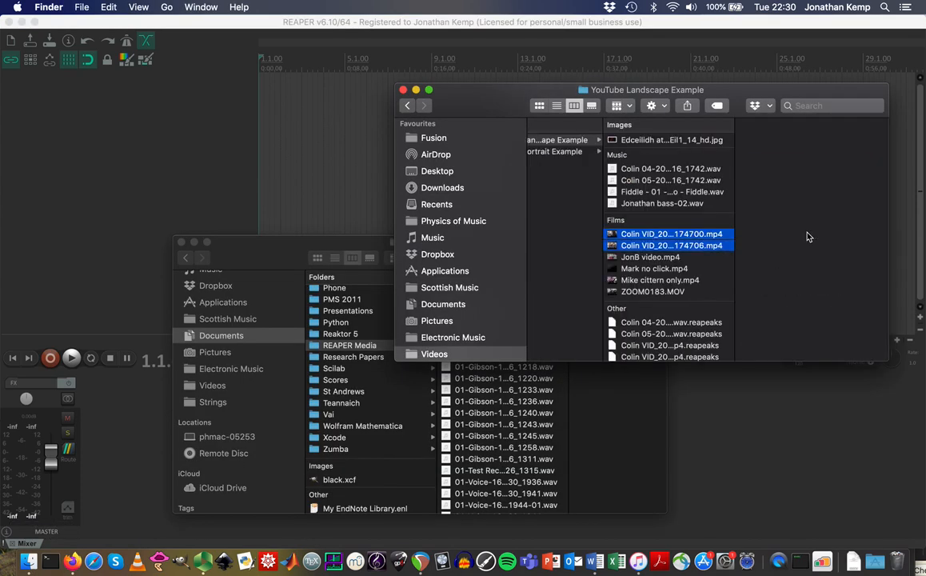
key("shift+Down")
key("shift+Down")
key("shift+Down")
key("shift+Down")
left_click_drag(643, 232, 284, 104)
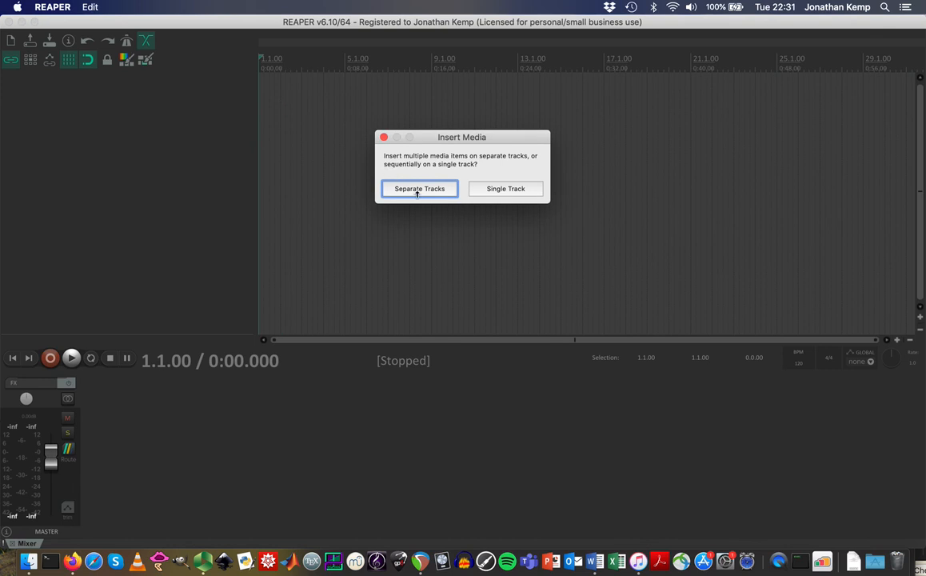
Insert the videos on separate tracks, set the play position to 0:37.500, and enlarge track heights.
left_click(416, 189)
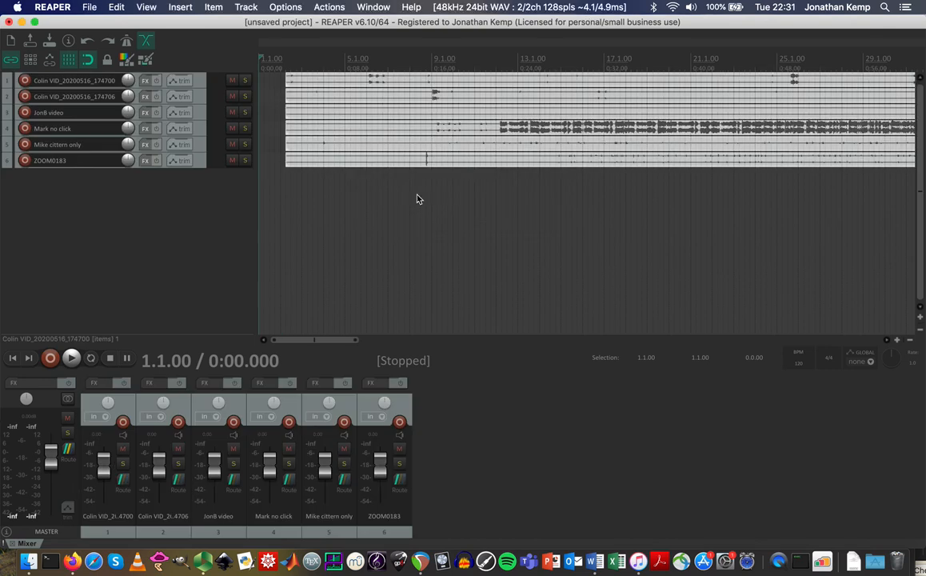
left_click(663, 58)
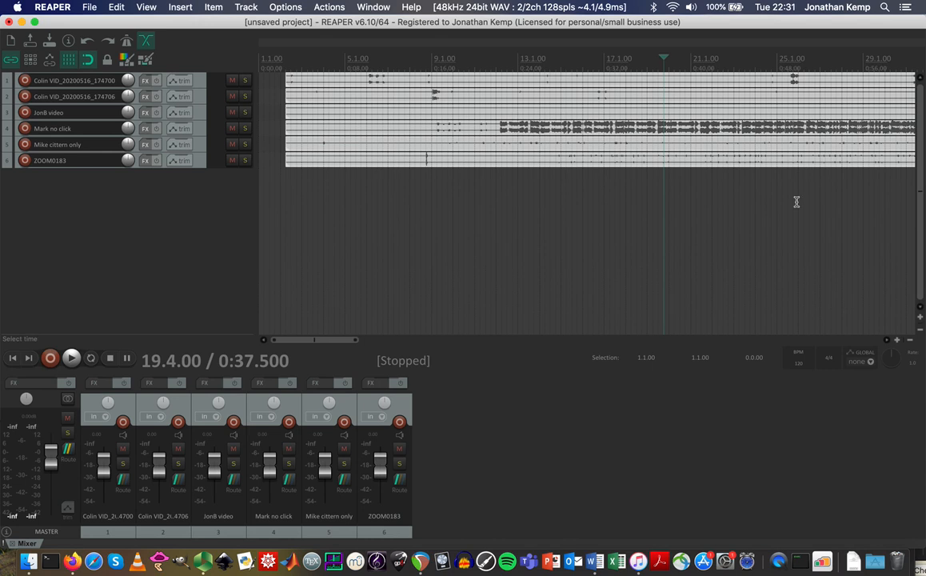
left_click(919, 318)
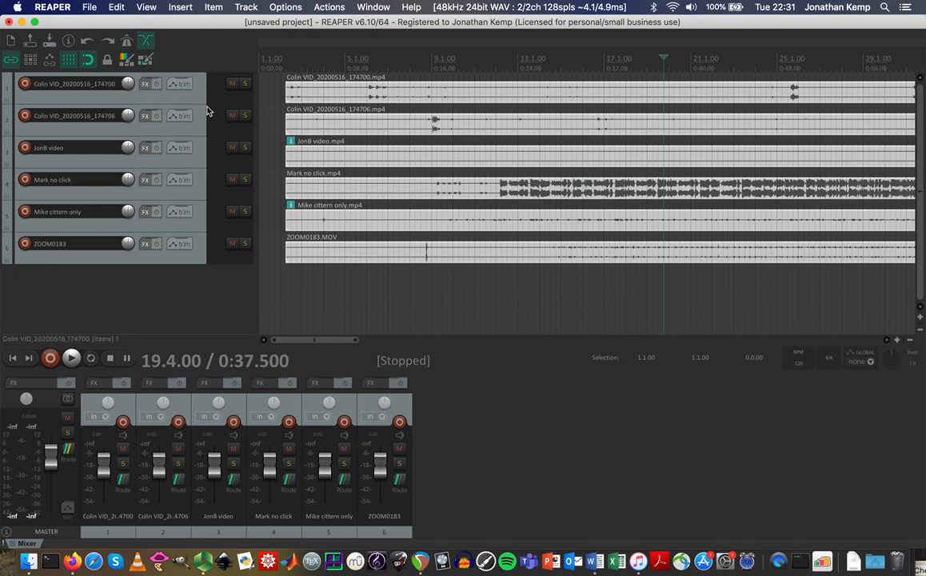
left_click(134, 6)
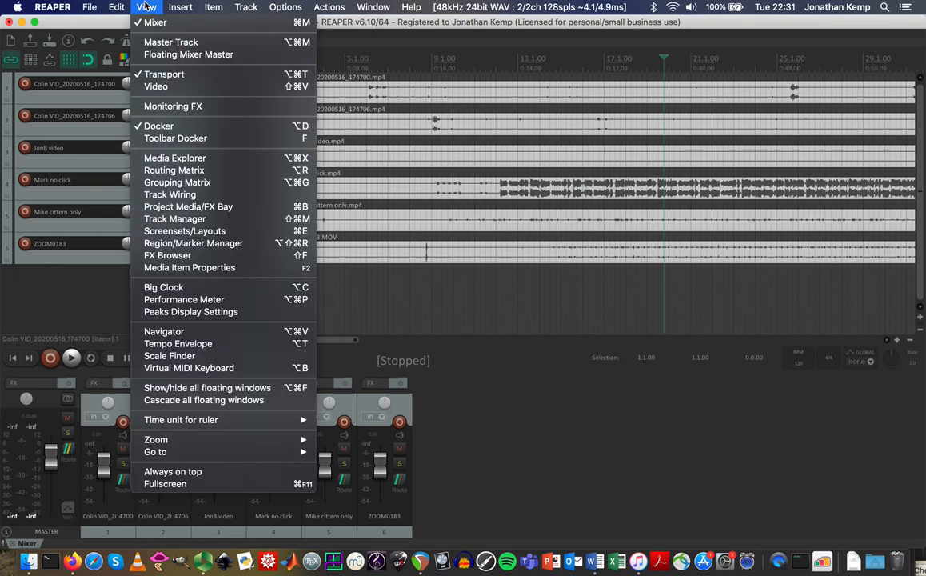
Show and reposition the Video Window, then reorder tracks so the JonB video track is first.
left_click(157, 86)
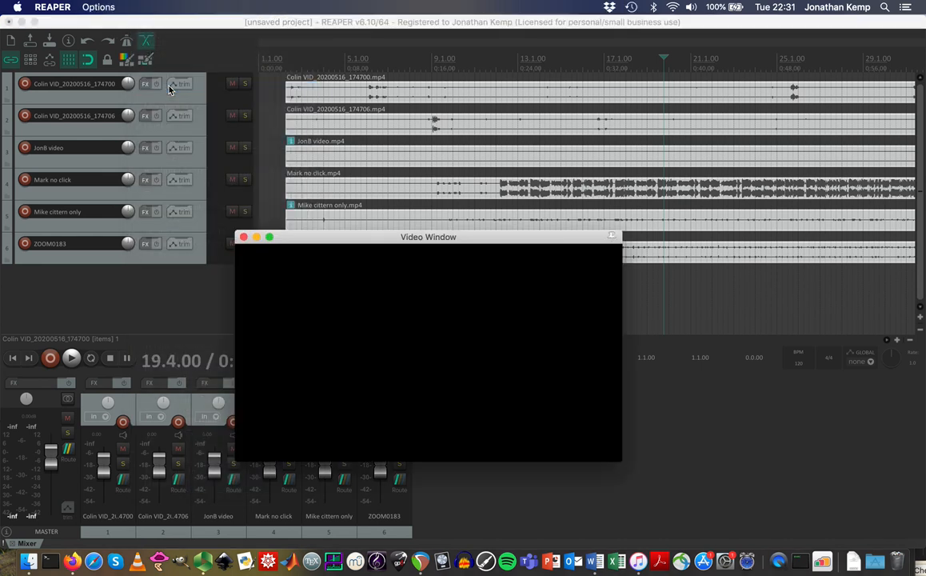
left_click_drag(520, 246, 680, 311)
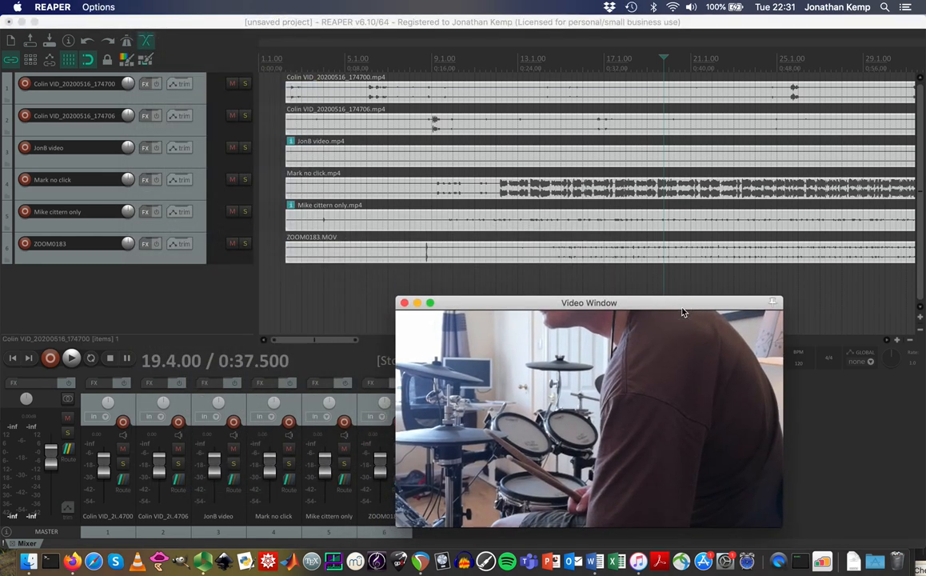
left_click(188, 98)
left_click(198, 128)
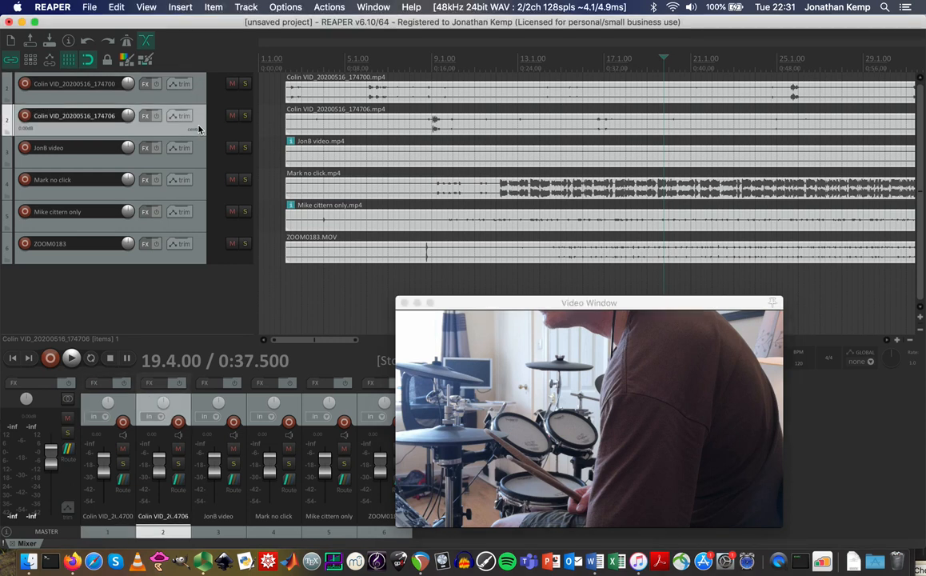
left_click(203, 158)
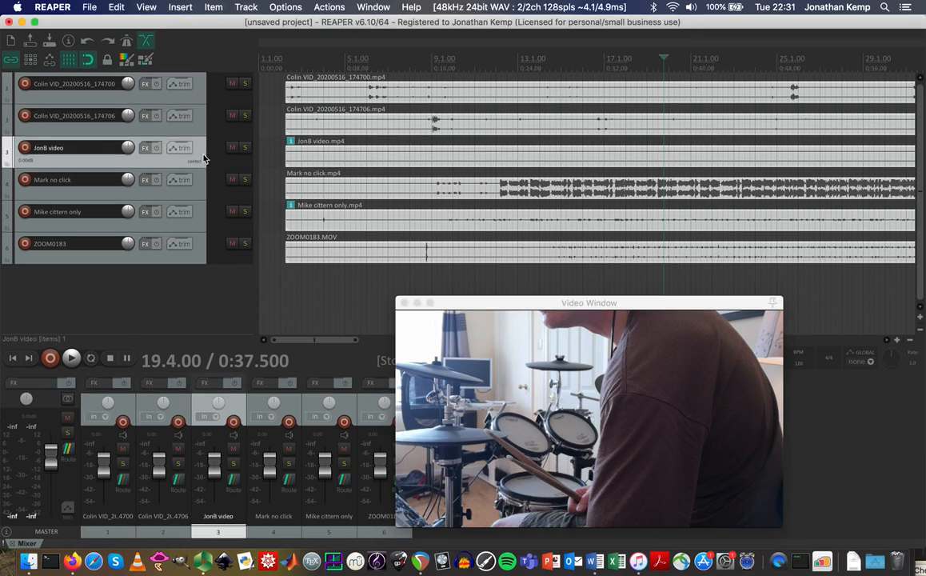
left_click_drag(200, 160, 200, 73)
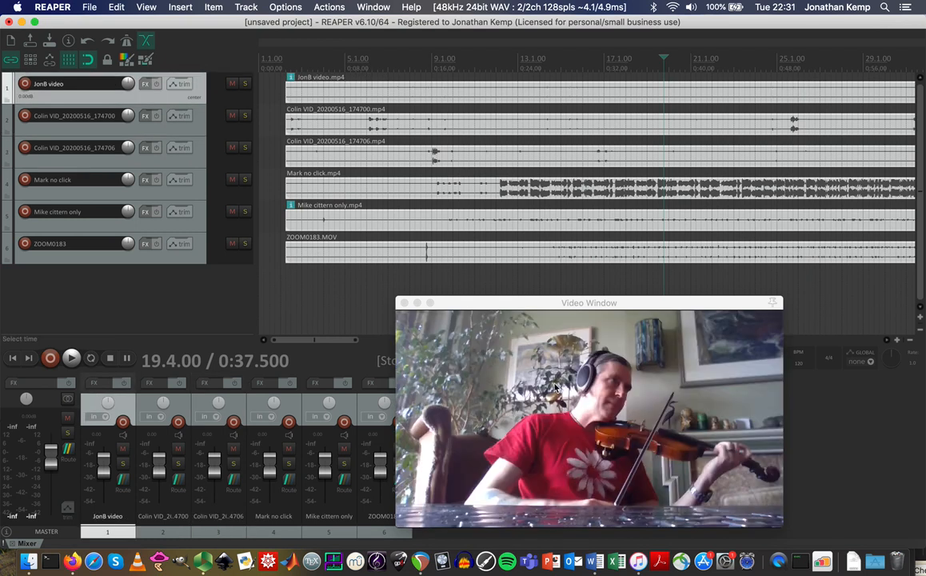
mouse_move(202, 196)
left_mouse_down()
mouse_move(197, 80)
mouse_move(197, 184)
left_mouse_up()
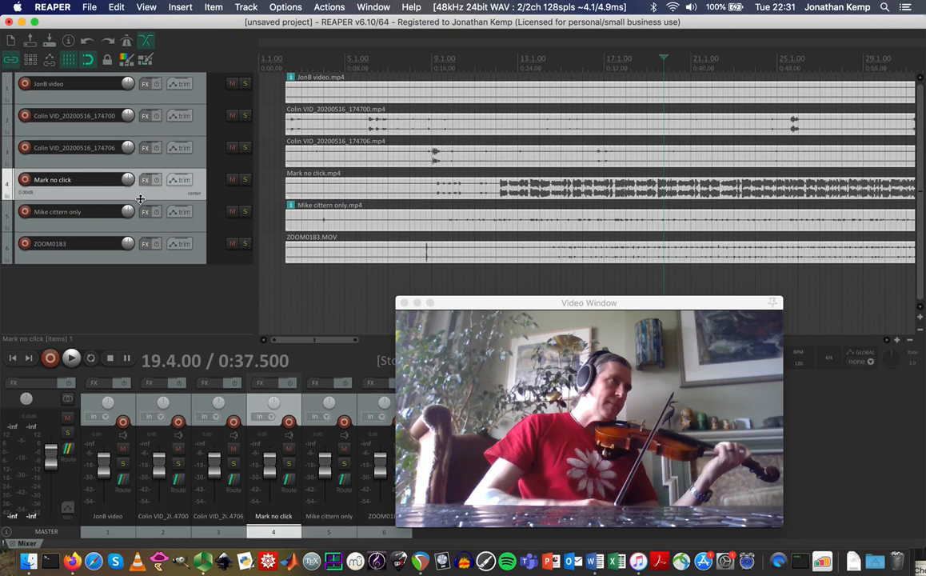
left_click(204, 93)
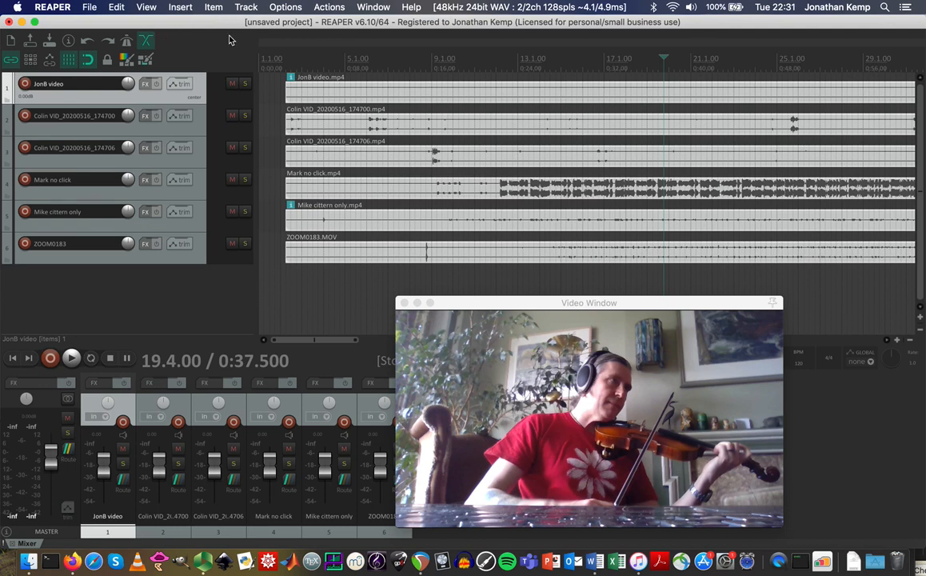
left_click(241, 7)
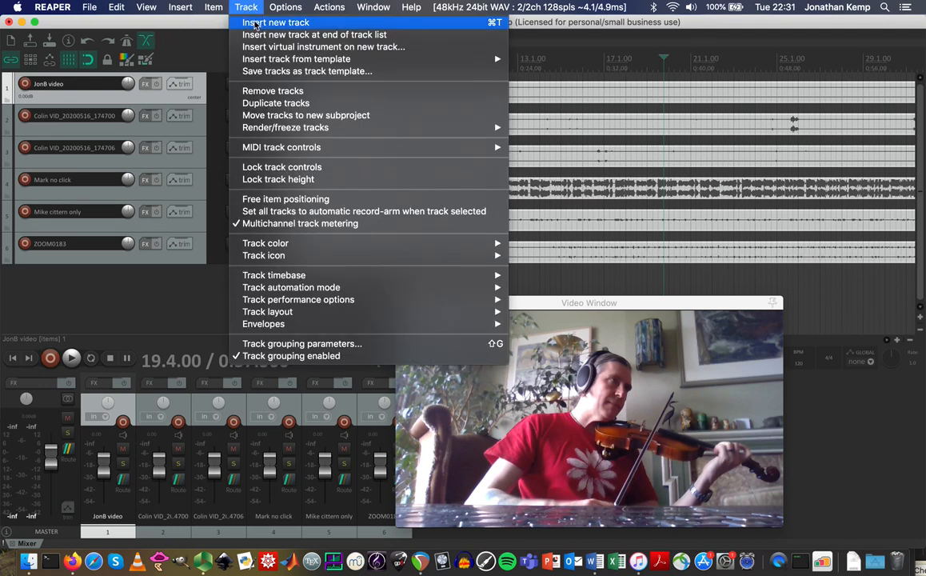
Insert a new empty track and drag it above the JonB video track.
left_click(255, 24)
left_click_drag(199, 300, 191, 75)
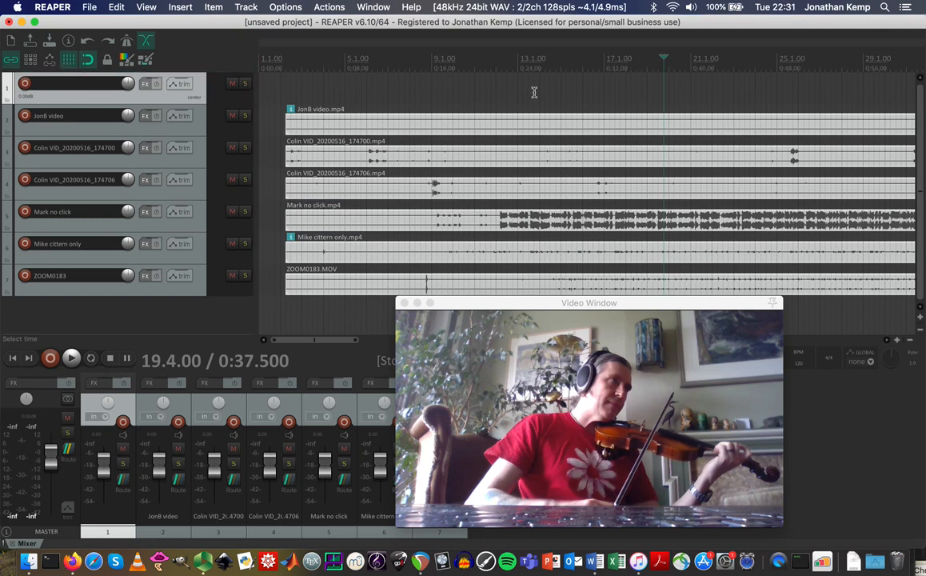
left_click(145, 86)
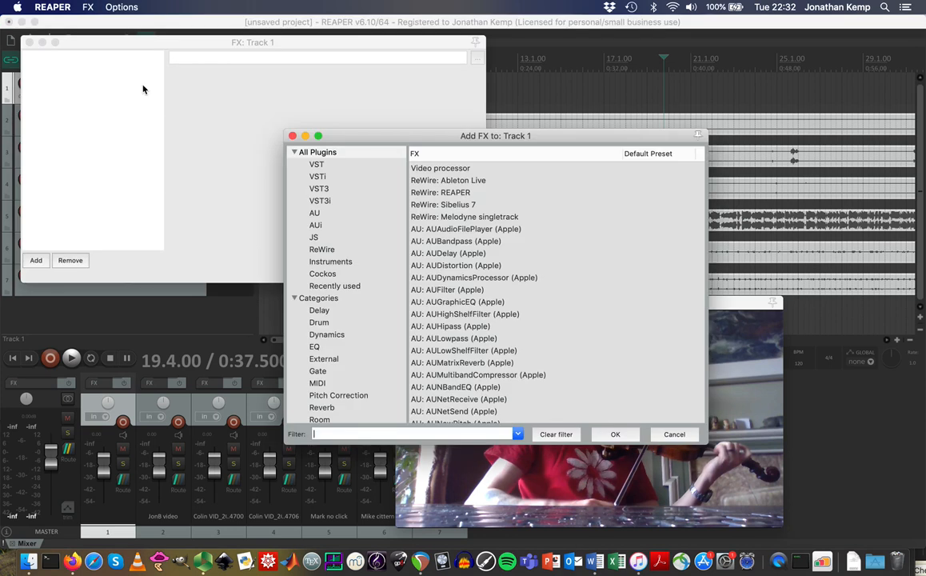
Add a Video processor to the top track with the Combine: 2x2 input matrix preset.
left_click(428, 171)
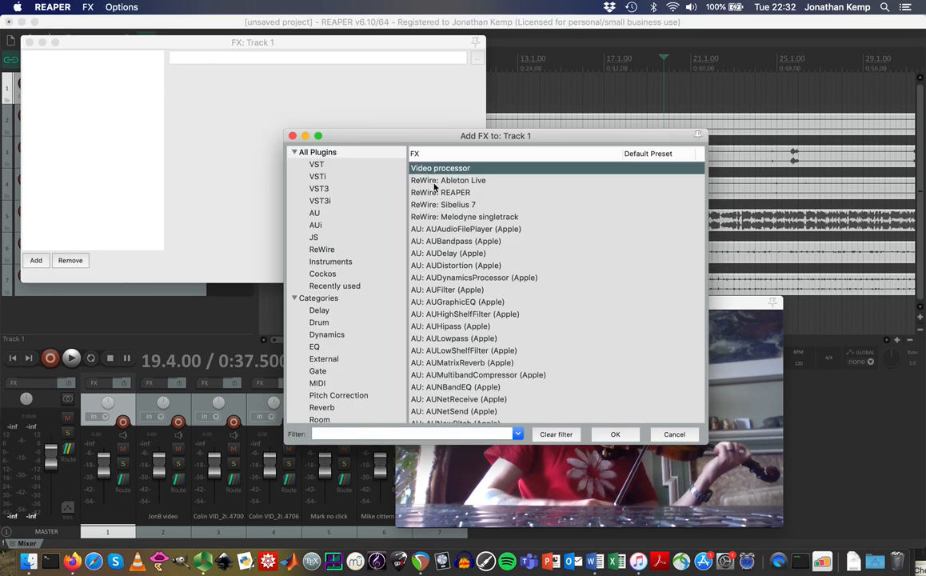
left_click(614, 434)
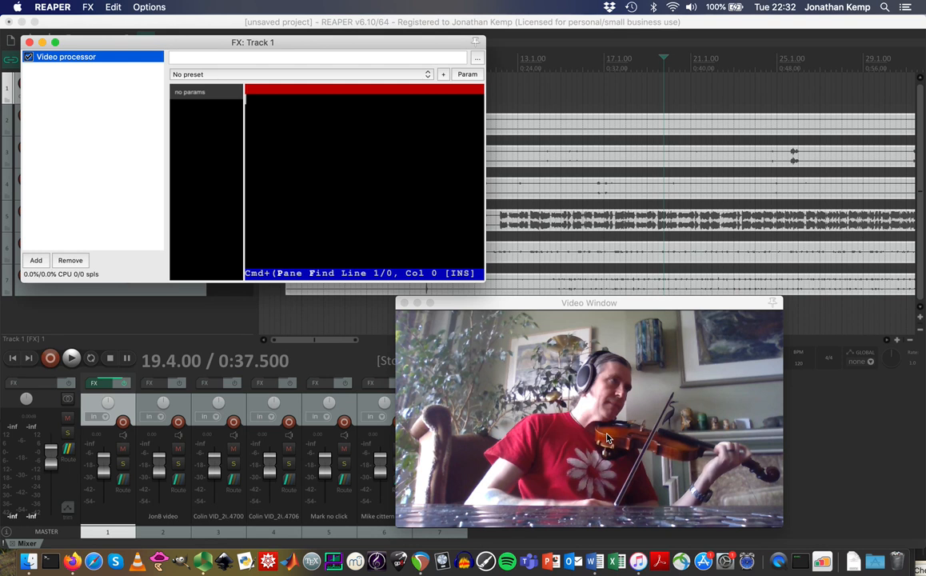
left_click(358, 75)
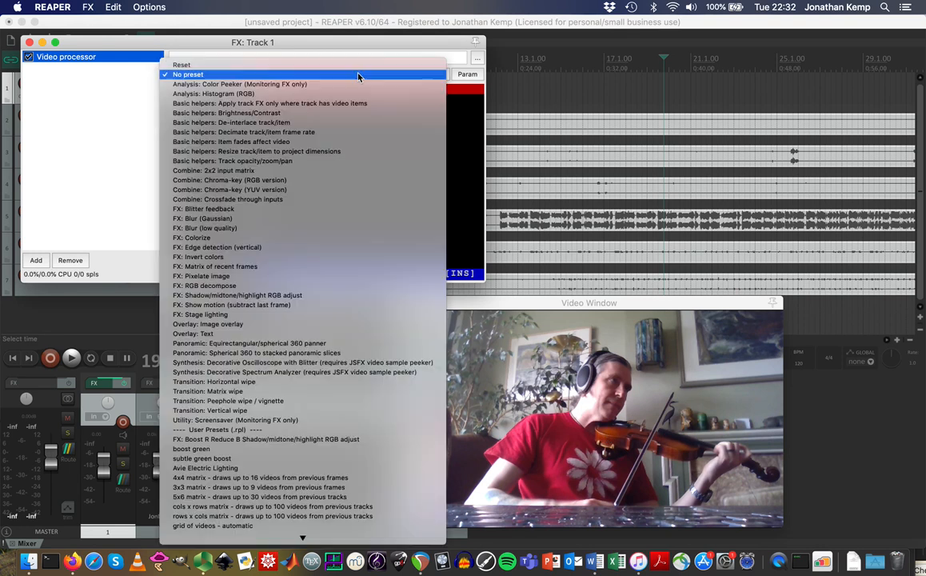
left_click(256, 173)
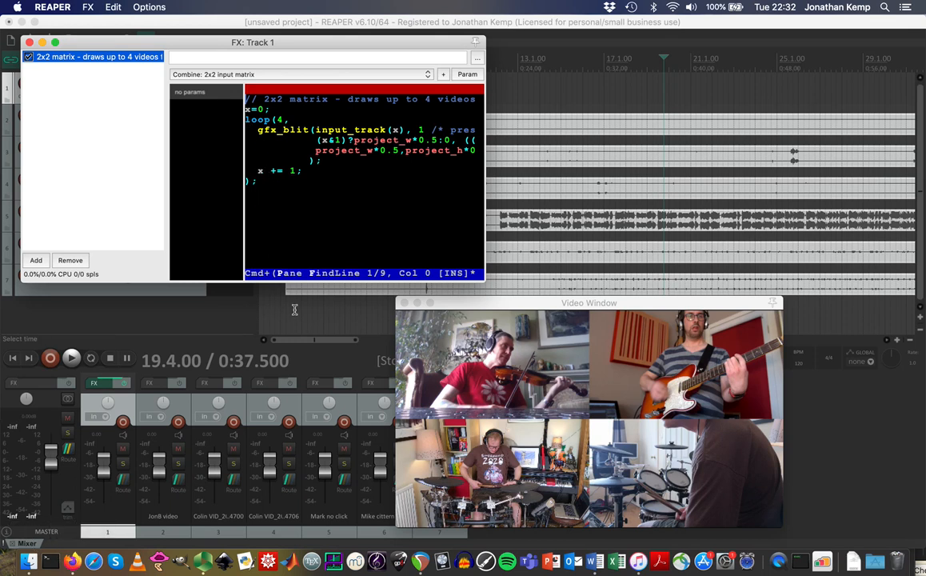
left_click(72, 561)
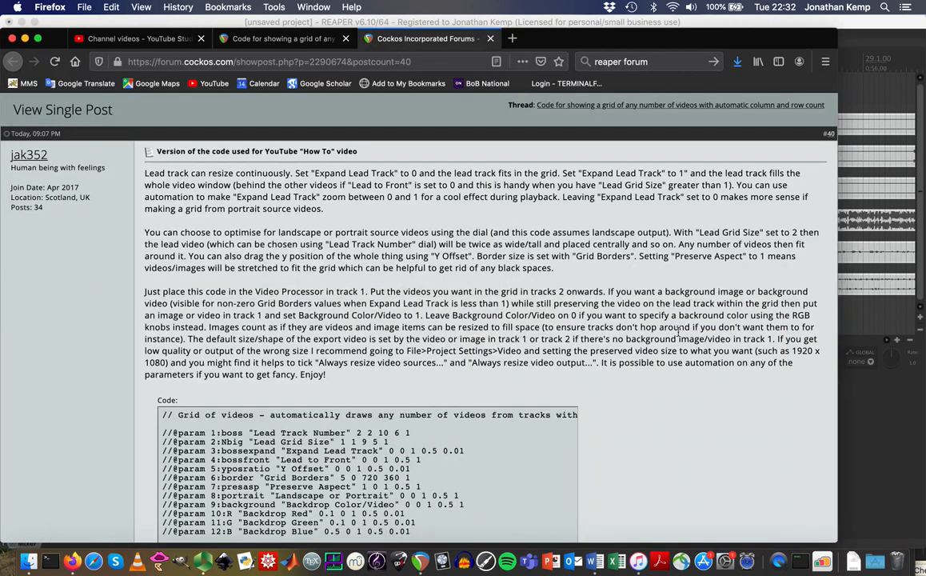
Highlight the entire Grid of videos code block in the Cockos forum post.
scroll(708, 425, "down", 5)
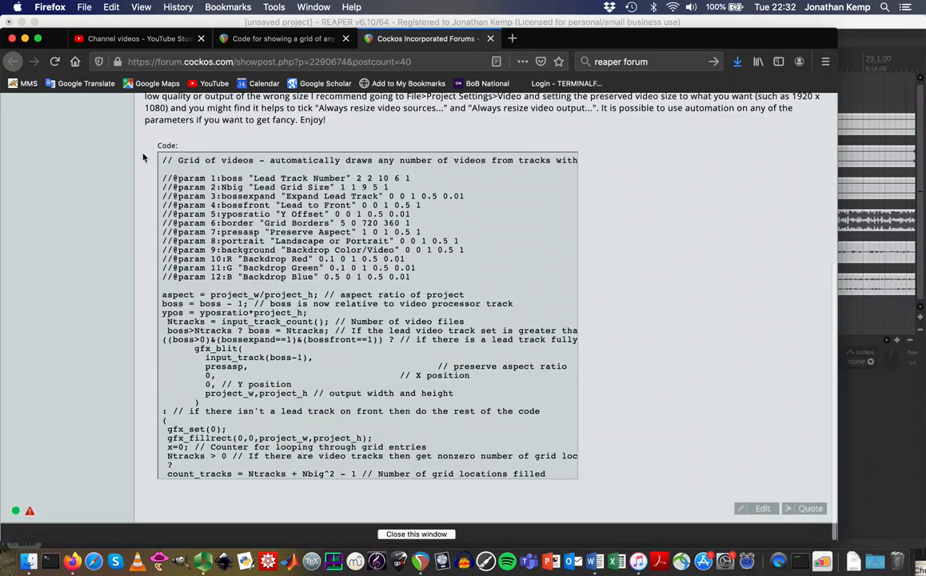
left_click_drag(163, 159, 178, 477)
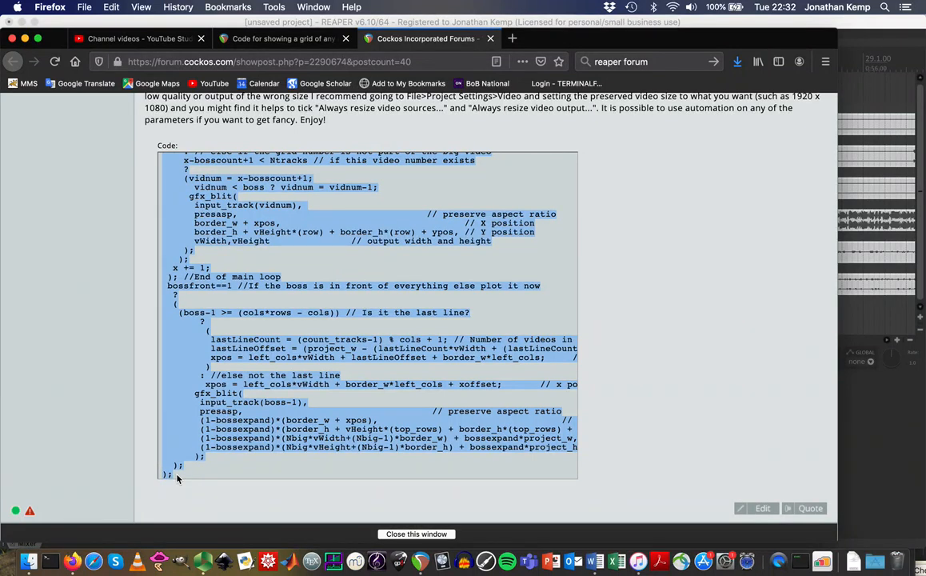
left_click(420, 561)
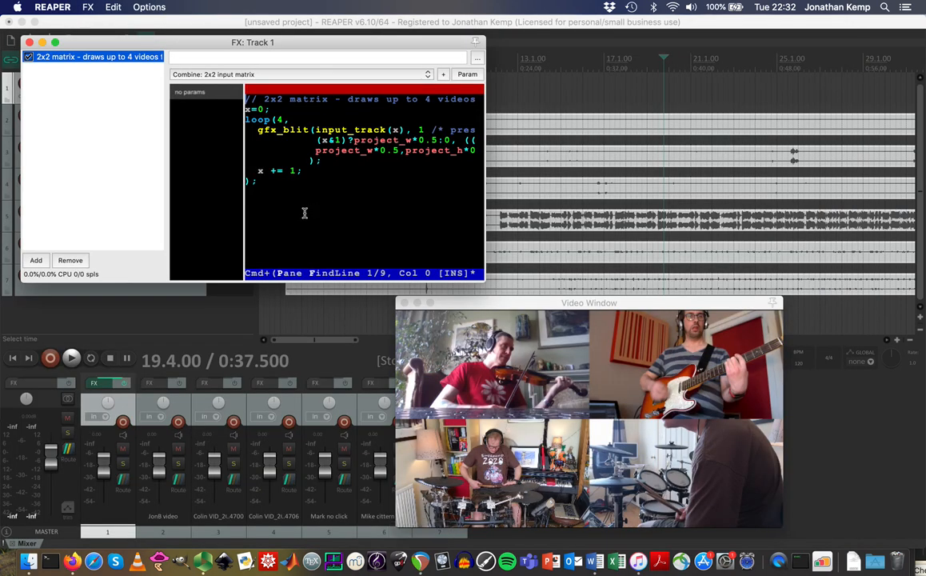
Replace the matrix code with the pasted Grid of videos script, apply it, and enlarge the editor.
left_click_drag(286, 205, 239, 91)
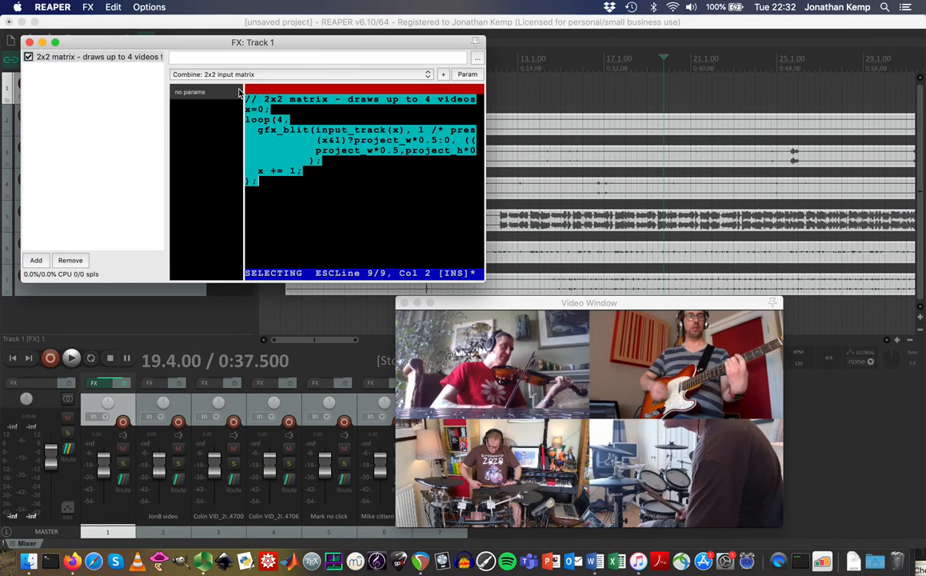
key("super+v")
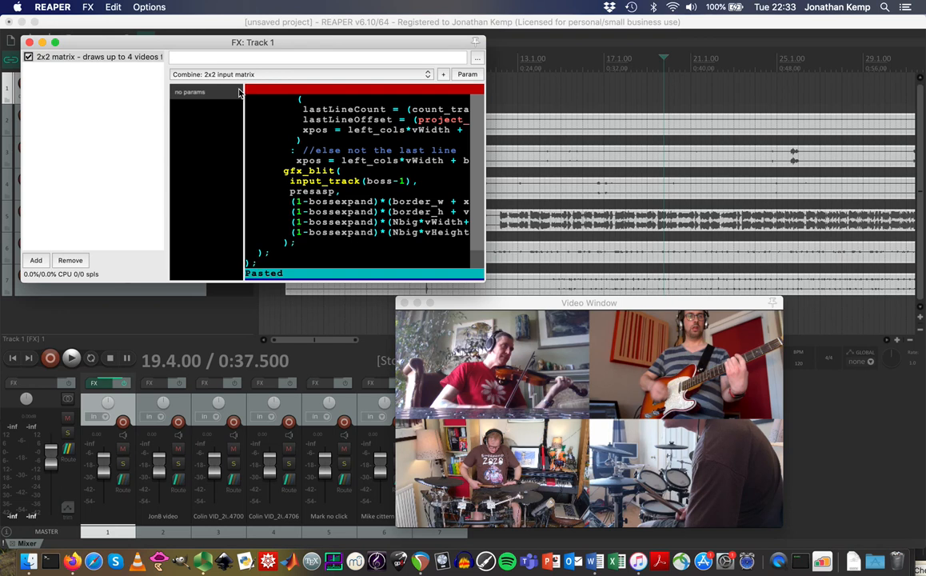
key("super+s")
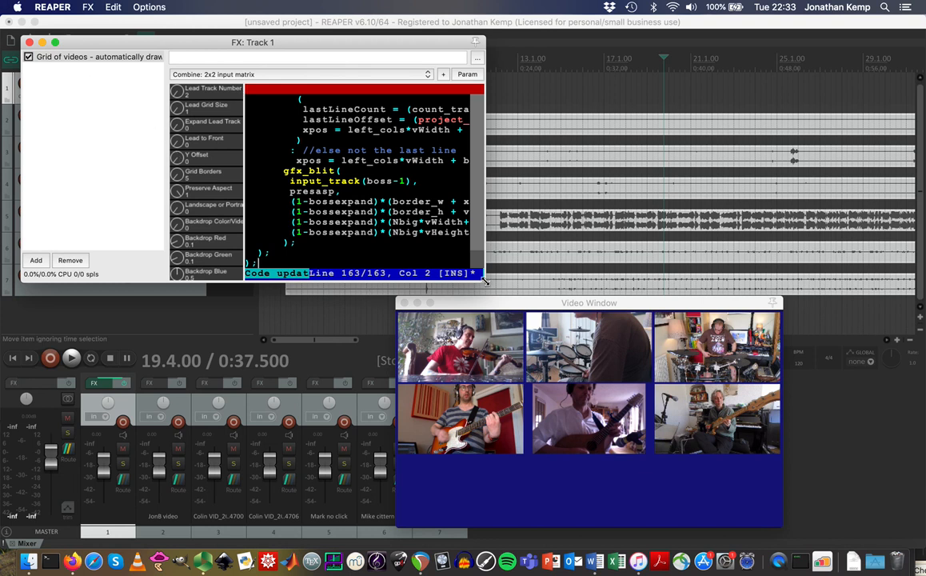
left_click_drag(484, 280, 494, 341)
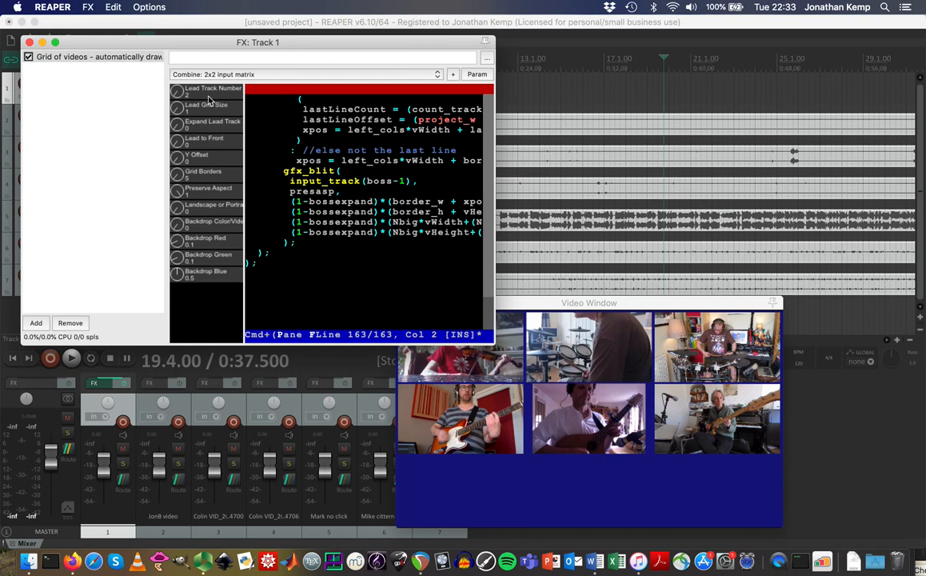
Lower the grid with Y Offset, move the Video Window, and raise Lead Grid Size to 5.
left_click_drag(179, 163, 184, 266)
left_click_drag(560, 304, 665, 224)
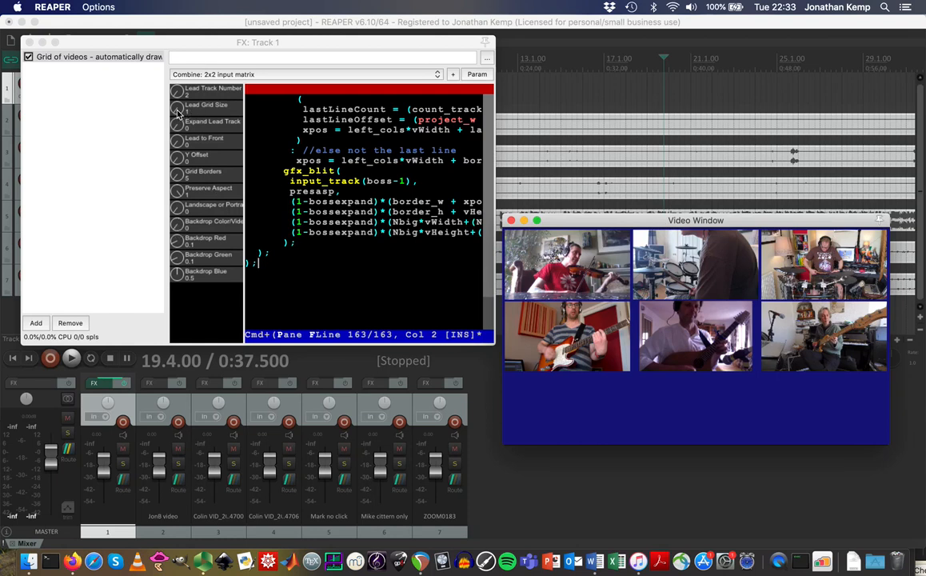
left_click_drag(178, 112, 178, 106)
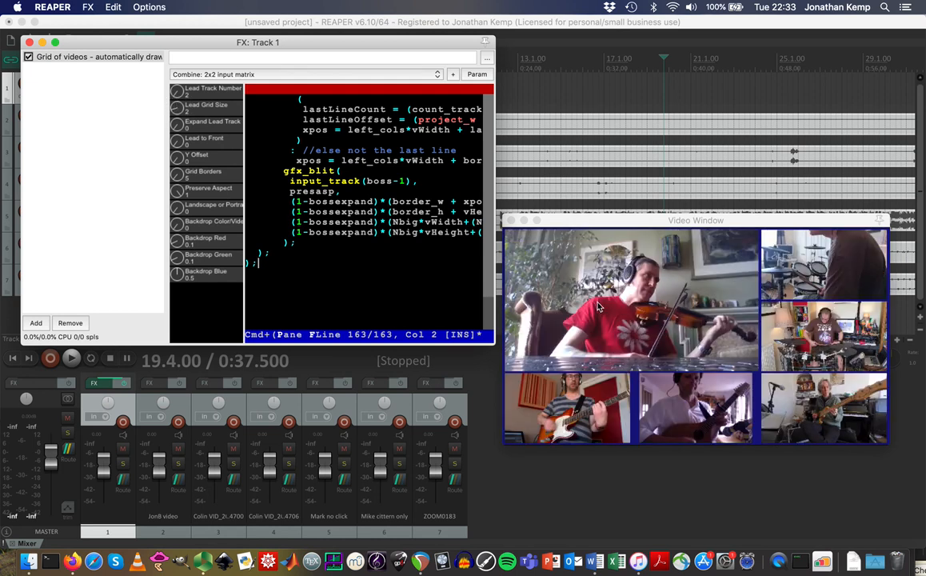
left_click_drag(175, 110, 176, 106)
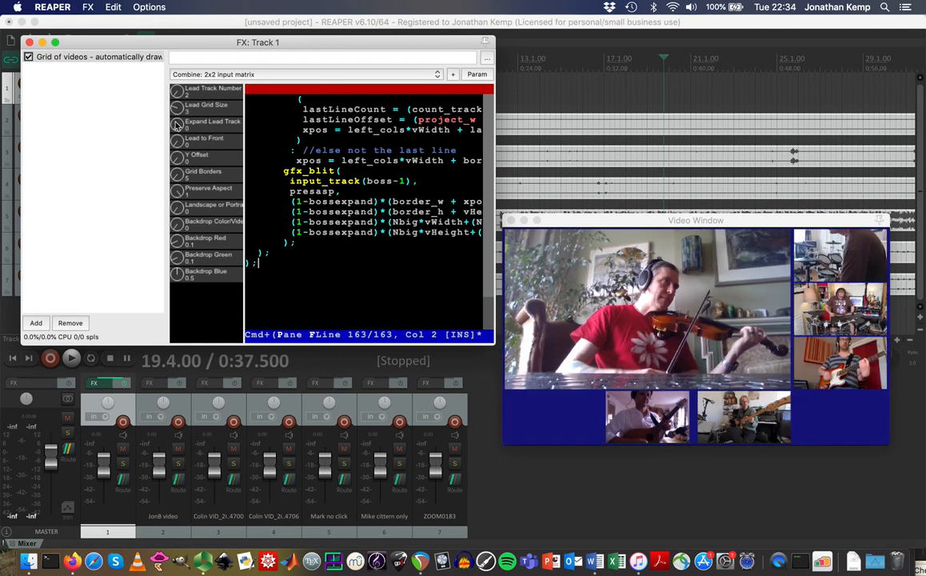
left_click_drag(176, 113, 182, 72)
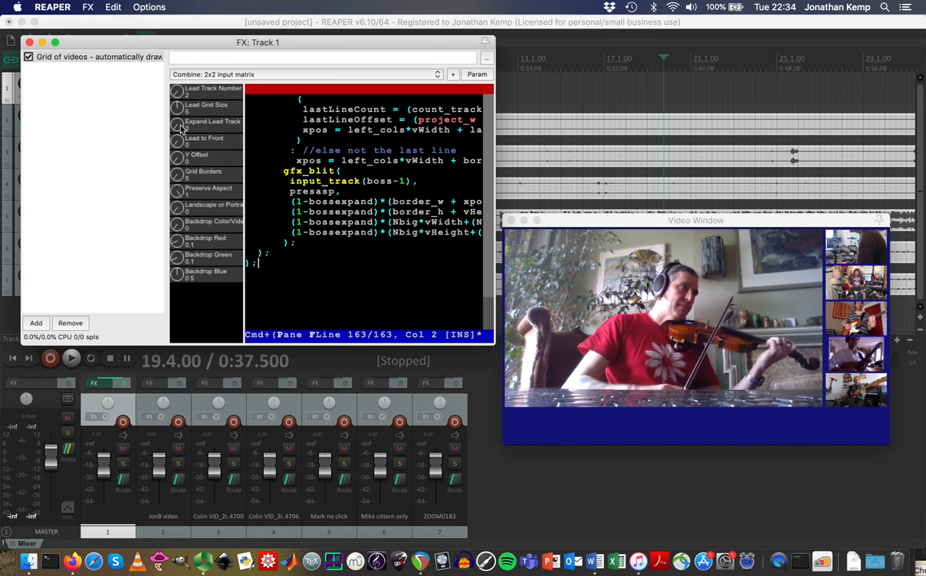
Try the Expand Lead Track and Lead to Front knobs, dial them back, then lower the FX window.
left_click_drag(178, 130, 187, 96)
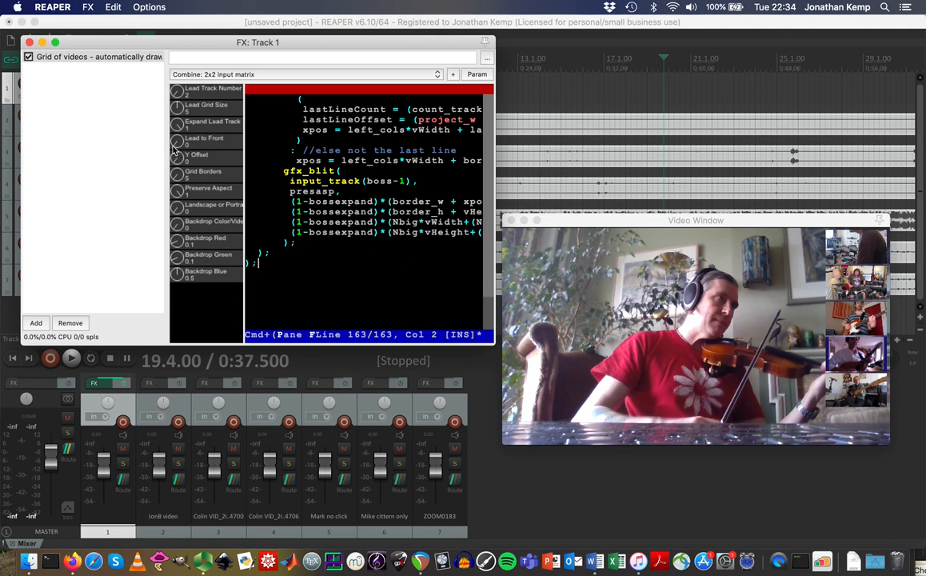
left_click_drag(178, 147, 169, 56)
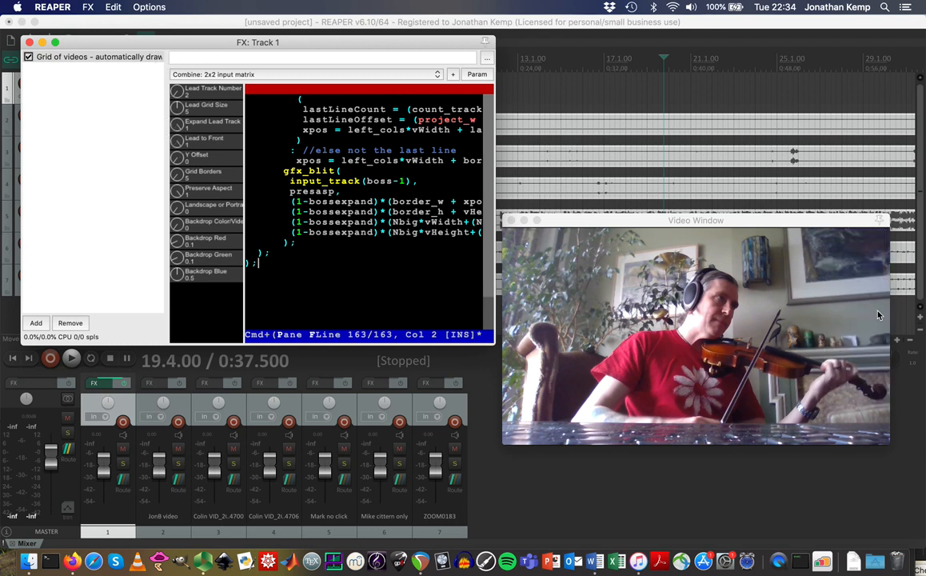
left_click_drag(178, 146, 176, 304)
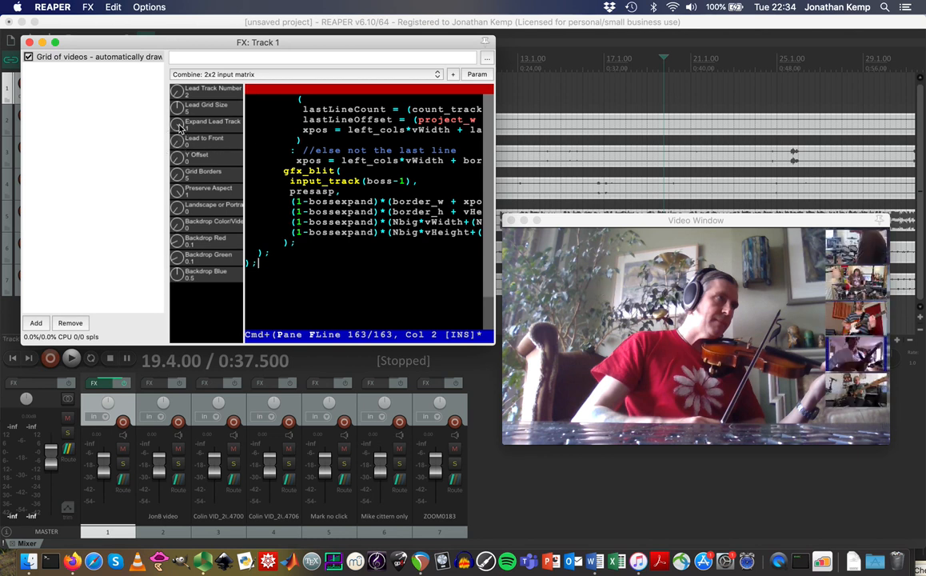
left_click_drag(180, 130, 189, 270)
left_click_drag(178, 123, 185, 264)
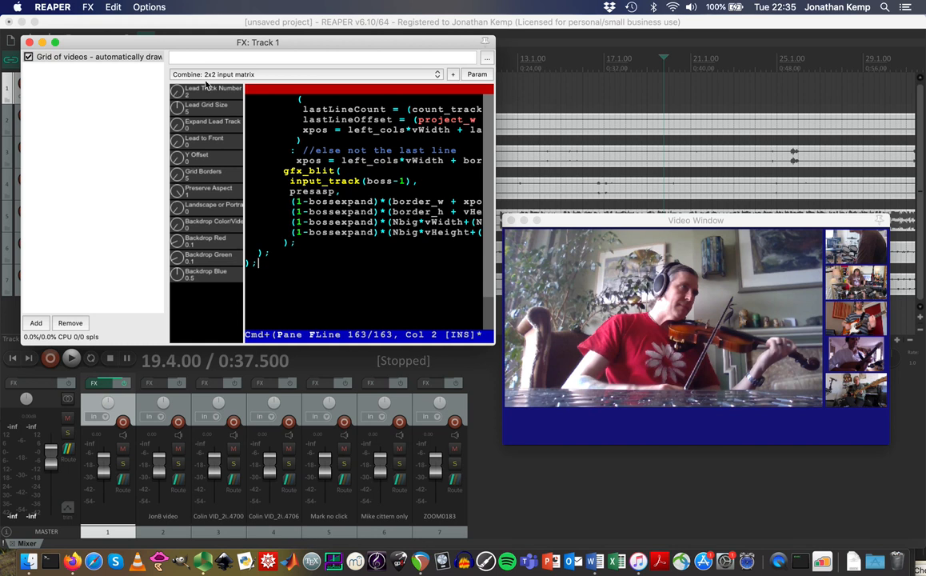
left_click_drag(207, 41, 244, 218)
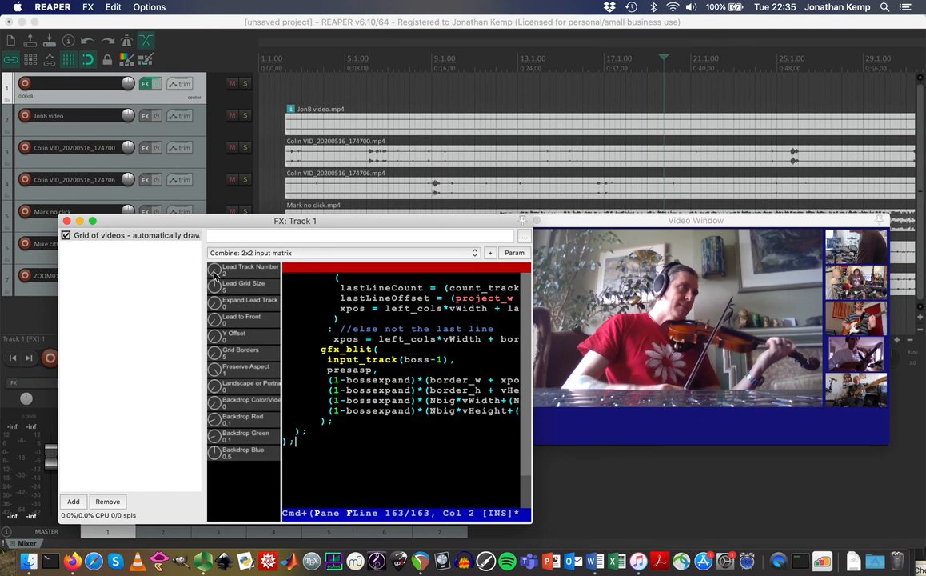
Preview other lead tracks, then lower Lead Grid Size so the violinist becomes a medium block.
scroll(214, 274, "up", 1)
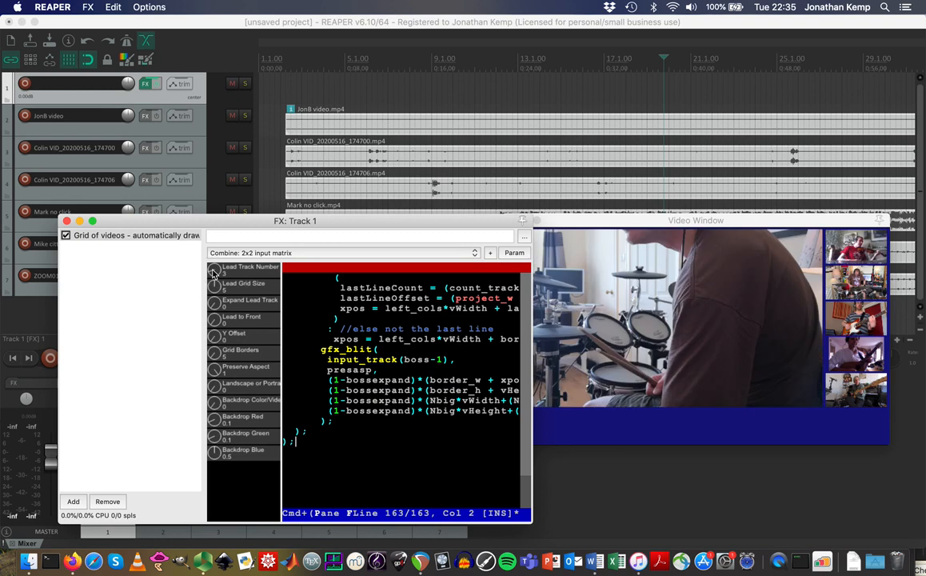
scroll(213, 268, "up", 1)
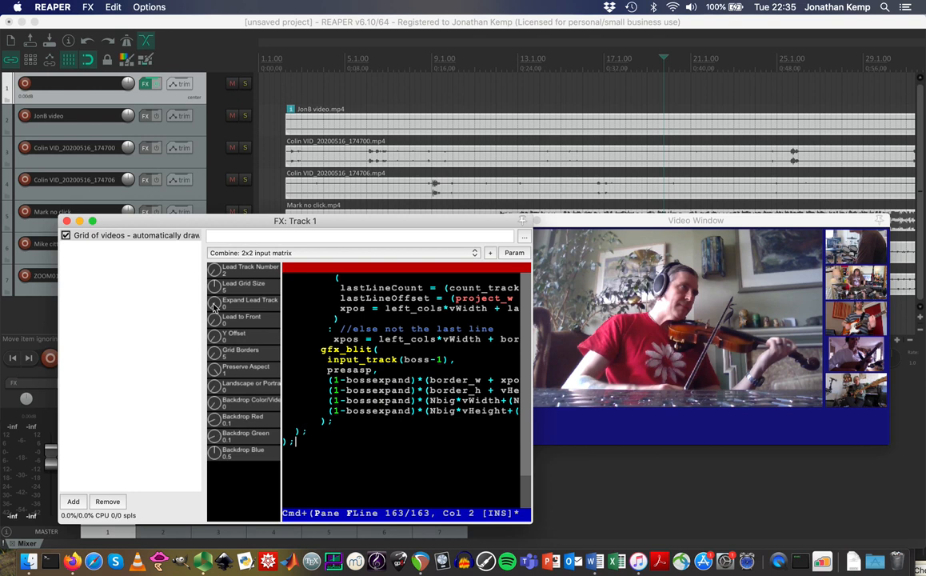
left_click_drag(216, 289, 208, 388)
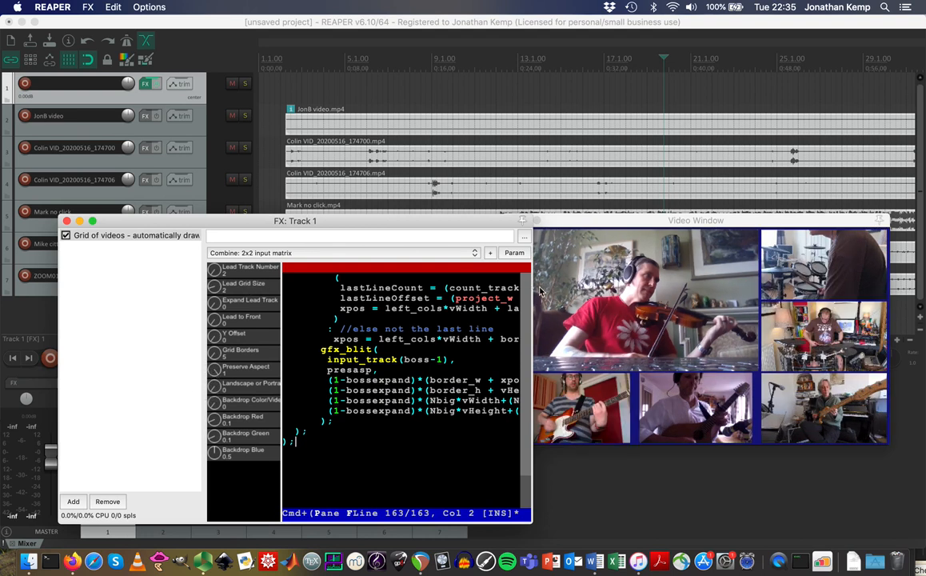
Zoom the timeline out and move the FX and Video windows down to reveal all six tracks.
left_click(910, 344)
left_click(910, 344)
left_click(910, 344)
left_click(910, 344)
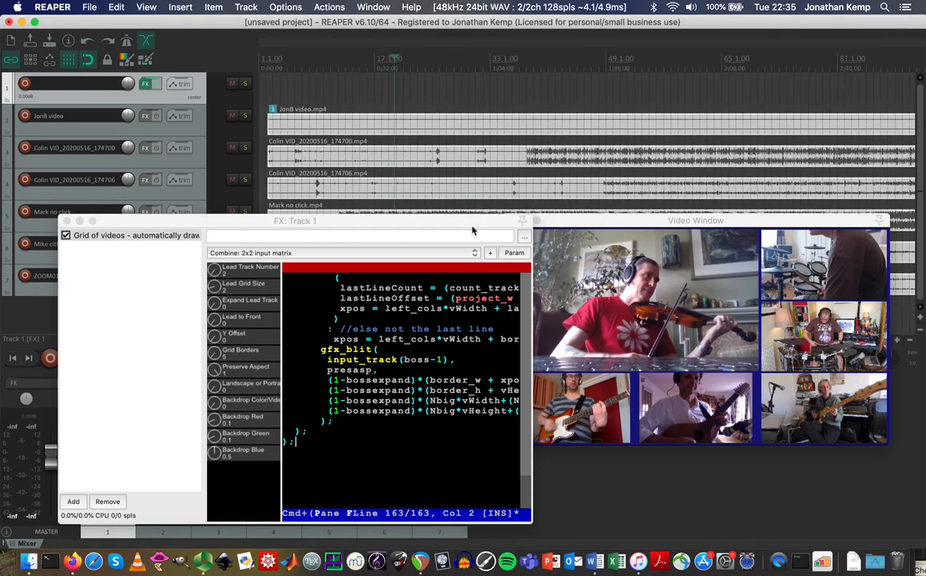
left_click_drag(471, 218, 415, 315)
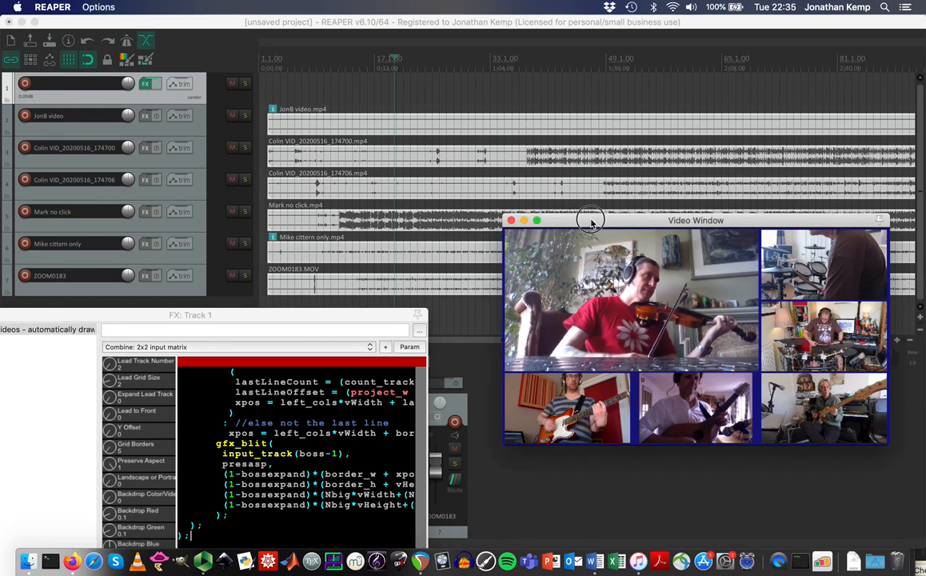
left_click_drag(589, 217, 589, 392)
left_click(503, 311)
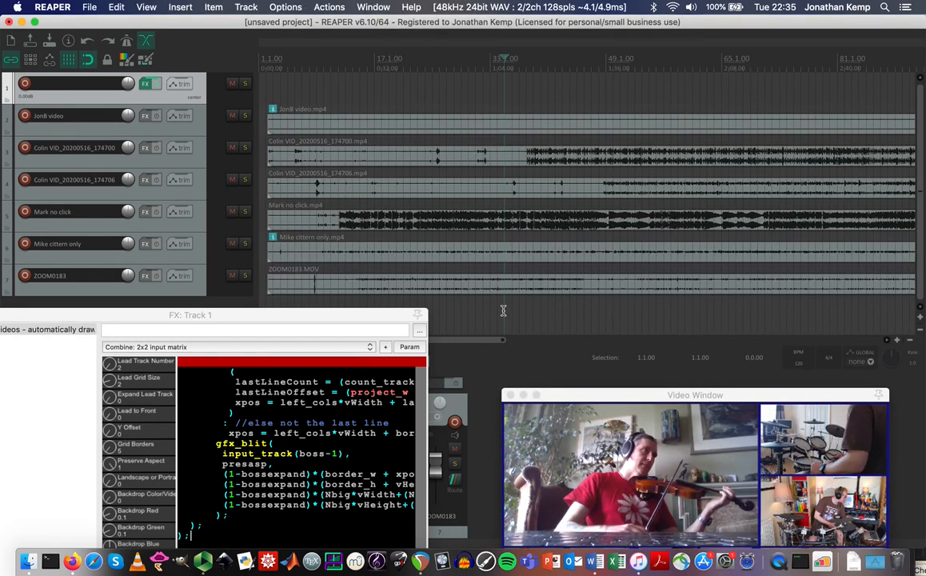
Slide the Colin, Mark no click, Mike cittern only and ZOOM0183 clips later, keeping JonB video at 1.1.00.
left_click_drag(443, 163, 521, 159)
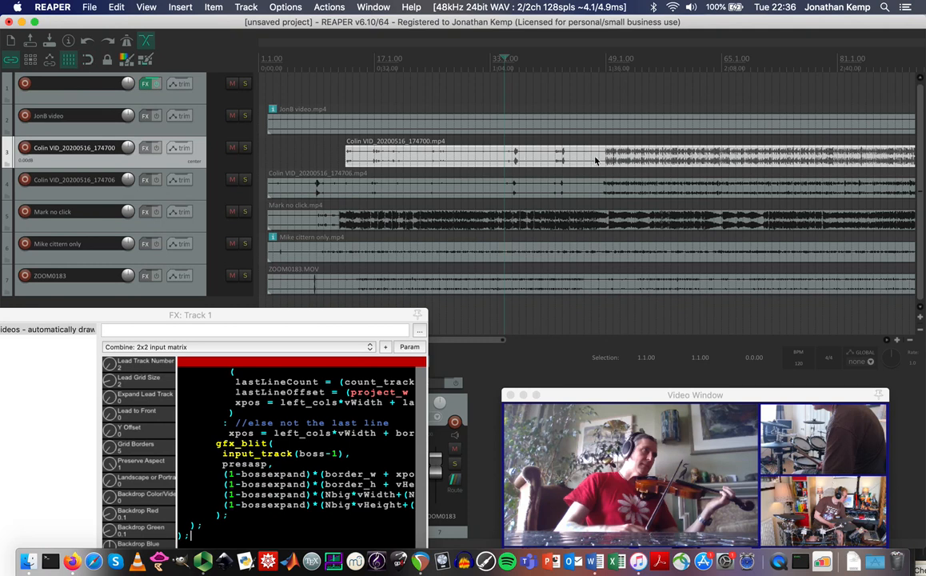
left_click_drag(349, 207, 628, 228)
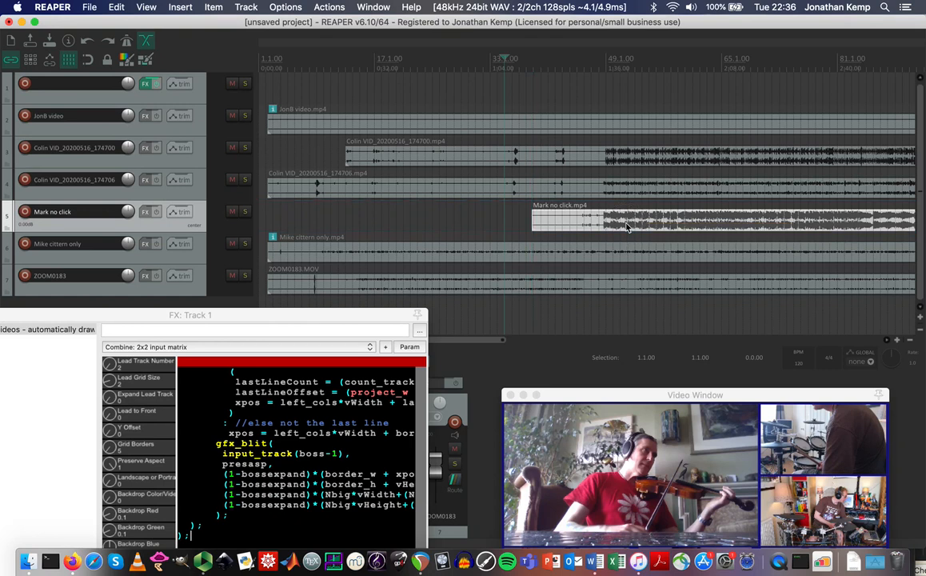
left_click_drag(356, 254, 596, 260)
left_click_drag(455, 282, 697, 273)
left_click_drag(583, 256, 644, 266)
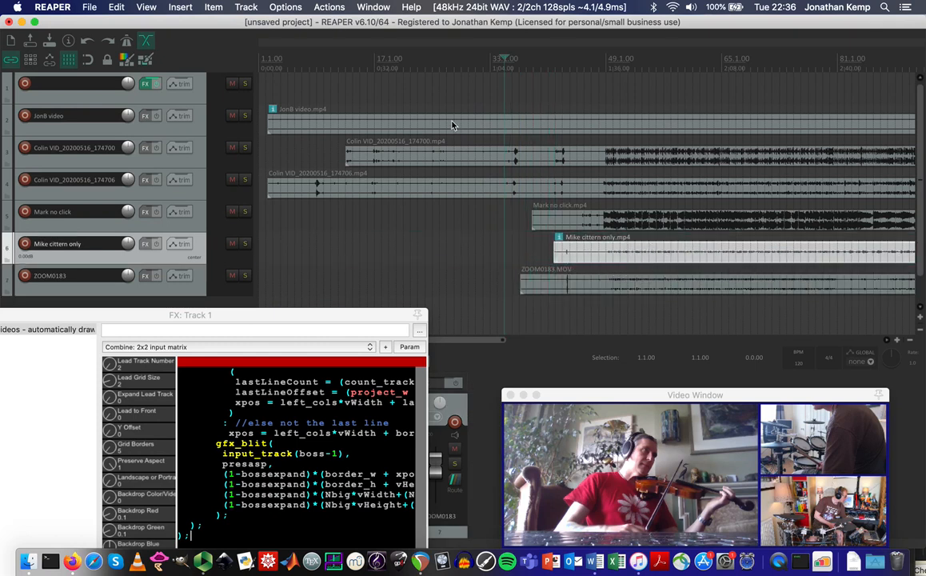
mouse_move(429, 126)
left_mouse_down()
mouse_move(455, 128)
mouse_move(416, 124)
mouse_move(426, 126)
left_mouse_up()
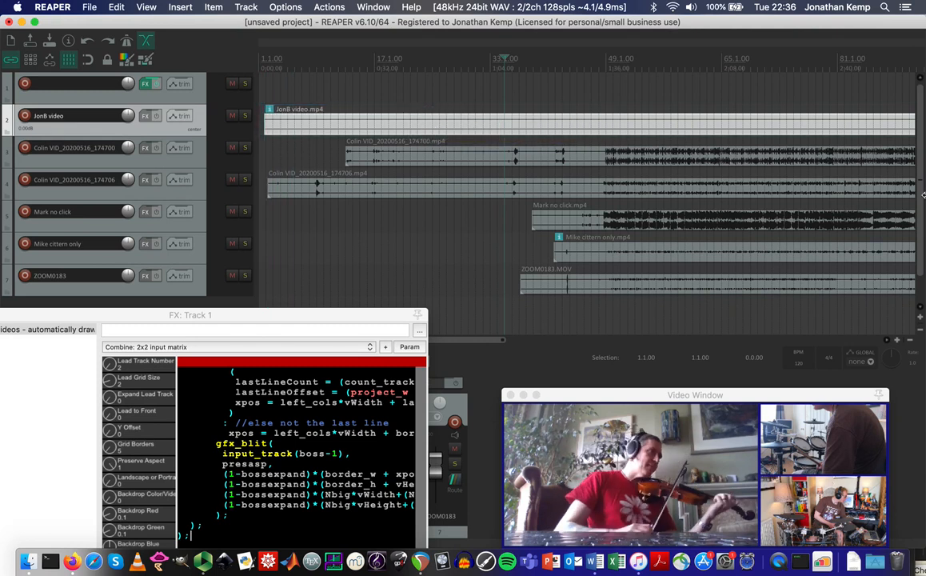
Increase the track heights in the arrange view.
scroll(831, 200, "down", 1)
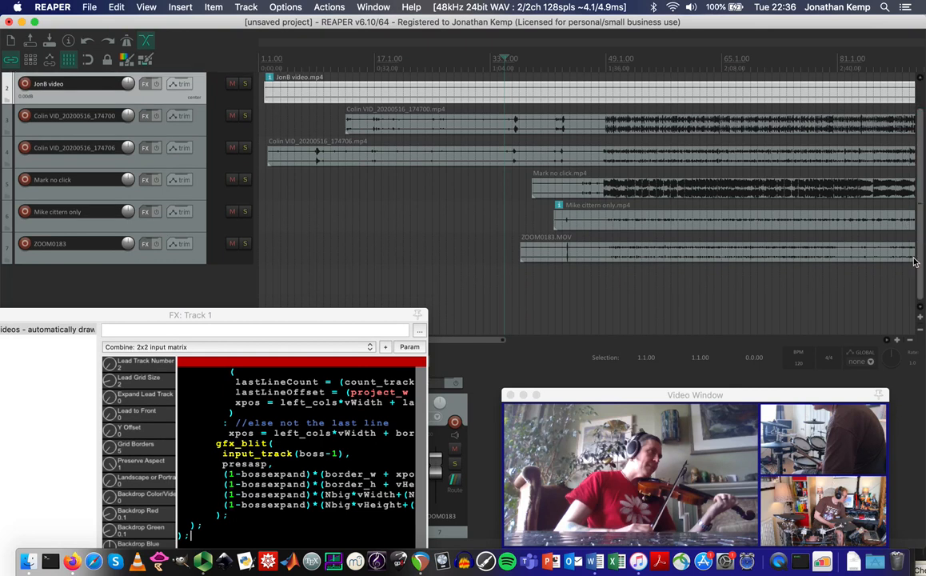
left_click(920, 321)
mouse_move(920, 298)
left_mouse_down()
mouse_move(919, 274)
mouse_move(919, 289)
left_mouse_up()
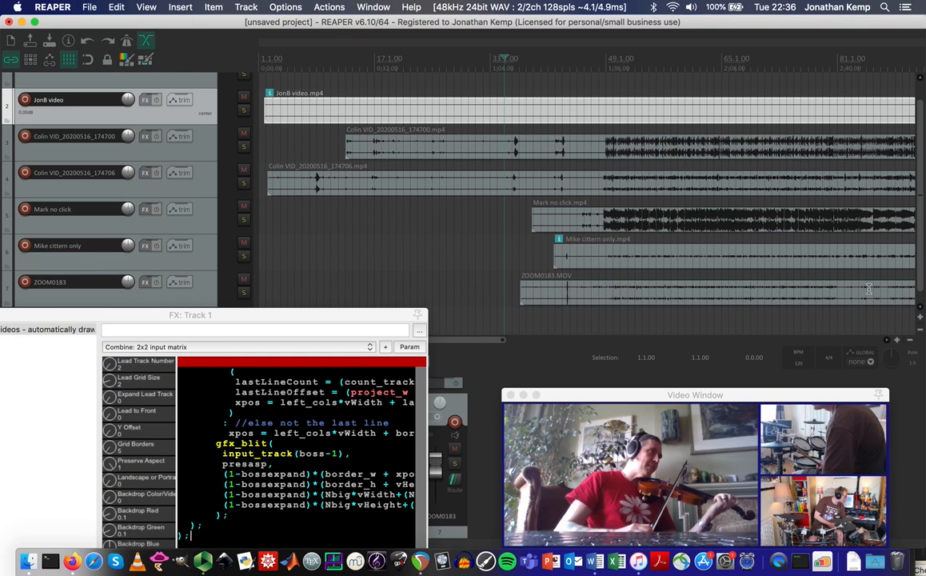
scroll(918, 259, "down", 1)
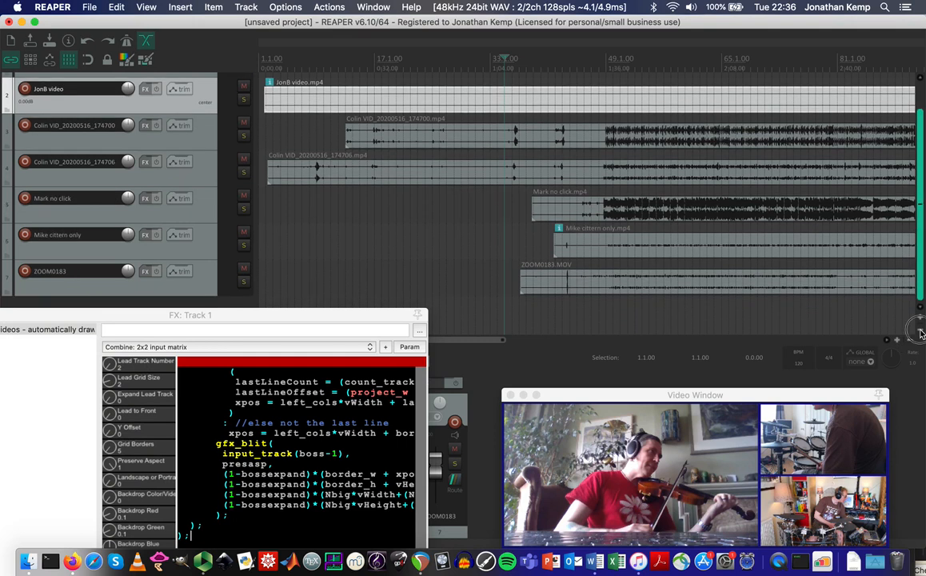
Select the four music WAV recordings in Finder's Music group.
left_click(29, 565)
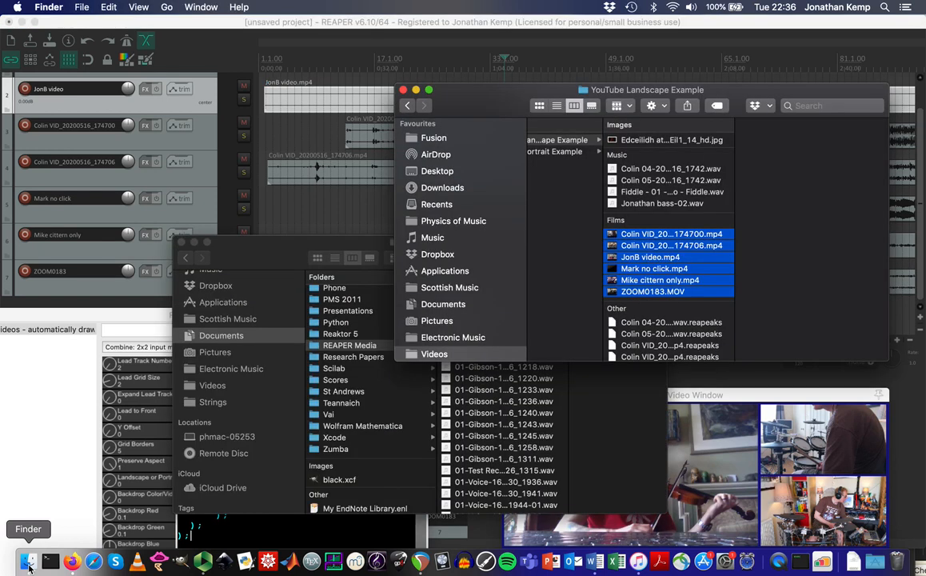
left_click(644, 173)
key("shift+Down")
key("shift+Down")
key("shift+Down")
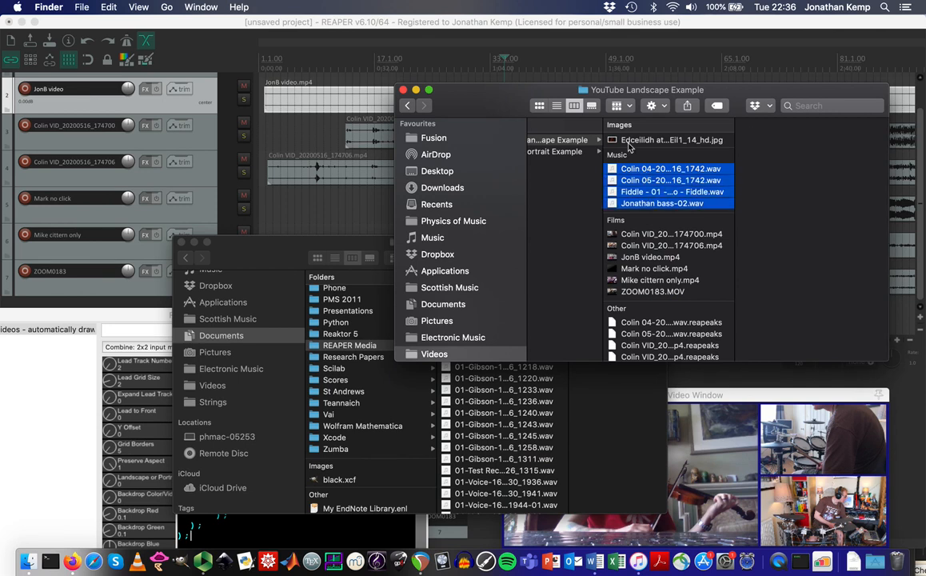
Move windows aside and drop the four WAVs into REAPER as separate tracks.
mouse_move(577, 95)
left_mouse_down()
mouse_move(801, 161)
mouse_move(792, 163)
left_mouse_up()
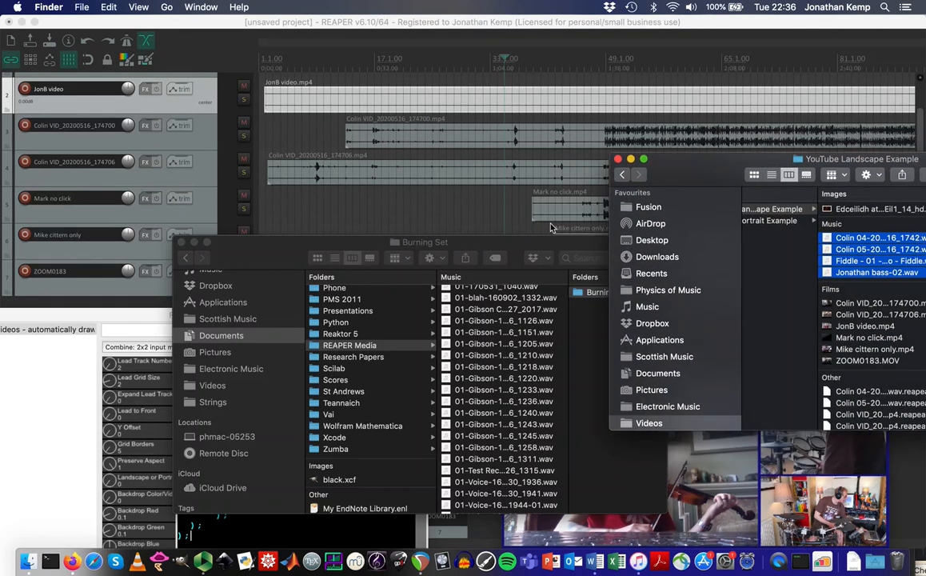
left_click_drag(518, 247, 583, 461)
left_click_drag(384, 310, 299, 400)
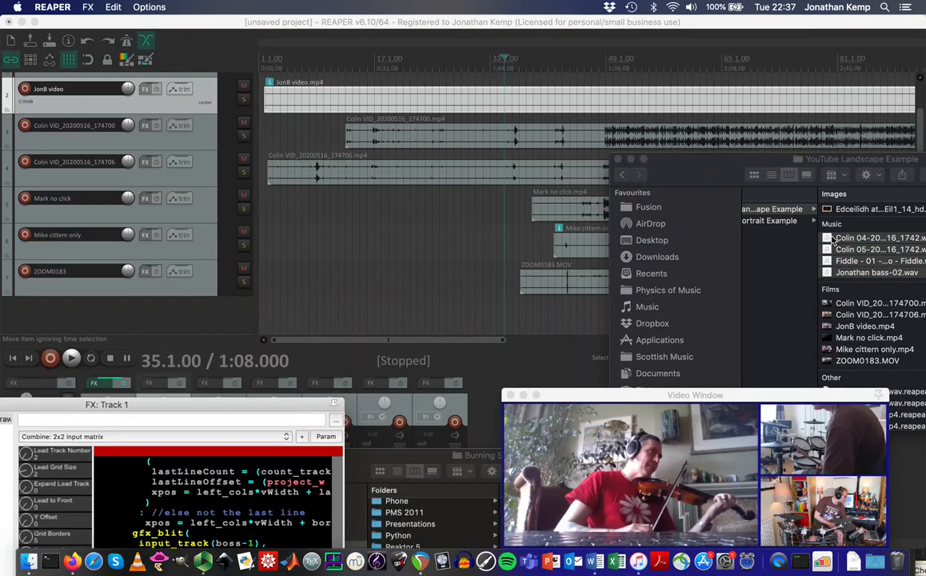
left_click_drag(831, 240, 375, 324)
left_click(419, 189)
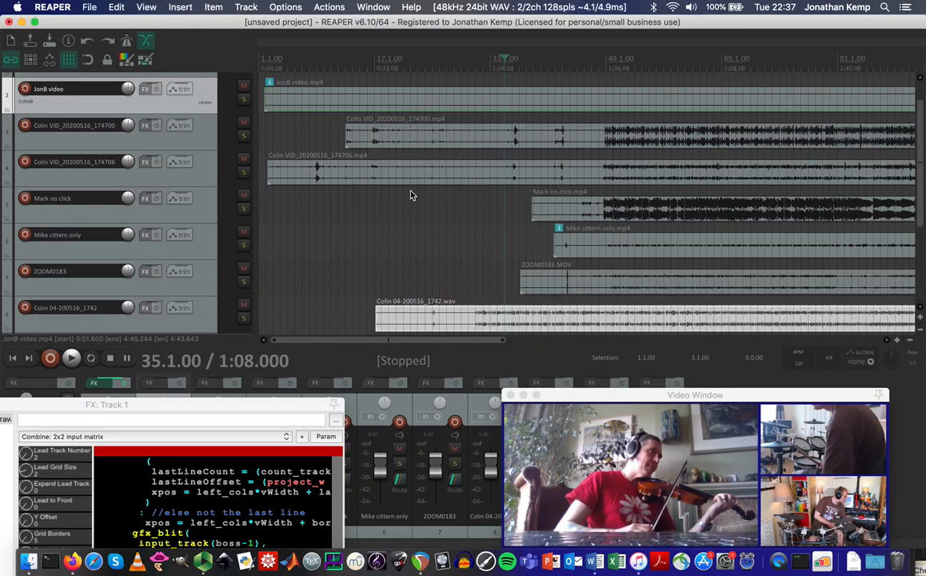
Drag the four WAV items on tracks 8–11 later on the timeline, then select Colin 04.
left_click_drag(919, 214, 920, 271)
left_click_drag(432, 213, 599, 209)
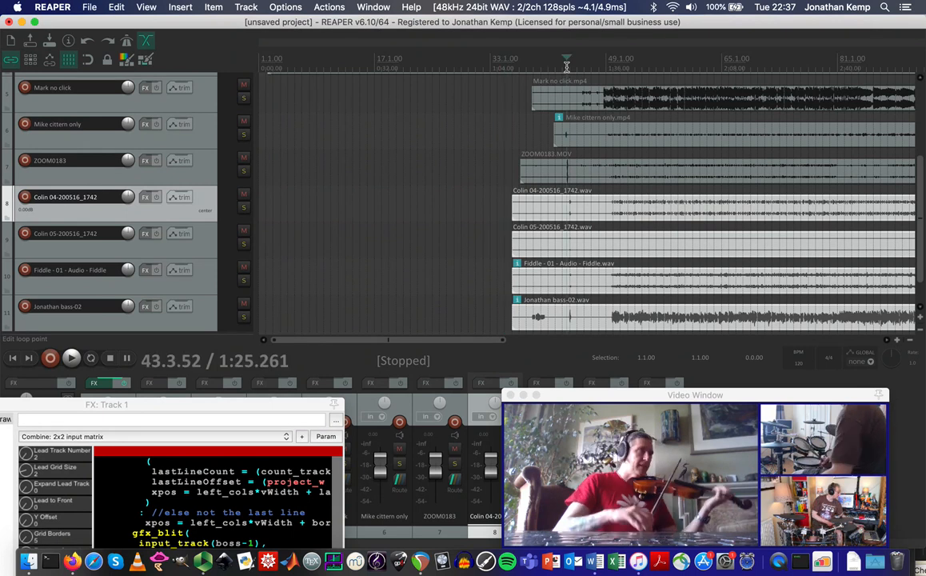
left_click(473, 233)
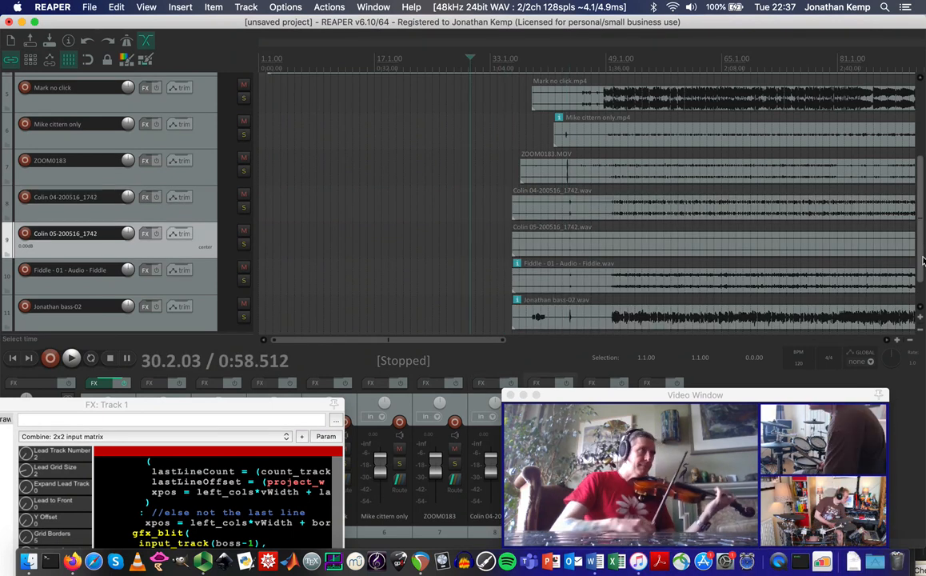
left_click_drag(922, 260, 921, 305)
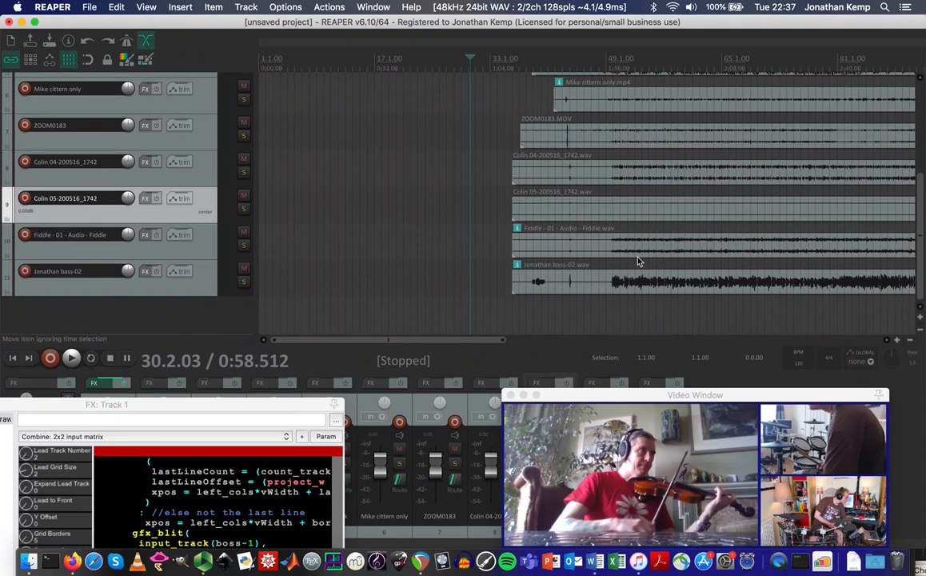
scroll(922, 260, "up", 1)
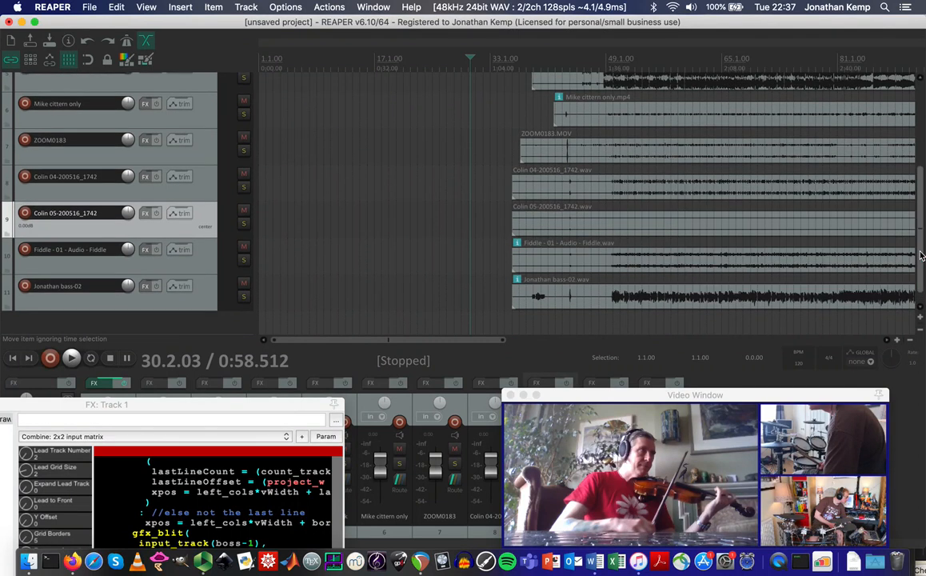
left_click(622, 192)
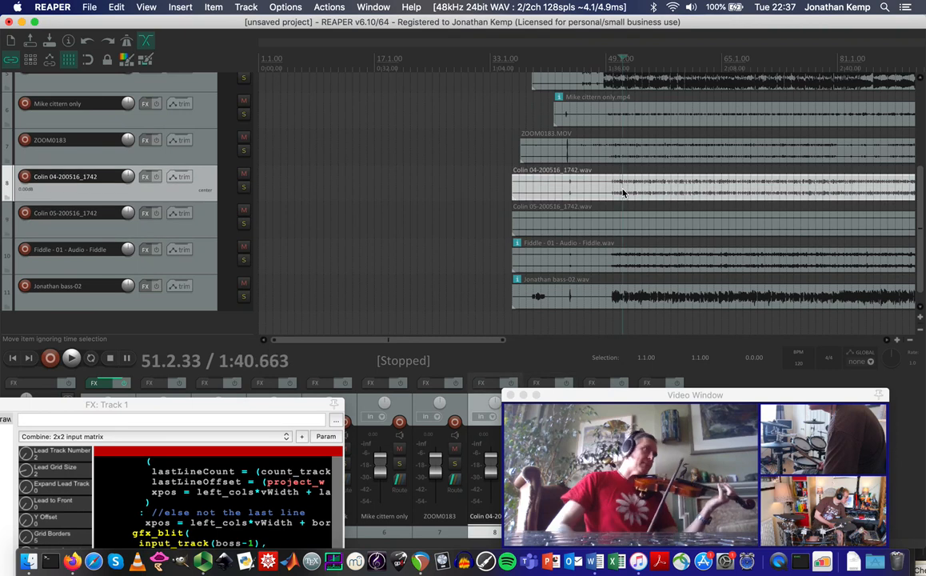
left_click_drag(920, 217, 921, 139)
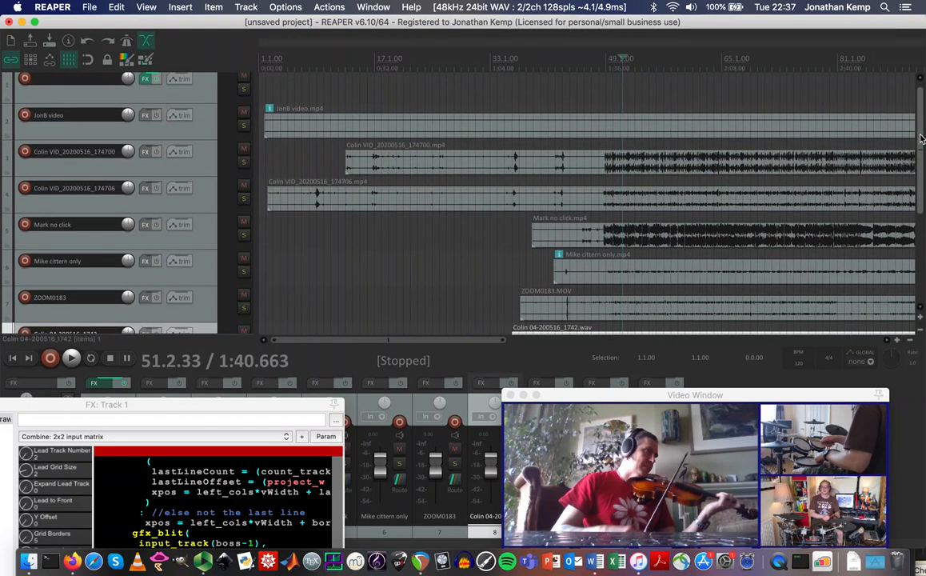
Solo track 3 and audition the Colin VID_20200516_174700 clip from bar 49.
left_click(414, 159)
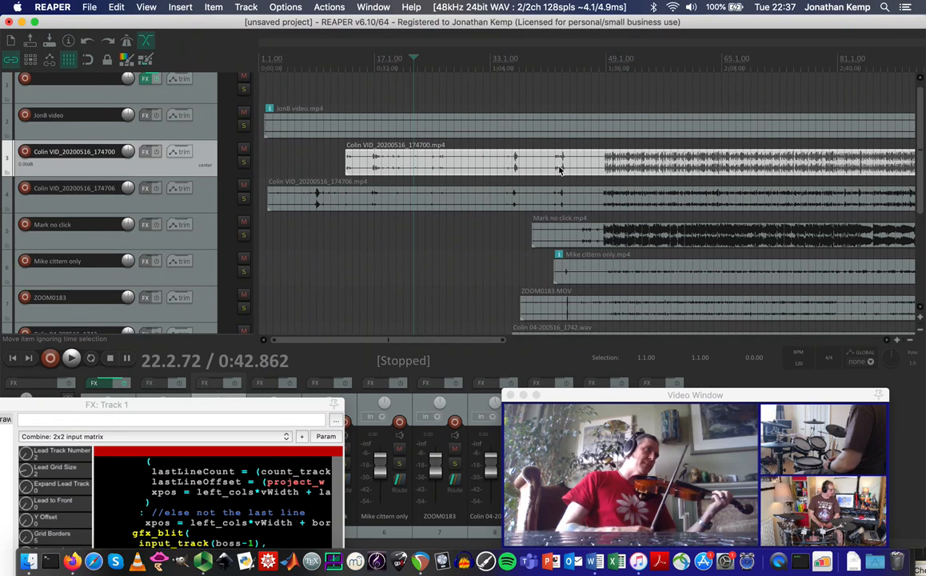
left_click(243, 162)
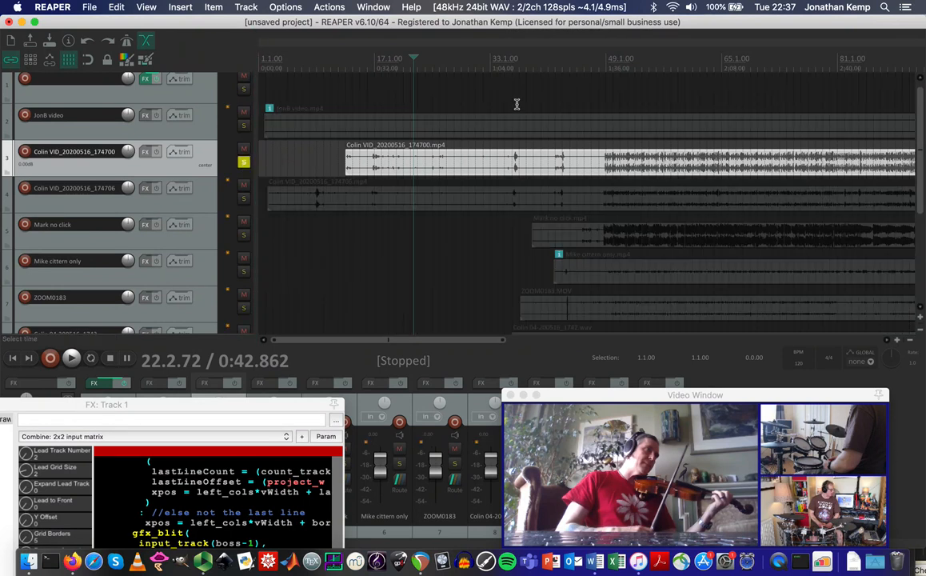
left_click(608, 68)
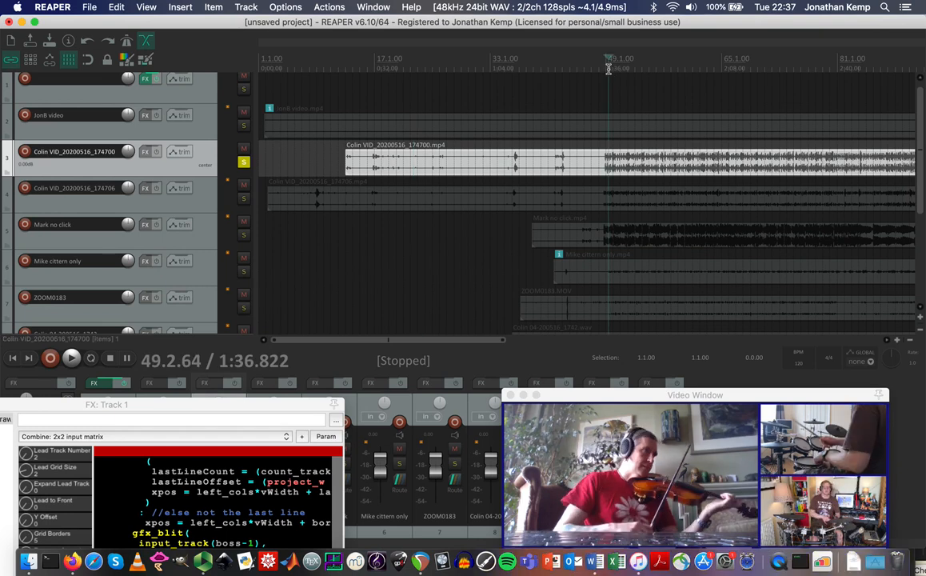
key("space")
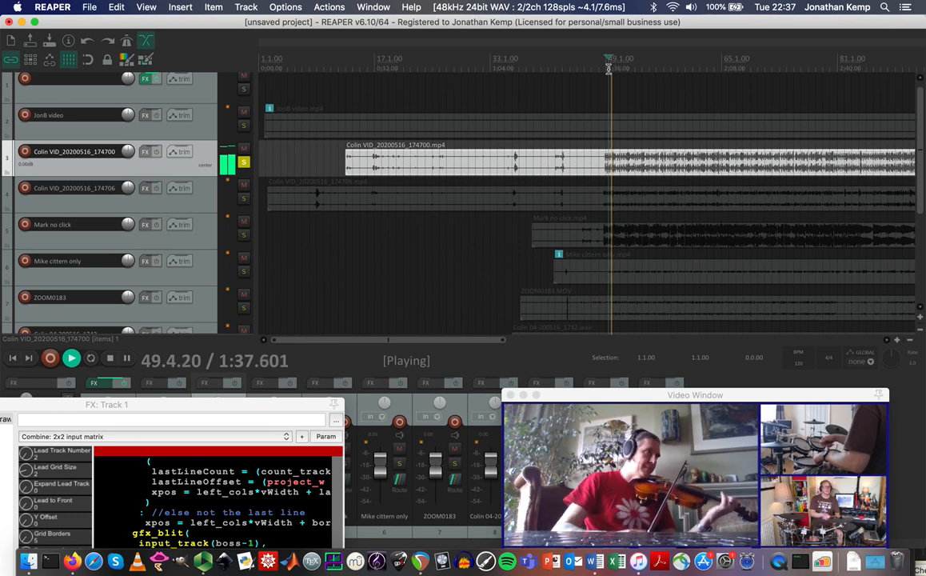
key("space")
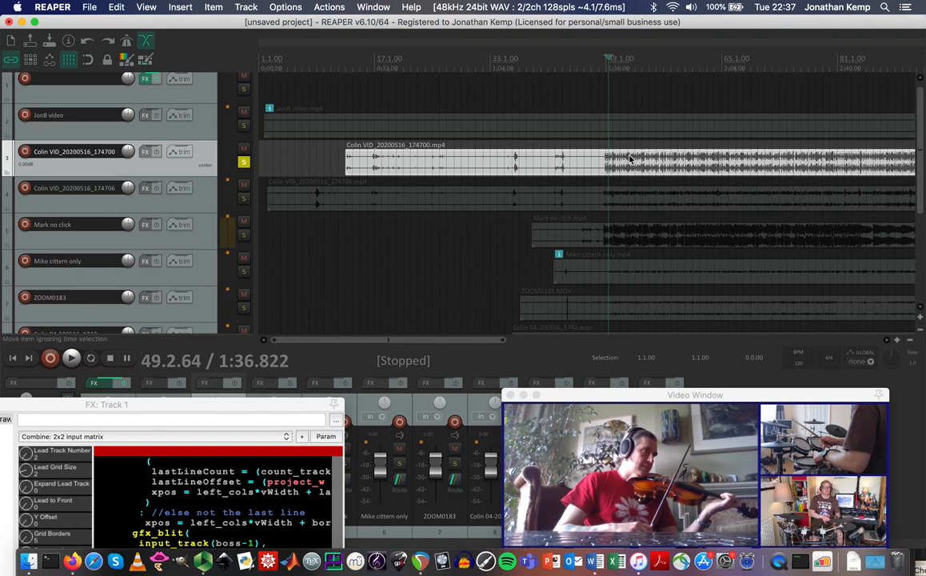
Pull the clip's volume down to -inf dB, check playback, and unsolo track 3.
left_click_drag(629, 150, 636, 221)
key("space")
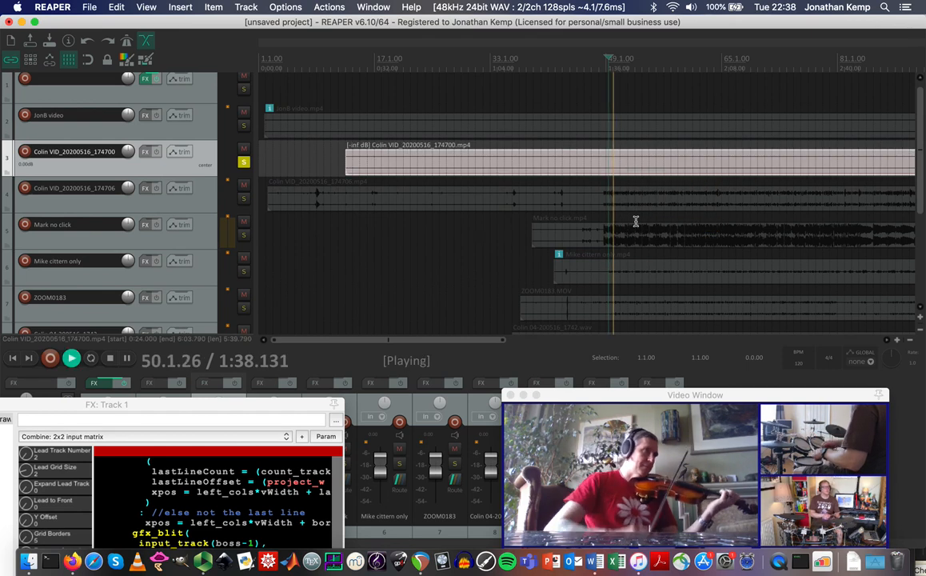
key("space")
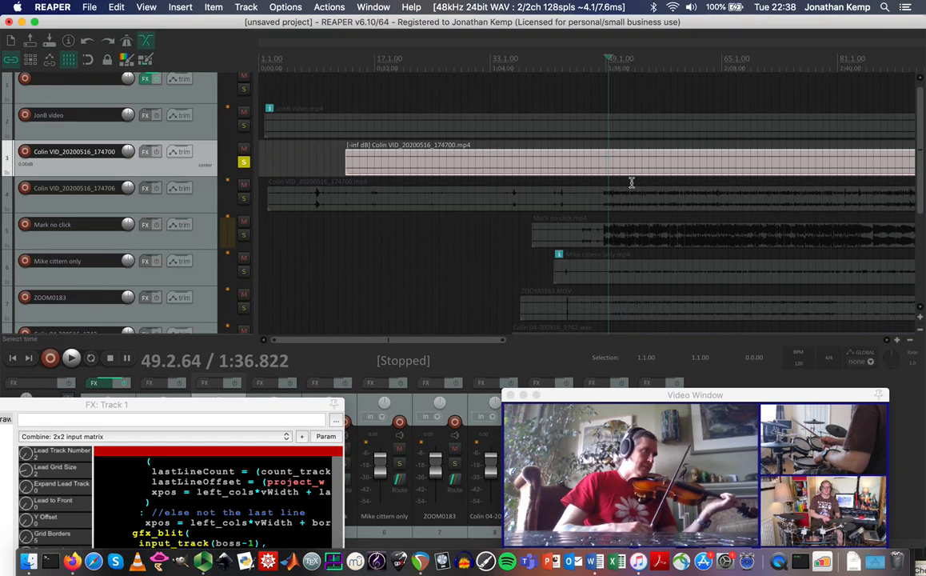
left_click_drag(917, 134, 916, 183)
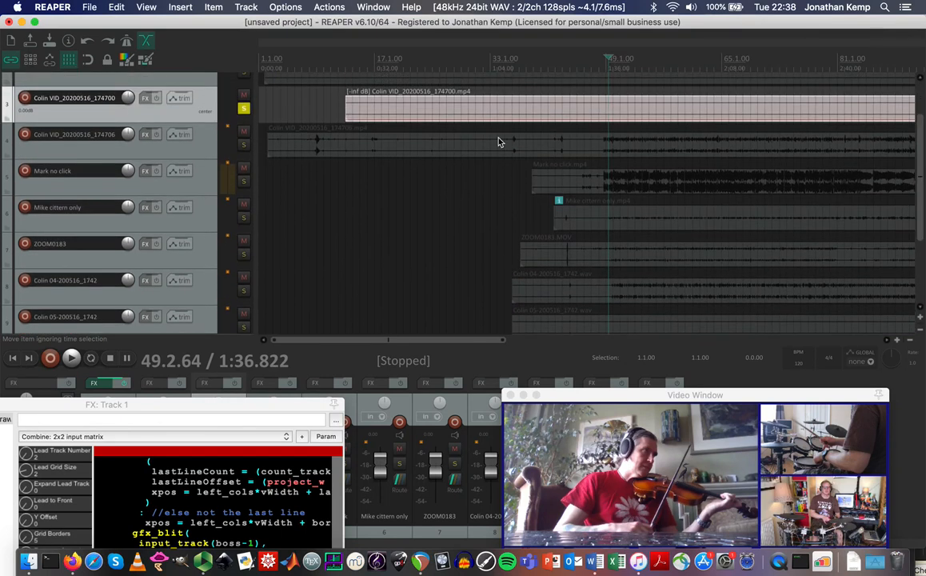
left_click(244, 107)
Audition the Colin 04 audio track soloed, then unsolo it.
left_click_drag(919, 194, 919, 253)
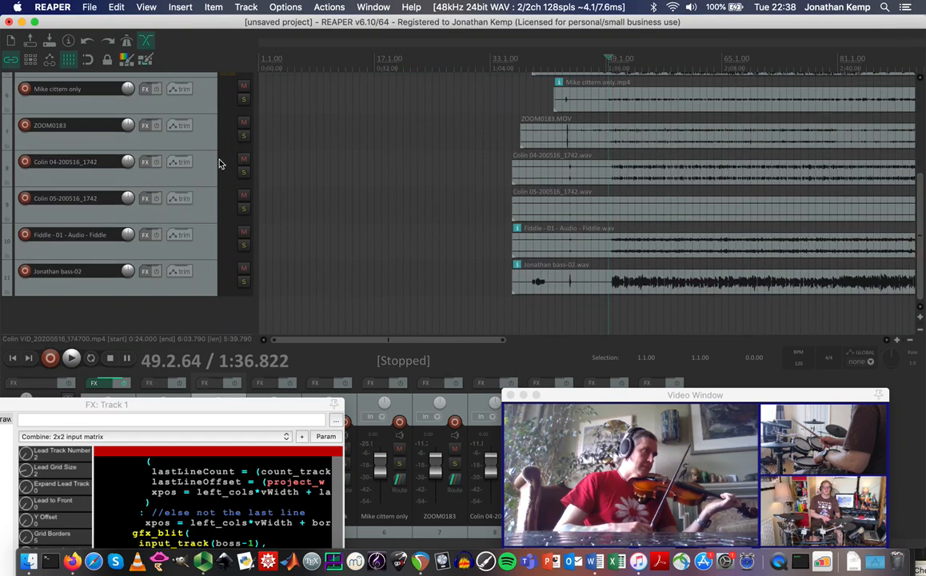
left_click(244, 172)
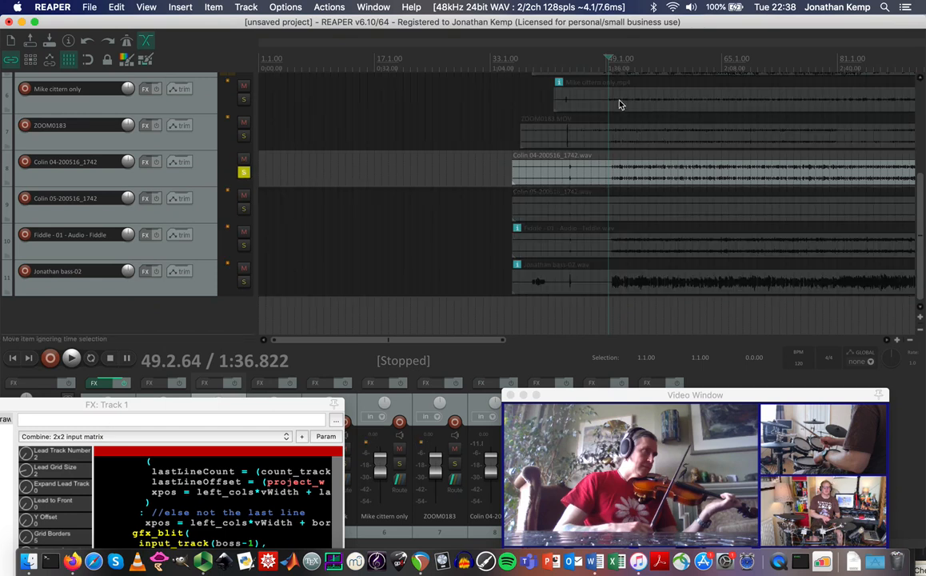
left_click(645, 64)
key("space")
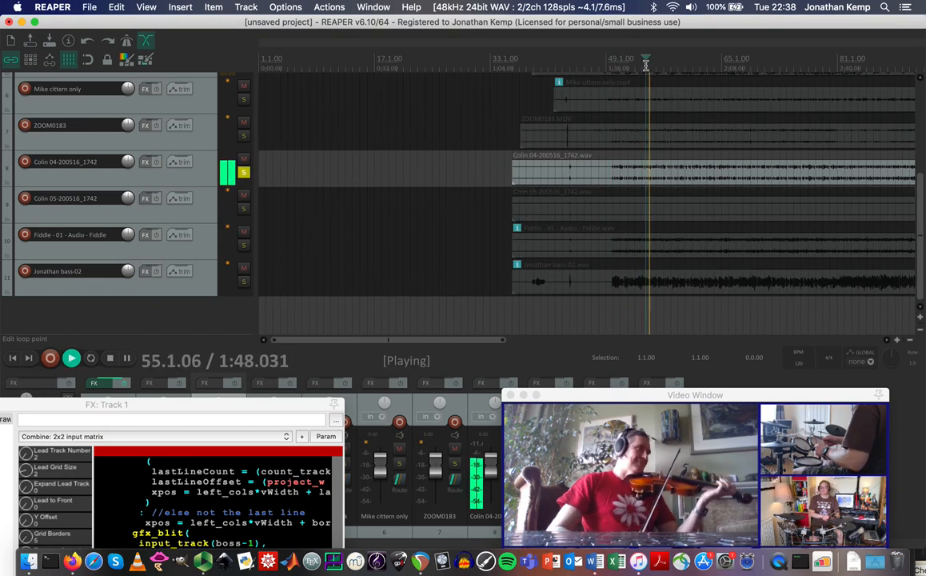
key("space")
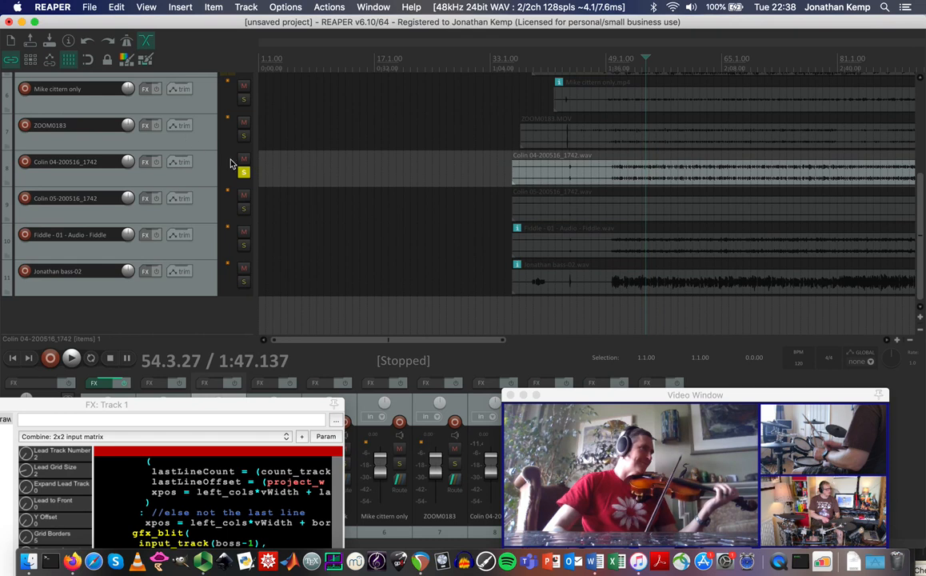
left_click(244, 174)
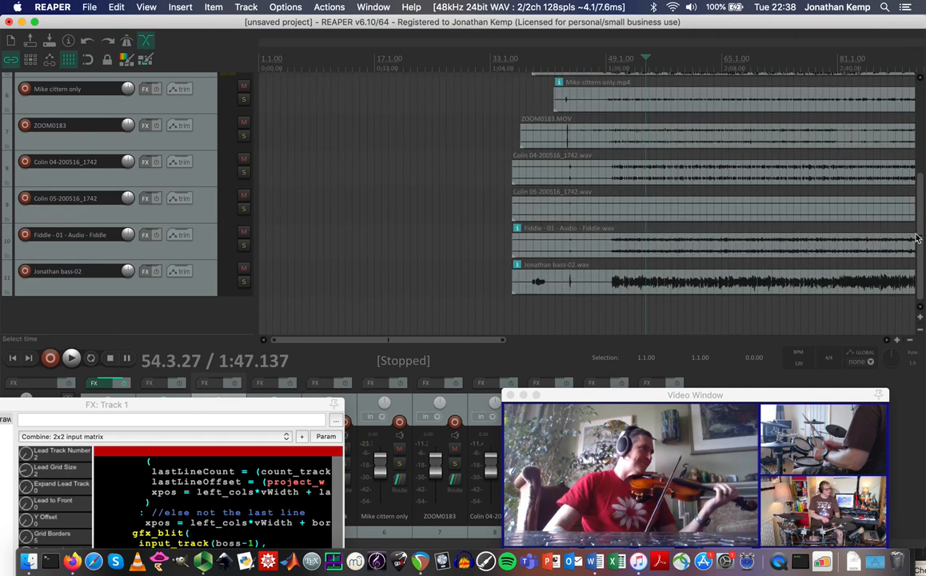
scroll(921, 239, "up", 5)
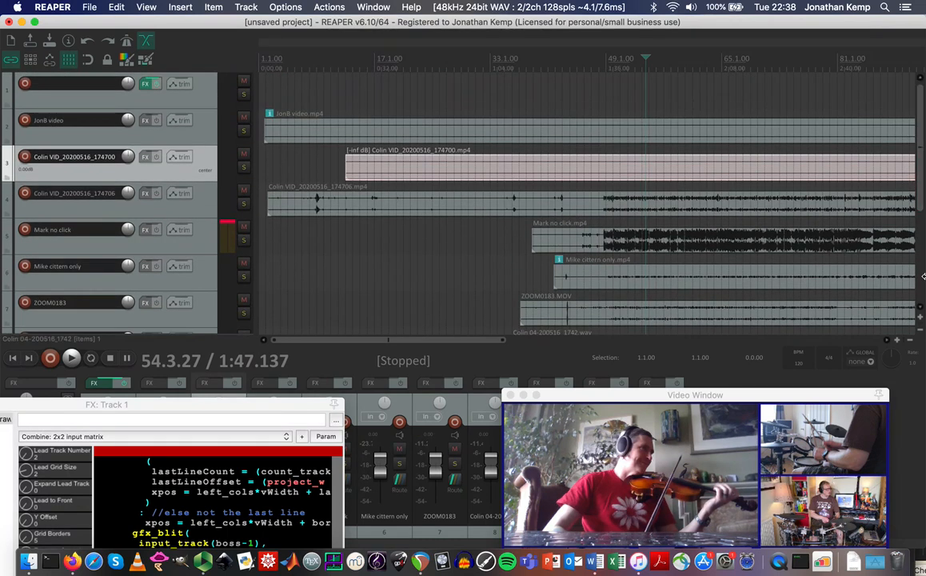
Resize track heights to show item names, then move the Video Window up and left.
left_click(919, 332)
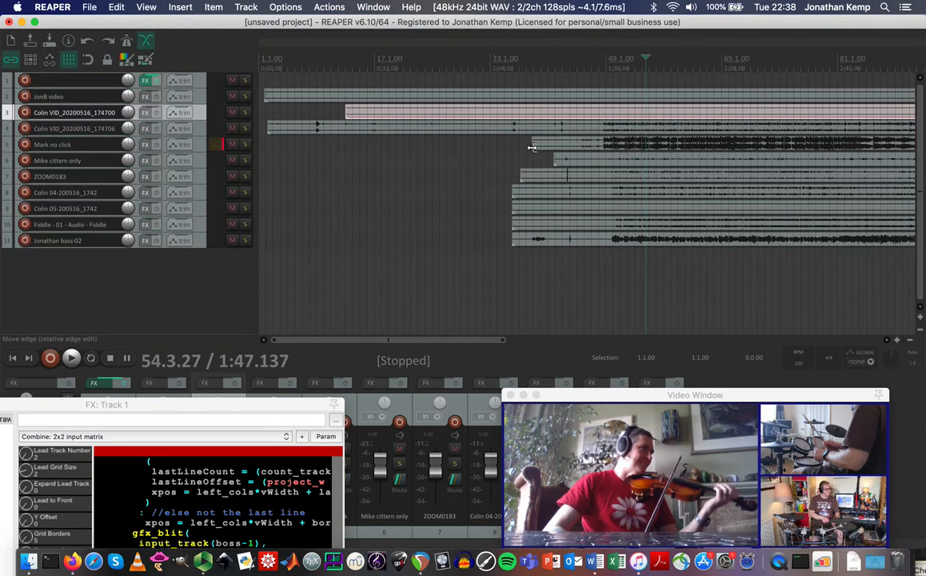
left_click(921, 321)
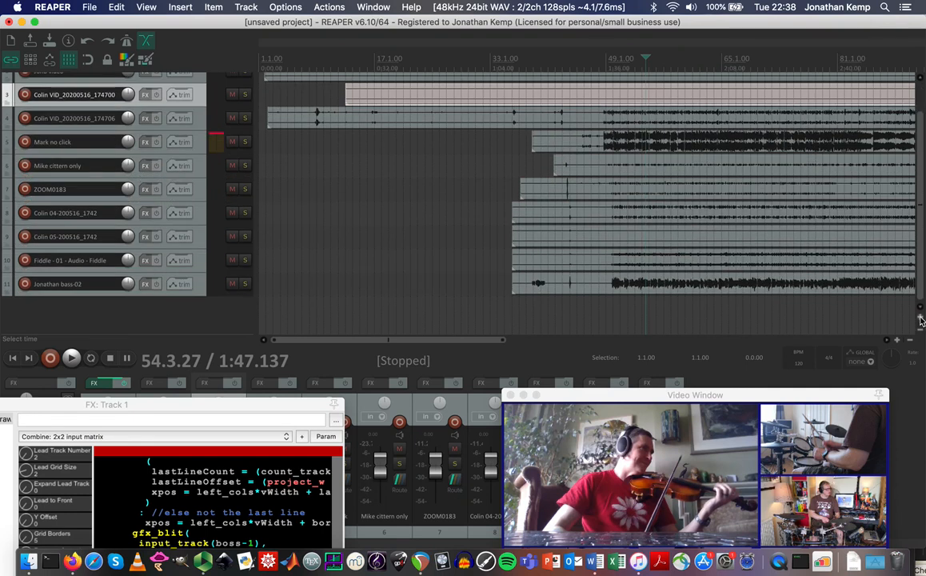
left_click(920, 321)
scroll(922, 231, "up", 3)
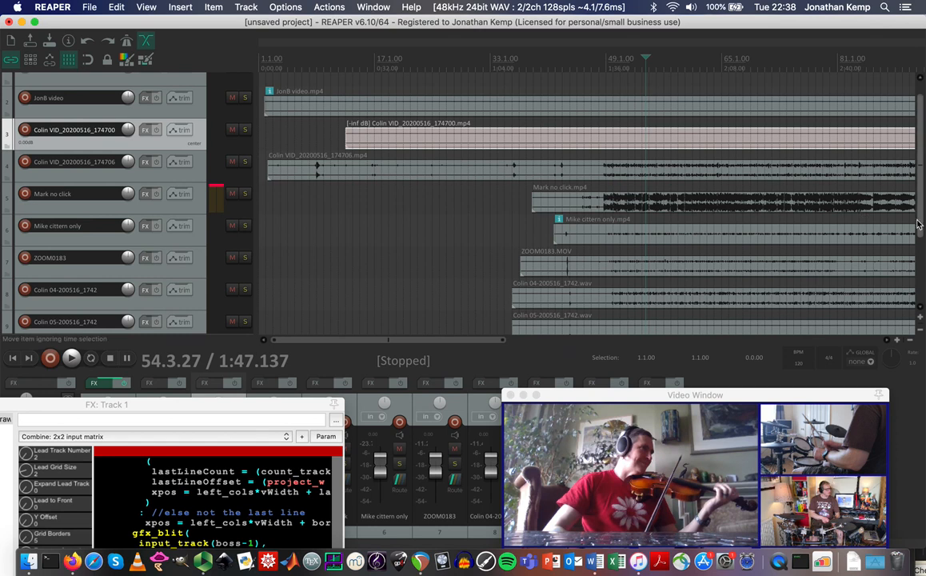
scroll(921, 228, "up", 1)
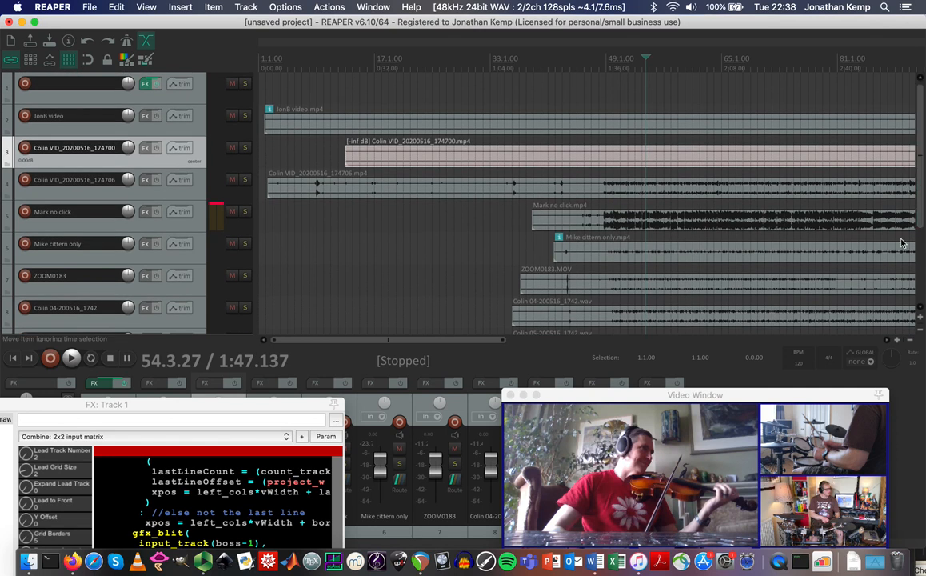
left_click_drag(829, 392, 684, 318)
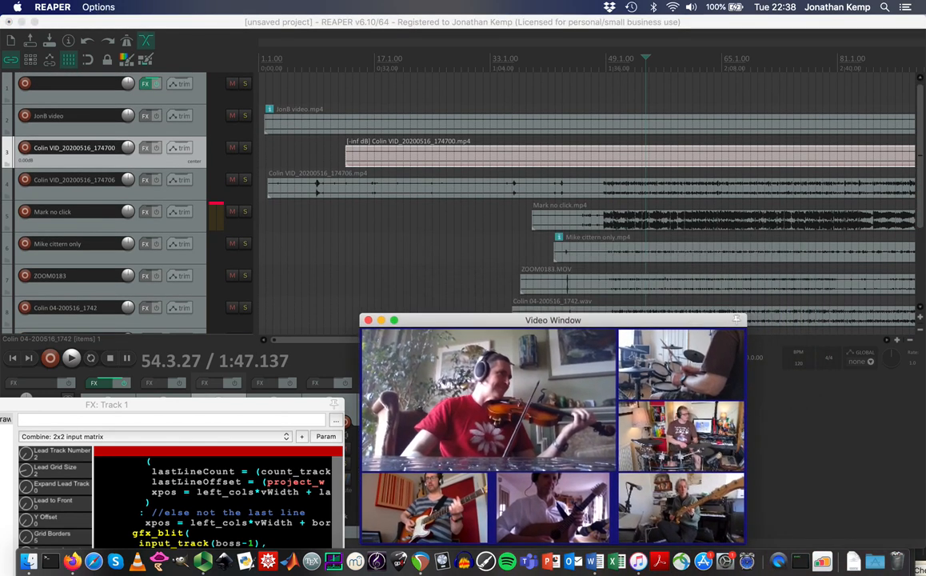
Zoom out and draw trial loop regions, ending with a short range near bar 49.
left_click(911, 341)
left_click(910, 341)
left_click(911, 341)
left_click(911, 340)
left_click(911, 341)
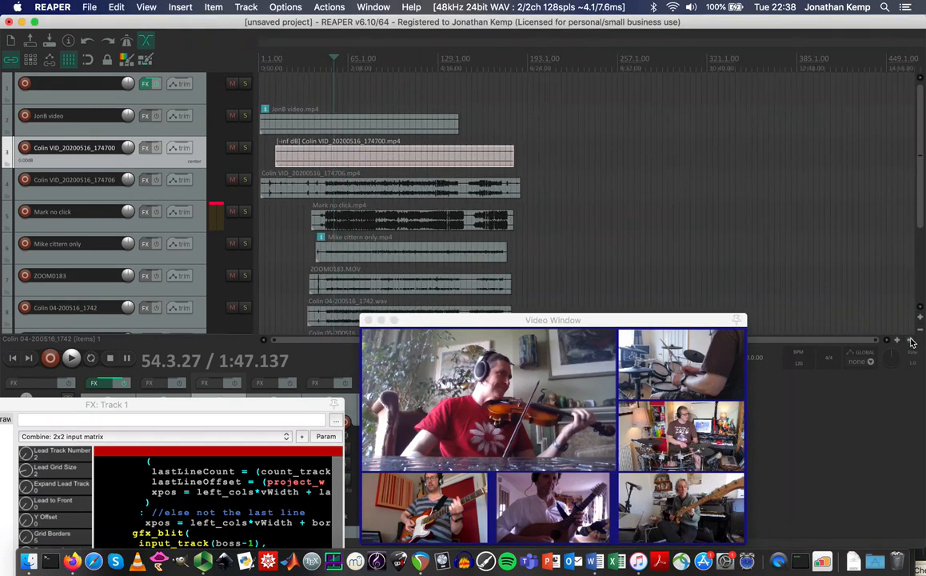
left_click_drag(314, 66, 512, 70)
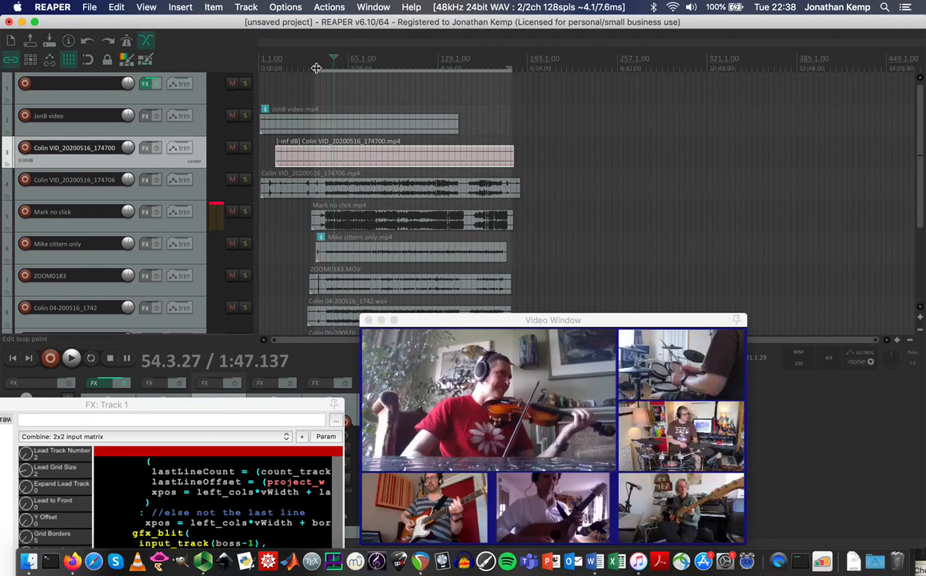
left_click_drag(316, 68, 480, 65)
left_click_drag(332, 64, 524, 56)
left_click_drag(333, 64, 502, 66)
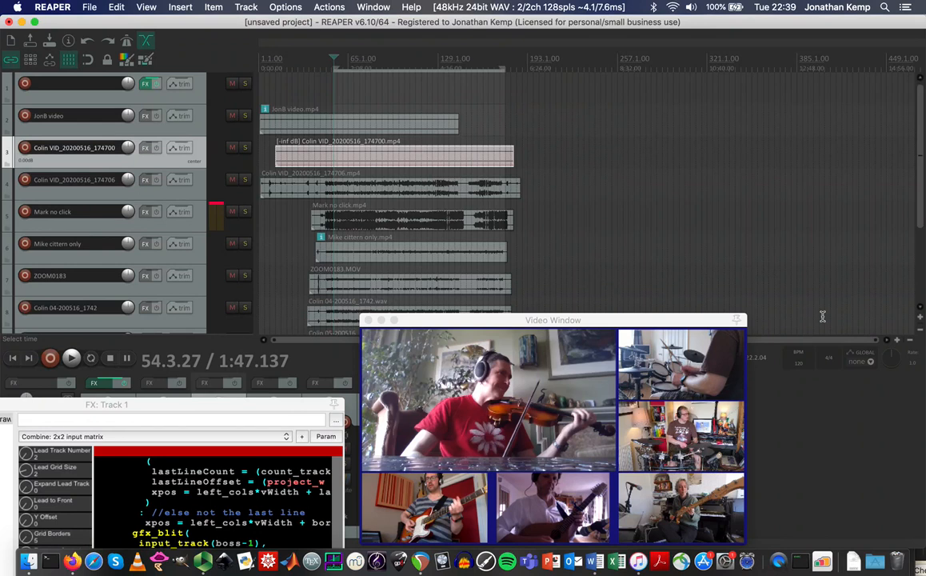
left_click(897, 341)
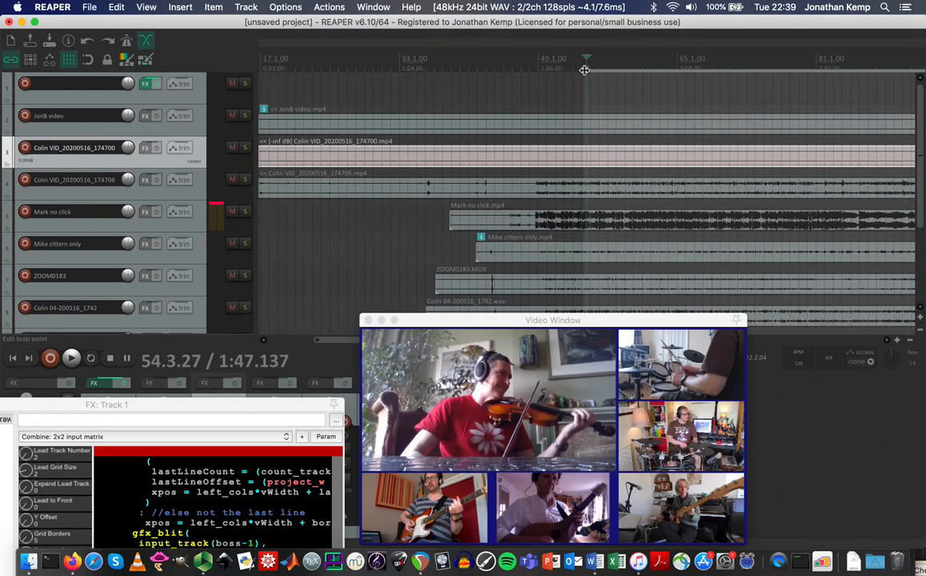
left_click_drag(584, 69, 530, 66)
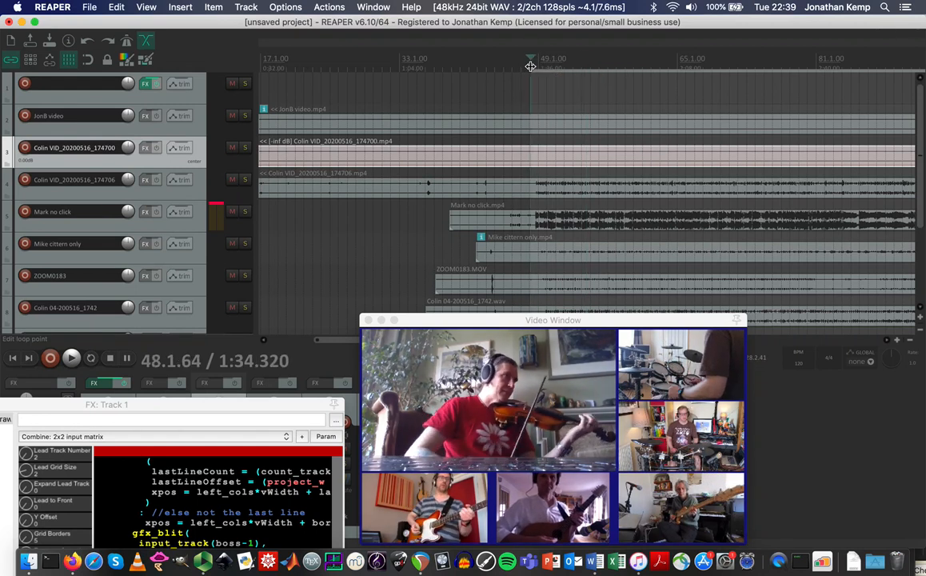
Jump to the ending around bar 175, set the loop end near bar 178, and play.
scroll(611, 140, "down", 5)
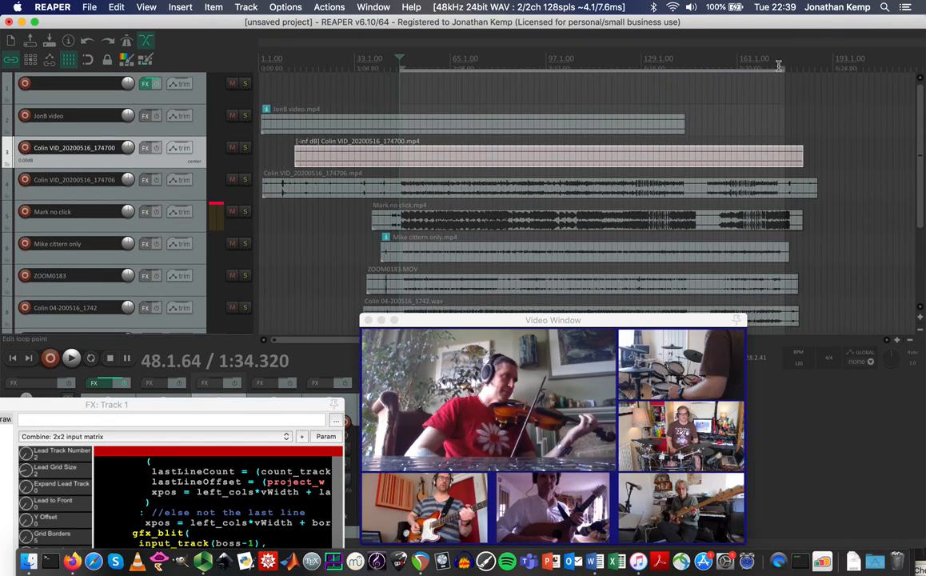
left_click(776, 66)
scroll(779, 66, "up", 5)
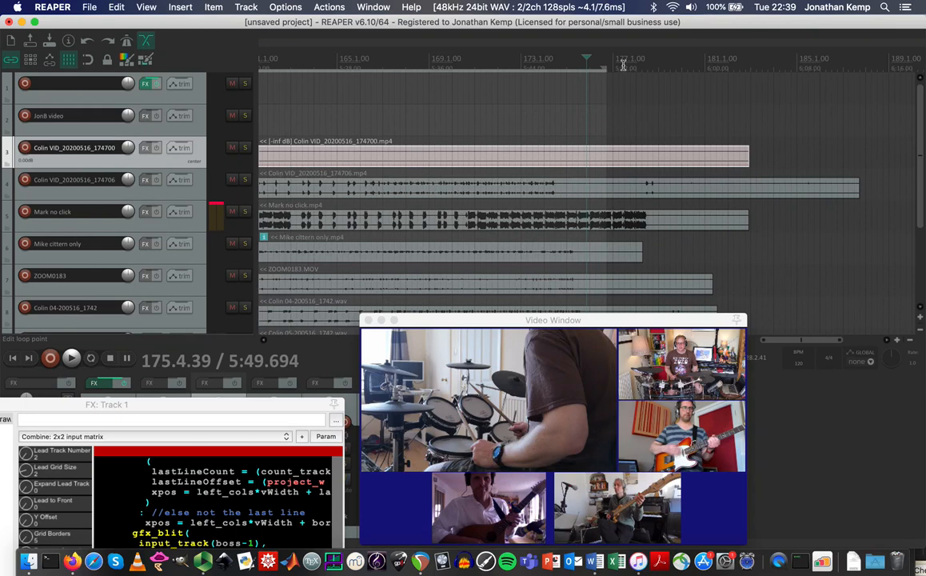
left_click_drag(604, 67, 655, 69)
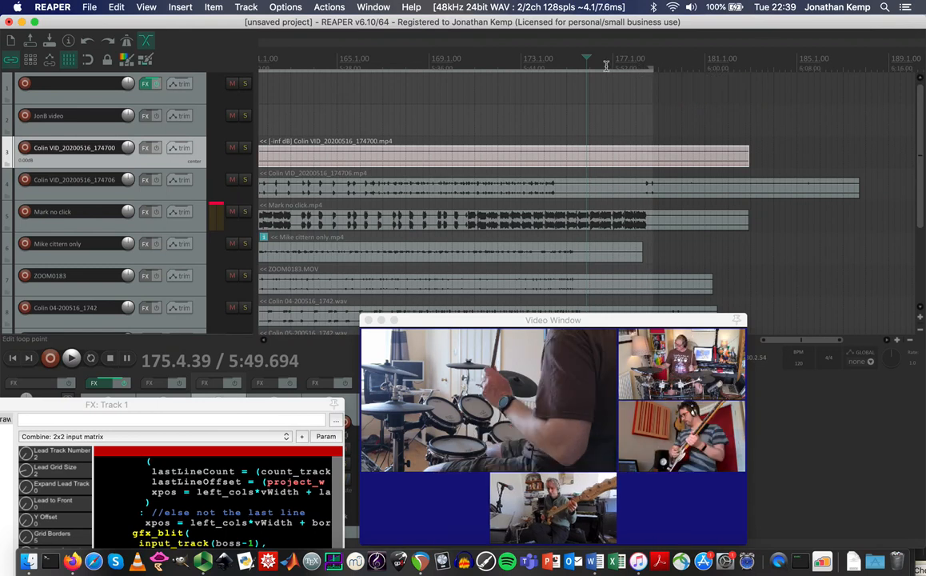
key("space")
Scrub between bars 174 and 183 to watch the grid empty as clips finish.
left_click(559, 67)
left_click(643, 58)
left_click(665, 58)
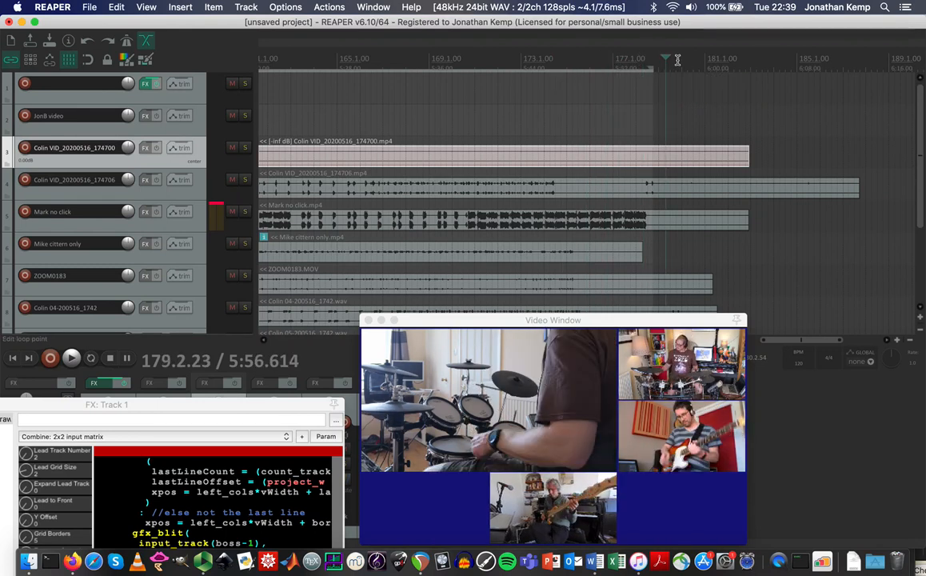
left_click(680, 59)
left_click(761, 60)
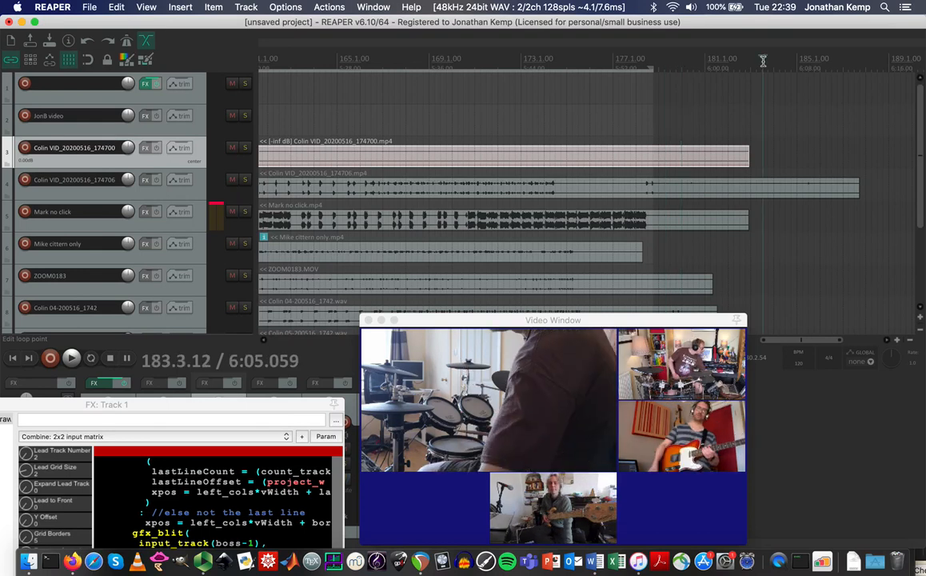
left_click(733, 60)
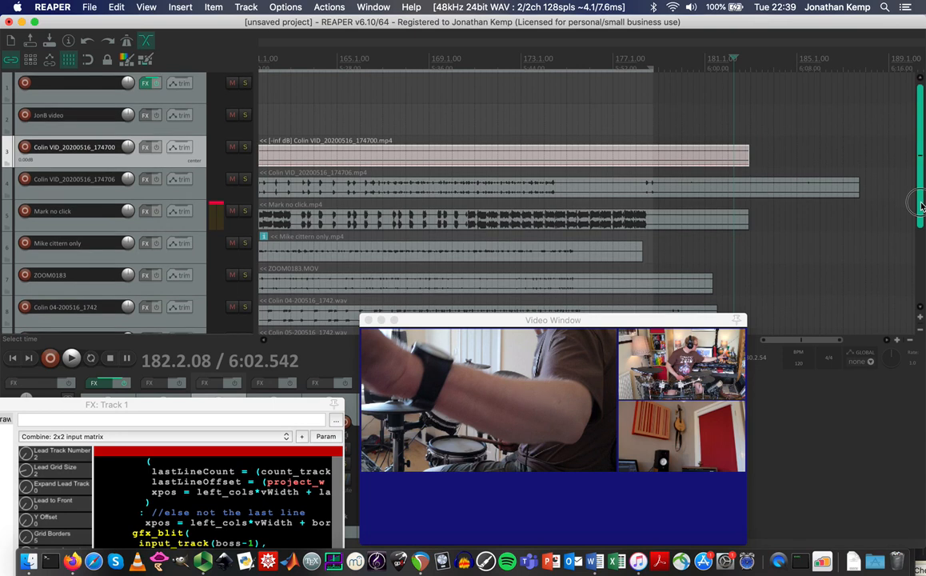
scroll(919, 188, "down", 2)
scroll(920, 214, "up", 1)
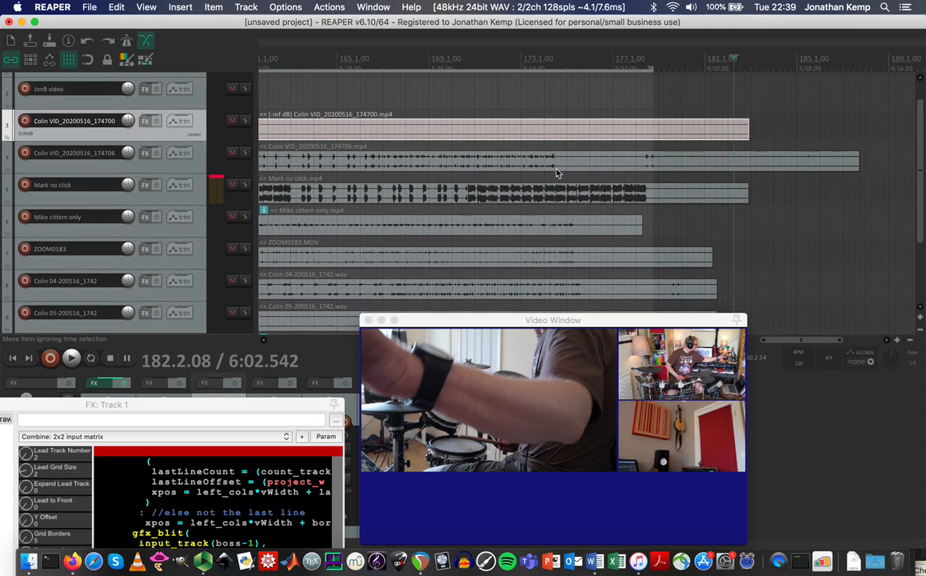
left_click(588, 56)
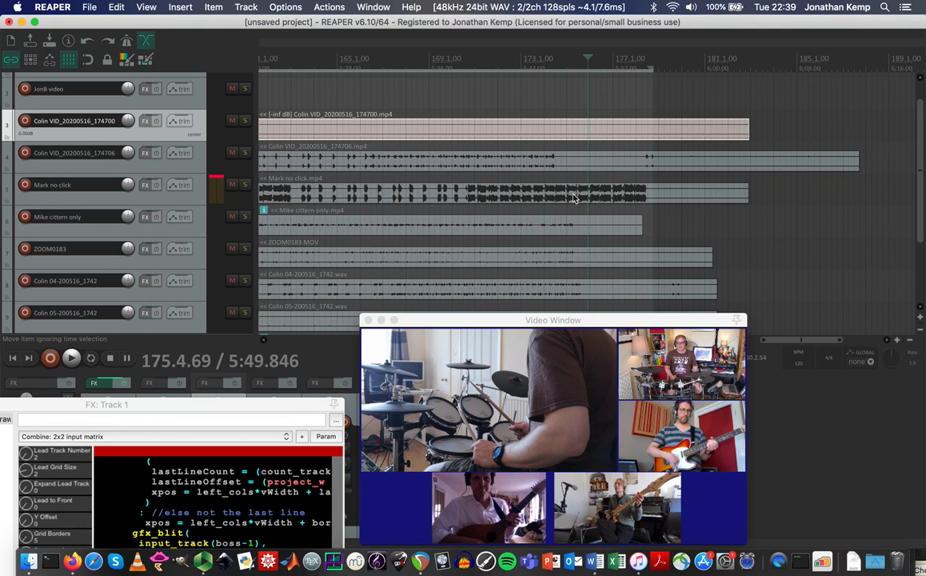
scroll(572, 198, "down", 2)
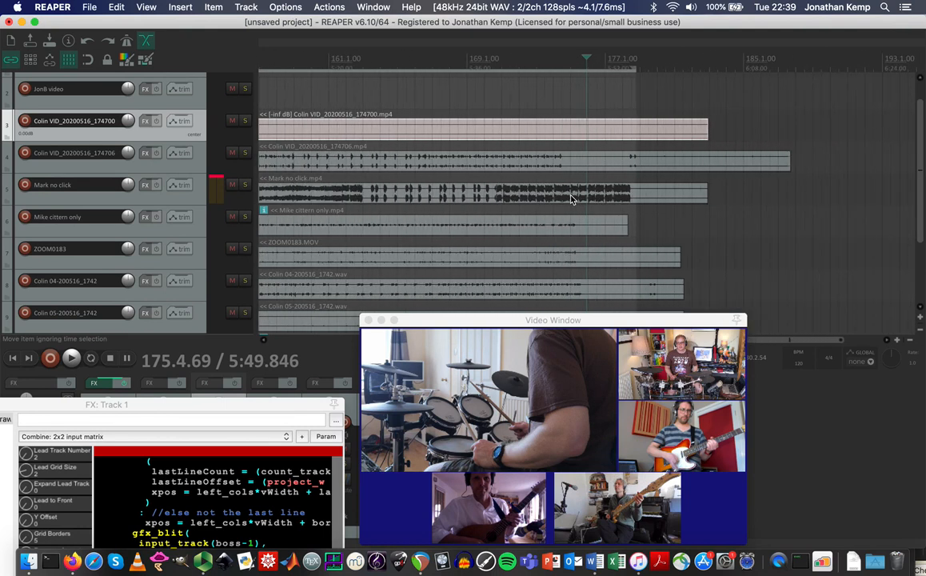
scroll(573, 198, "down", 1)
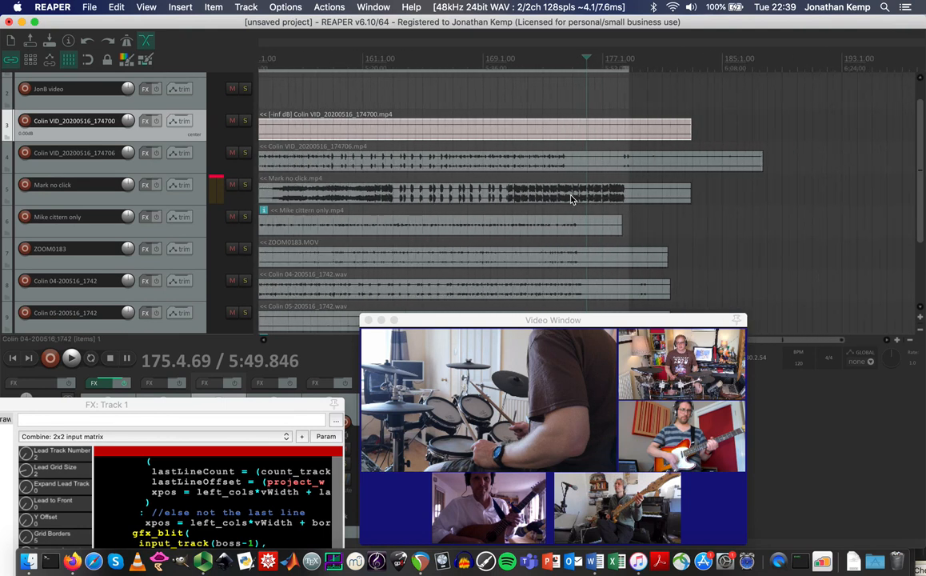
Drop Edceilidh at Roxy 19th Sept Eil1_14_hd.jpg onto the Mike cittern track and lengthen it.
left_click(30, 562)
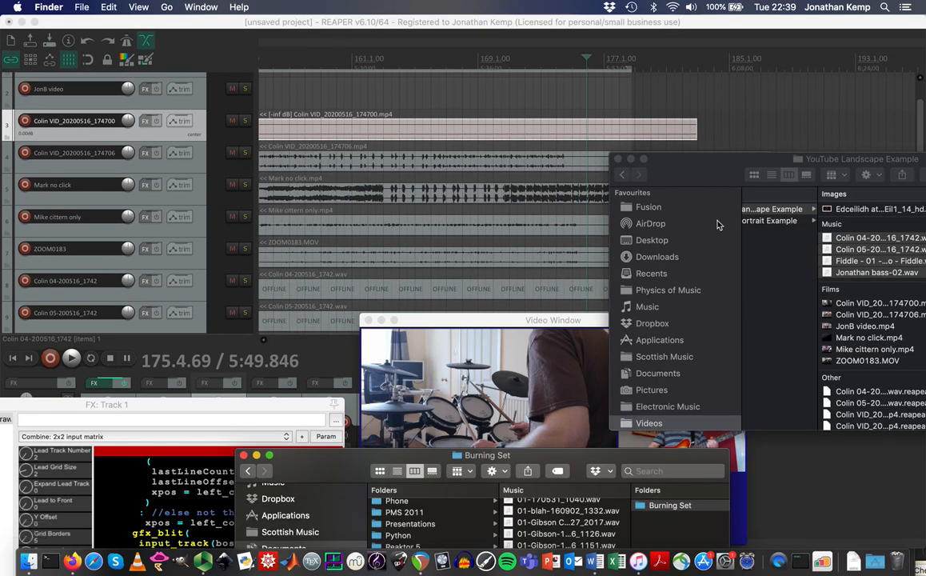
left_click_drag(783, 162, 743, 303)
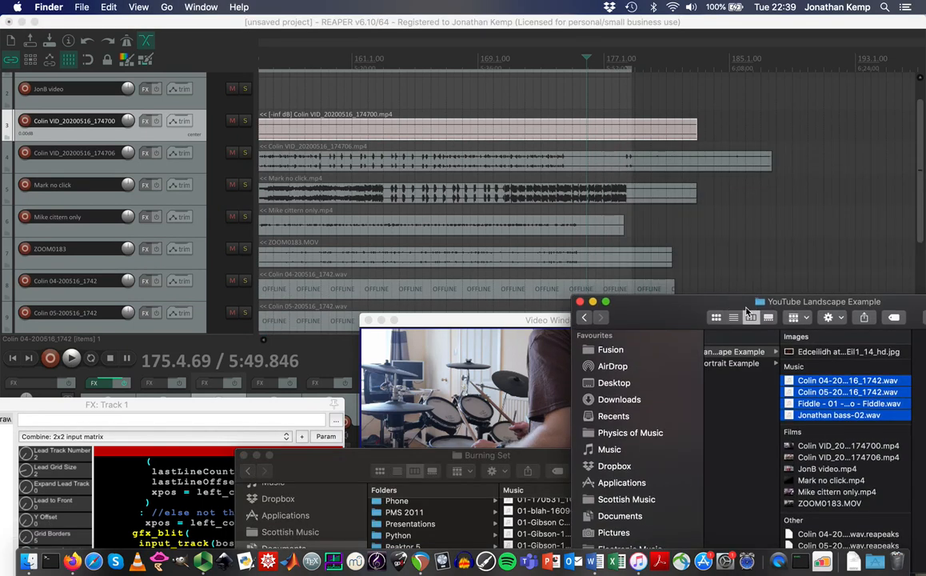
left_click_drag(791, 357, 626, 236)
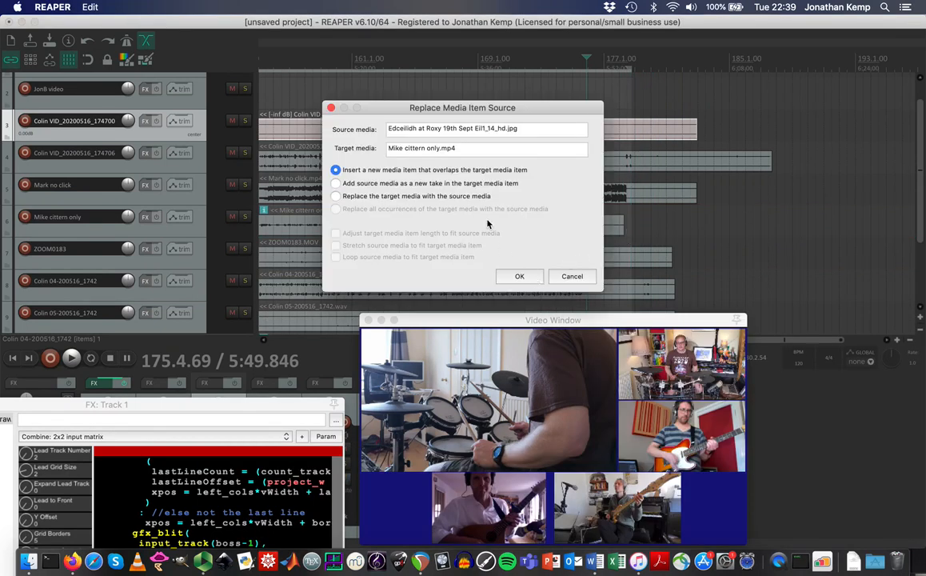
left_click(522, 277)
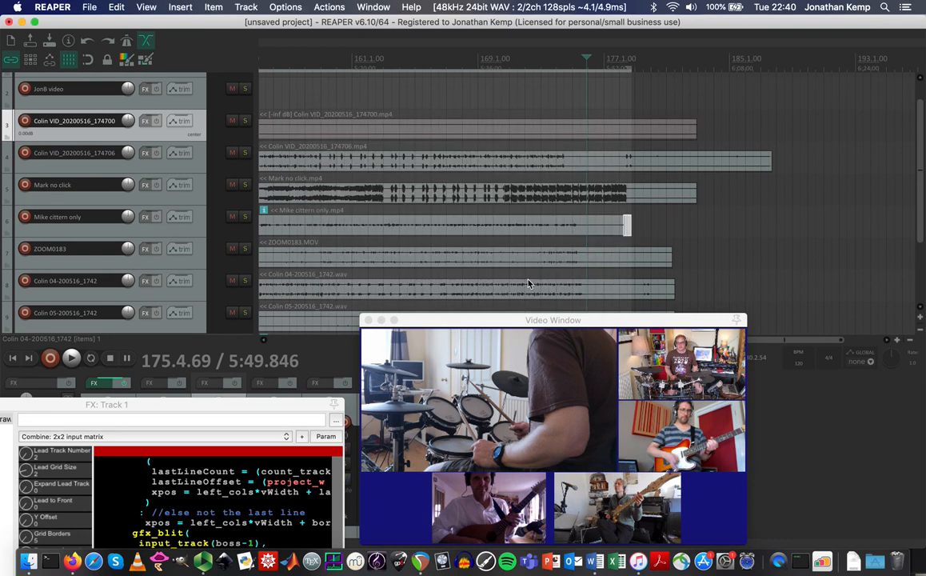
left_click(630, 229)
left_click_drag(630, 230, 758, 228)
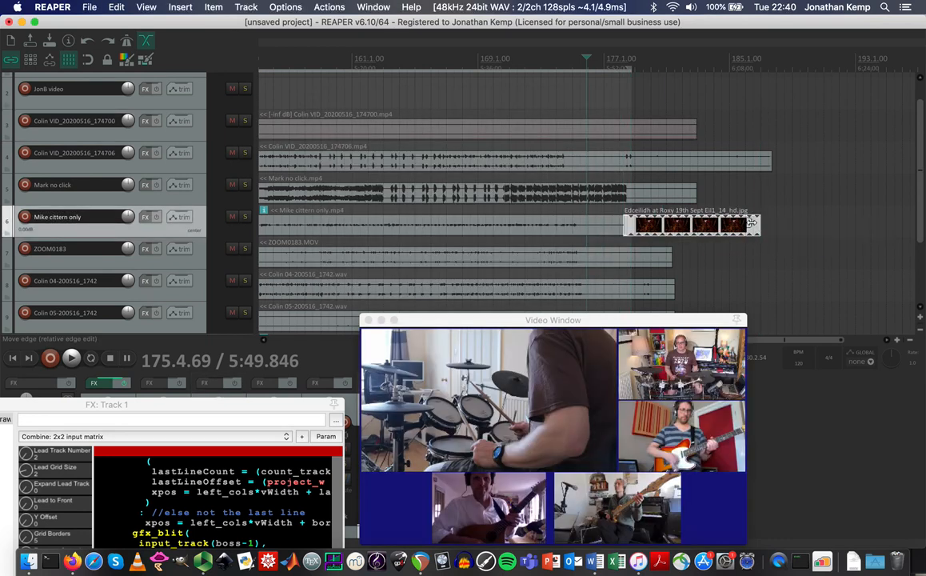
Seek around bars 175–179 to check the photo appears in the video grid.
left_click(619, 61)
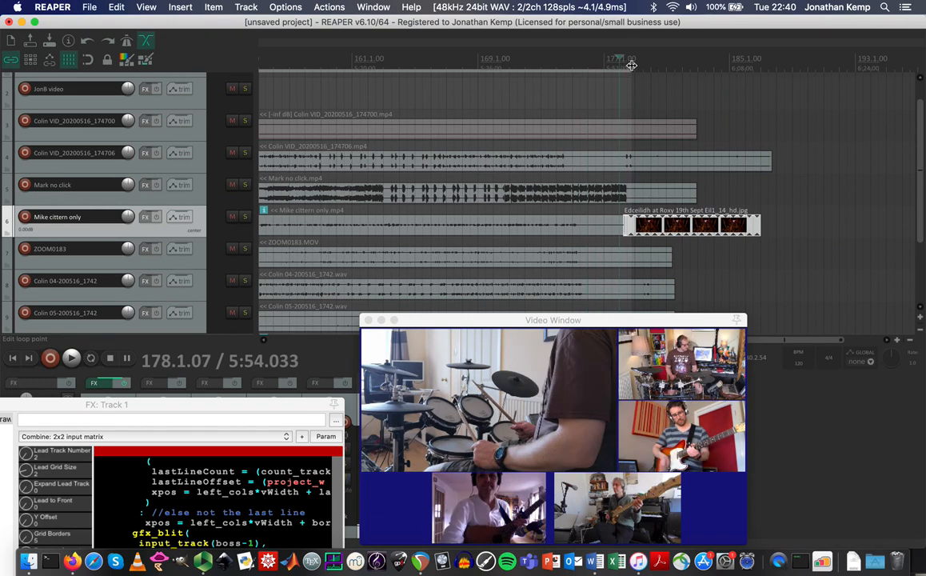
left_click(630, 64)
left_click(641, 64)
left_click(595, 62)
left_click(577, 60)
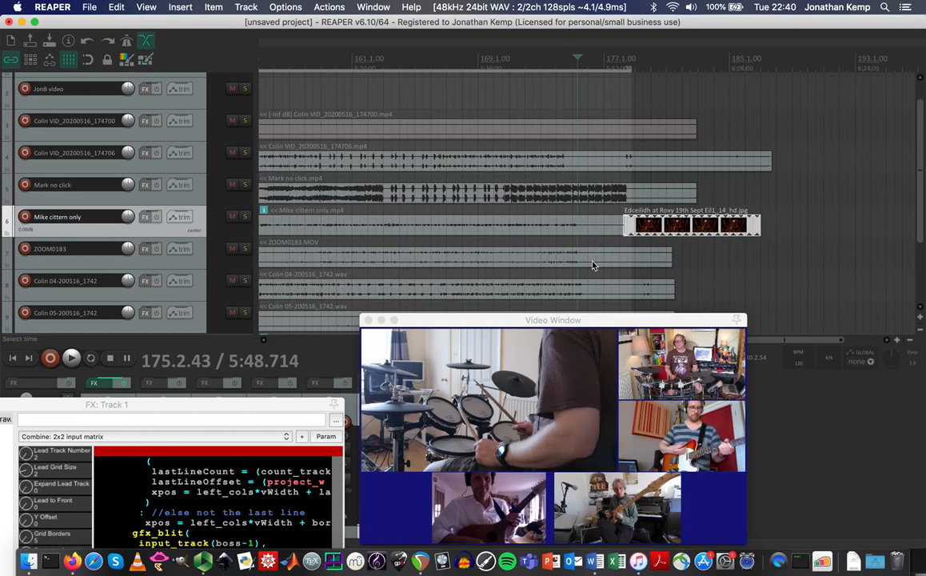
left_click_drag(919, 214, 920, 176)
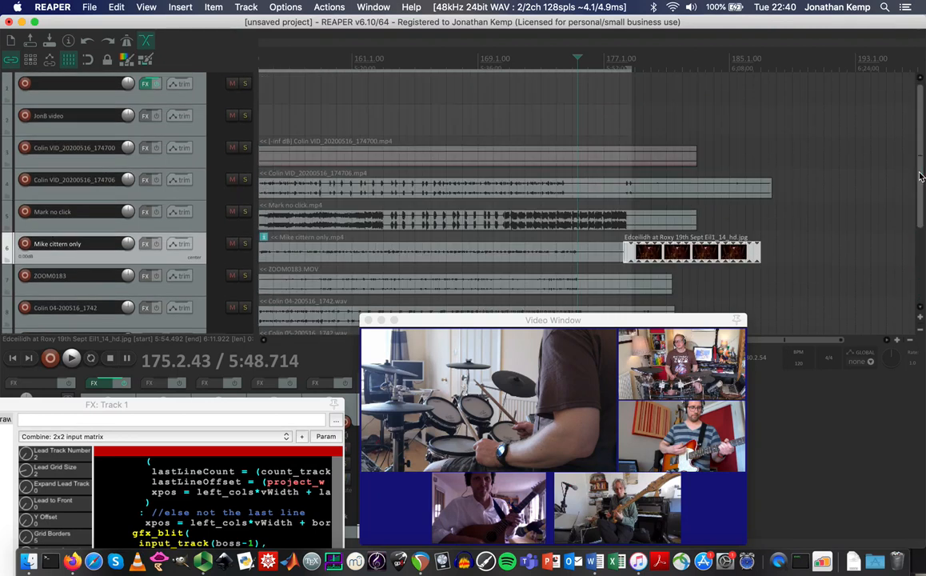
Move the JonB video clip 26 bars later and jump to bar 47.
scroll(617, 201, "down", 8)
scroll(617, 202, "down", 2)
left_click_drag(458, 126, 506, 129)
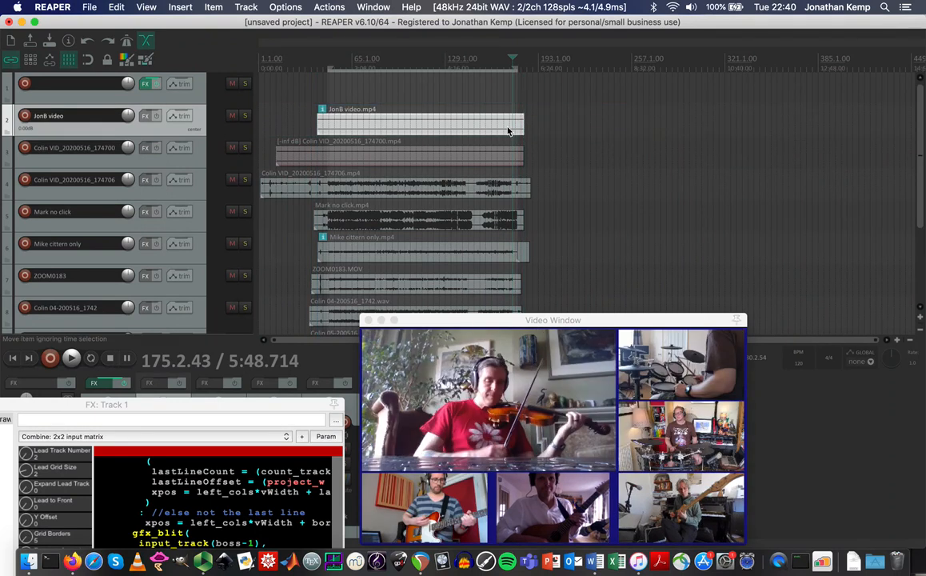
left_click(327, 64)
scroll(327, 64, "up", 5)
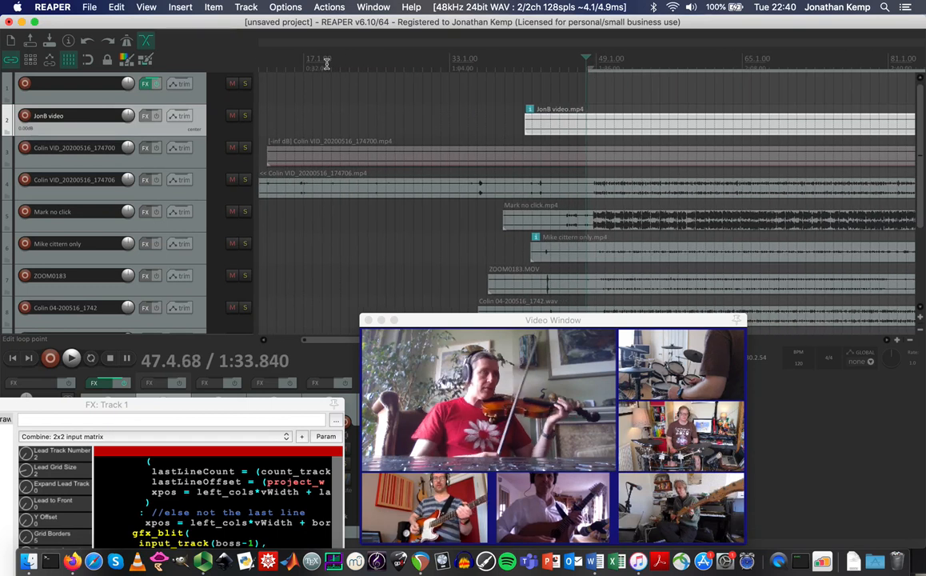
Step through bars 47–53 to check sync, then nudge the JonB clip slightly earlier.
left_click(582, 64)
left_click(596, 64)
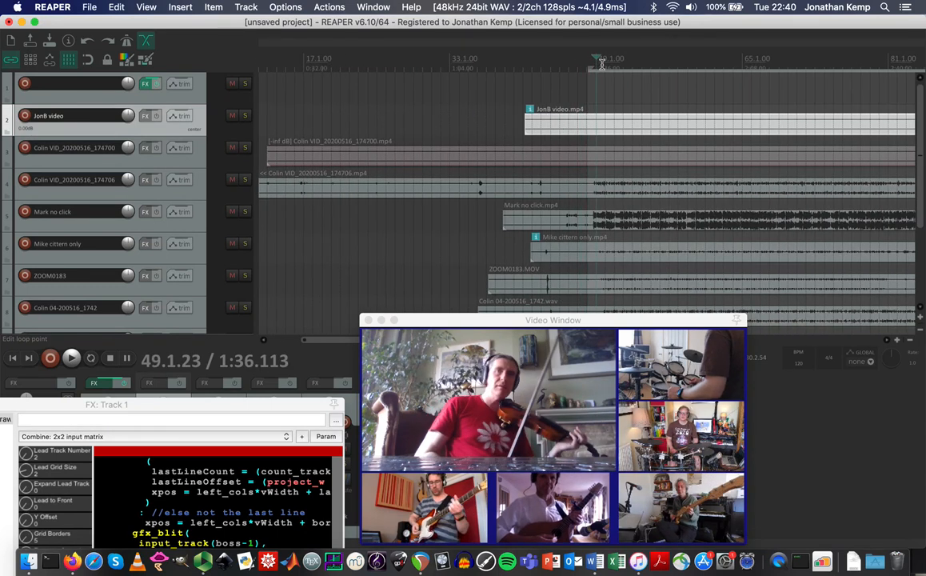
left_click(601, 64)
left_click(608, 64)
left_click(619, 64)
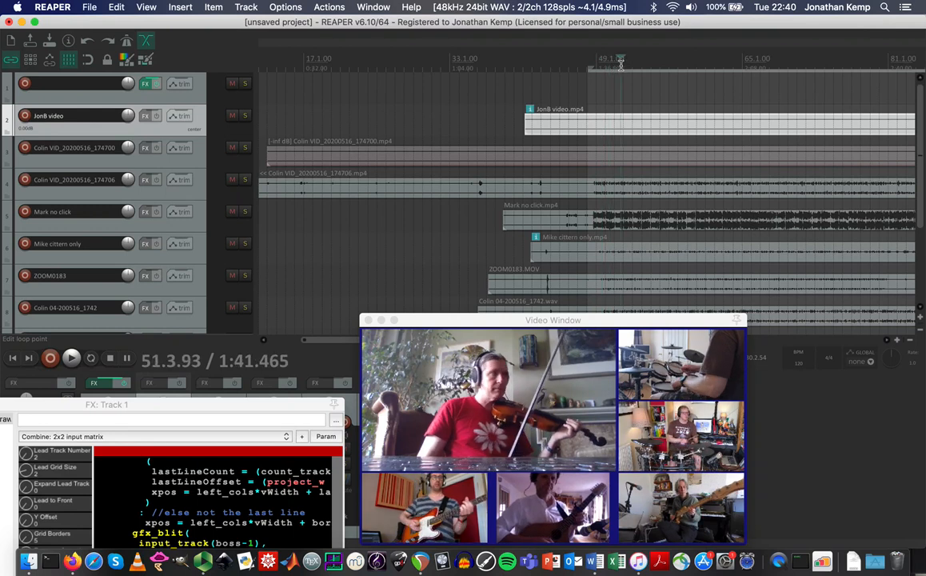
left_click(631, 64)
left_click(641, 67)
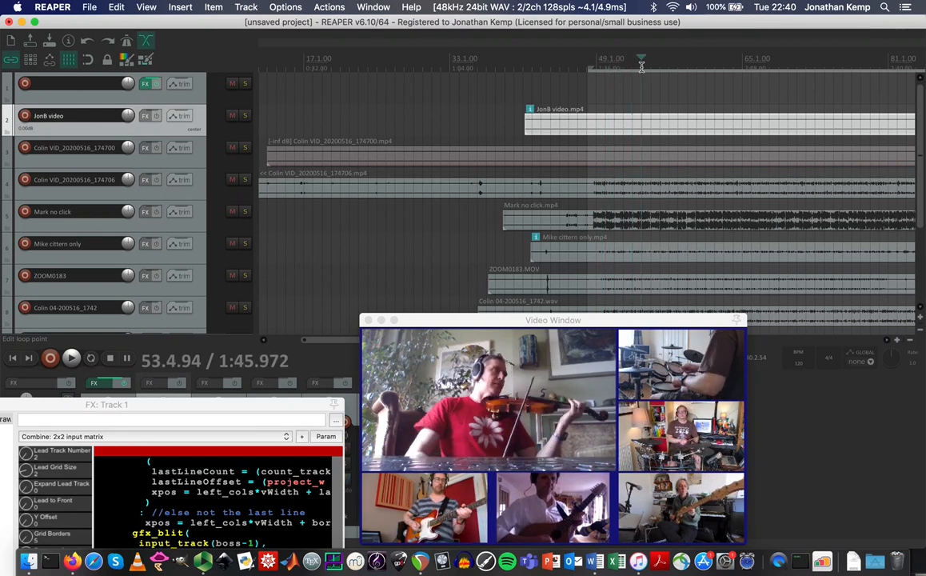
left_click_drag(636, 131, 599, 131)
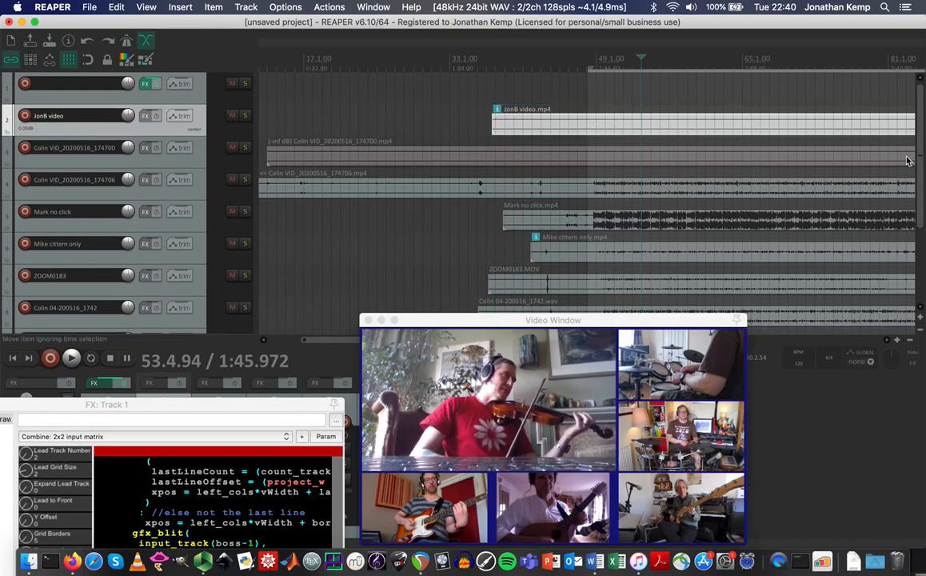
Zoom out to show the whole song and jump to bar 177.
left_click(912, 341)
left_click(913, 342)
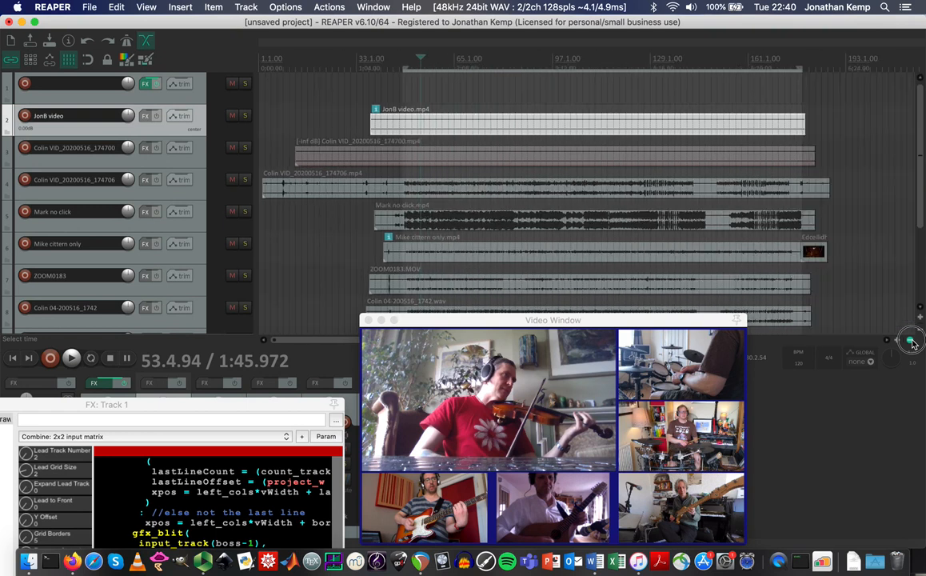
left_click(912, 341)
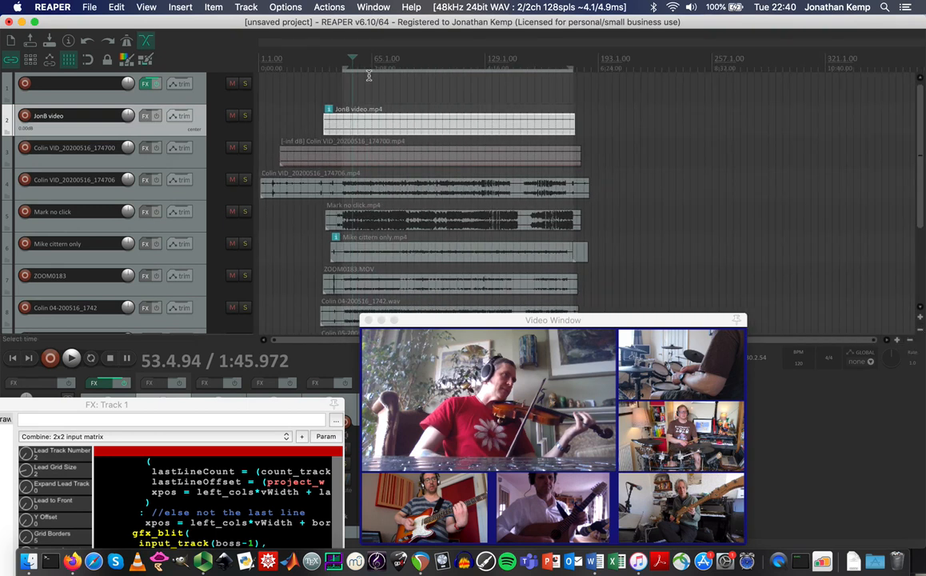
left_click(570, 64)
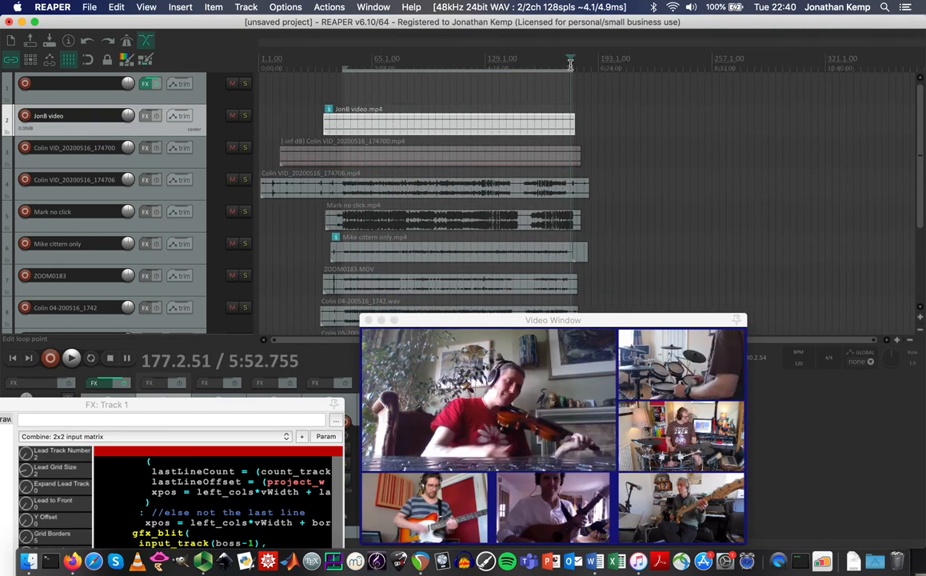
scroll(584, 83, "up", 5)
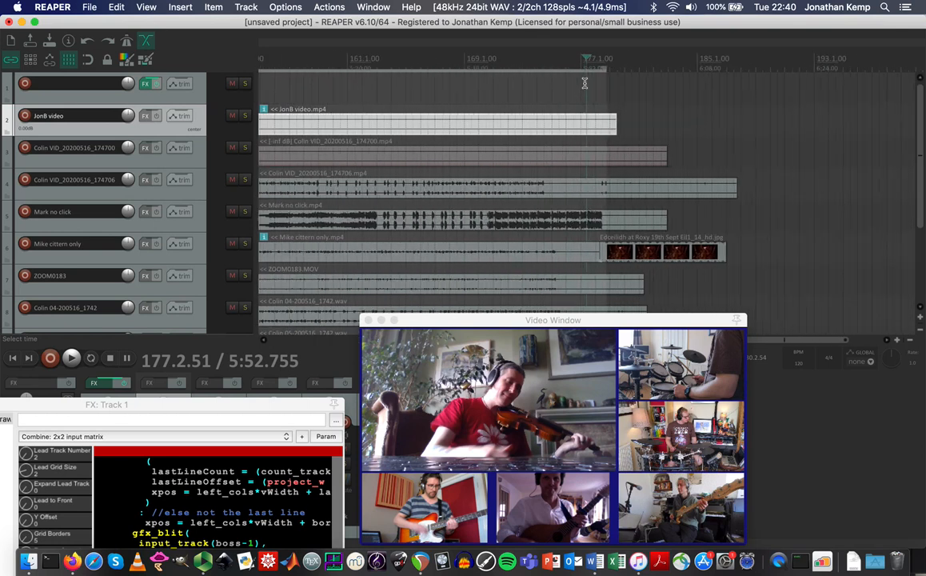
Shift the ceilidh photo slightly later, then set the play position to 172.2.96.
left_click(605, 70)
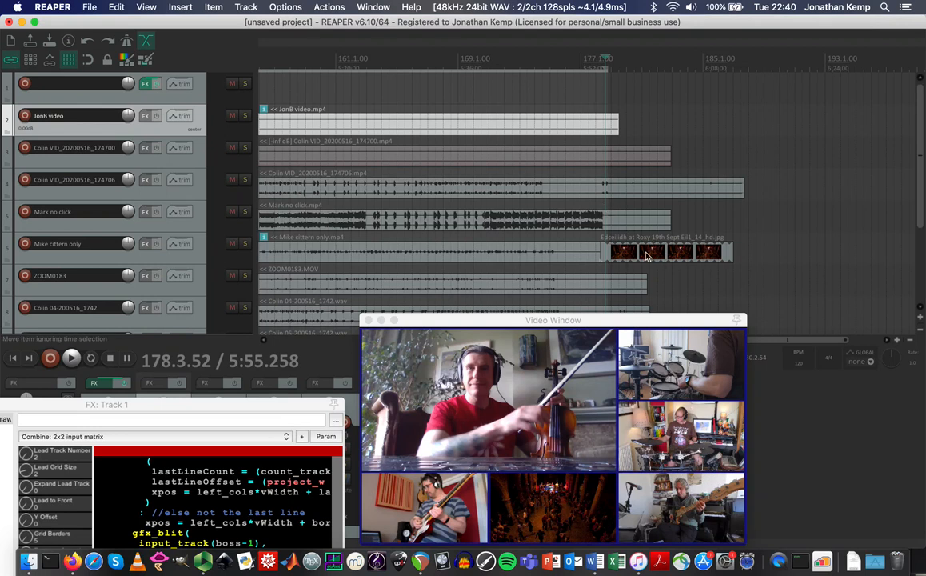
mouse_move(639, 257)
left_mouse_down()
mouse_move(662, 260)
mouse_move(637, 261)
left_mouse_up()
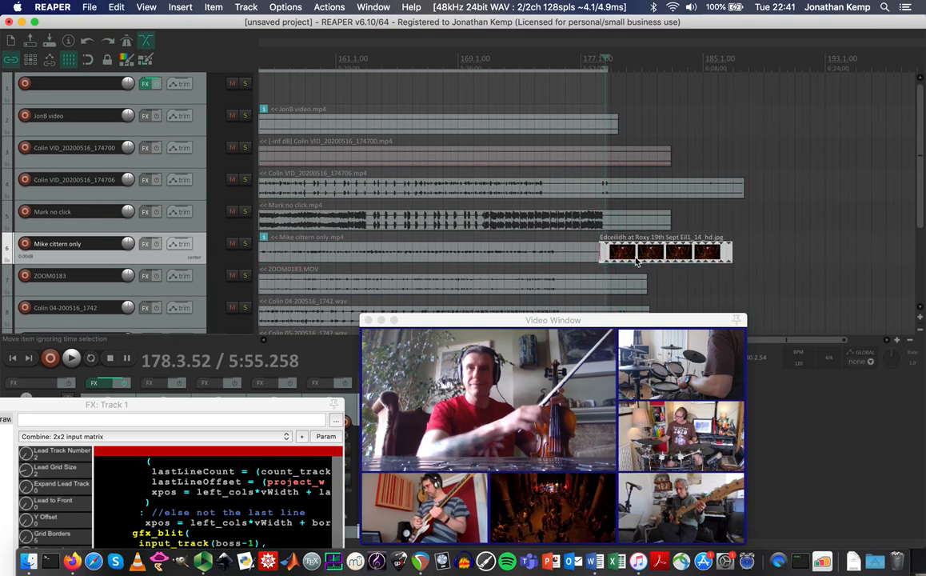
left_click(511, 60)
scroll(484, 73, "down", 4)
scroll(484, 73, "down", 4)
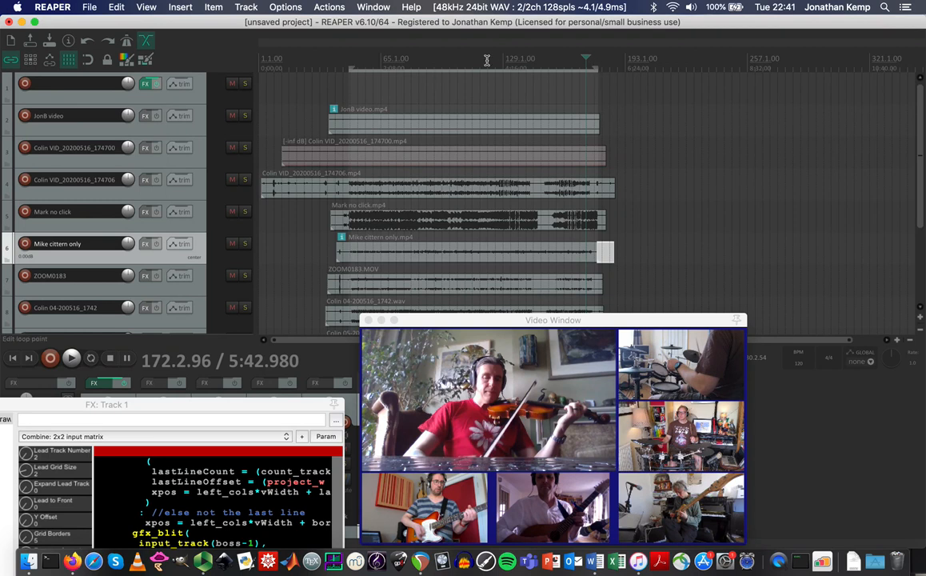
In the Render dialog, set the render bounds to Time selection.
left_click(88, 6)
left_click(86, 6)
left_click(87, 7)
left_click(118, 200)
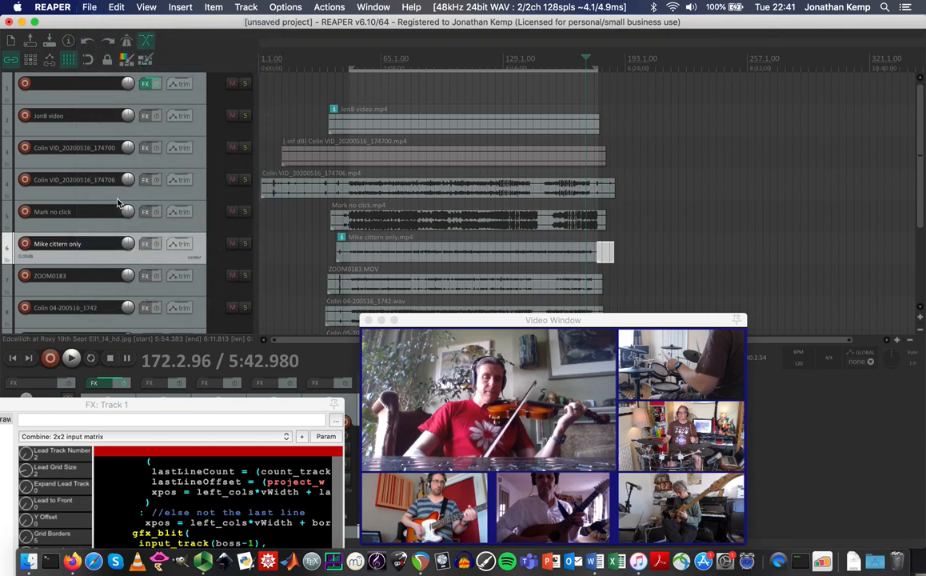
left_click(284, 116)
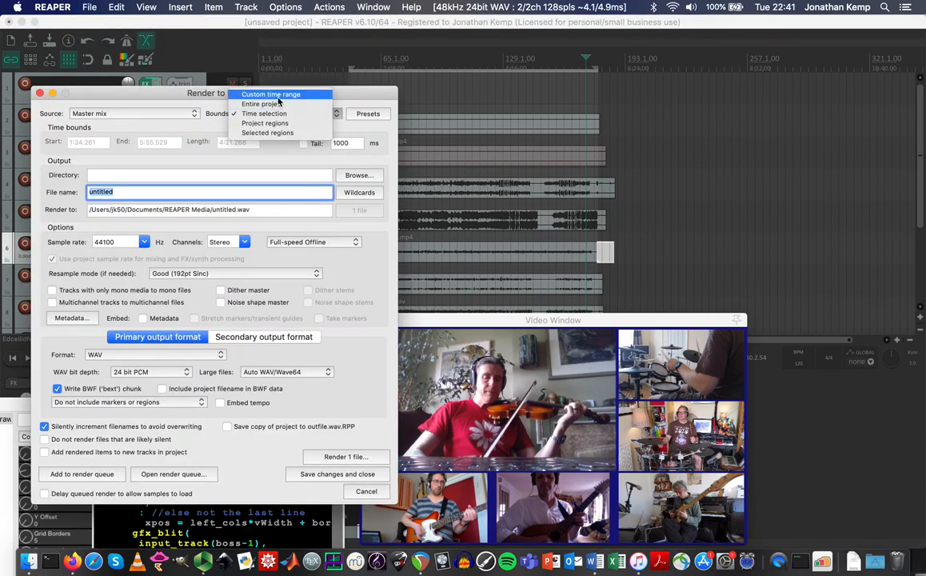
left_click(279, 105)
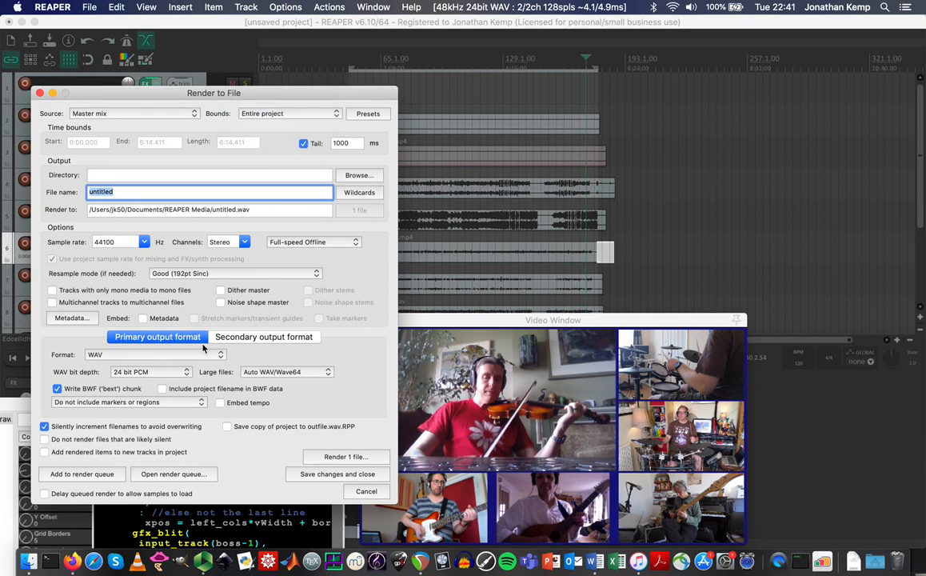
left_click(198, 354)
left_click(236, 294)
left_click(287, 116)
left_click(287, 124)
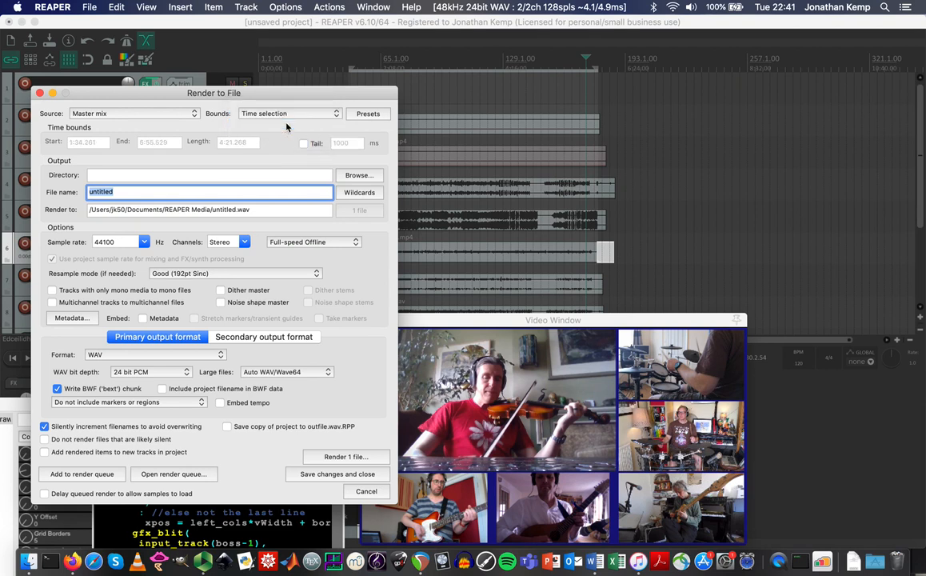
Choose MPEG-4/MOV output, start a test render, then cancel it and close the dialog.
left_click(143, 356)
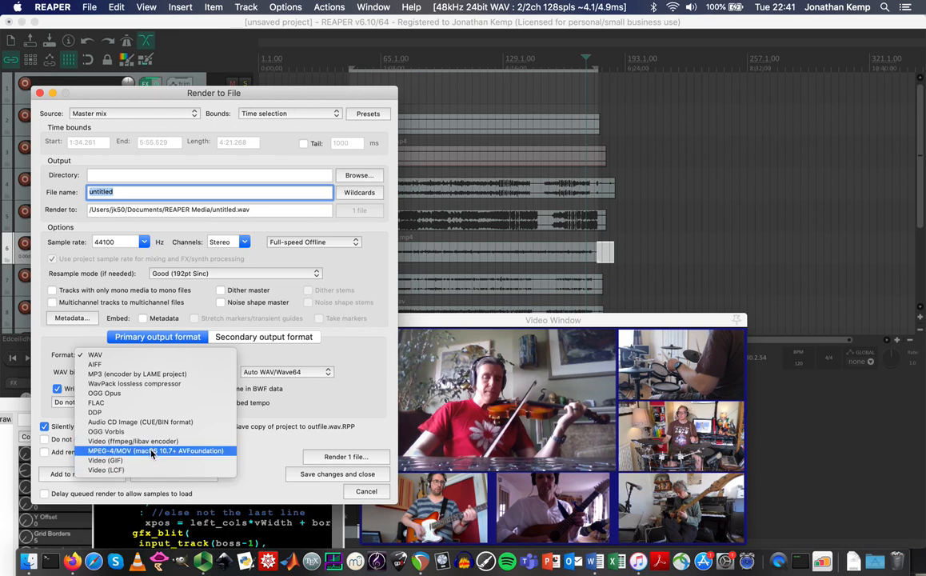
left_click(152, 451)
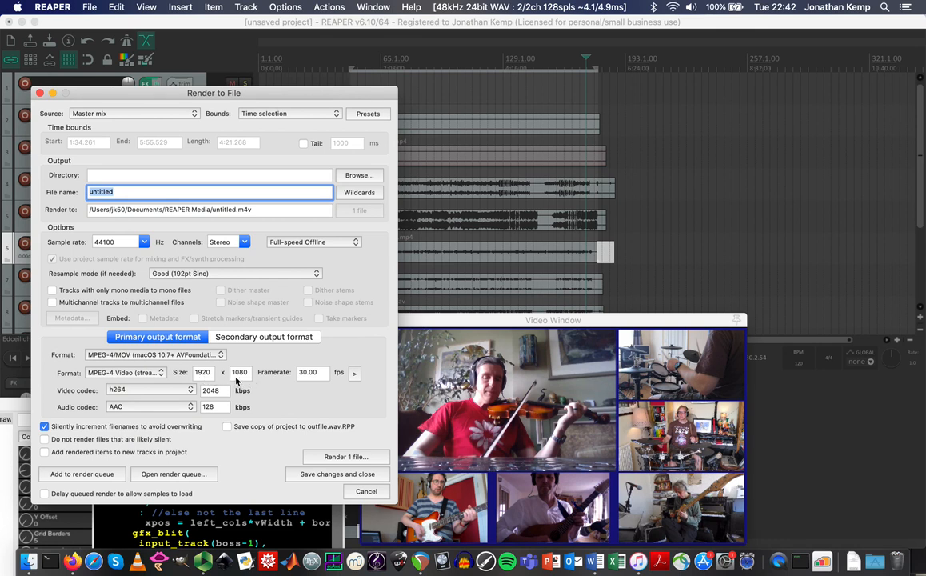
left_click(344, 456)
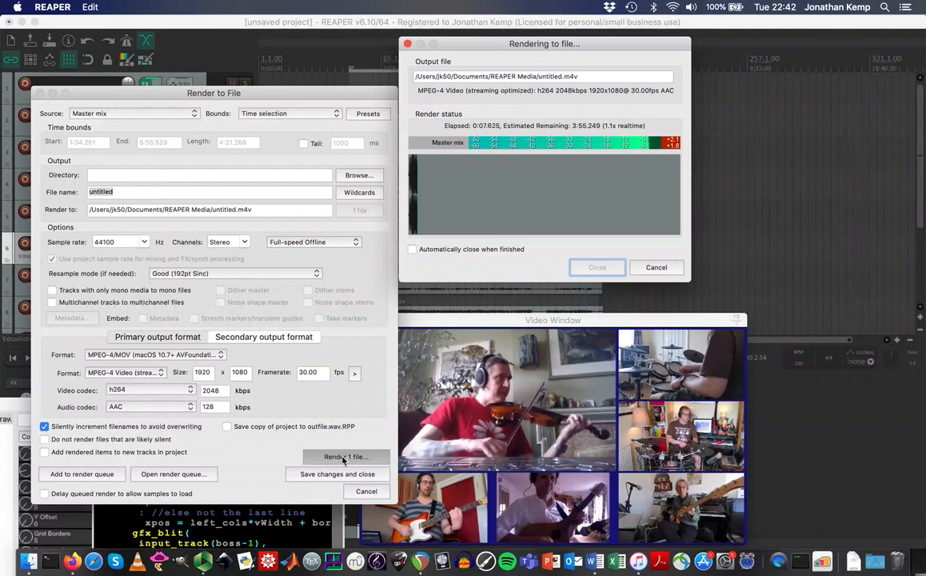
left_click(657, 268)
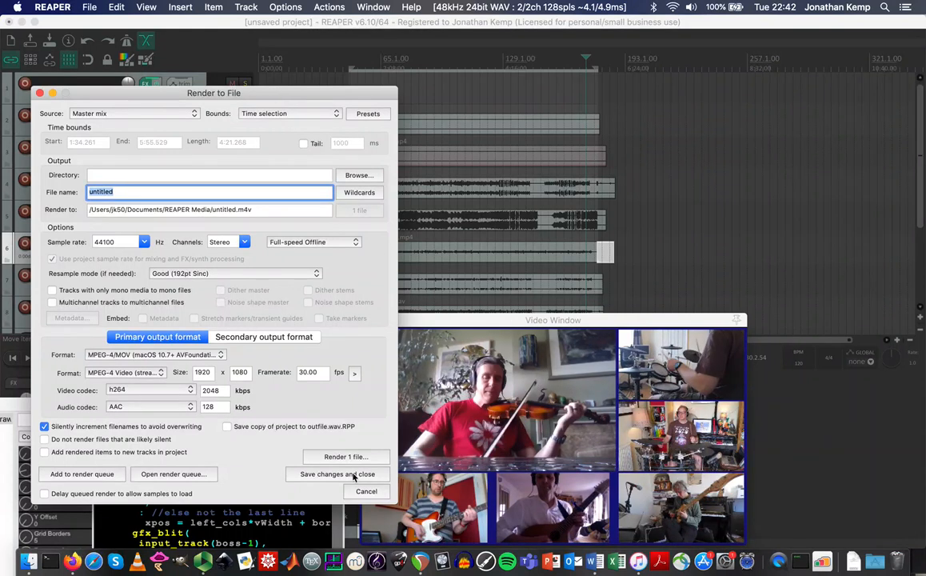
left_click(366, 493)
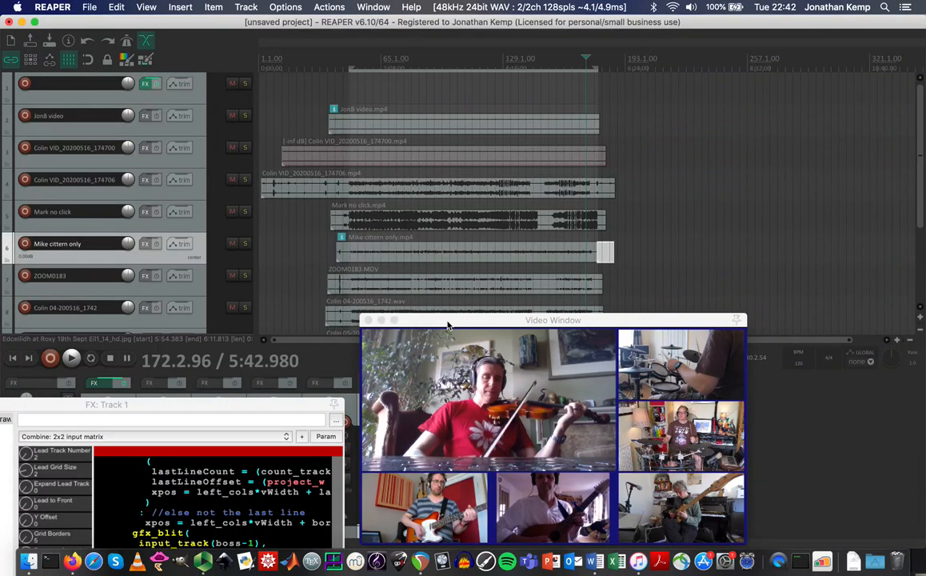
Lower the master volume to about -6 dB.
left_click_drag(448, 325, 593, 265)
left_click_drag(288, 403, 292, 47)
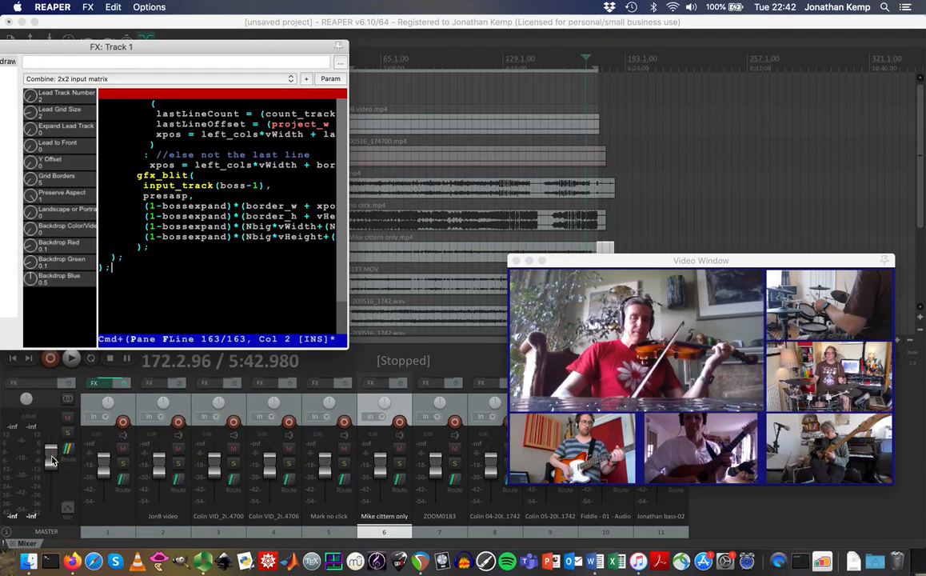
left_click_drag(53, 459, 54, 469)
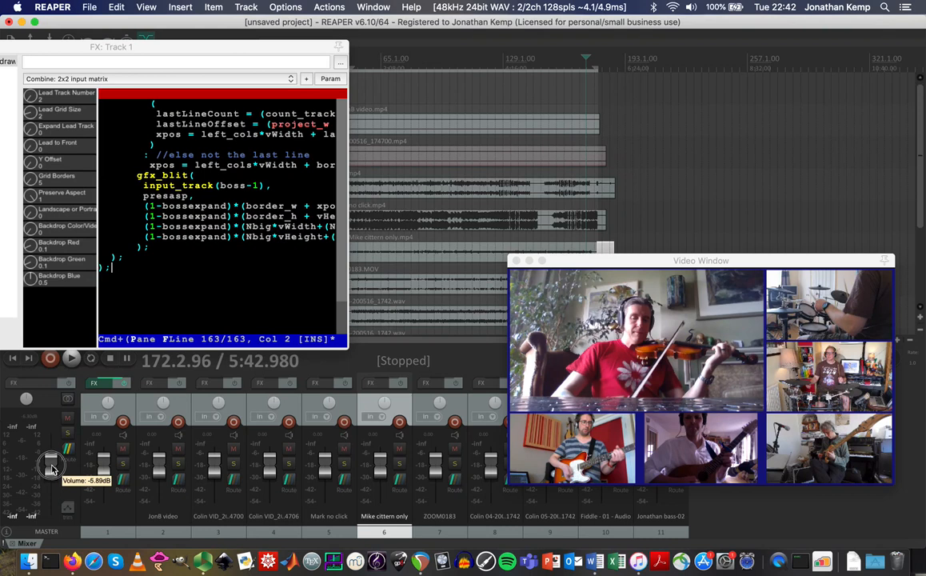
Play back briefly from near 65.1, then lower the Mike cittern only track to about -5.2 dB.
left_click_drag(284, 50, 304, 149)
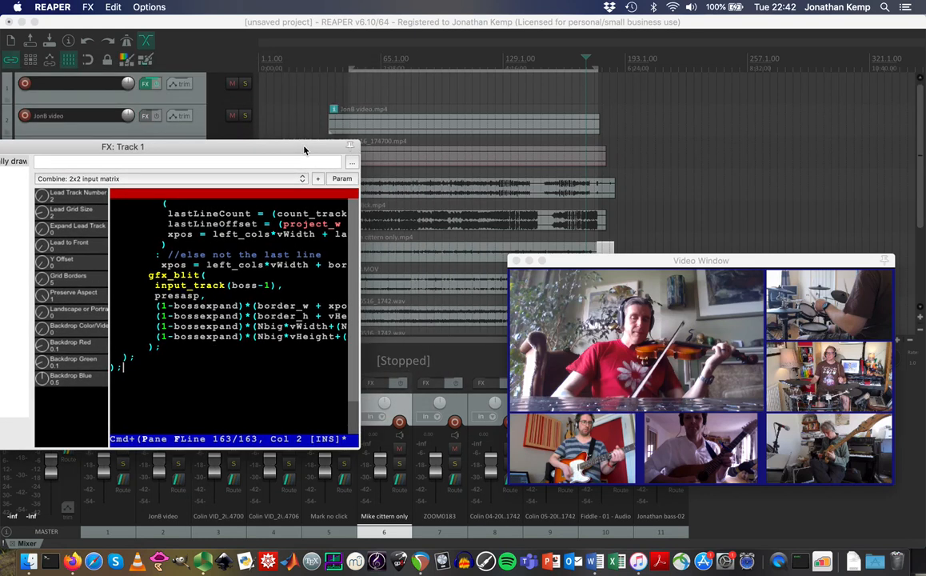
left_click(407, 63)
key("space")
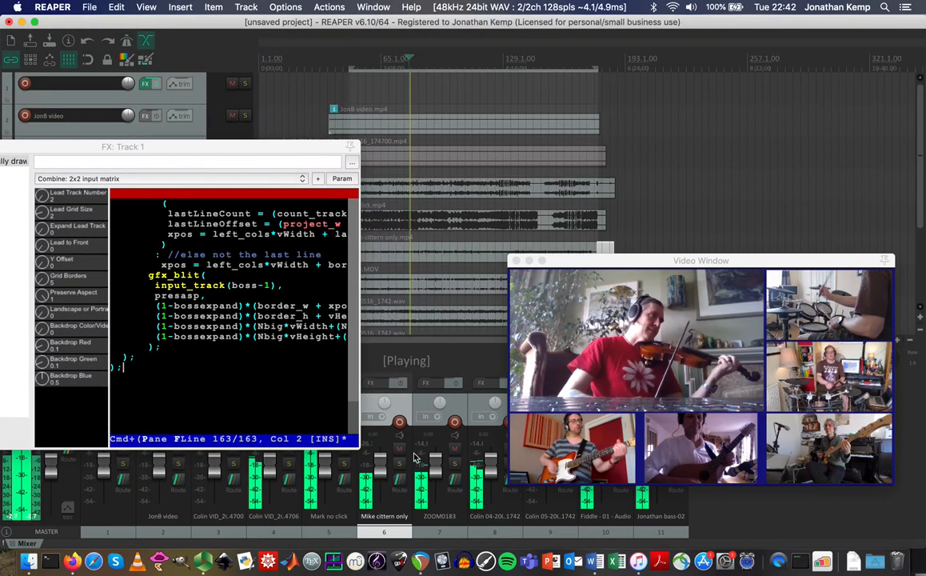
key("space")
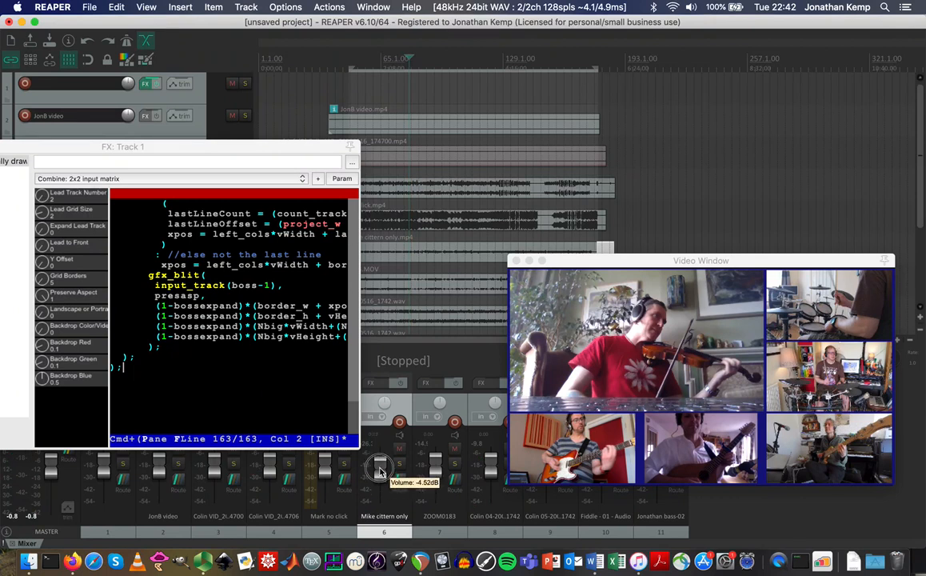
left_click_drag(385, 409, 384, 410)
left_click_drag(281, 153, 492, 197)
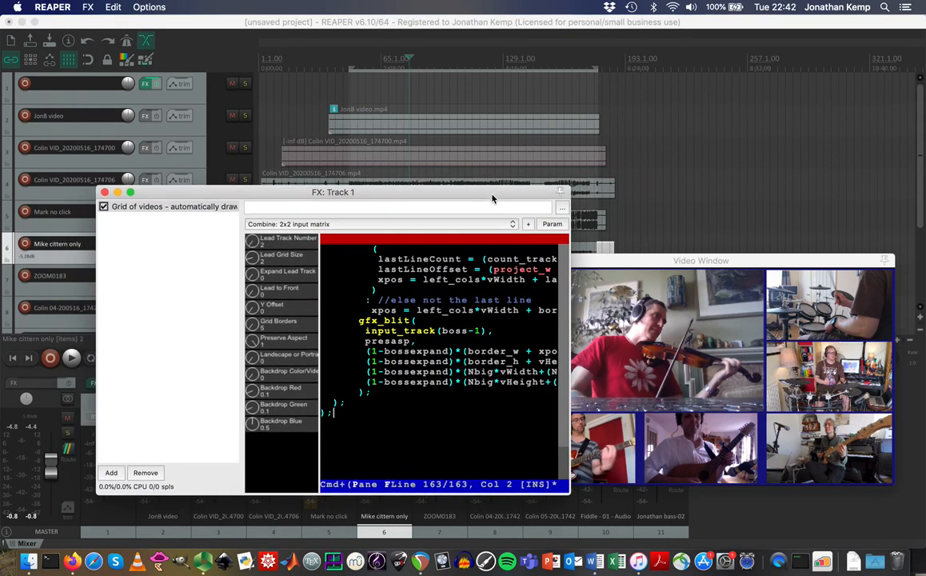
left_click(175, 18)
left_click(89, 6)
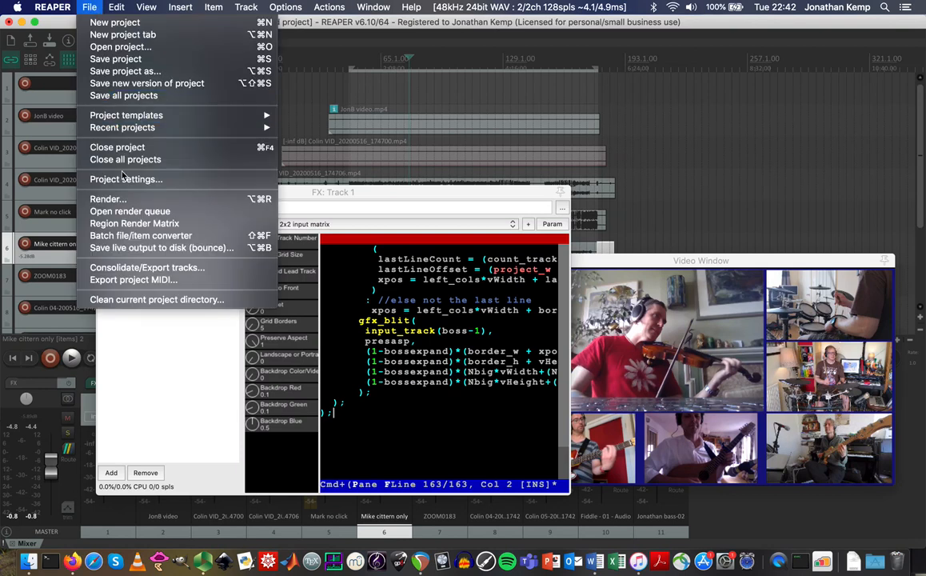
left_click(108, 198)
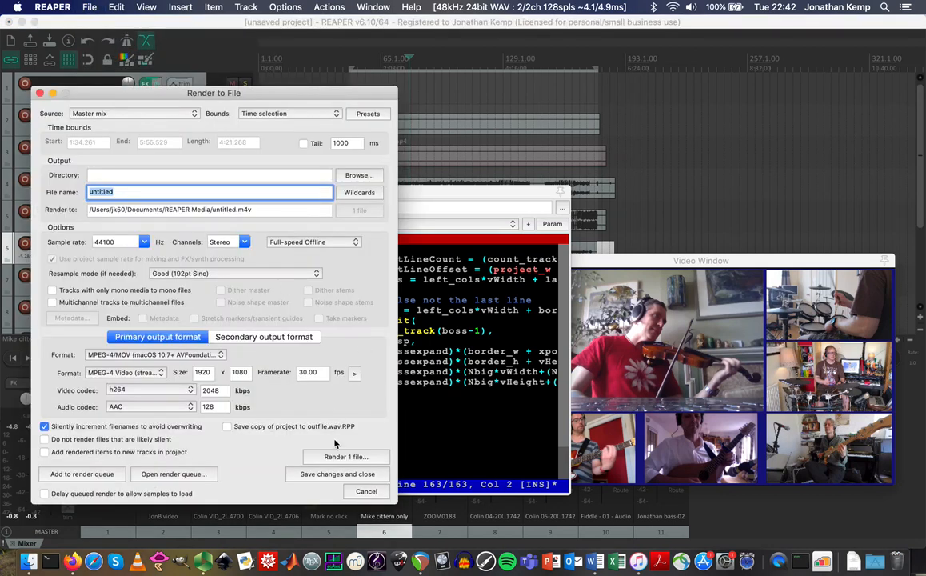
left_click(341, 457)
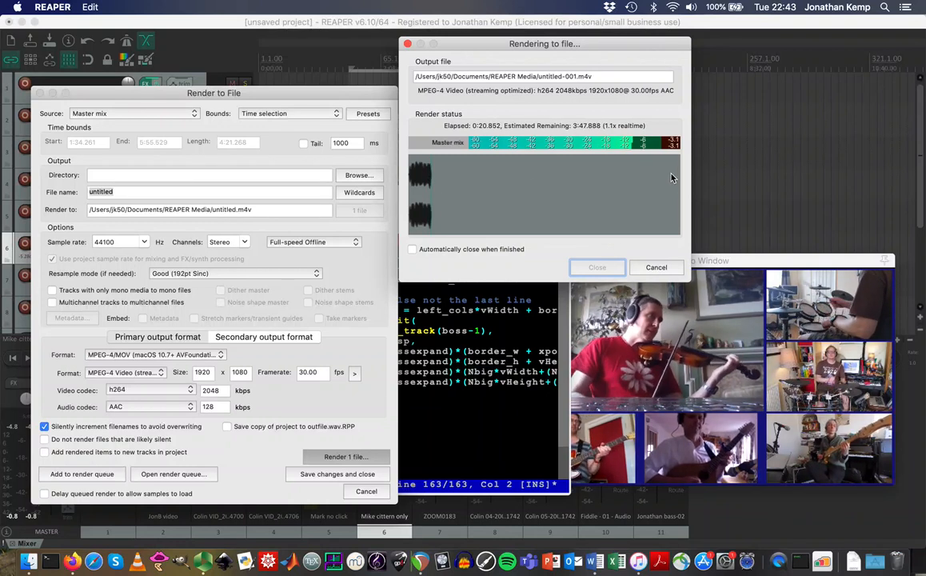
left_click(656, 269)
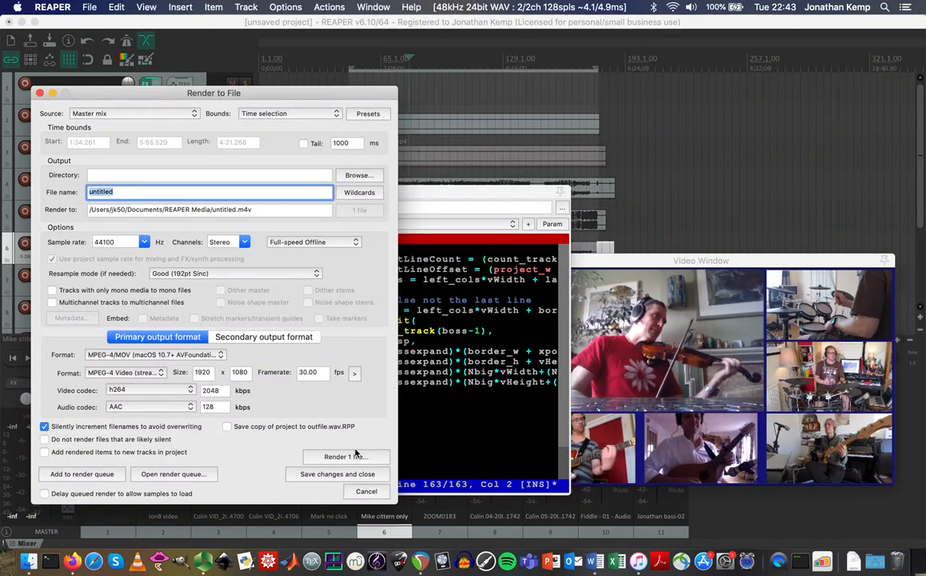
left_click(366, 491)
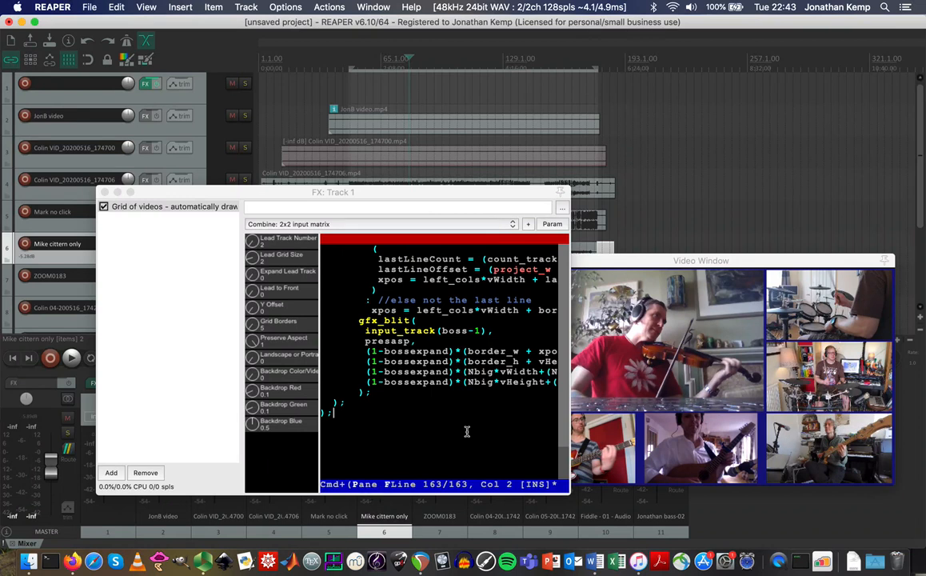
Set the grid's Lead Track Number to 6 so the guitarist becomes the lead video.
left_click_drag(626, 269, 584, 135)
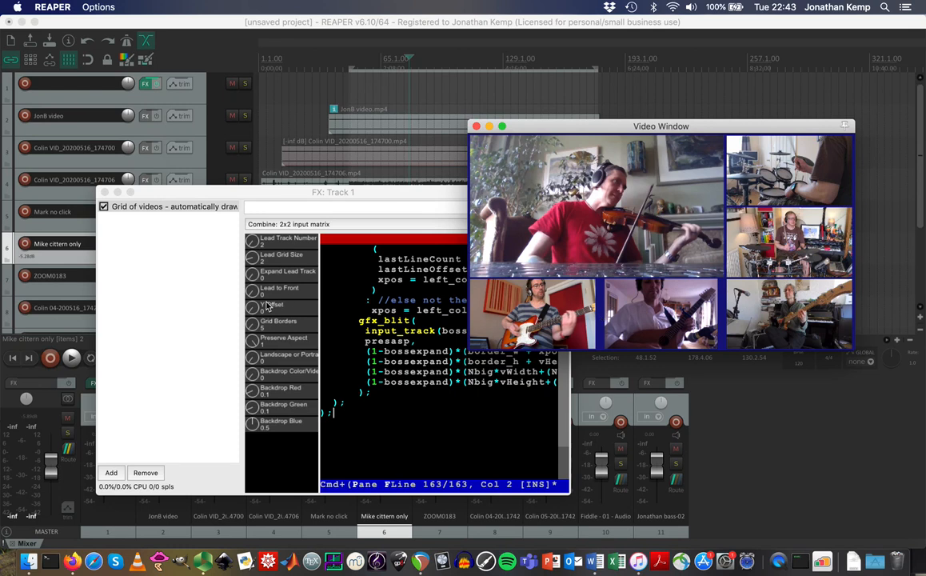
left_click(250, 243)
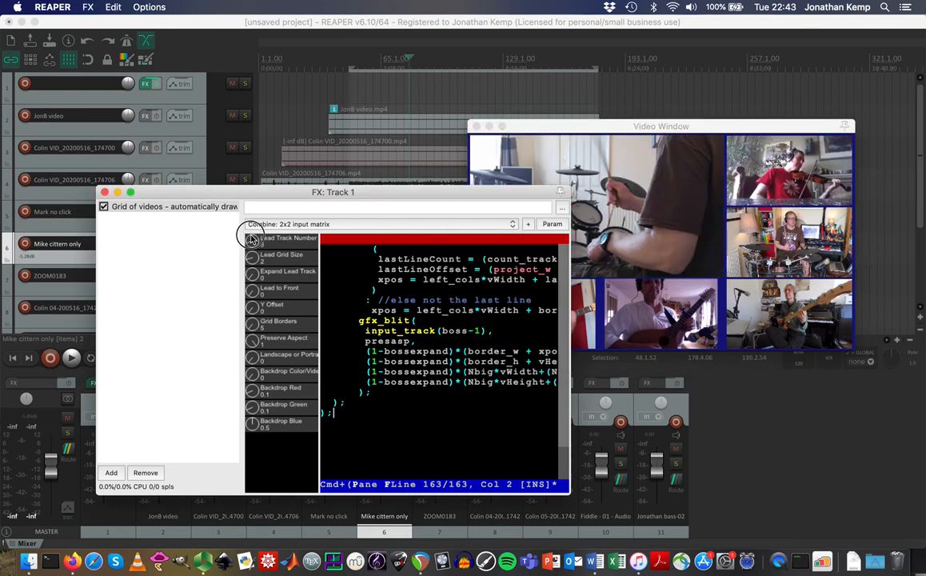
left_click_drag(250, 210, 239, 133)
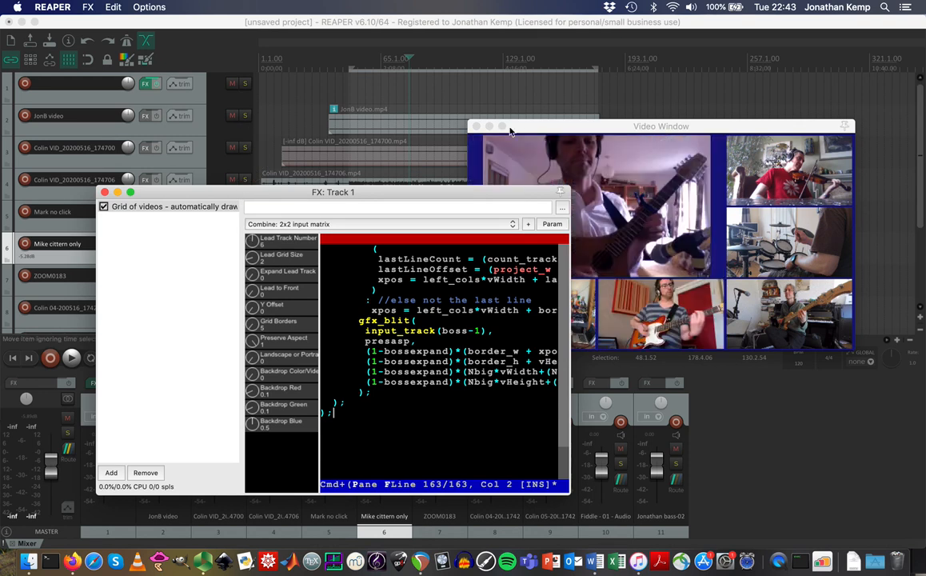
Set Preserve Aspect to 1 so the lead video keeps its proportions with blue side bars.
left_click(720, 268)
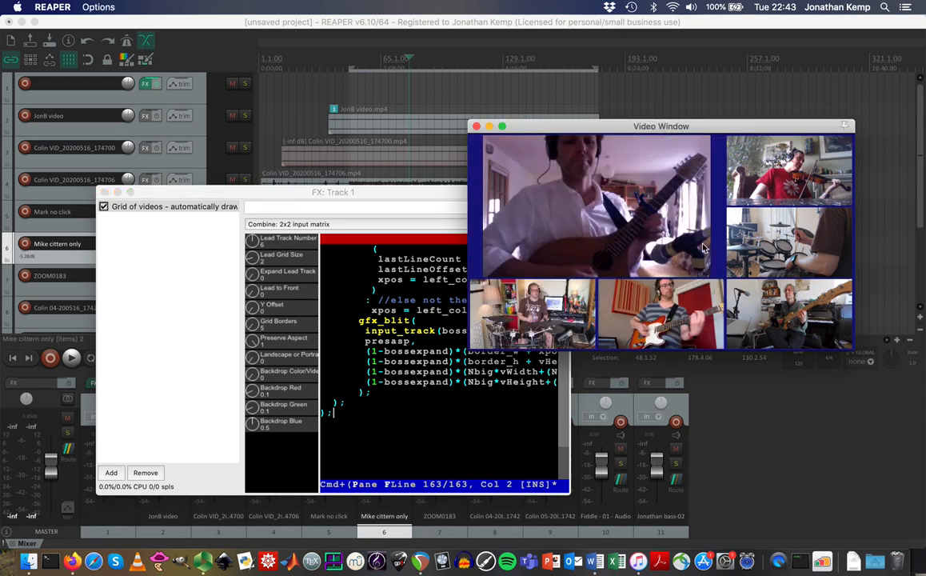
left_click_drag(418, 194, 317, 245)
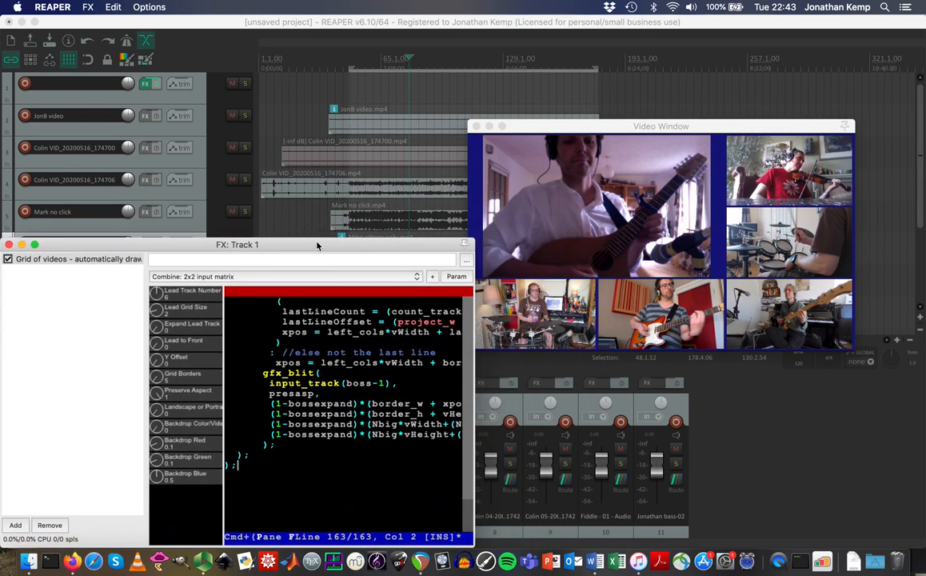
left_click(160, 397)
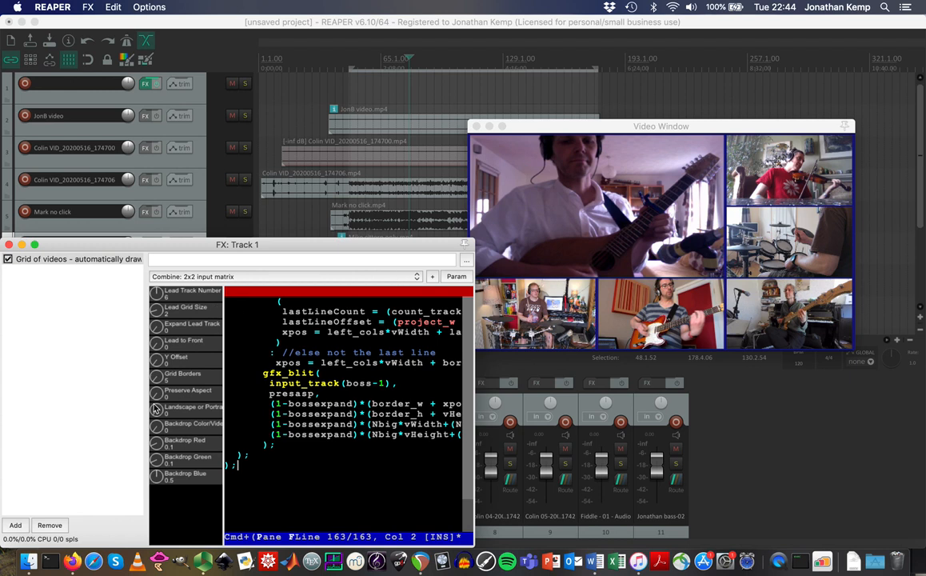
left_click_drag(156, 399, 147, 248)
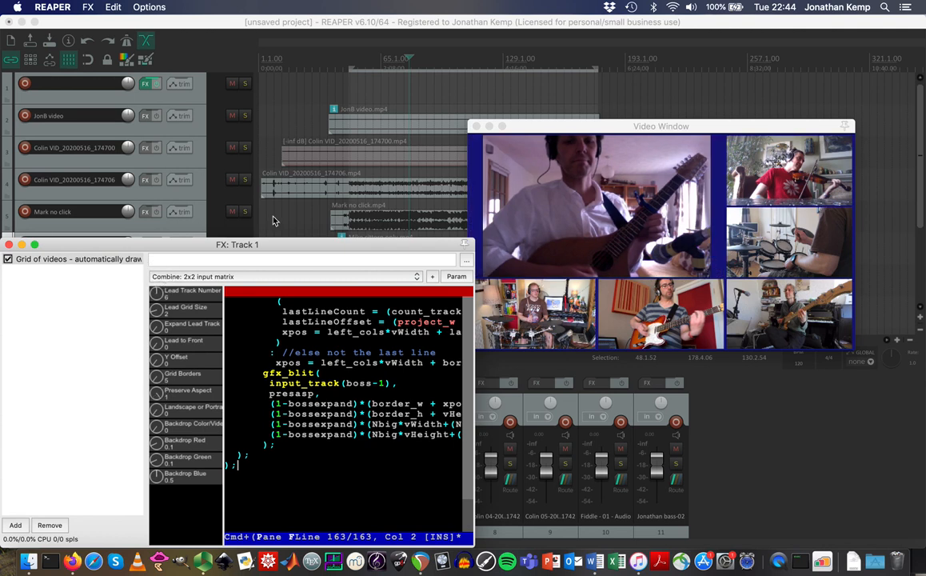
left_click_drag(336, 246, 445, 333)
left_click_drag(704, 127, 765, 111)
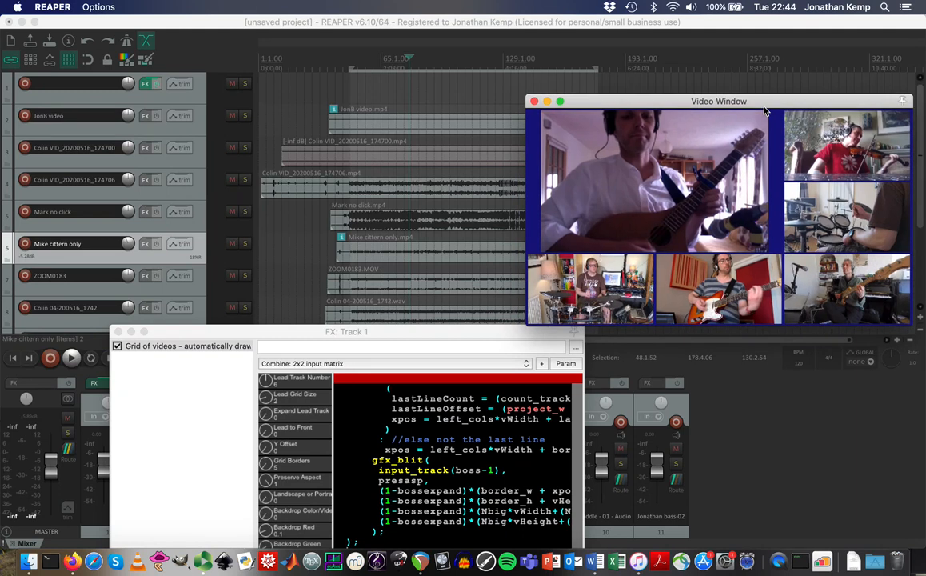
Set the preferred project video size to 1920 x 1080 with output resized to fit.
left_click(188, 26)
left_click(92, 7)
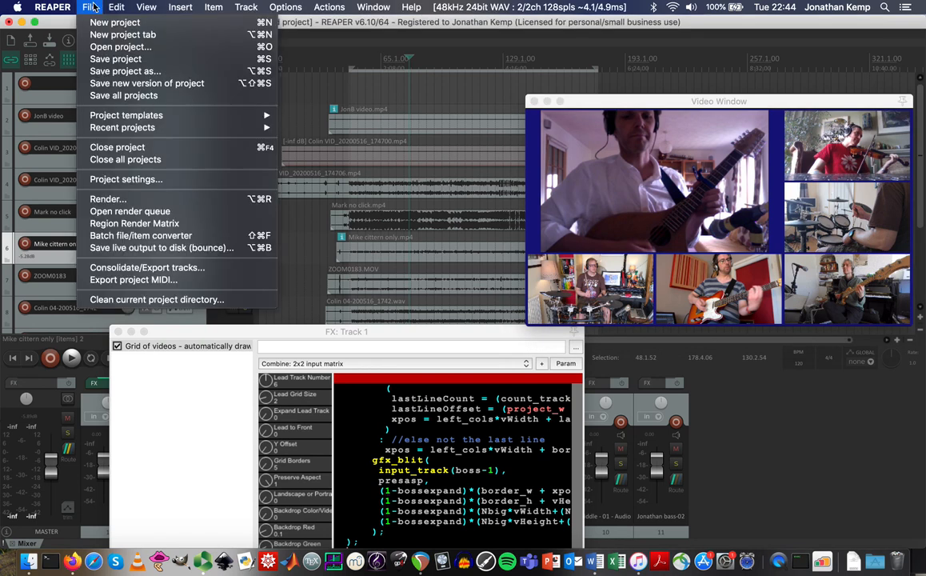
left_click(125, 179)
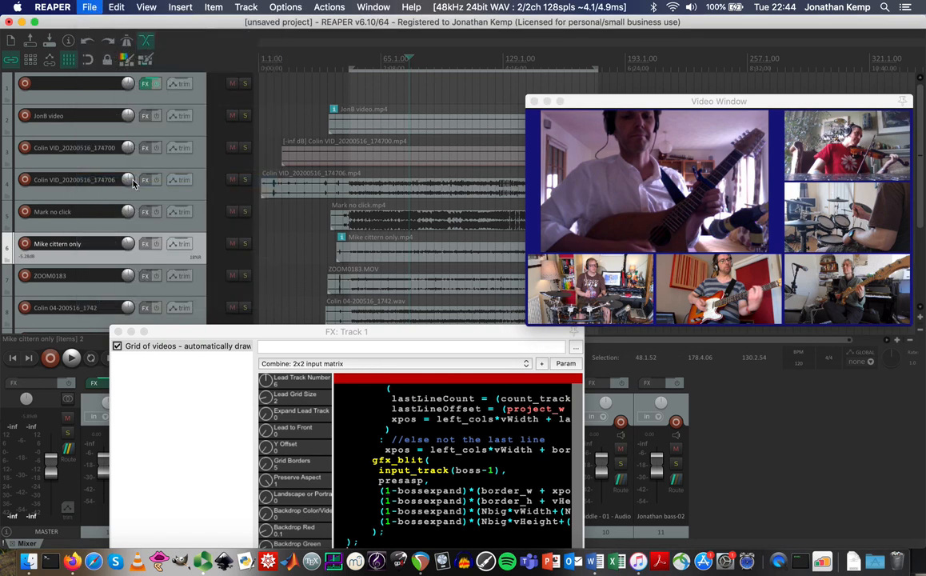
left_click(240, 126)
type("1920")
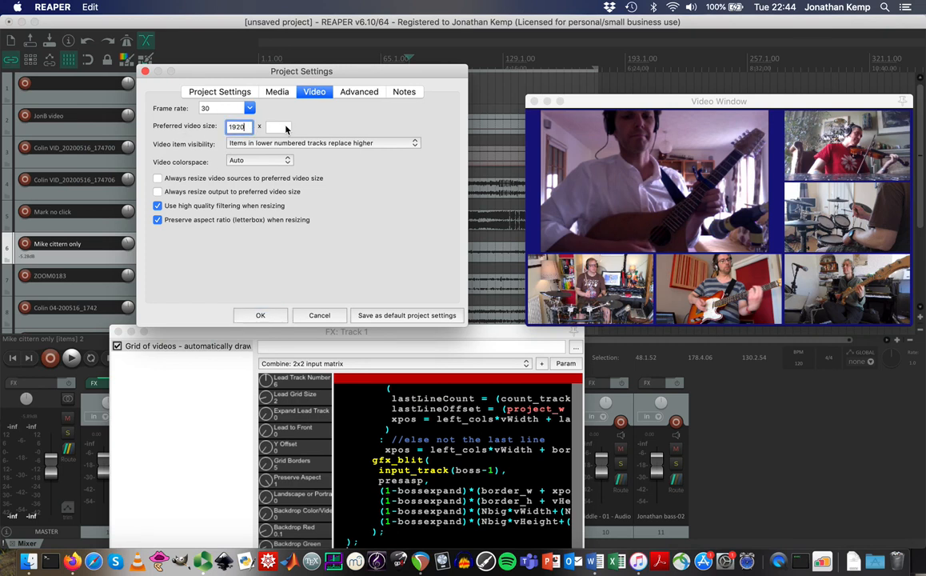
left_click(286, 128)
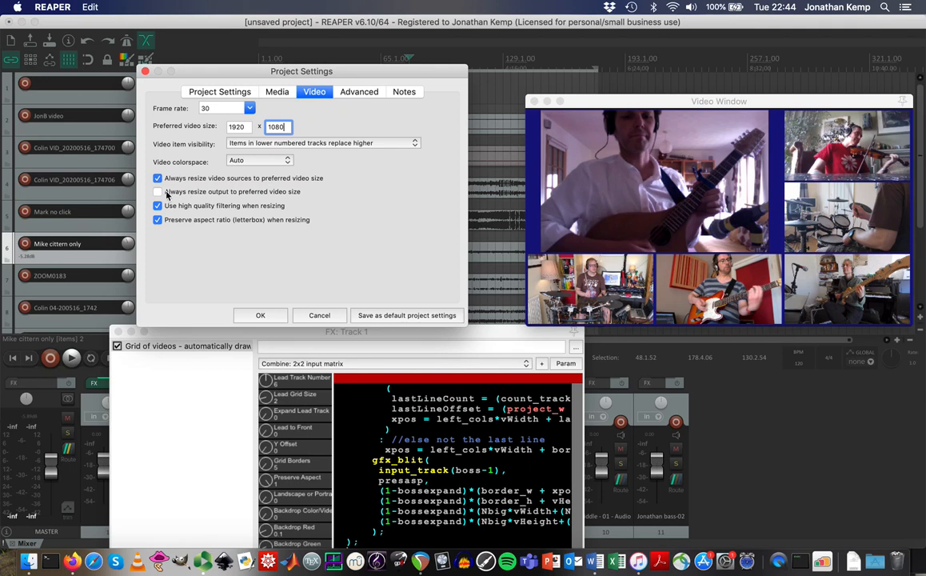
left_click(157, 191)
left_click(261, 315)
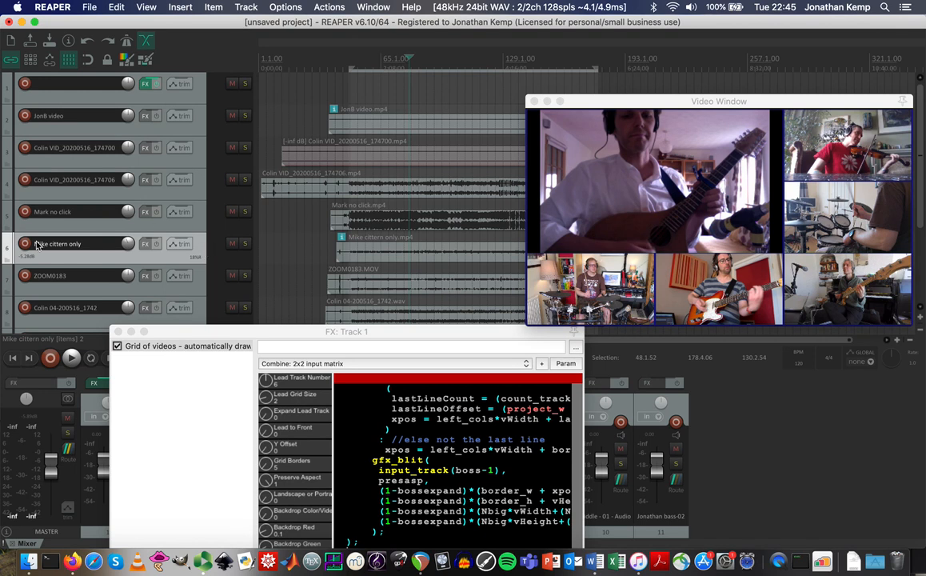
Add a Video processor to Mike cittern only using the 'Basic helpers: Track opacity/zoom/pan' preset.
left_click(145, 245)
left_click(442, 169)
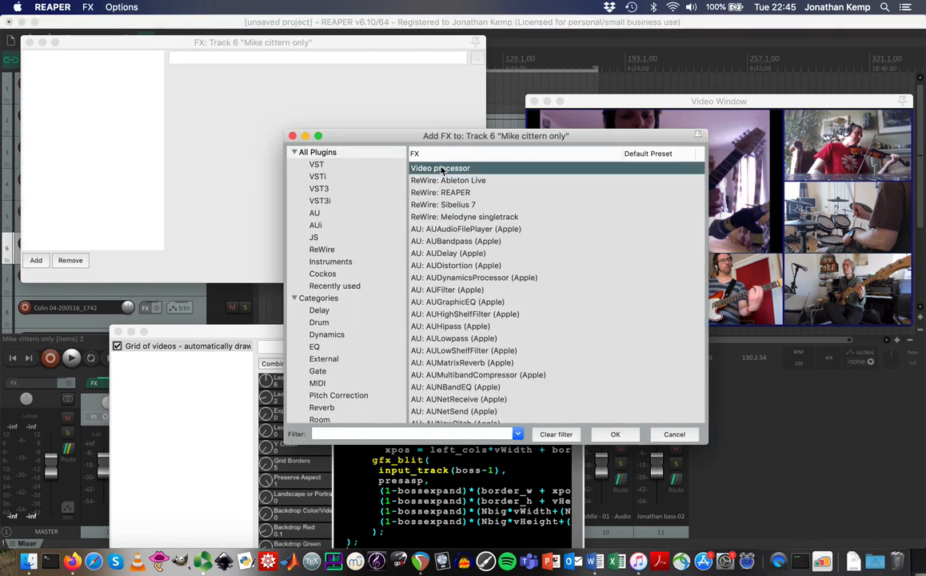
left_click(615, 434)
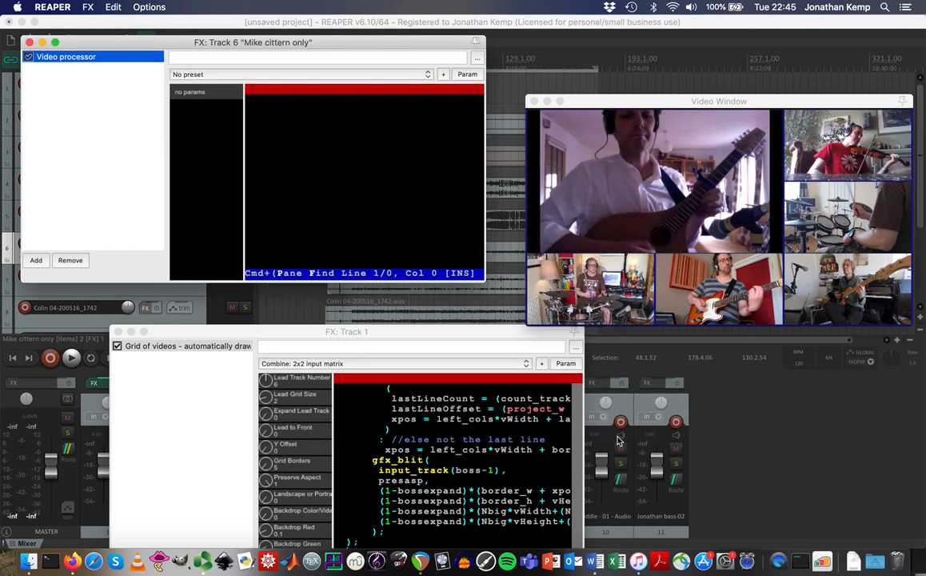
left_click(346, 75)
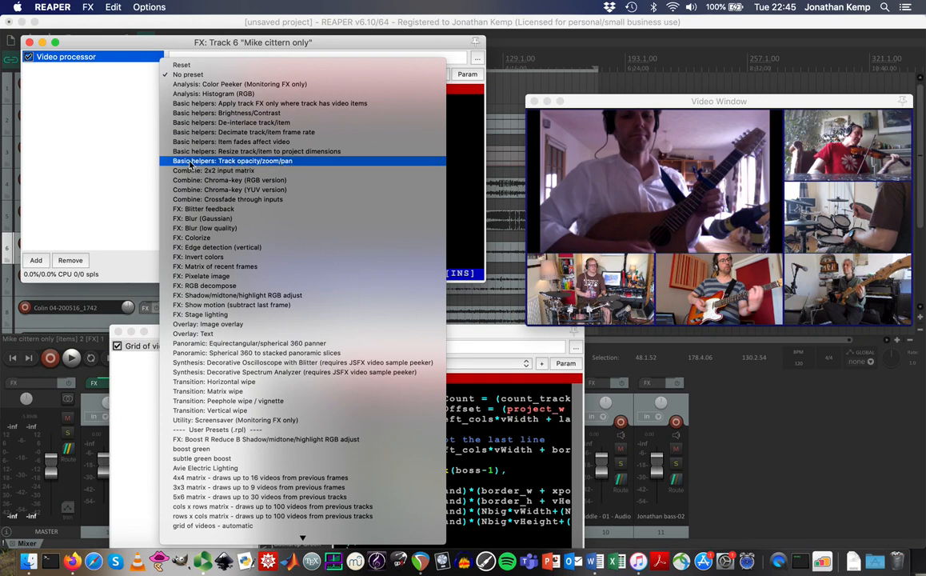
left_click(248, 163)
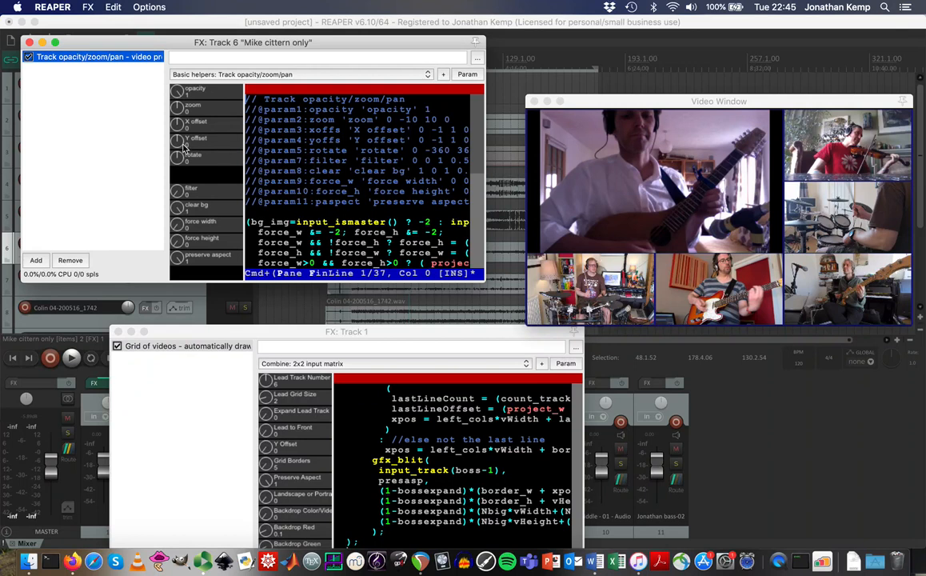
Set the processor's zoom to 0.5 and Y offset to 0.03.
mouse_move(178, 107)
left_mouse_down()
mouse_move(182, 66)
mouse_move(183, 106)
left_mouse_up()
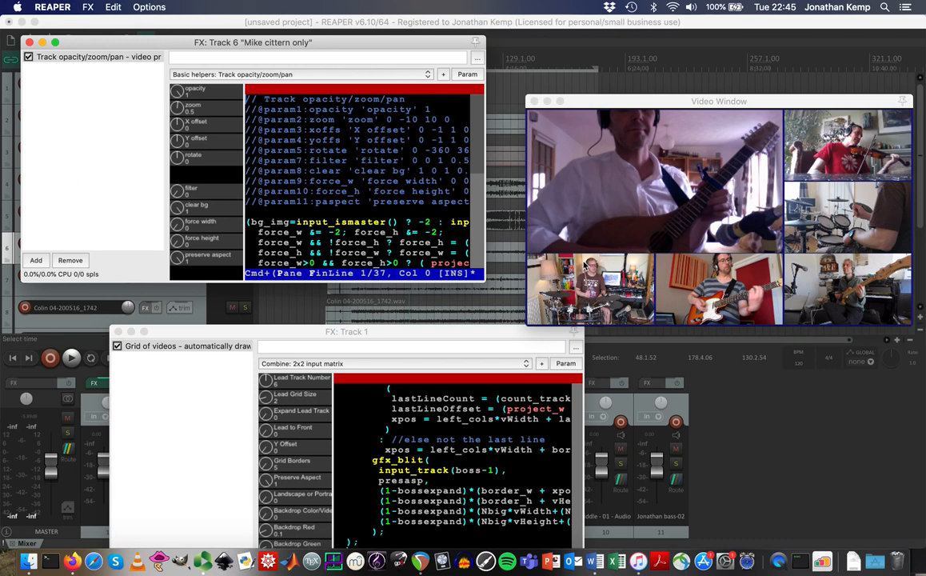
left_click(173, 142)
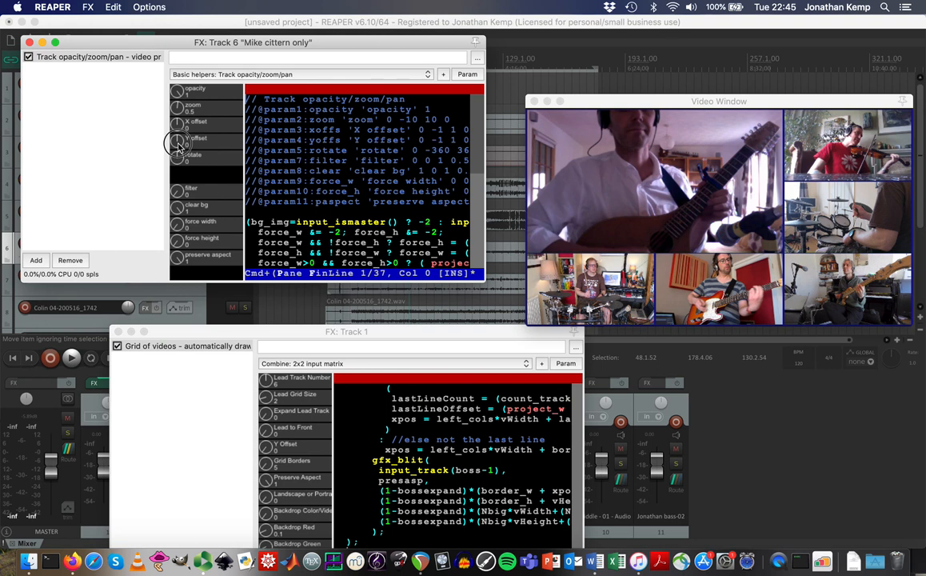
left_click_drag(179, 148, 179, 147)
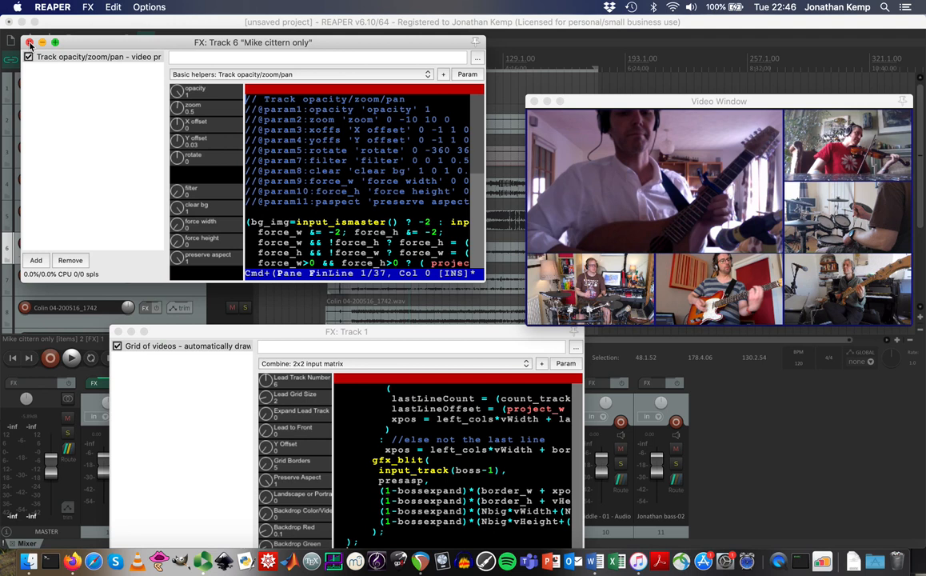
left_click_drag(83, 42, 167, 122)
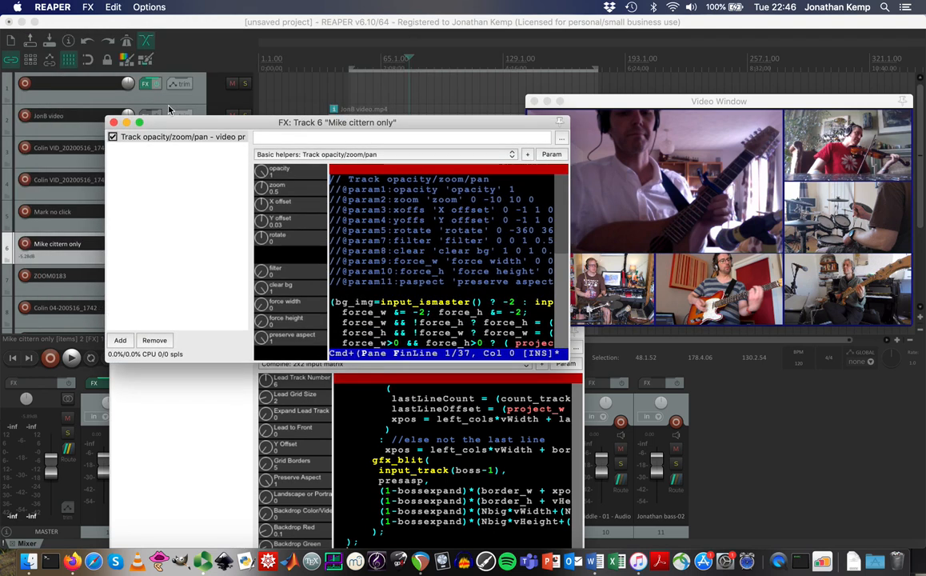
Check the project video settings and close them unchanged.
left_click(166, 24)
left_click(89, 6)
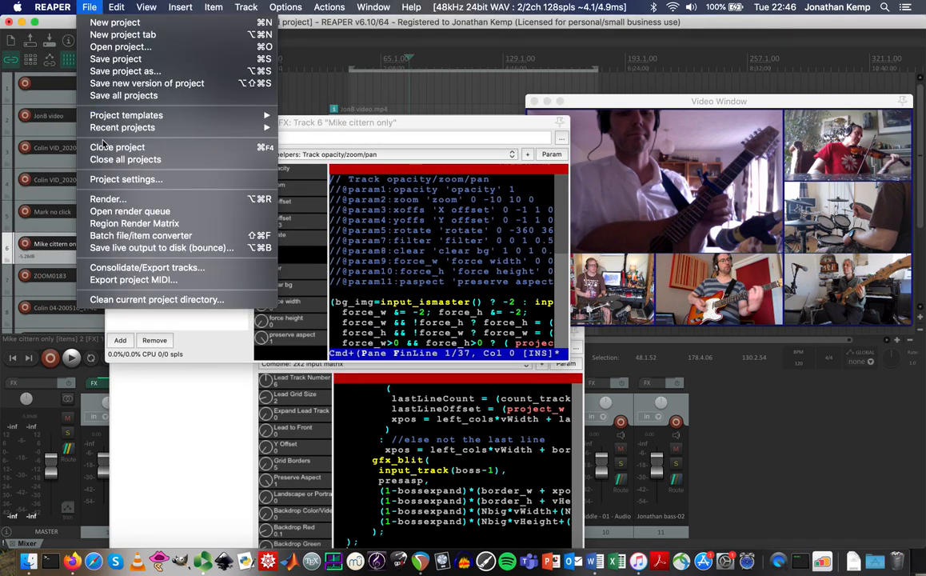
left_click(119, 182)
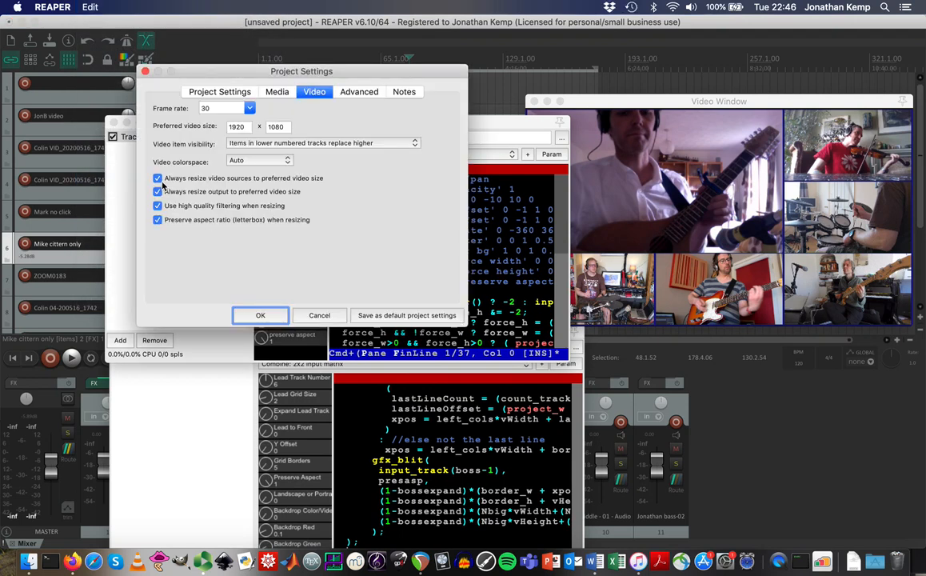
left_click(259, 315)
left_click_drag(404, 122, 344, 173)
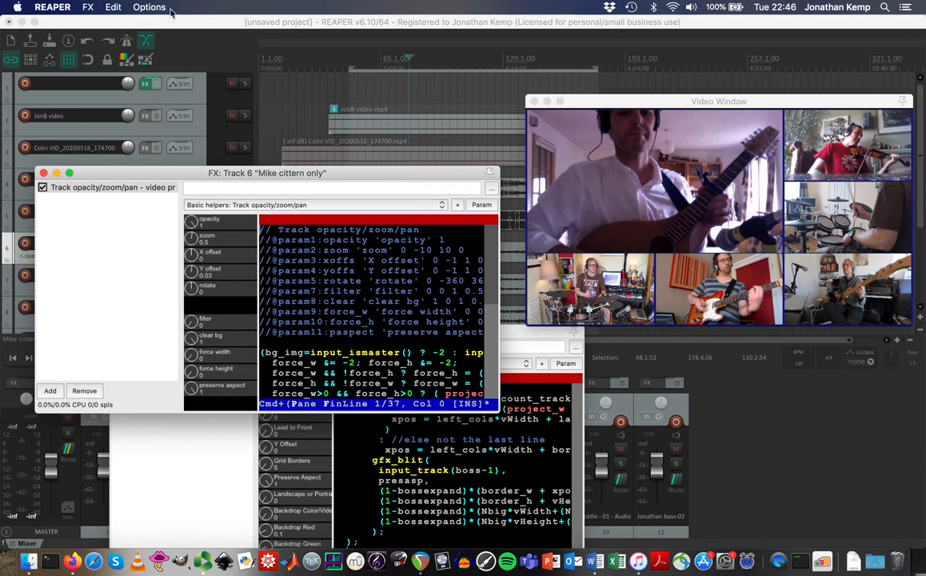
Clear the preferred video width and height and apply the empty size.
left_click(121, 24)
left_click(89, 8)
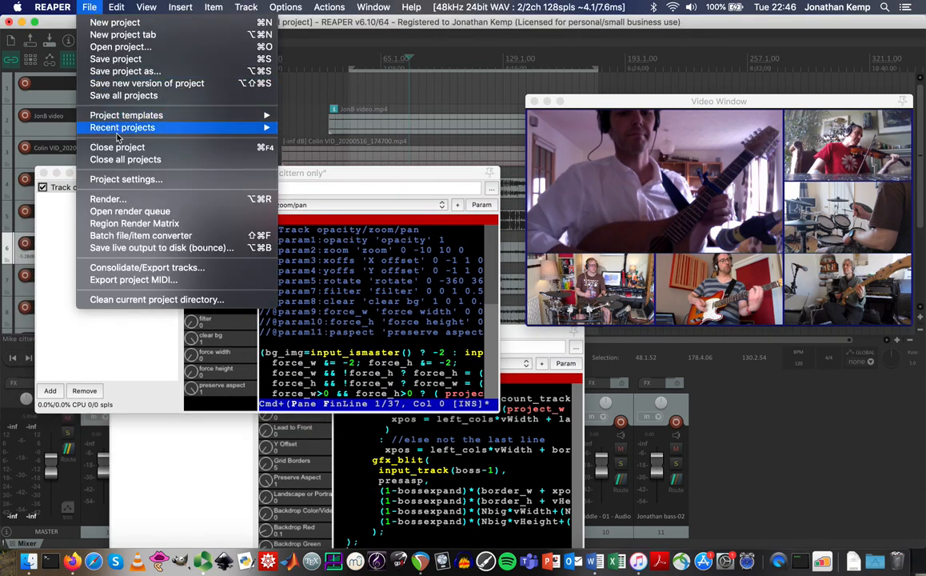
left_click(123, 181)
double_click(233, 127)
key("BackSpace")
double_click(275, 126)
key("BackSpace")
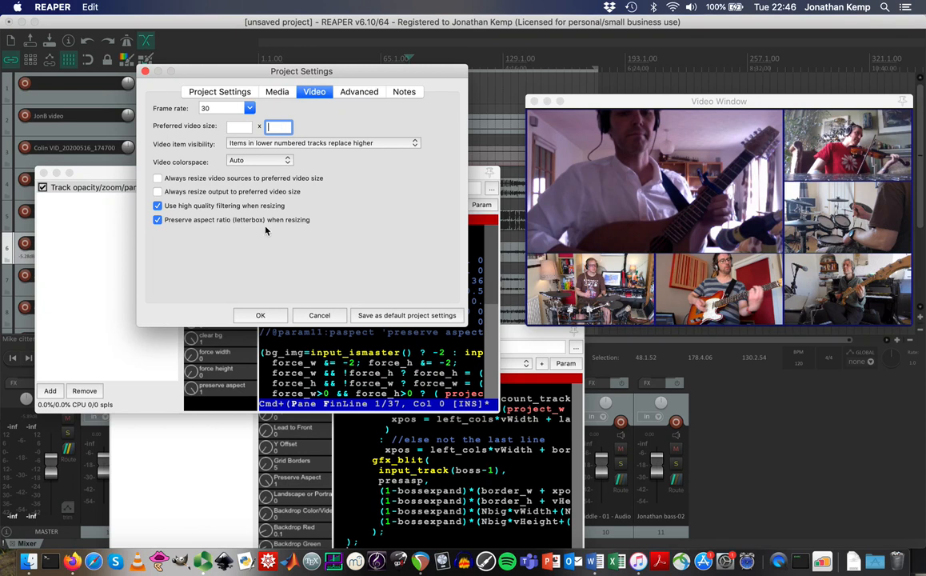
left_click(260, 315)
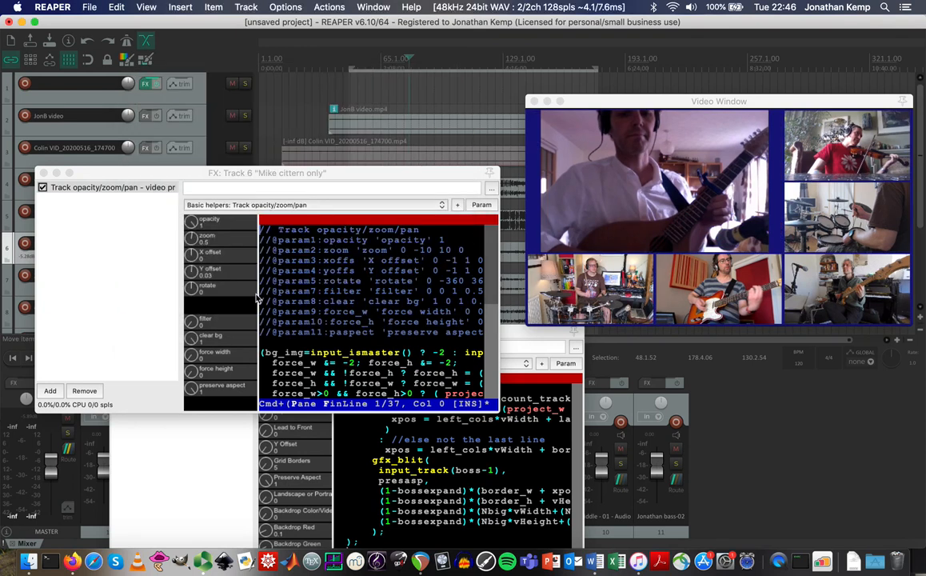
Reset the cittern video's zoom to 0 and re-enter a 1920 x 1080 preferred video size.
mouse_move(191, 236)
left_mouse_down()
mouse_move(190, 257)
mouse_move(191, 223)
mouse_move(192, 247)
left_mouse_up()
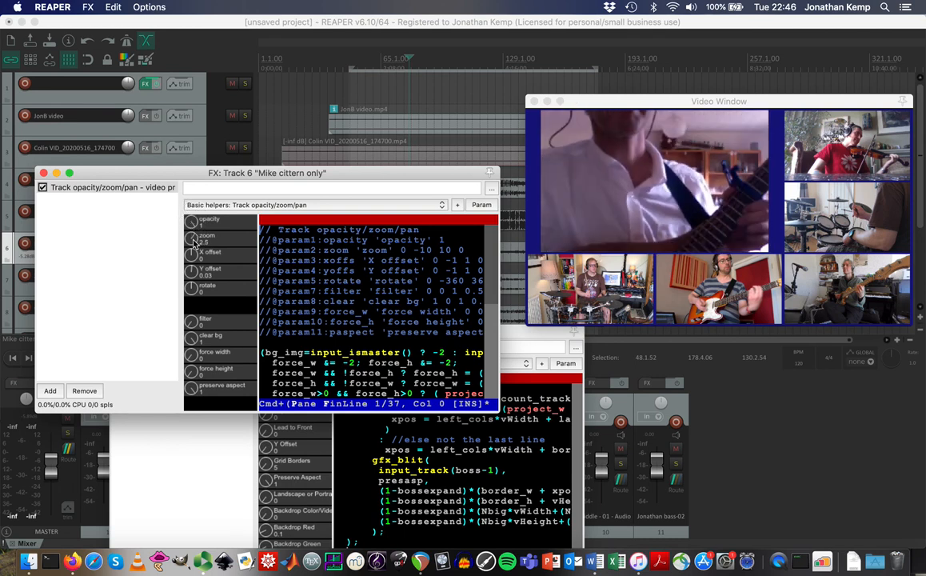
double_click(192, 240)
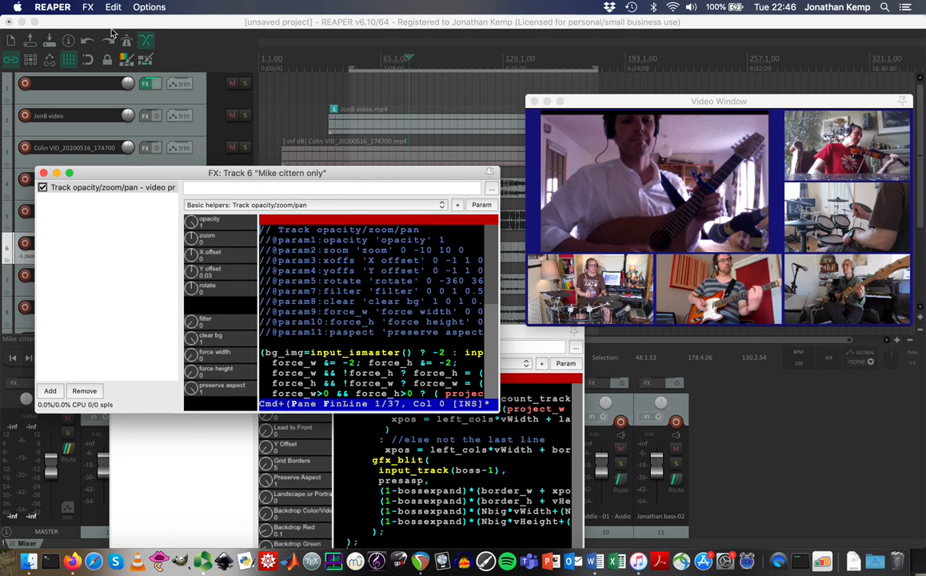
left_click(87, 24)
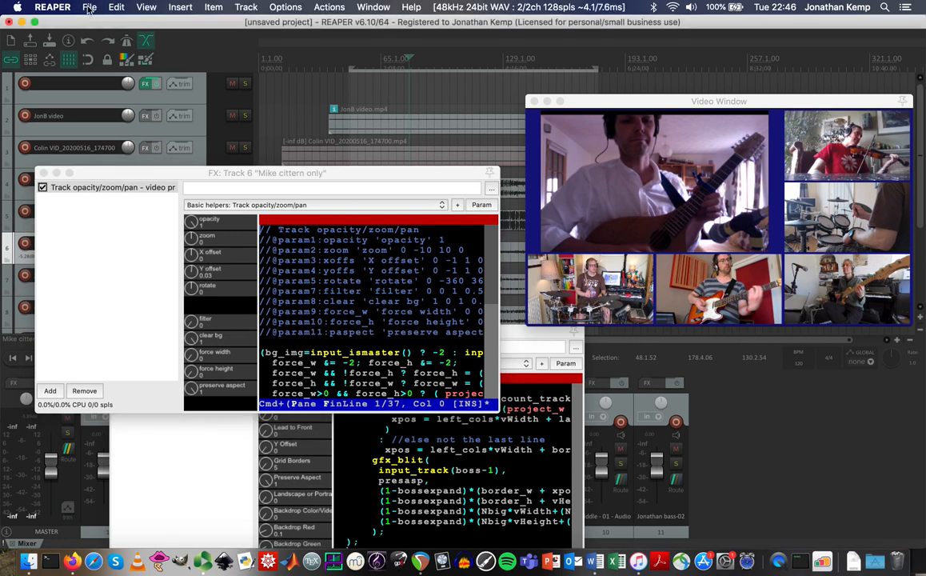
left_click(88, 7)
left_click(124, 179)
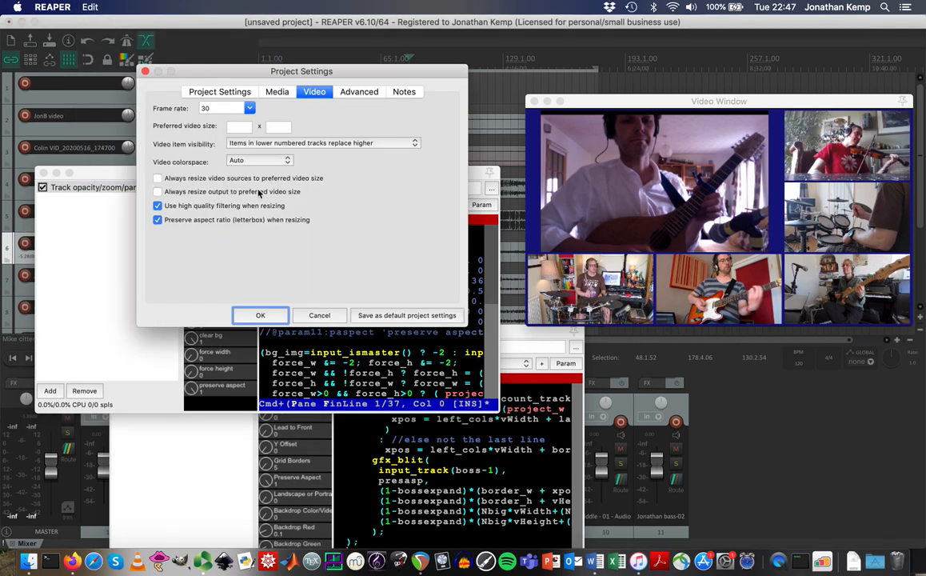
left_click(240, 128)
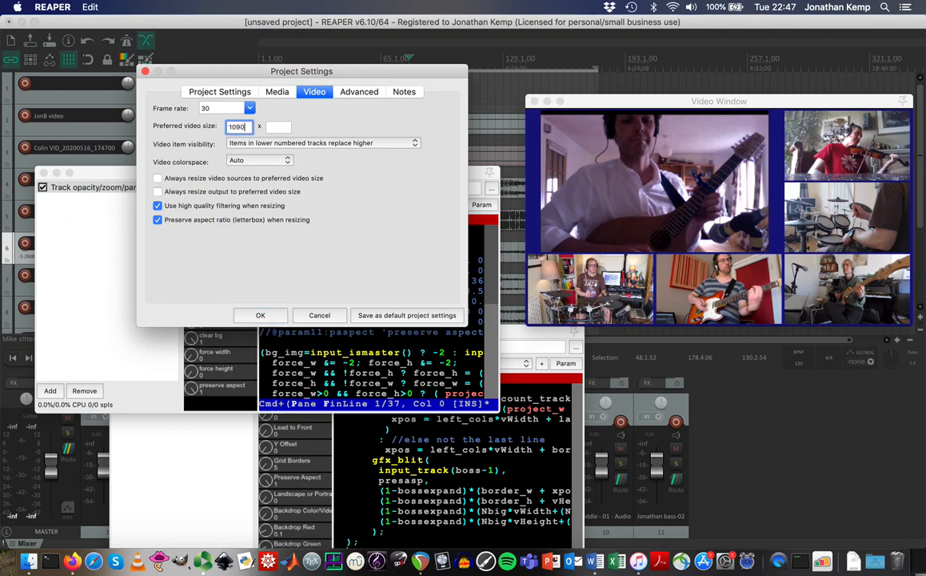
type("1920")
key("Tab")
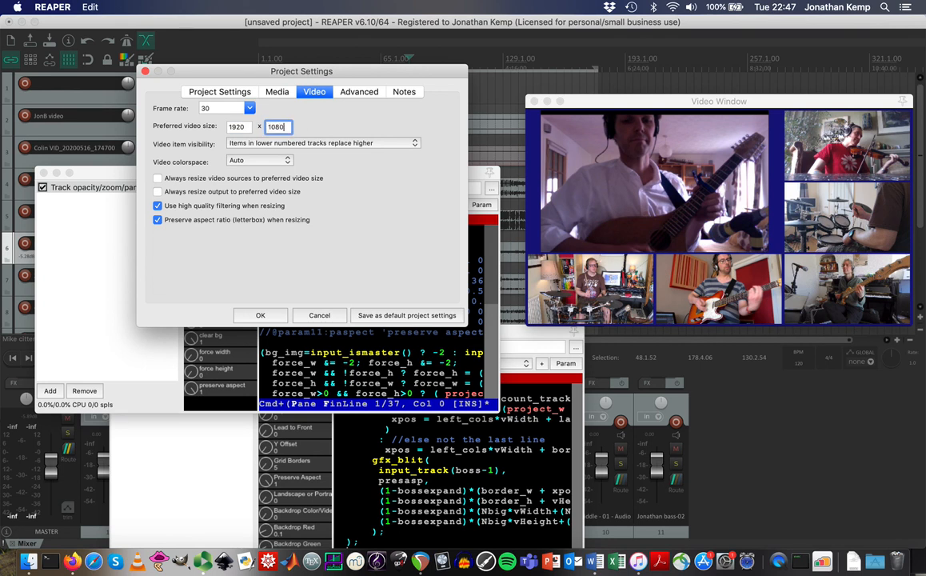
left_click(260, 315)
Reopen the project video settings to confirm 1920 x 1080, then dismiss them.
left_click(88, 7)
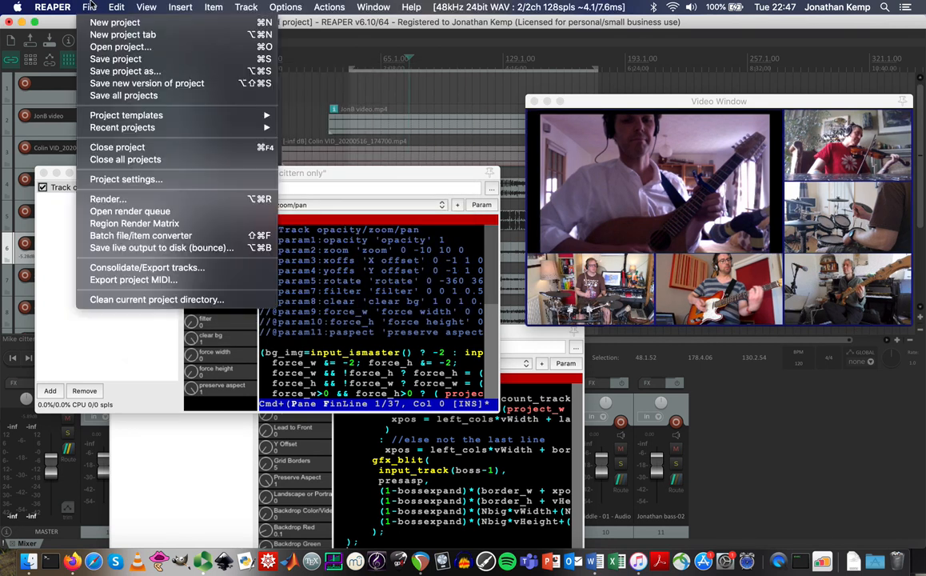
left_click(125, 182)
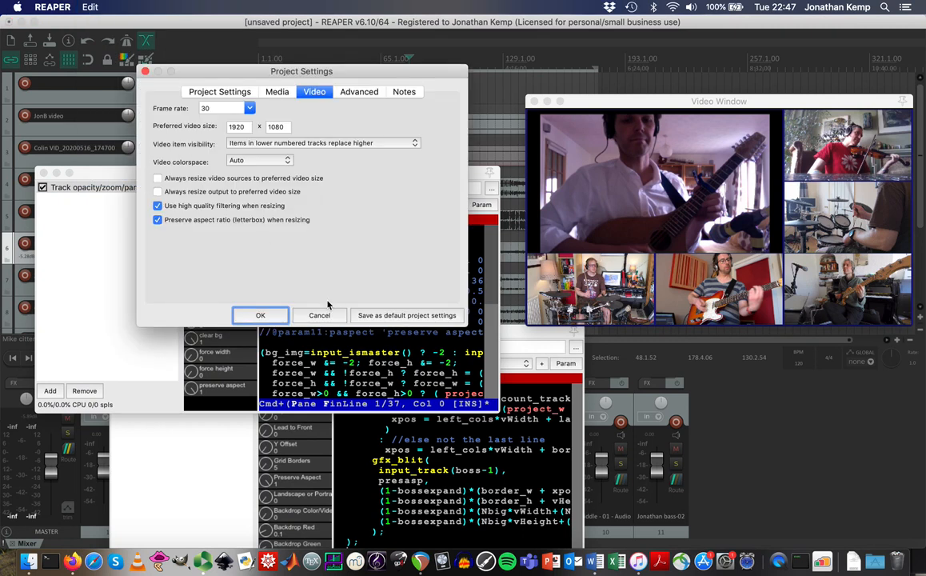
left_click(315, 318)
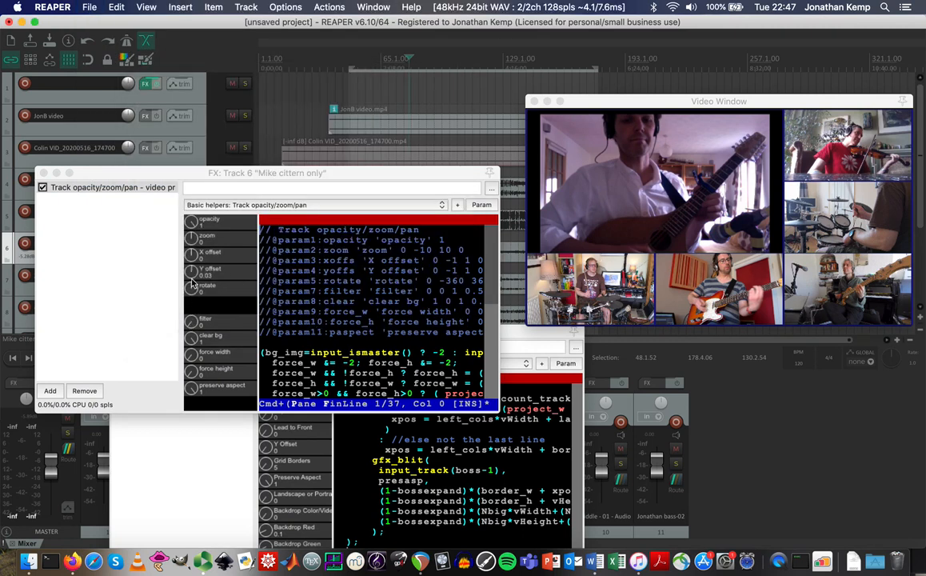
Set the cittern video's zoom back to 0.5.
left_click(192, 238)
left_click_drag(191, 240, 191, 239)
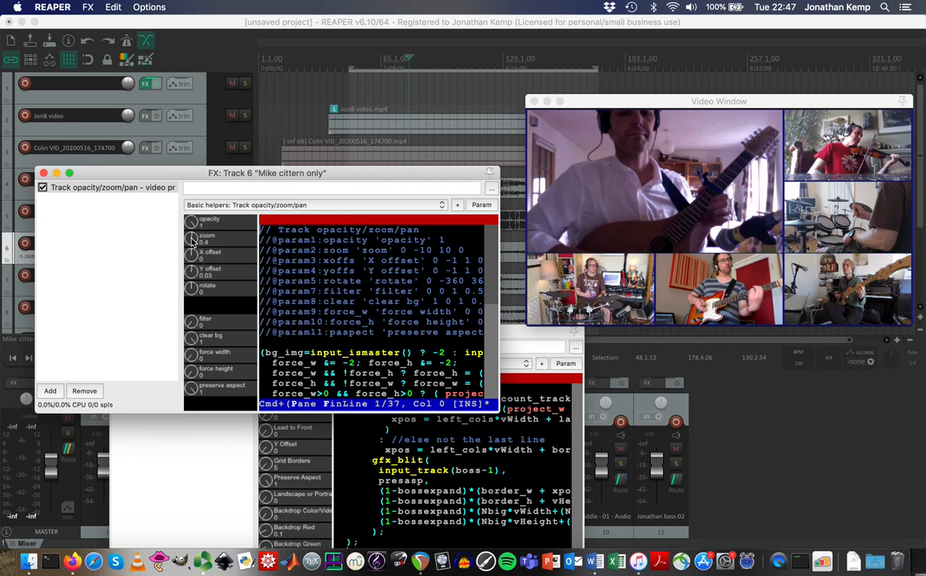
left_click_drag(192, 241, 192, 242)
Enable 'Always resize video sources to preferred video size' and close the FX: Track 6 window.
left_click(106, 25)
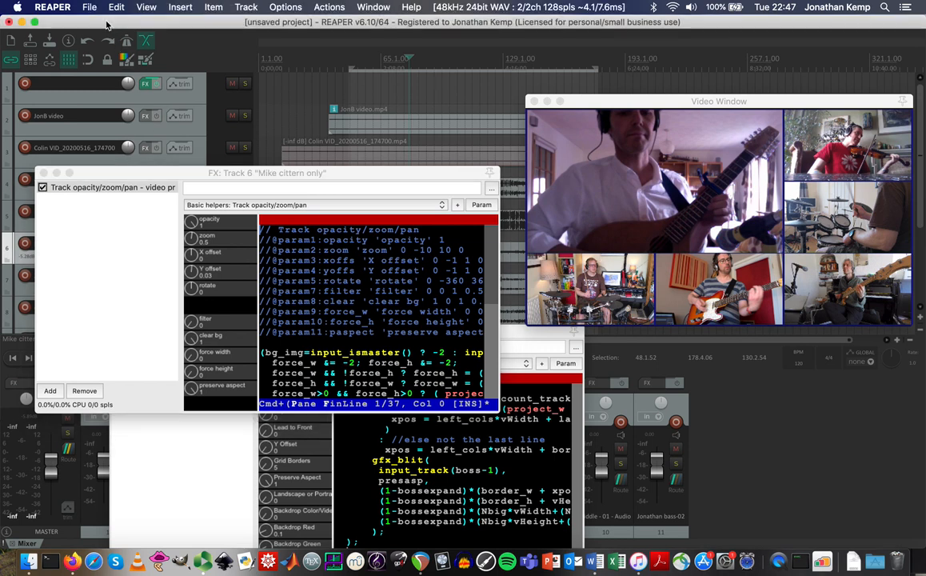
left_click(91, 7)
left_click(128, 174)
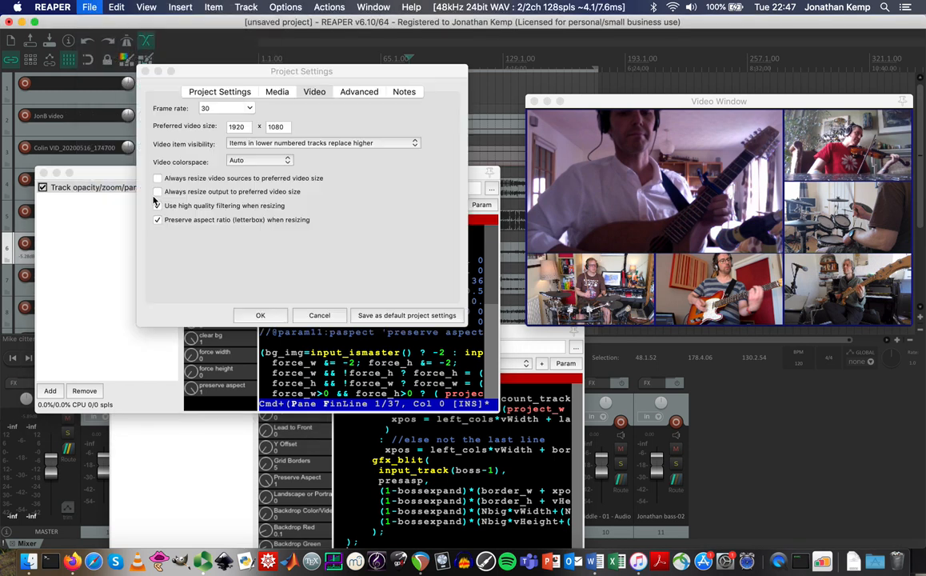
left_click(168, 178)
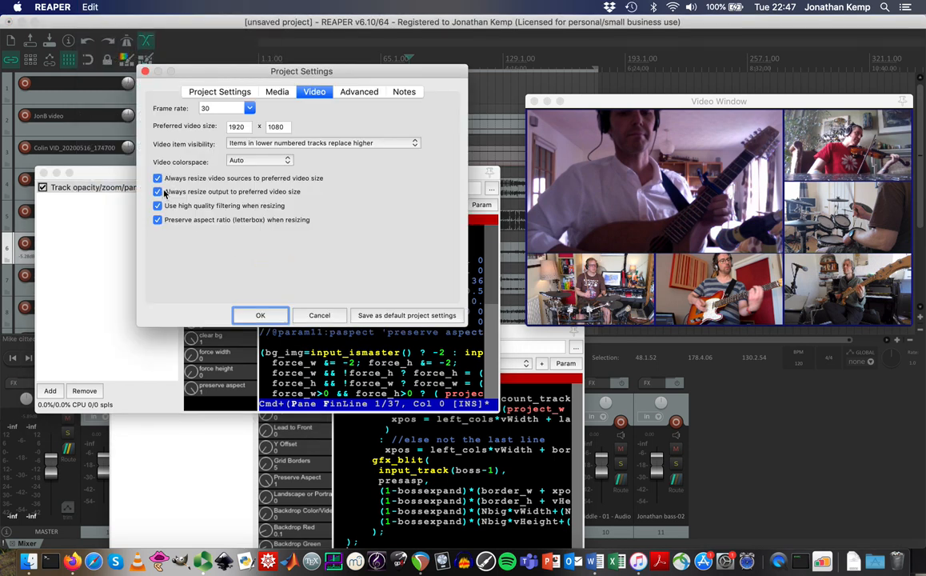
left_click(261, 315)
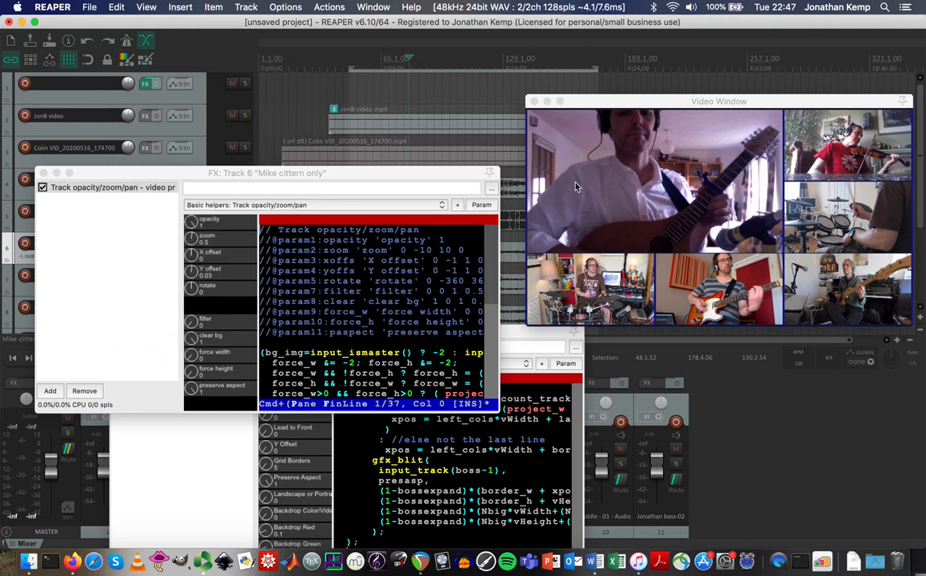
left_click(44, 174)
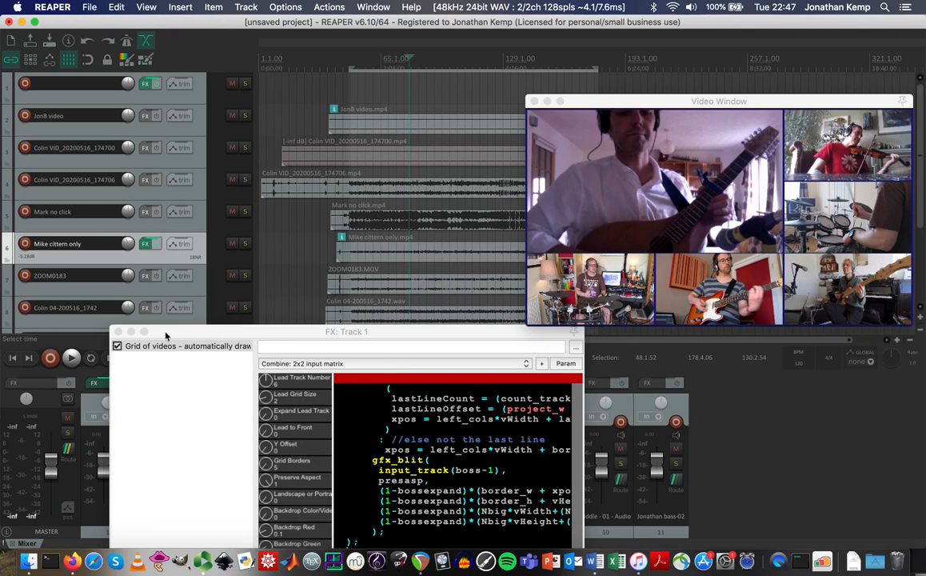
left_click(637, 103)
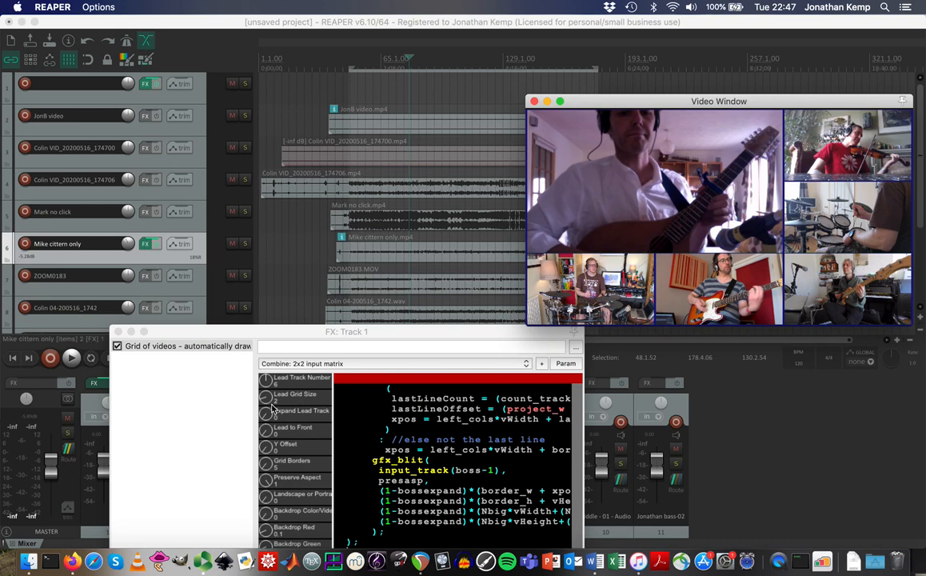
left_click_drag(266, 417, 278, 455)
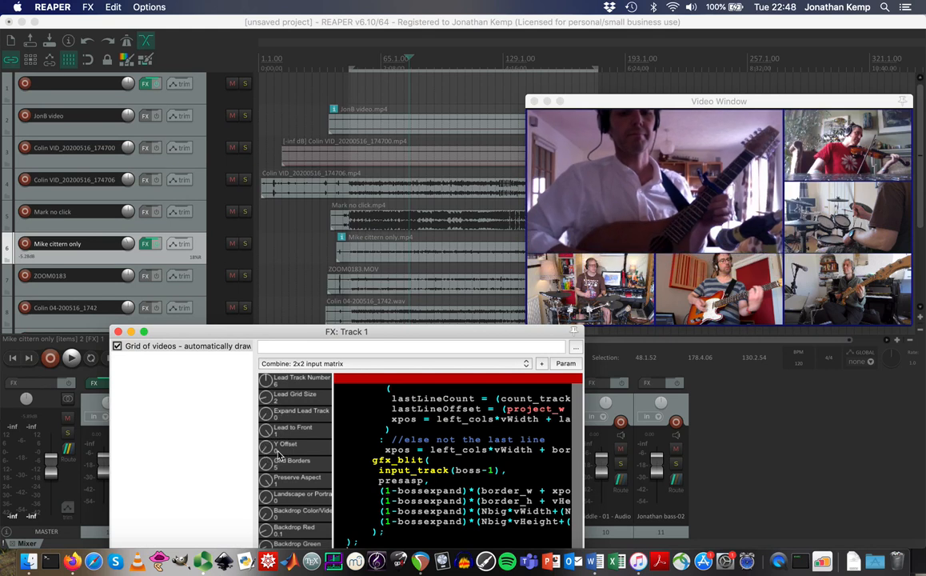
left_click(199, 100)
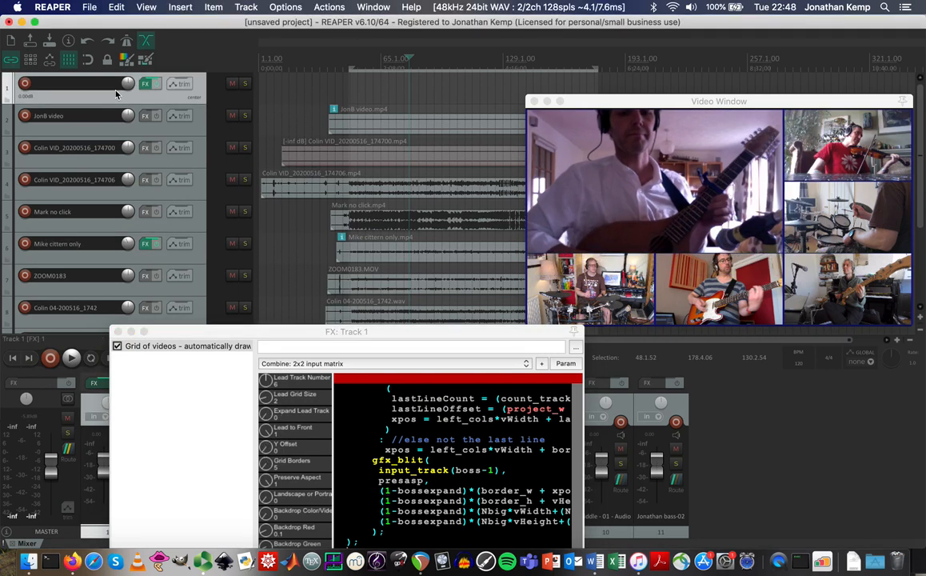
Add an Expand Lead Track automation lane to track 1, leaving Lead to Front off.
left_click(178, 85)
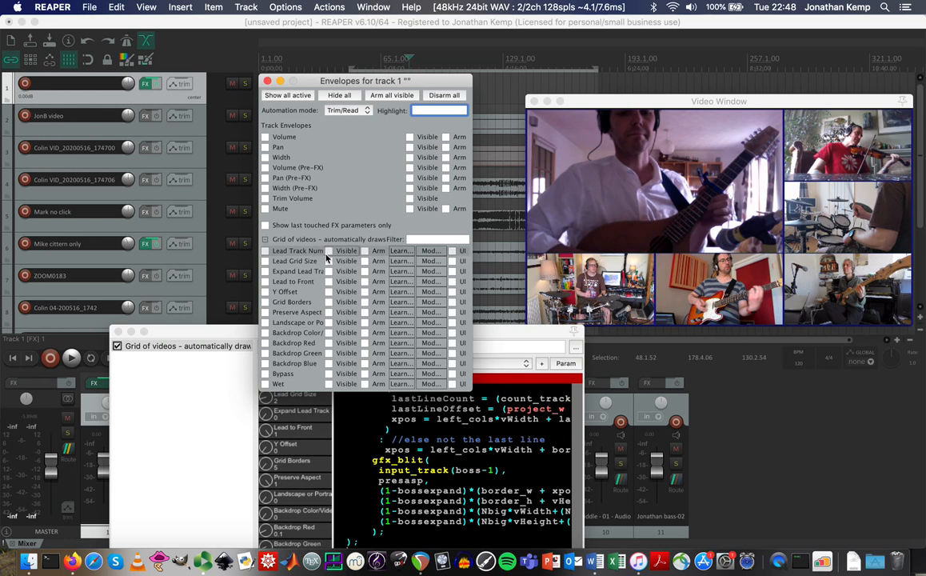
left_click(267, 281)
left_click(266, 282)
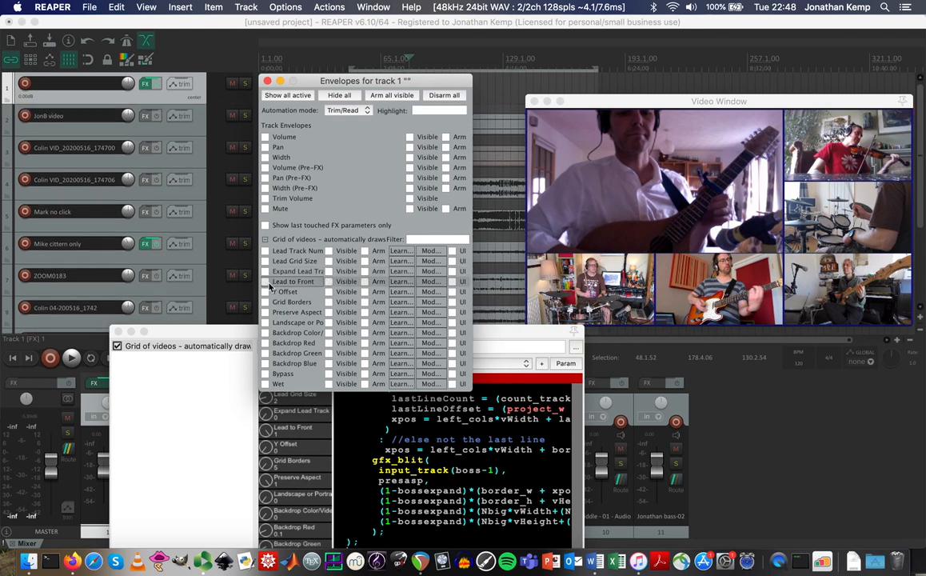
left_click(265, 272)
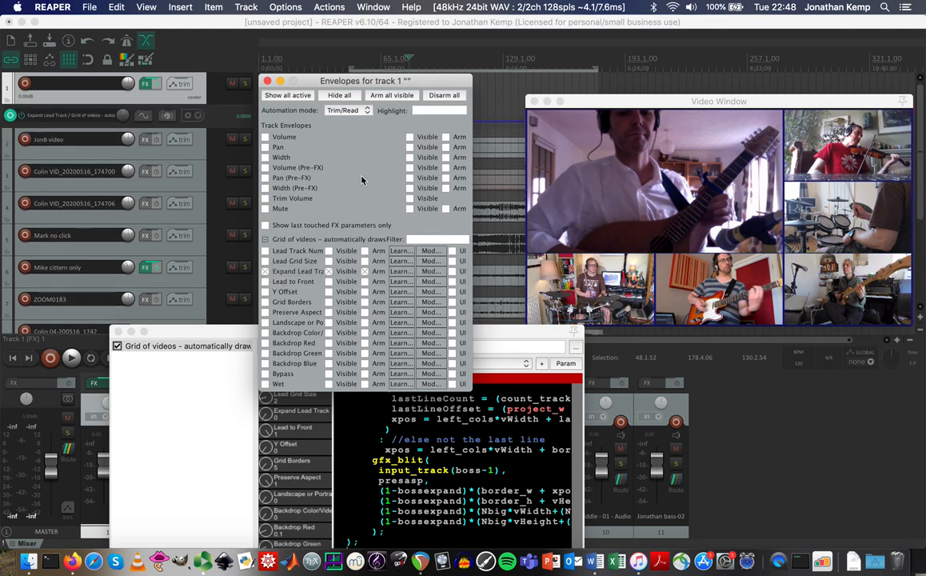
left_click(268, 83)
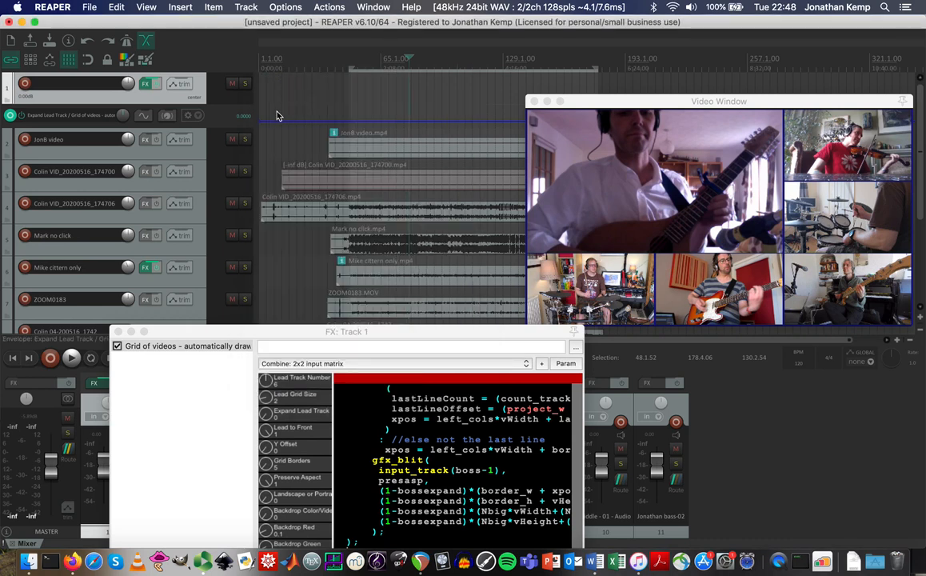
Move the video preview lower, make the track lanes taller and zoom the timeline in.
left_click_drag(615, 104, 614, 235)
left_click_drag(605, 300, 476, 424)
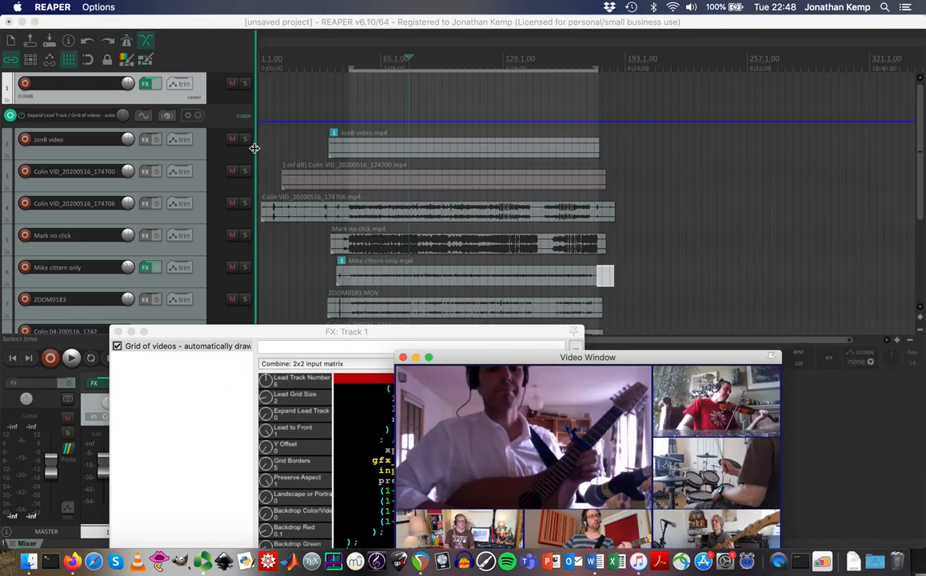
left_click(920, 318)
left_click_drag(921, 198, 921, 160)
left_click(899, 340)
left_click(898, 341)
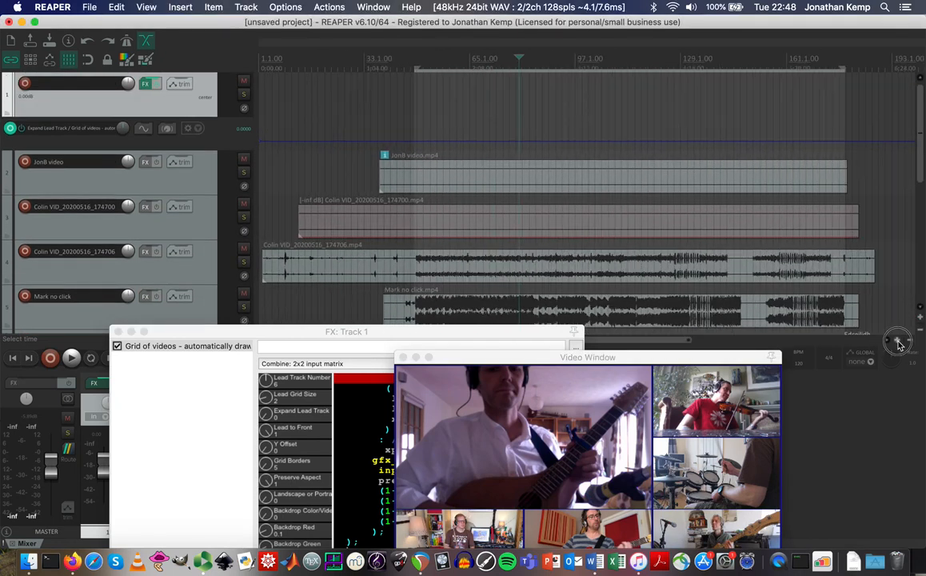
Select the JonB video track and enlarge its Expand Lead Track lane.
left_click(920, 320)
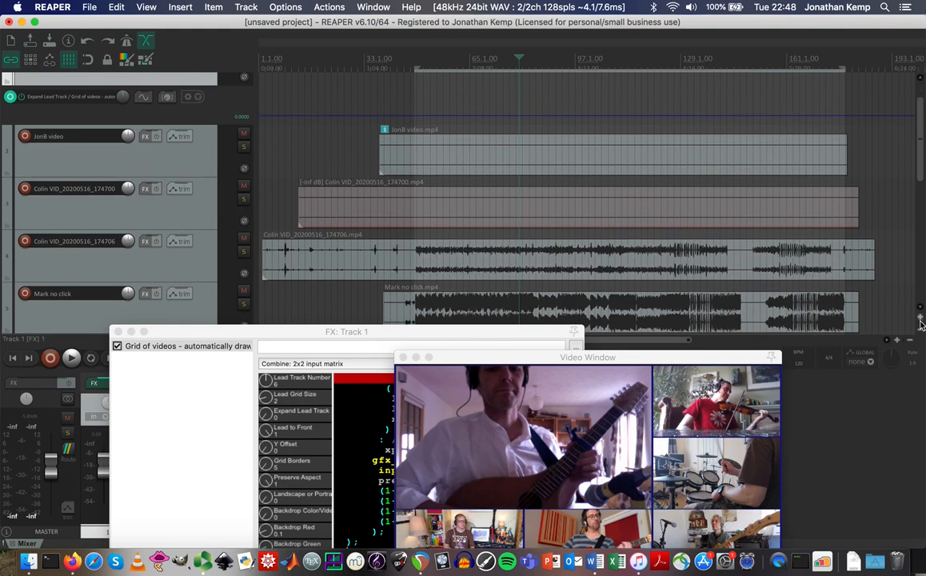
scroll(833, 152, "up", 2)
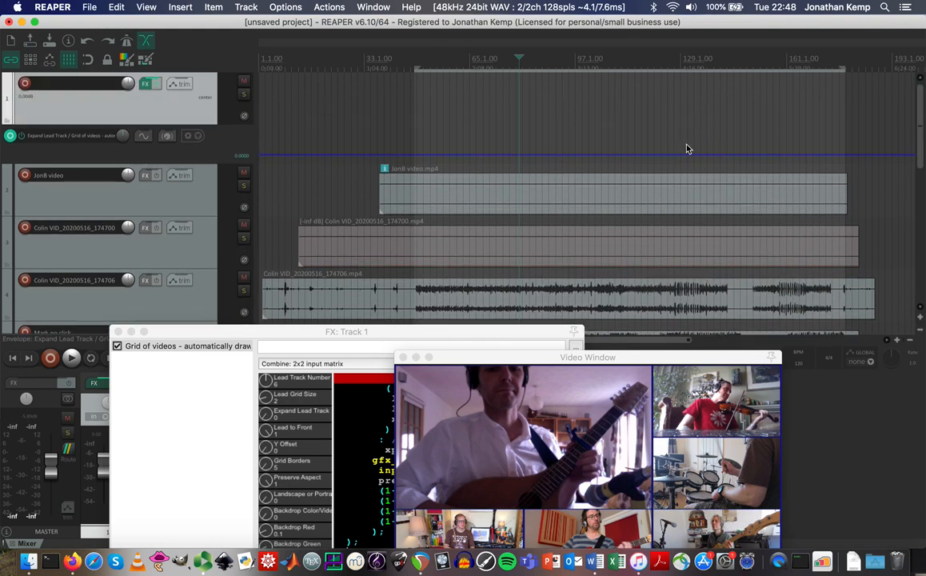
left_click(220, 165)
left_click_drag(224, 164, 226, 204)
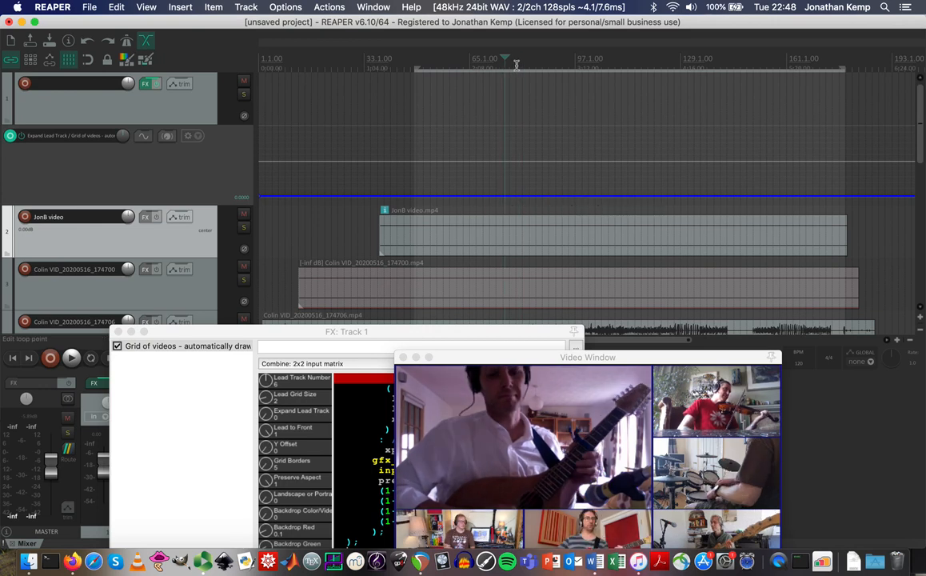
Add an envelope point near bar 65 and raise the section after it to 1.00.
left_click(472, 63)
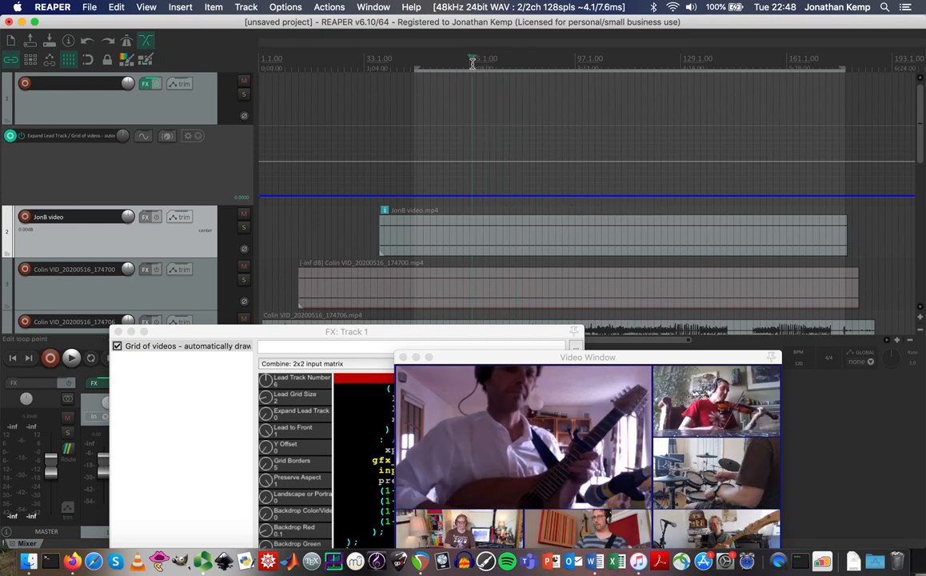
scroll(475, 61, "up", 2)
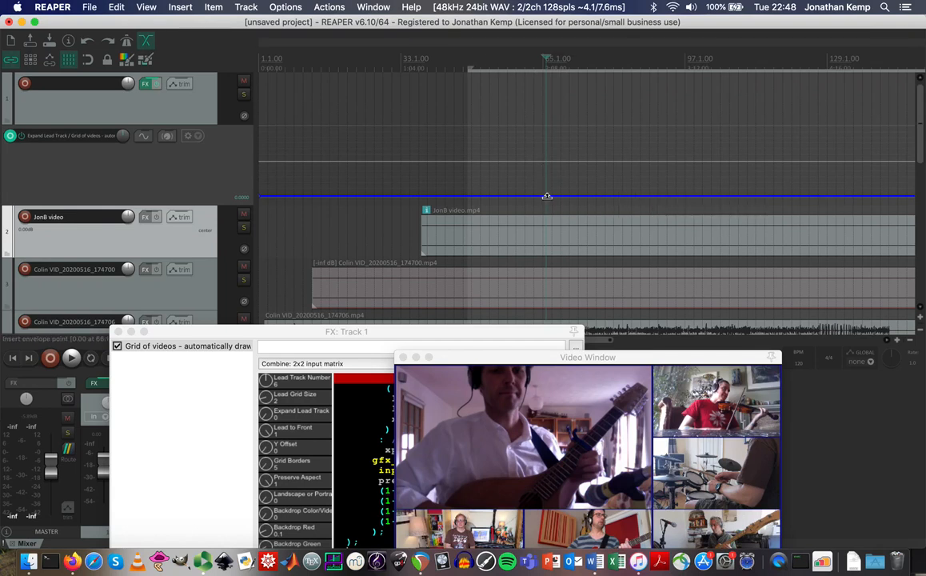
left_click(546, 195)
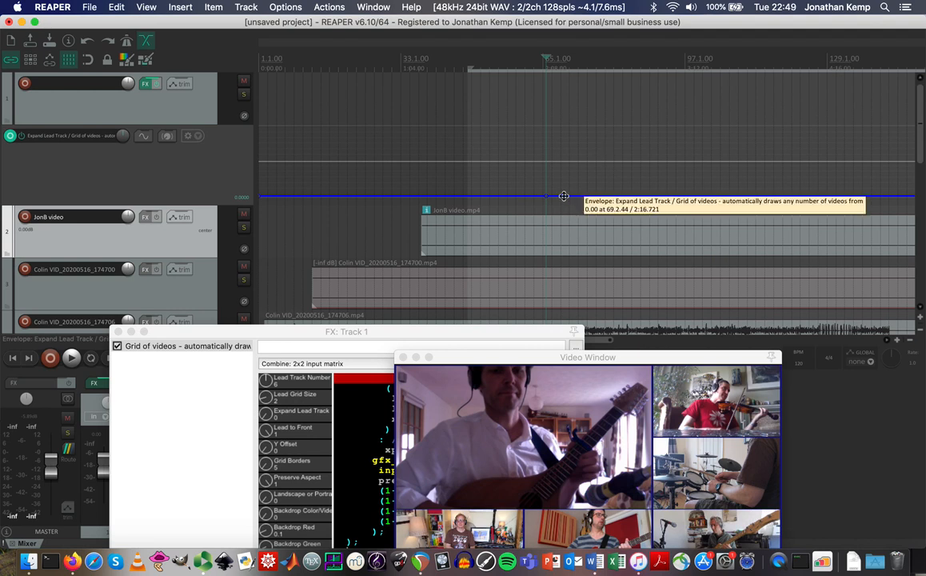
left_click_drag(562, 197, 551, 81)
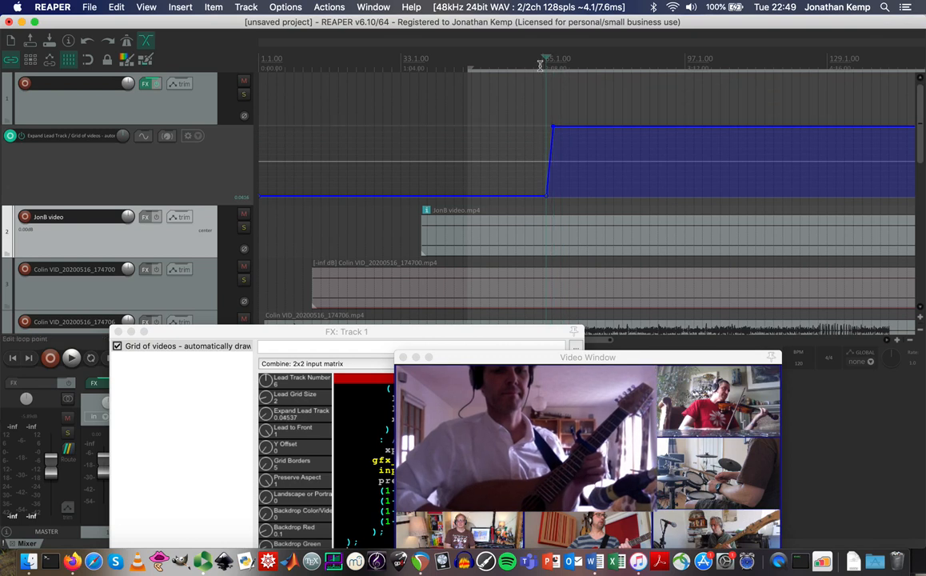
Play back from just before the envelope rise to preview the transition.
left_click(897, 340)
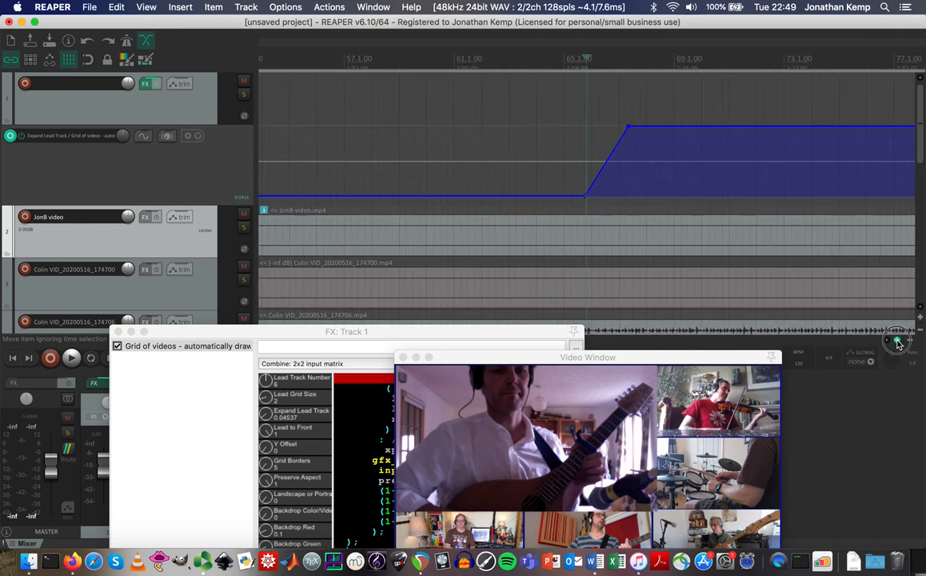
left_click(536, 61)
key("space")
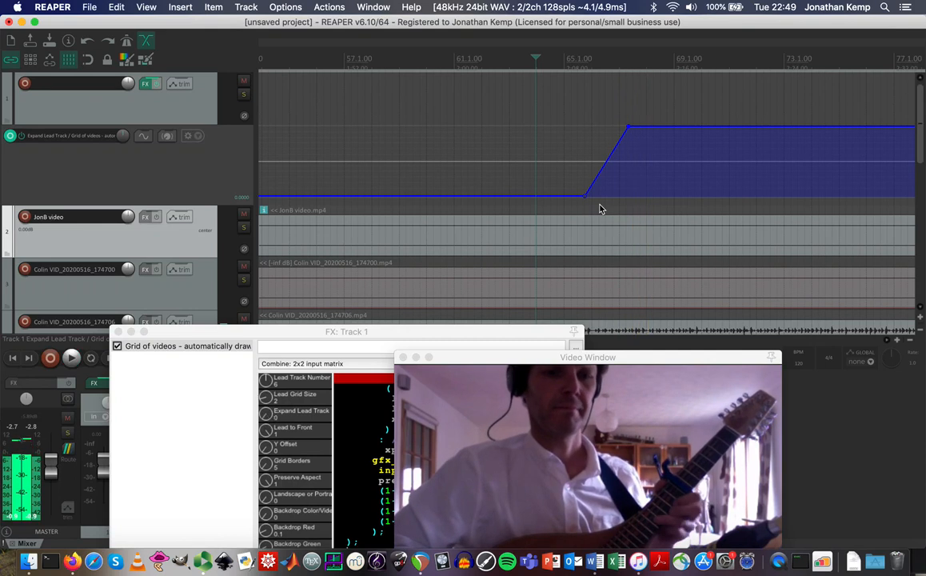
key("space")
Jump past the rise to 68.2.97, where the cittern player fills the frame.
left_click(660, 61)
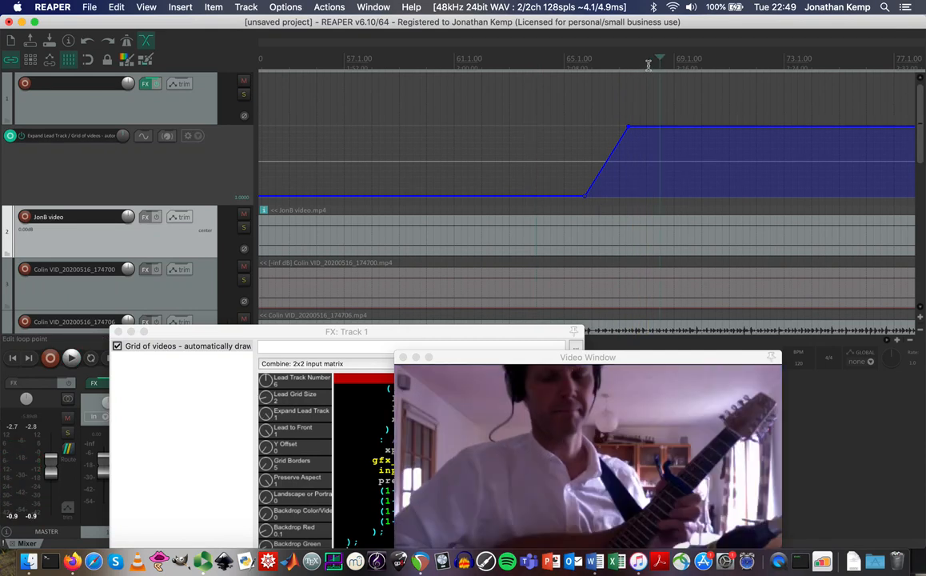
scroll(651, 63, "down", 8)
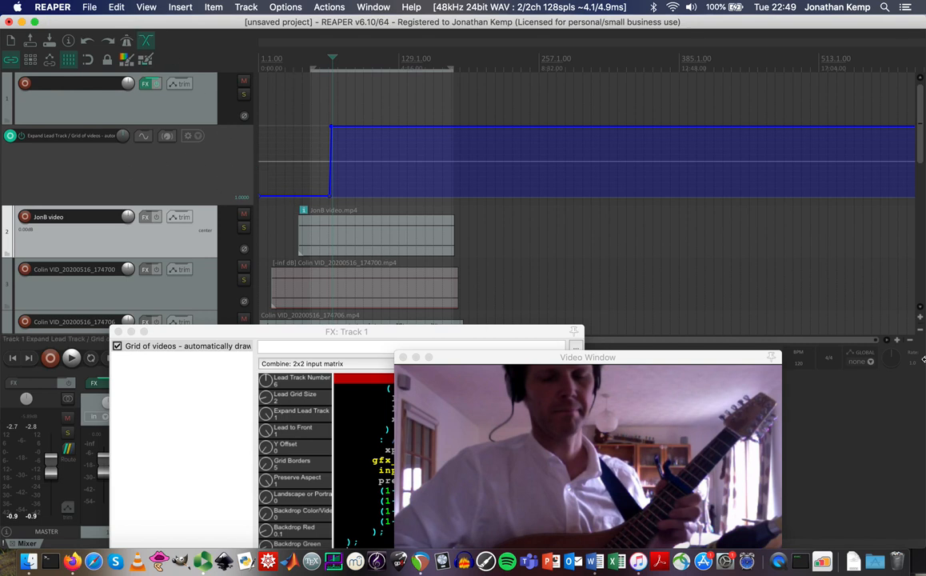
left_click_drag(624, 357, 700, 190)
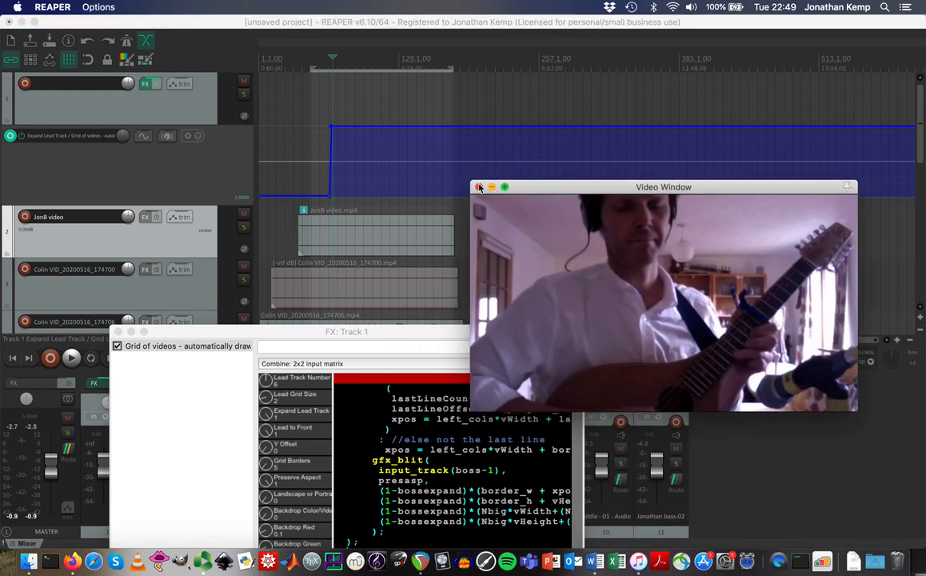
left_click_drag(415, 330, 672, 256)
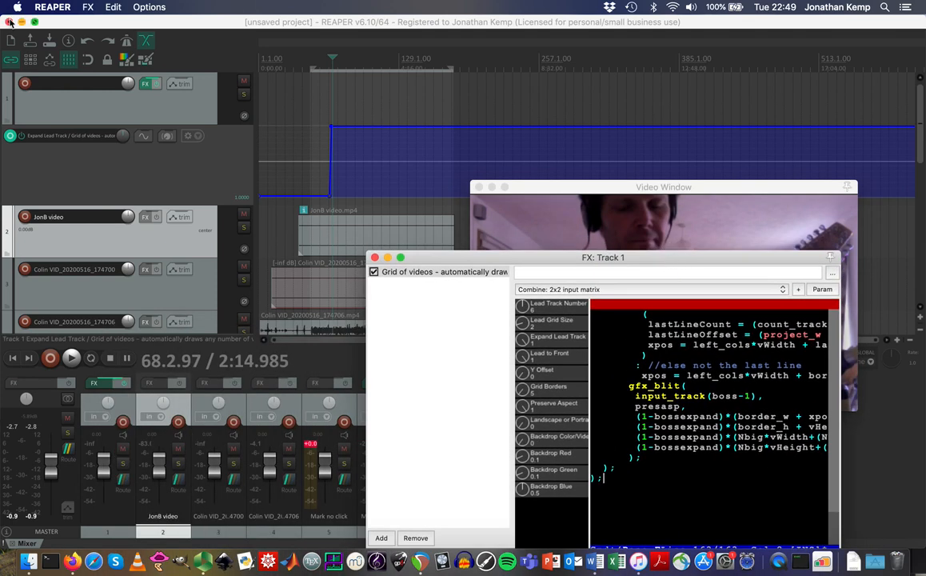
left_click(107, 22)
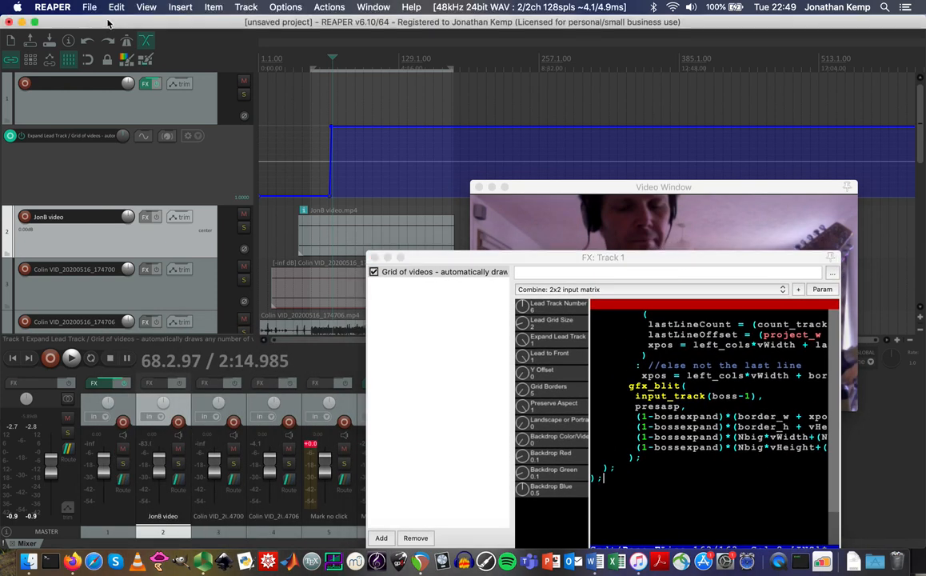
Load Burning Set.RPP from Finder's Burning Set folder into REAPER as a second project tab.
left_click(29, 566)
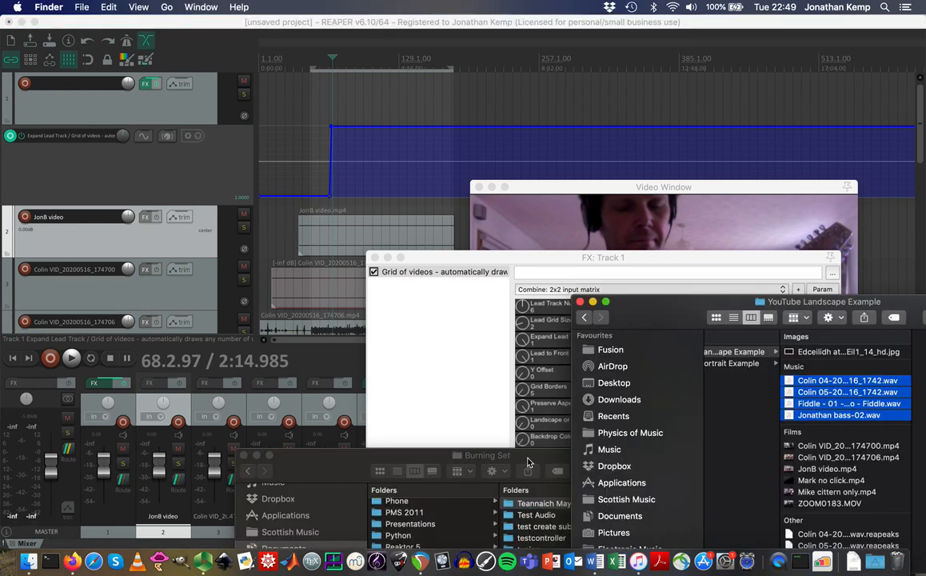
left_click(527, 461)
left_click_drag(528, 462, 518, 256)
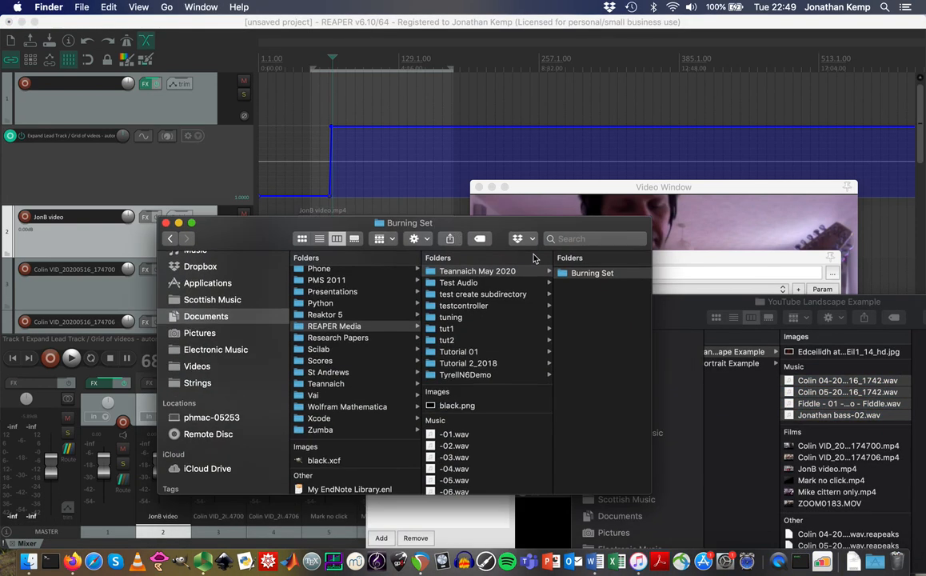
left_click(578, 275)
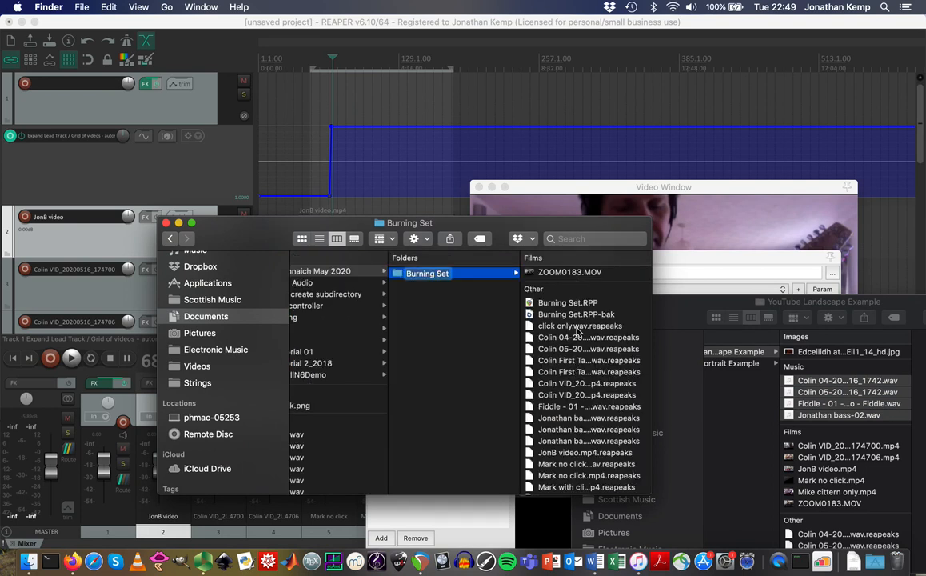
double_click(562, 304)
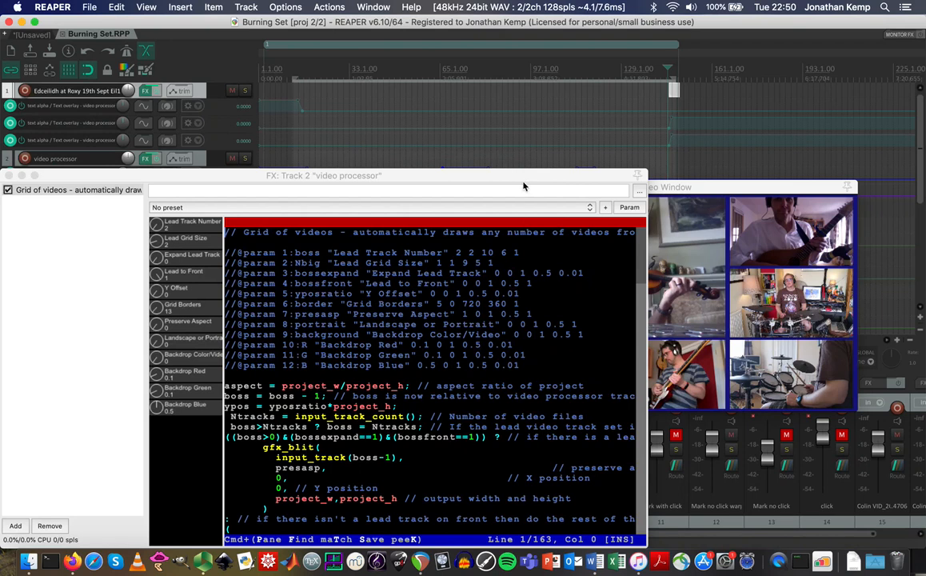
left_click_drag(522, 179, 378, 413)
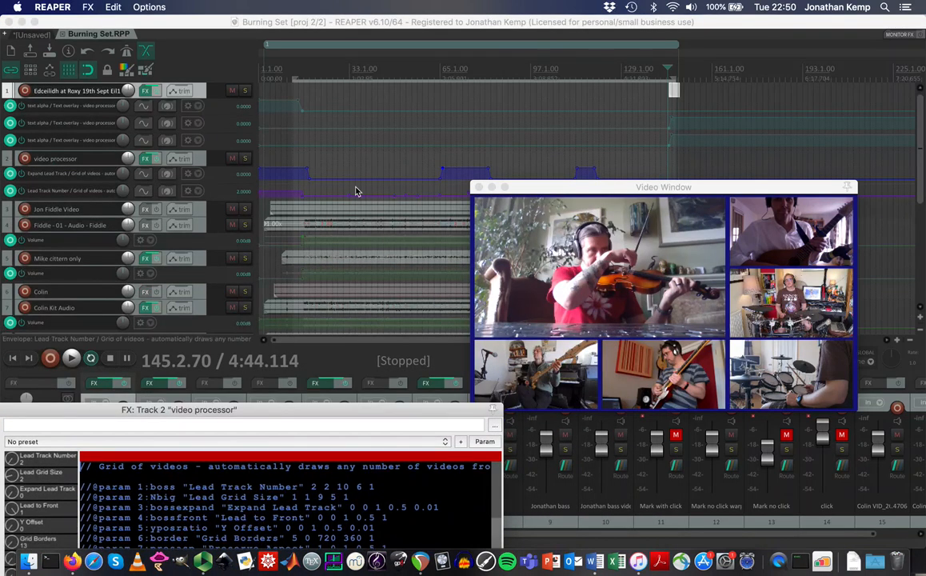
left_click_drag(549, 190, 555, 284)
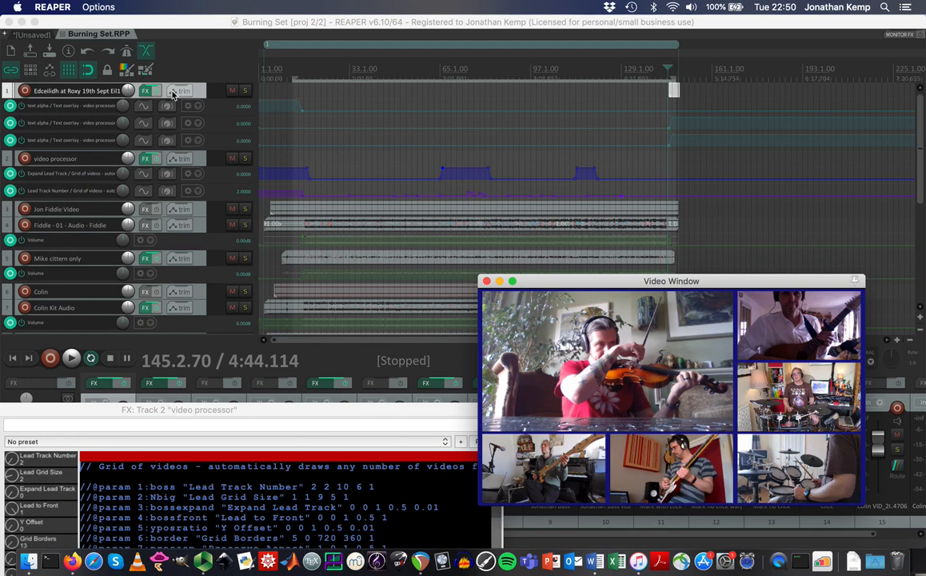
left_click(146, 92)
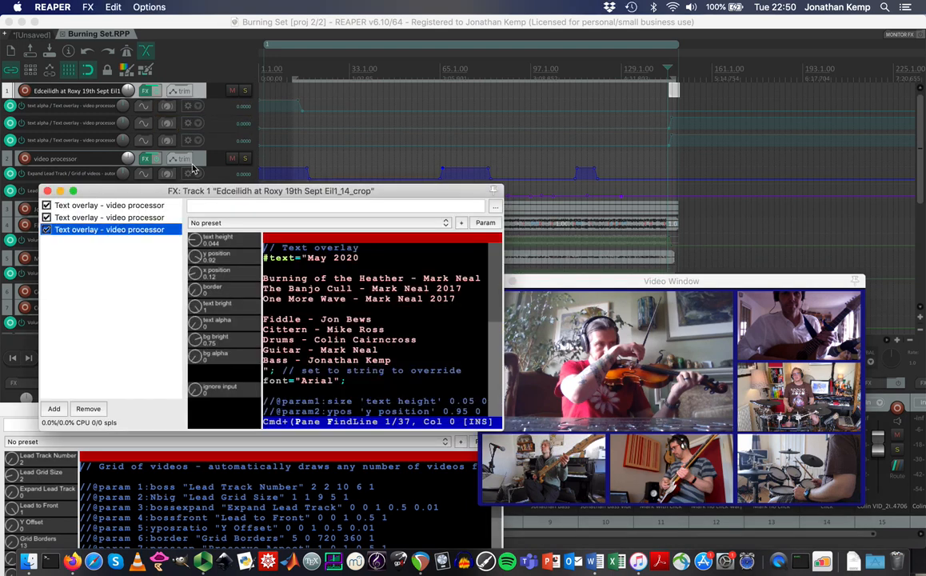
left_click_drag(223, 198, 314, 110)
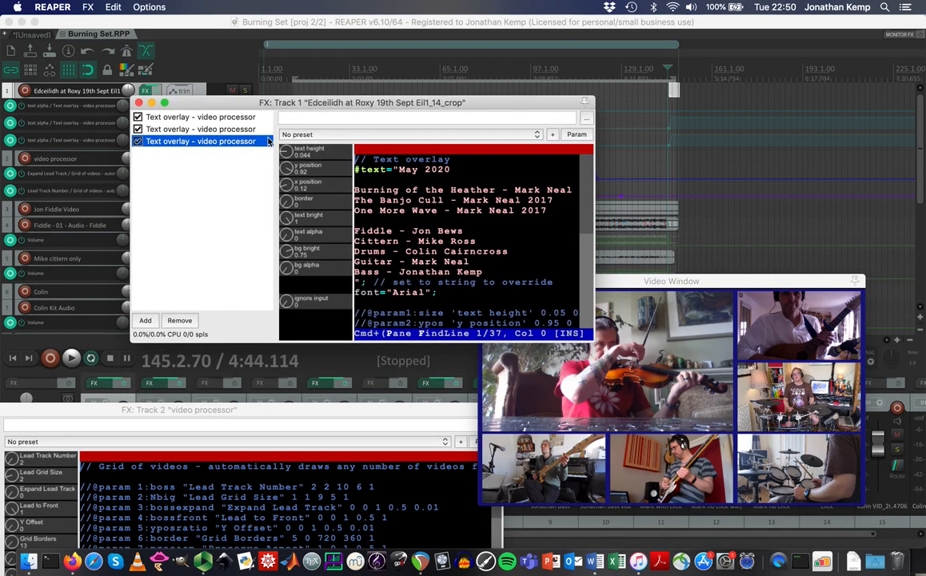
left_click(212, 117)
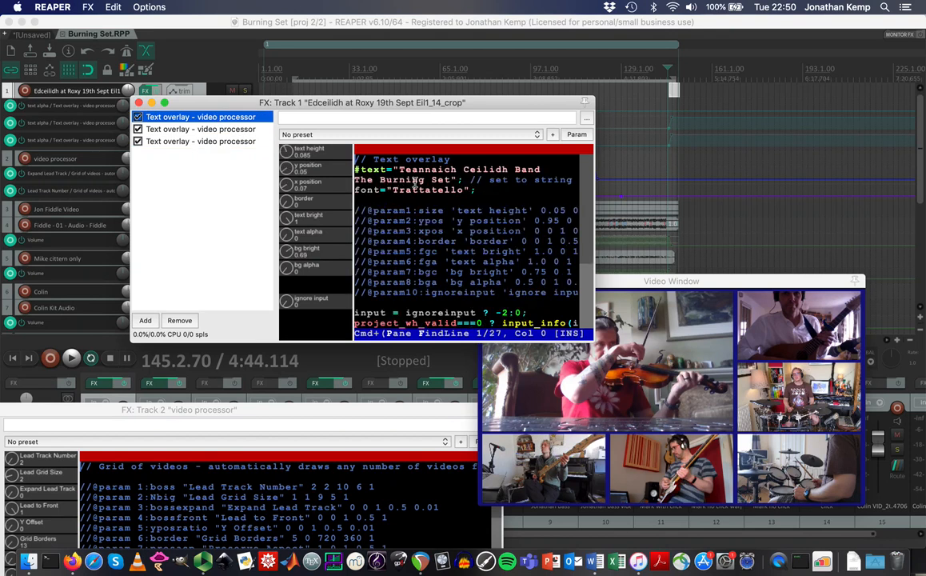
left_click(213, 130)
left_click(214, 141)
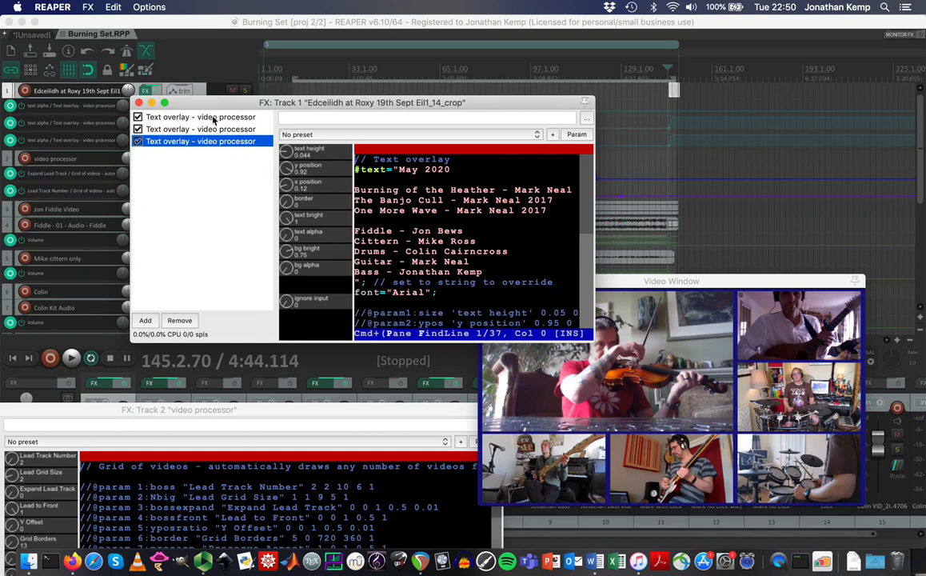
left_click_drag(213, 106, 361, 153)
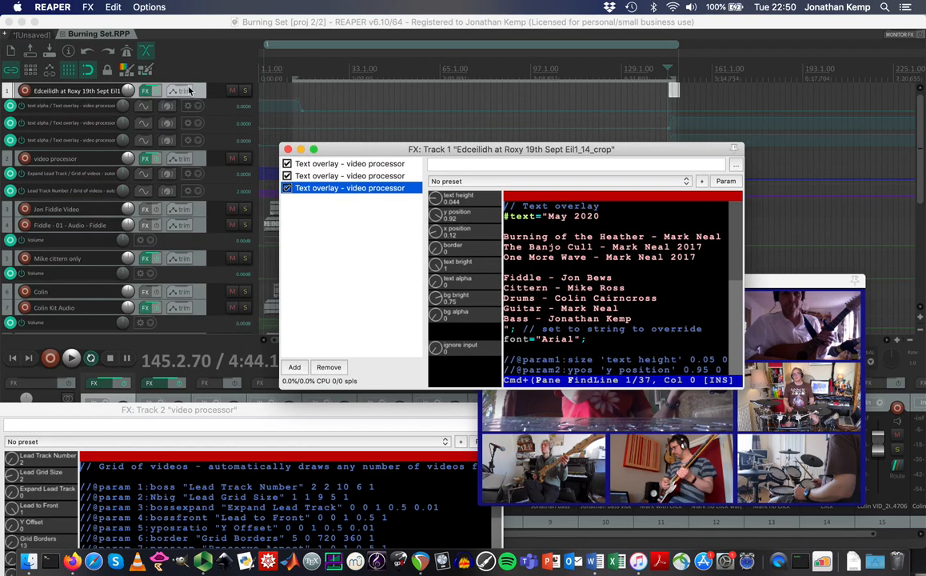
left_click(372, 164)
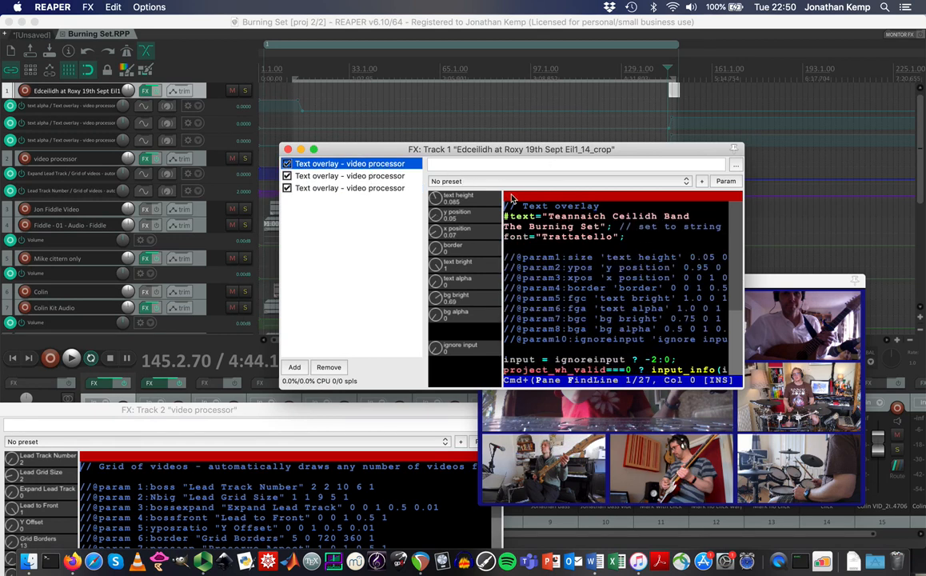
left_click(372, 178)
key("Down")
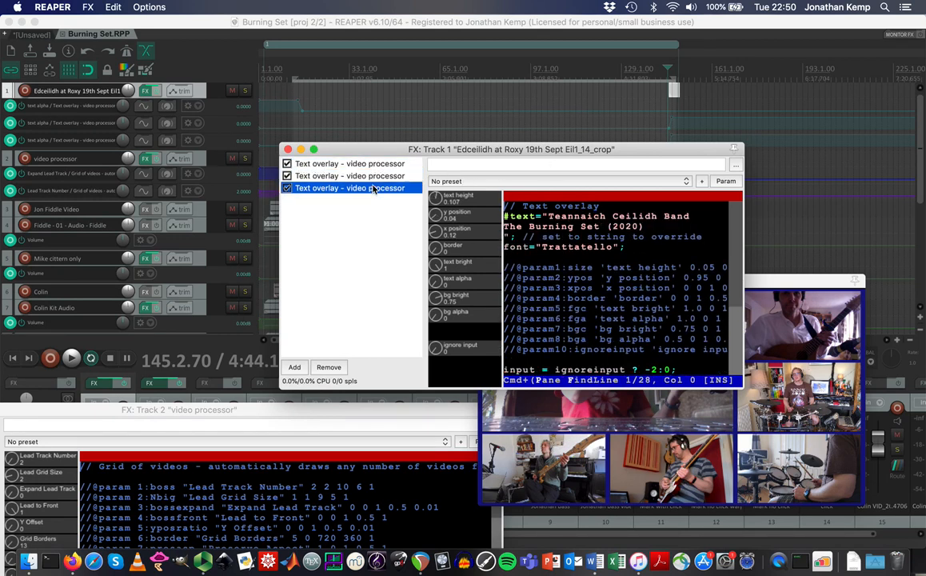
left_click(365, 164)
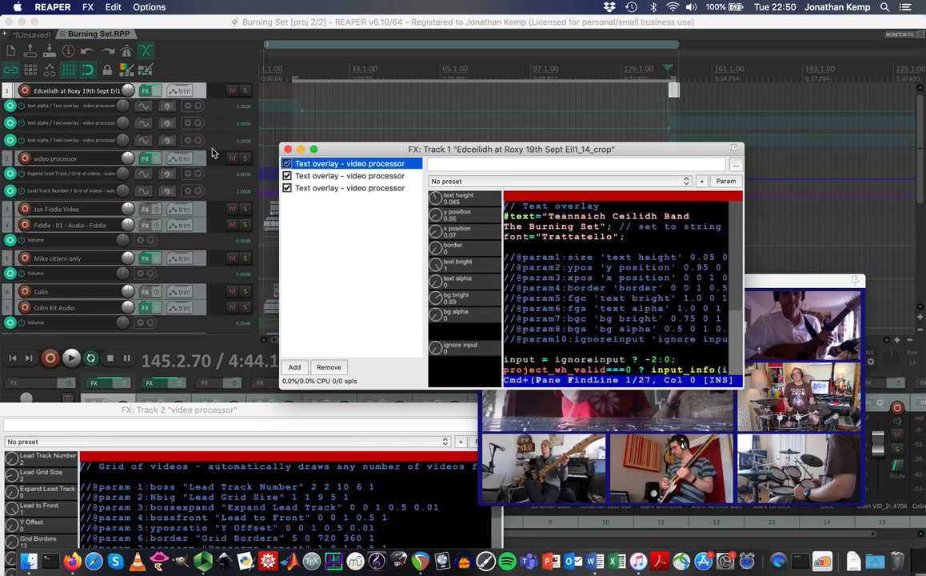
left_click(205, 164)
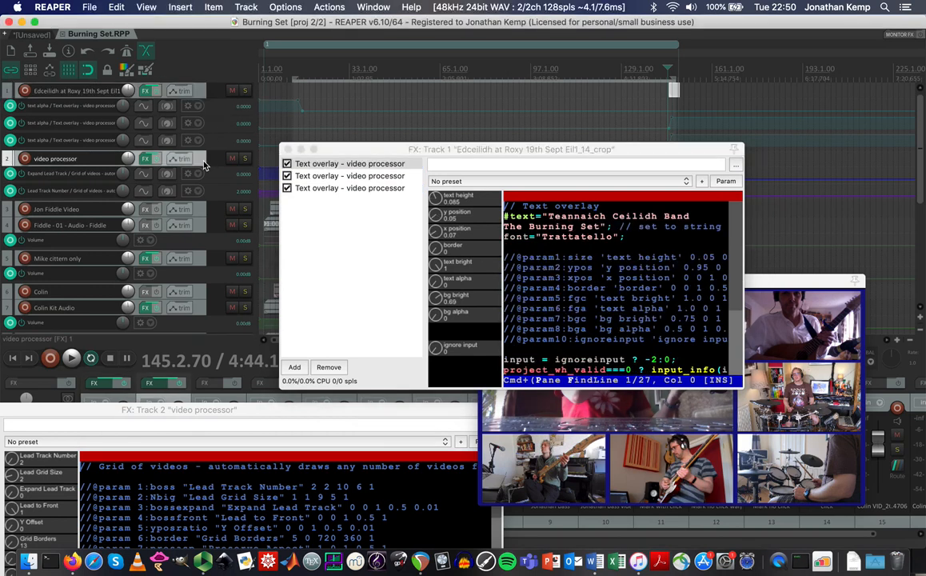
left_click(287, 150)
Reopen the video processor's grid effect window and place it lower left beside the video preview.
left_click(146, 162)
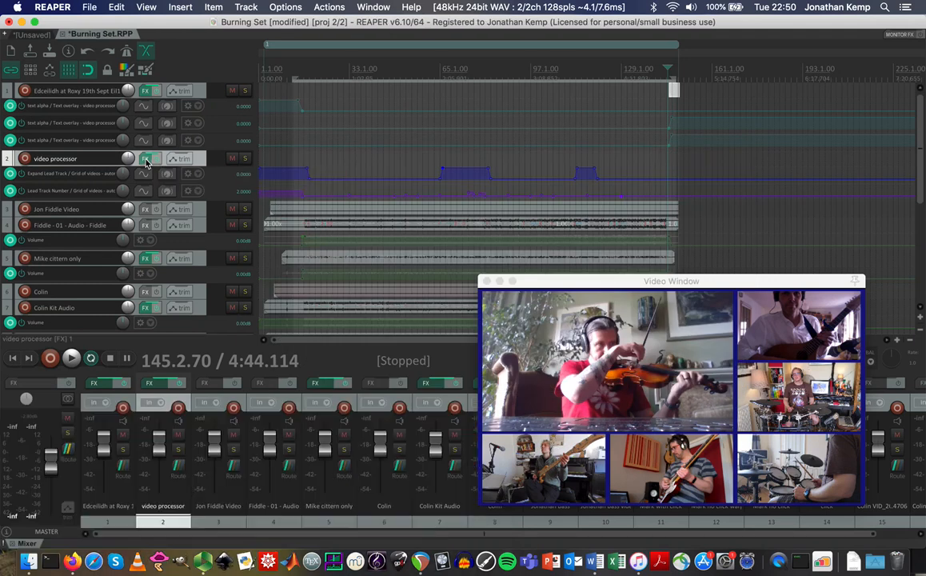
left_click(146, 161)
left_click_drag(170, 178, 286, 96)
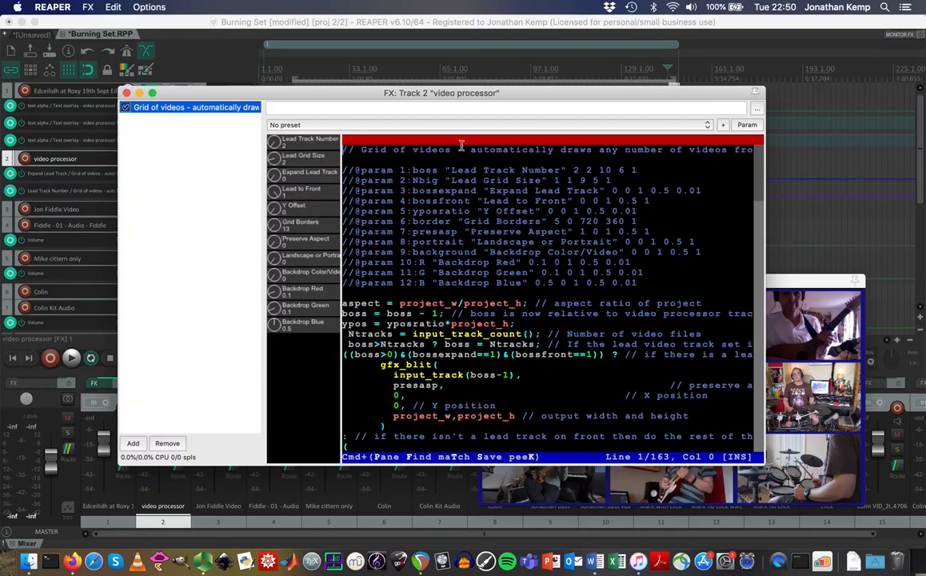
left_click_drag(145, 93, 41, 395)
mouse_move(570, 281)
left_mouse_down()
mouse_move(600, 263)
mouse_move(586, 274)
left_mouse_up()
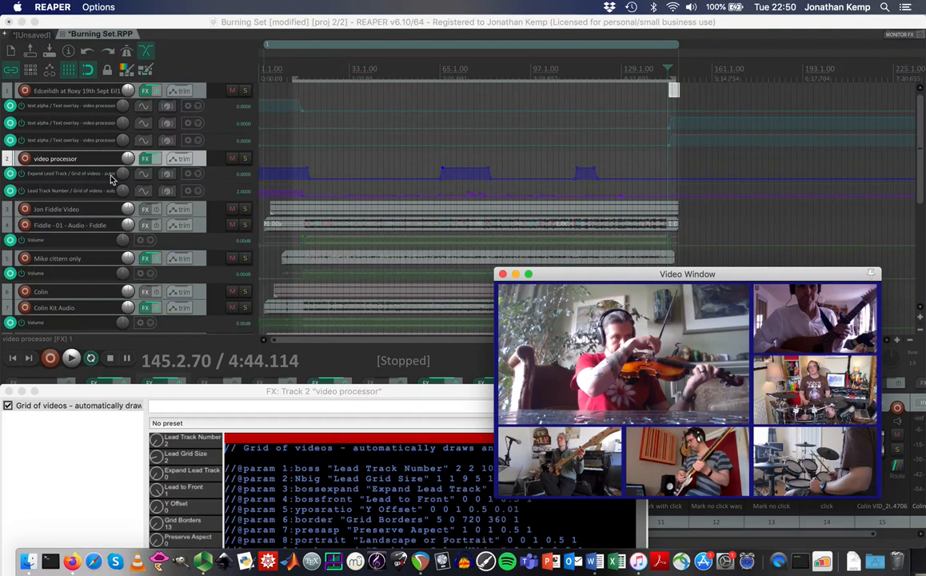
Play the opening titles from bar 15, then return to bar 11 and reposition the video preview.
left_click(295, 74)
key("space")
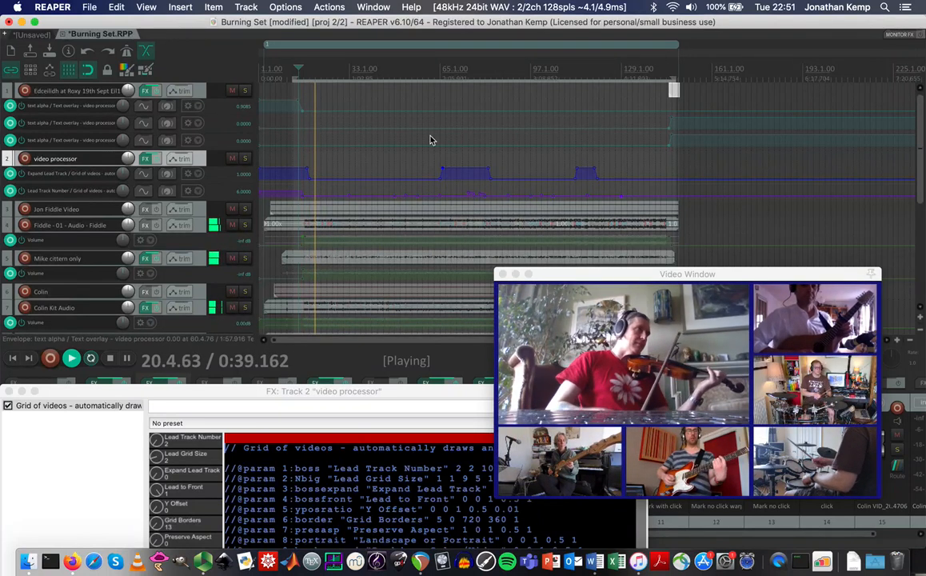
key("space")
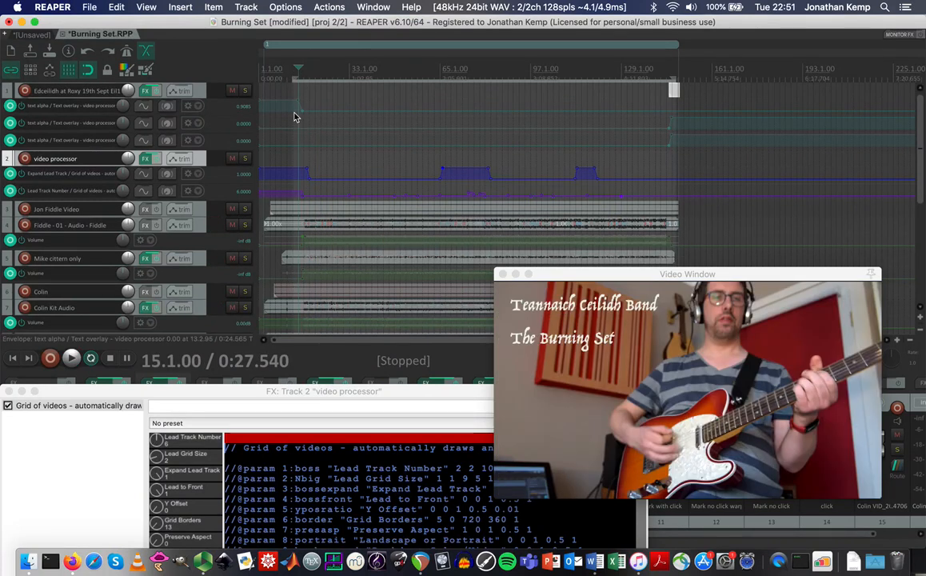
left_click(286, 74)
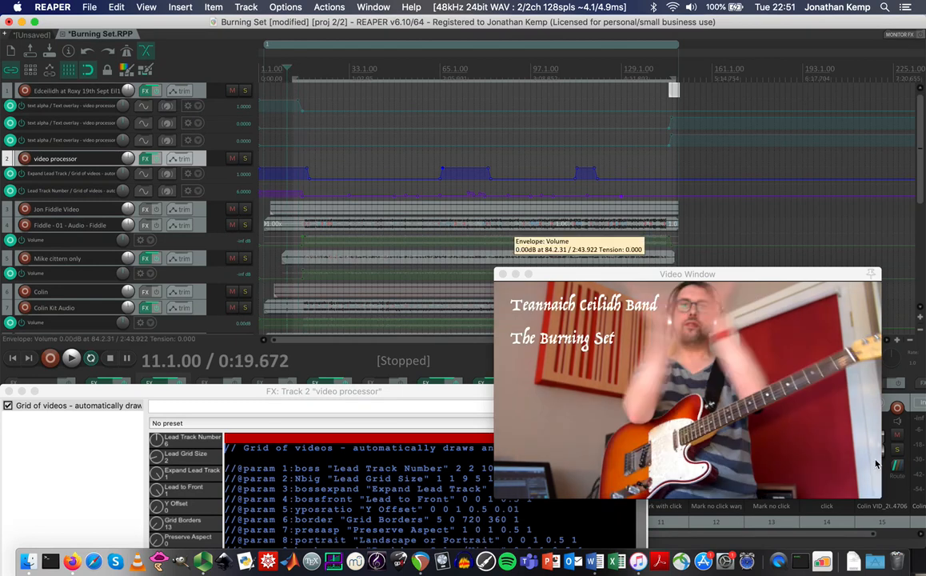
left_click_drag(790, 276, 774, 124)
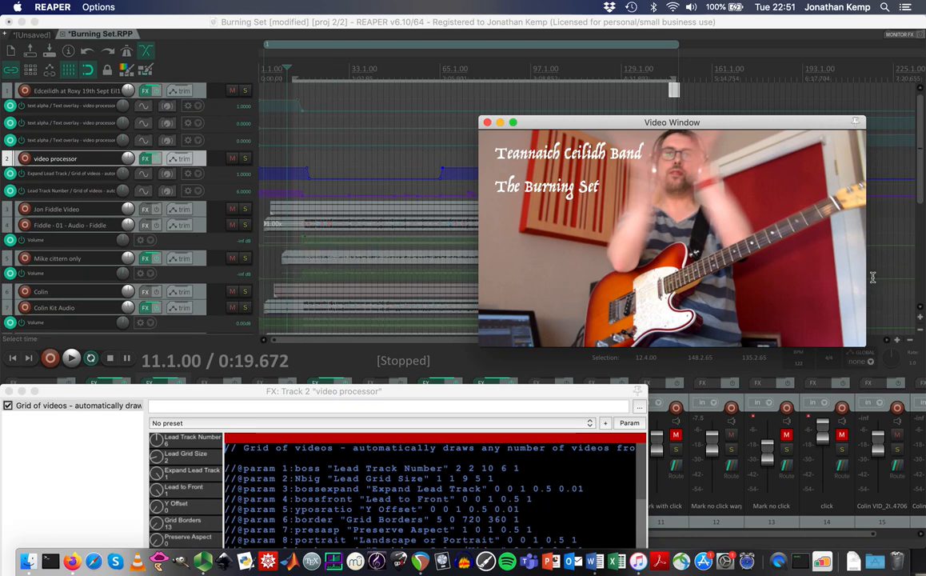
left_click_drag(717, 124, 576, 319)
Zoom in around bars 144–147 and play through the handover to the end title card.
left_click(667, 72)
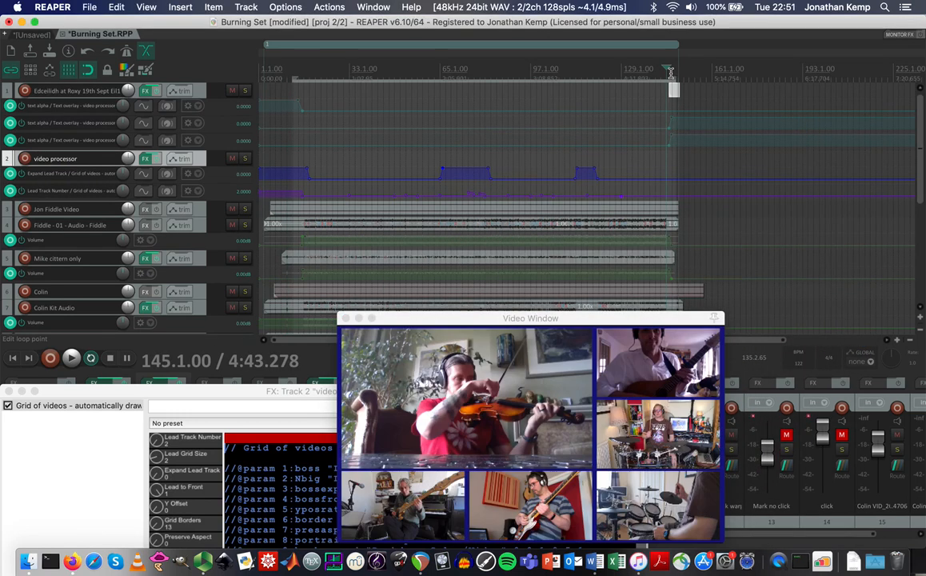
left_click(672, 72)
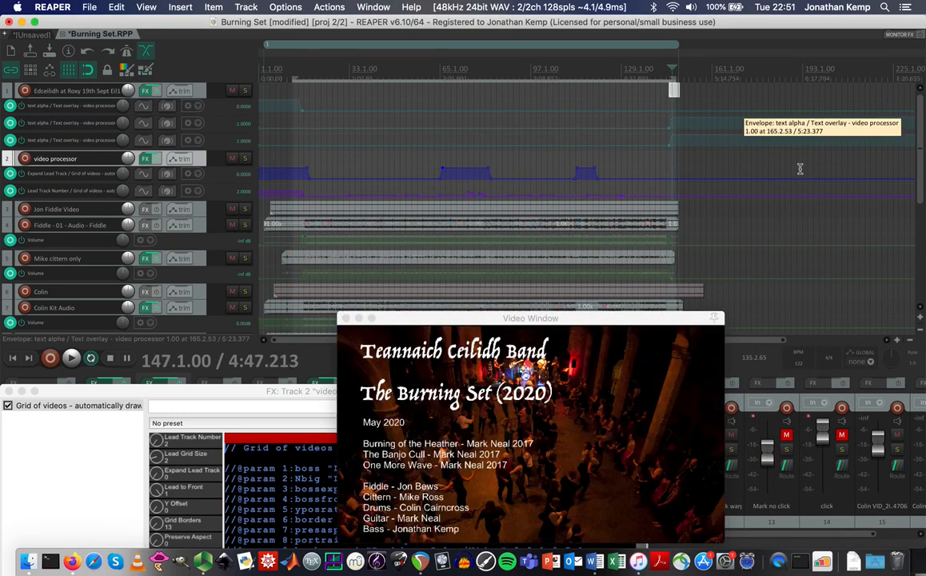
left_click(897, 340)
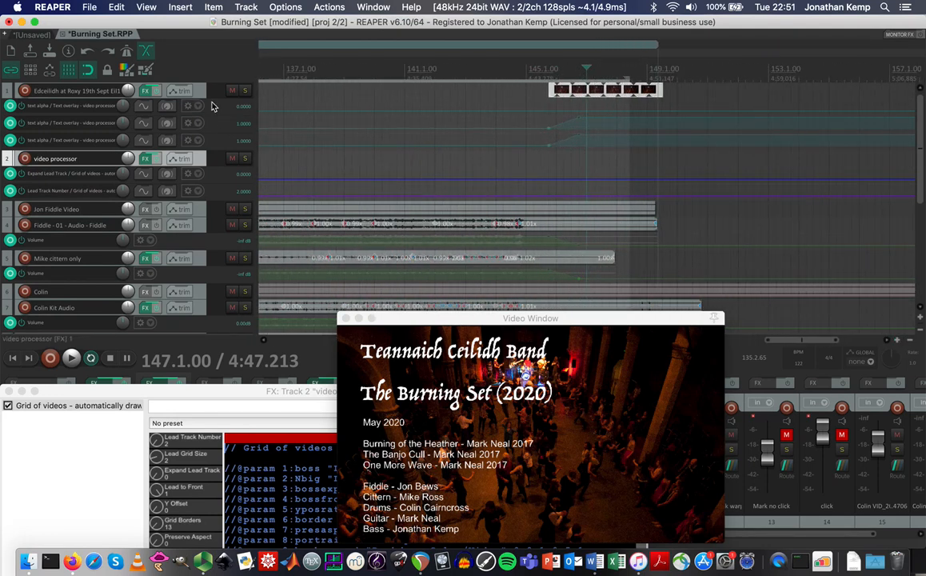
left_click(544, 70)
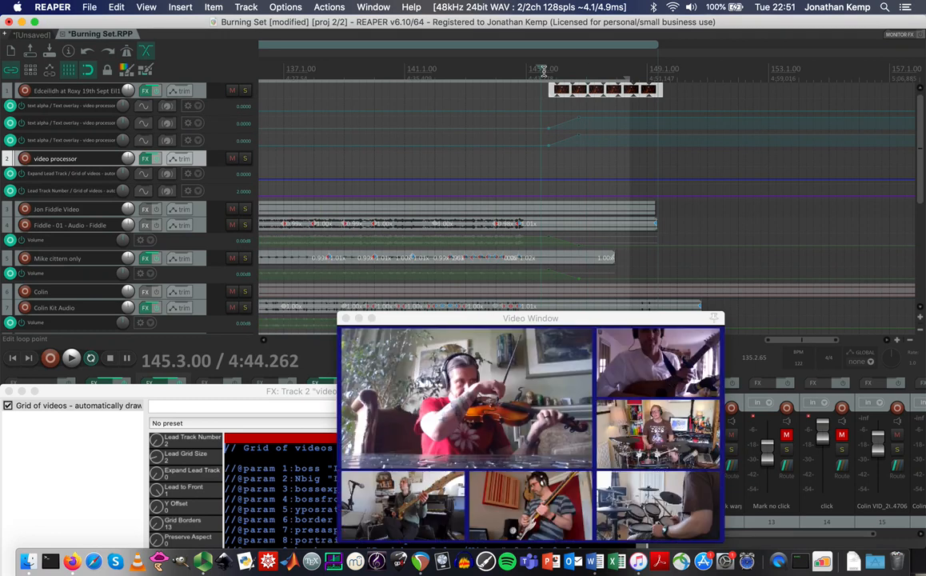
key("space")
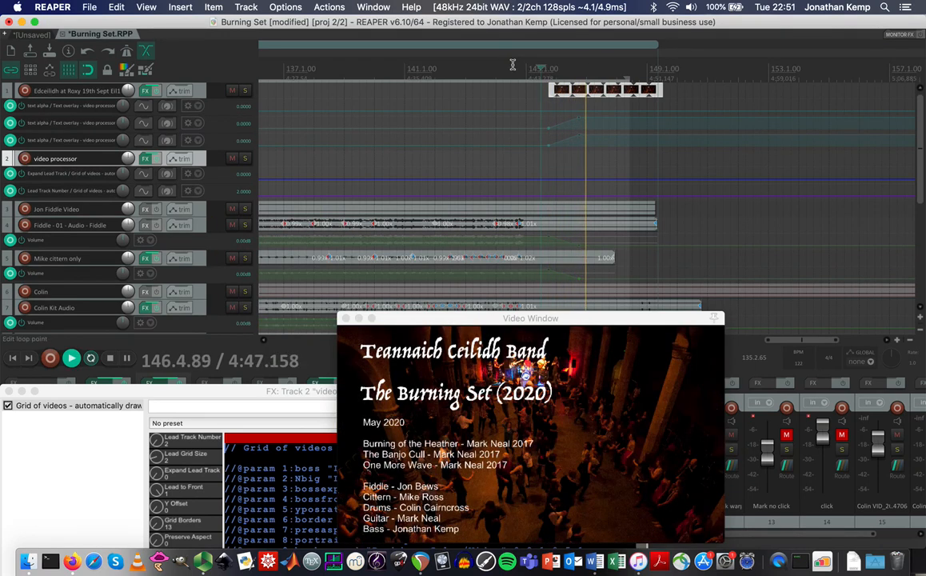
left_click(511, 67)
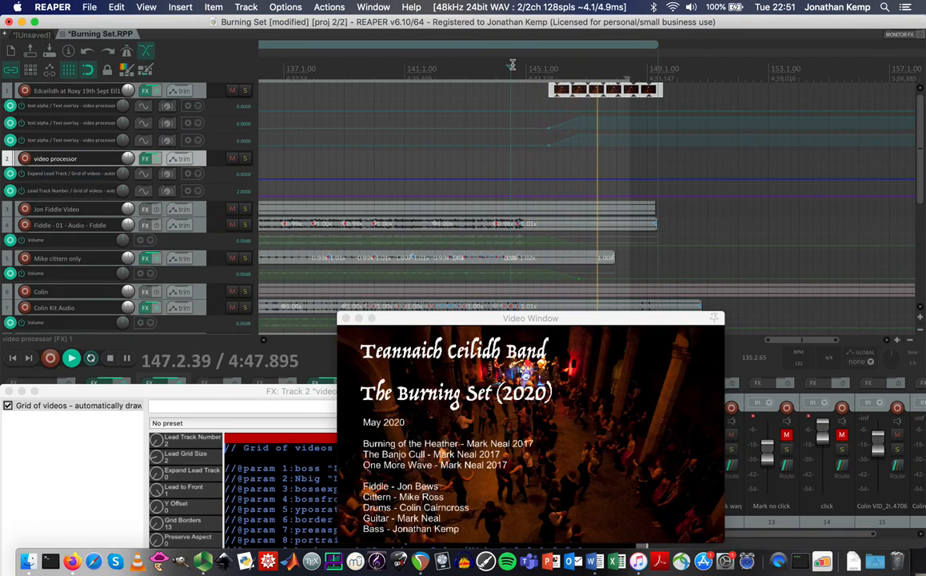
key("space")
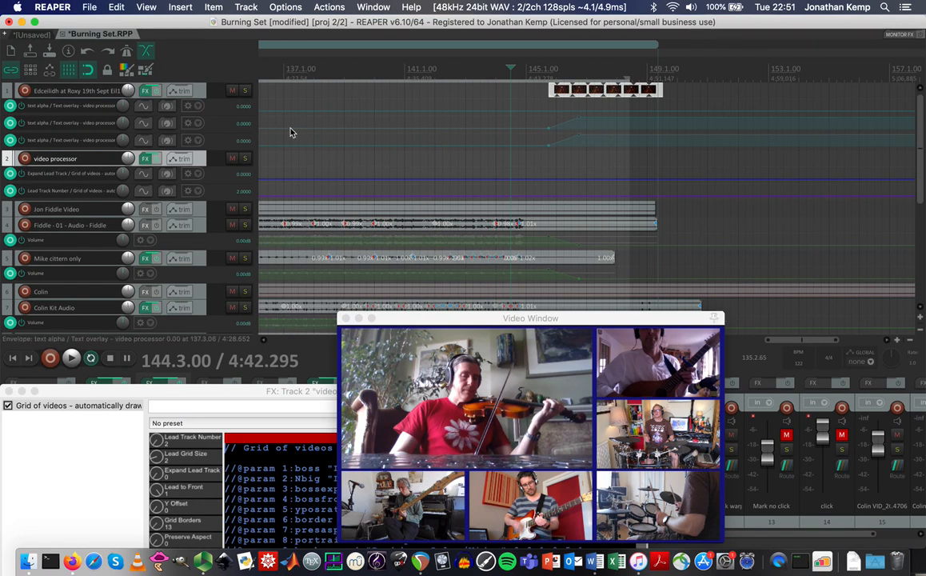
left_click(89, 8)
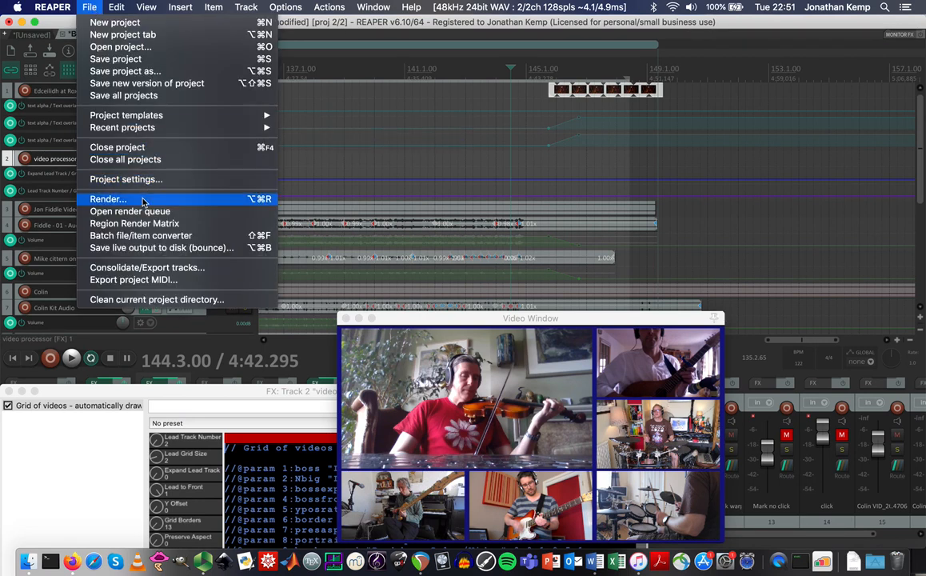
Start rendering Burning Set as a 1920x1080 H.264 MP4, then cancel the running render.
left_click(112, 198)
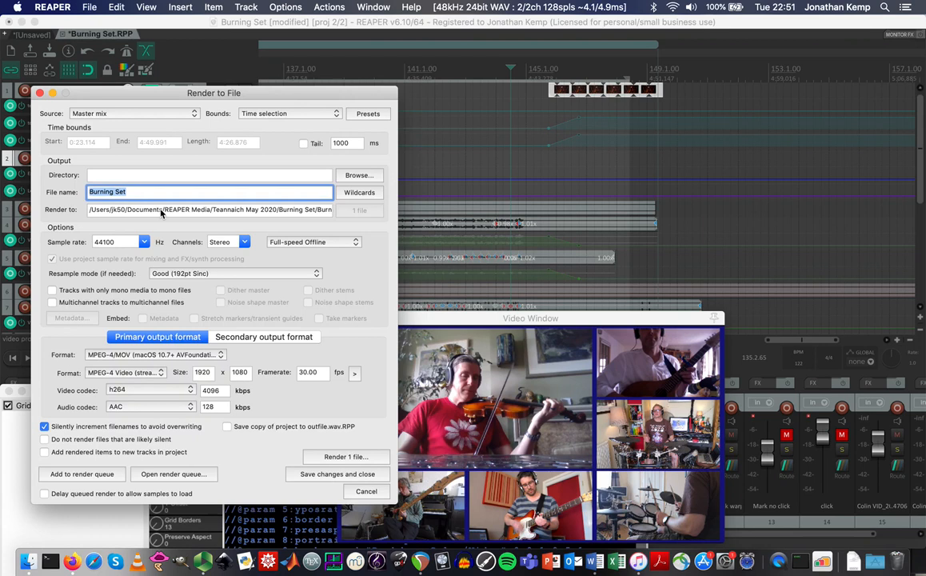
left_click(347, 457)
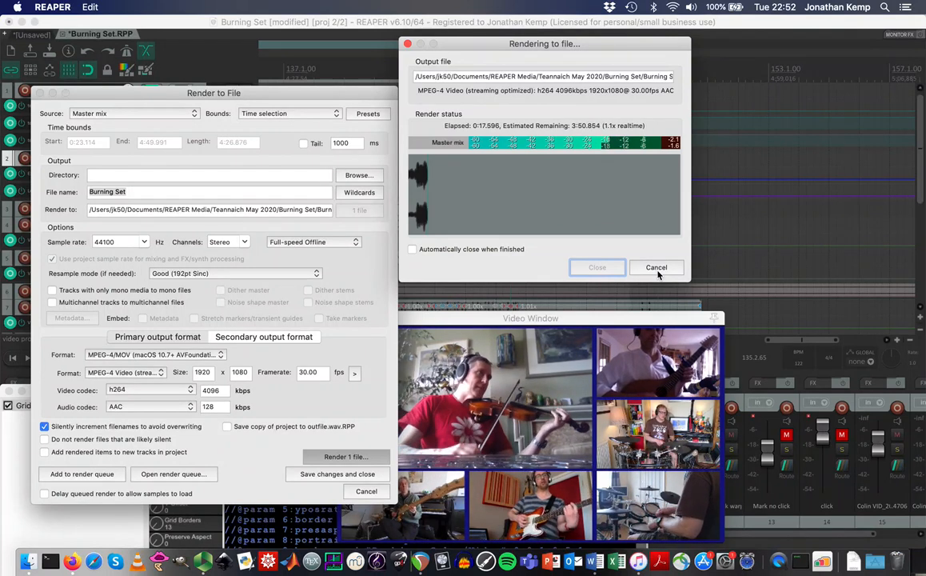
left_click(655, 268)
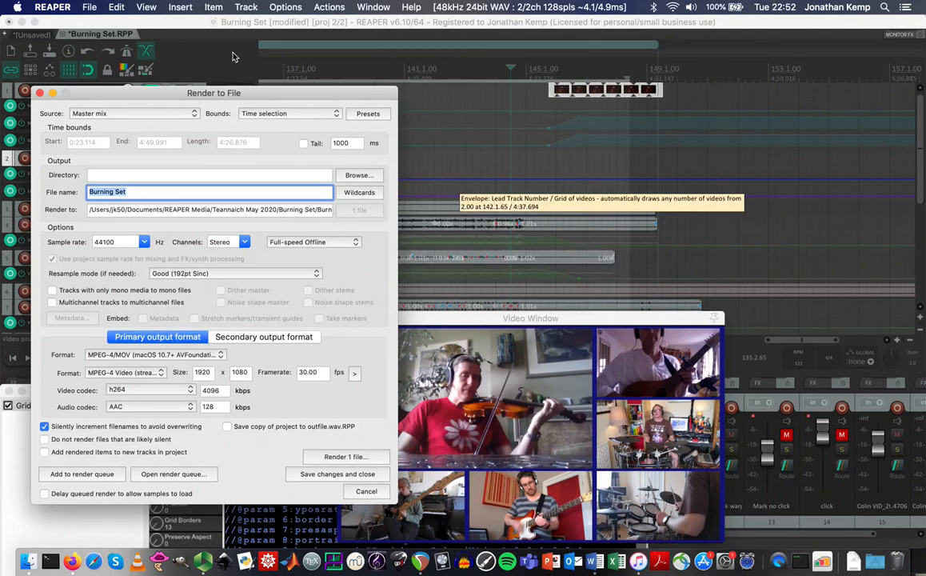
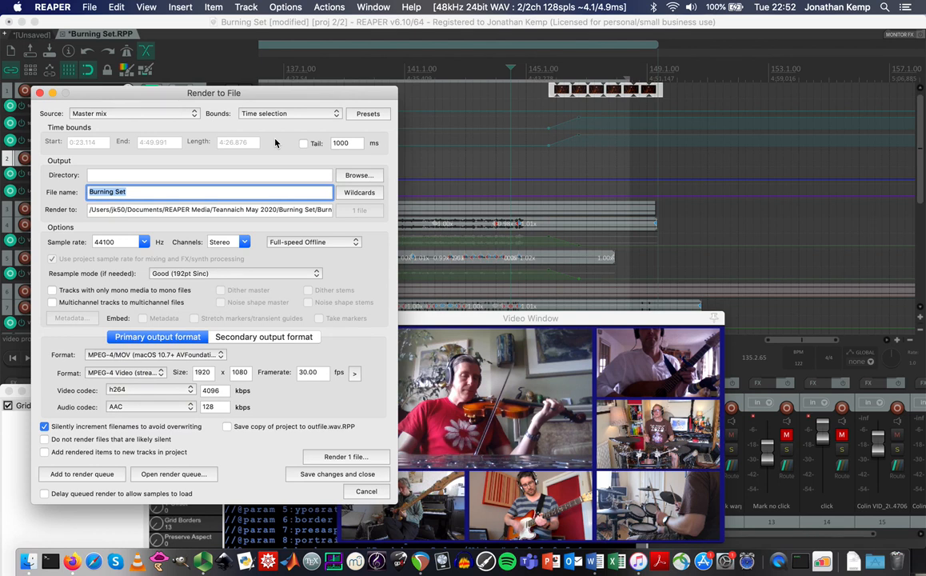
Cancel the Render to File dialog and close REAPER's main window.
left_click(368, 477)
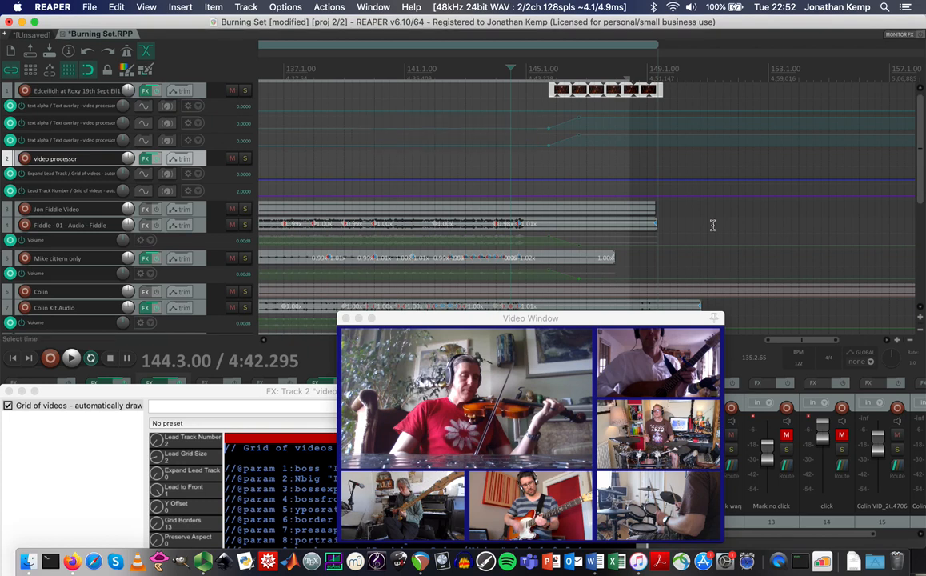
left_click(9, 22)
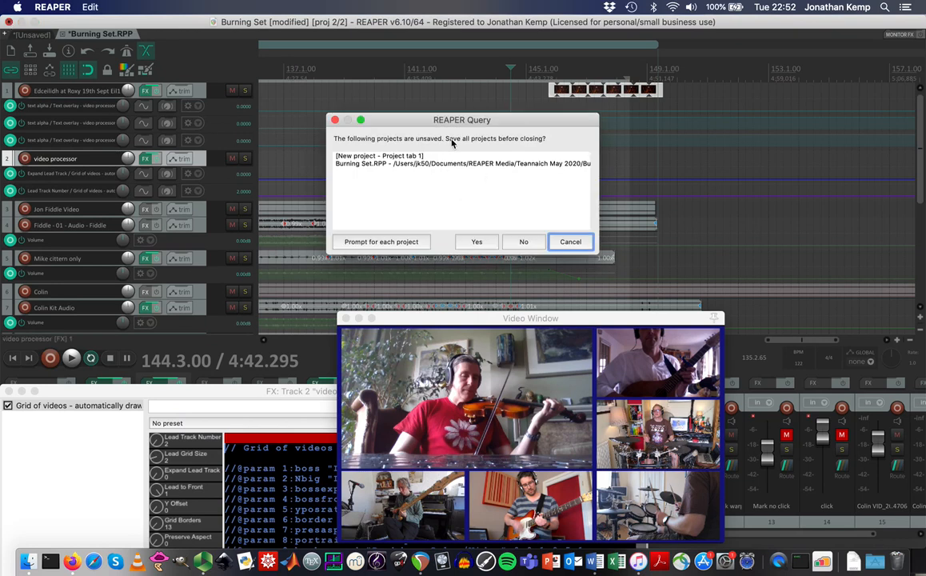
Quit REAPER without saving and open the YouTube Portrait Example folder in Finder.
left_click(523, 242)
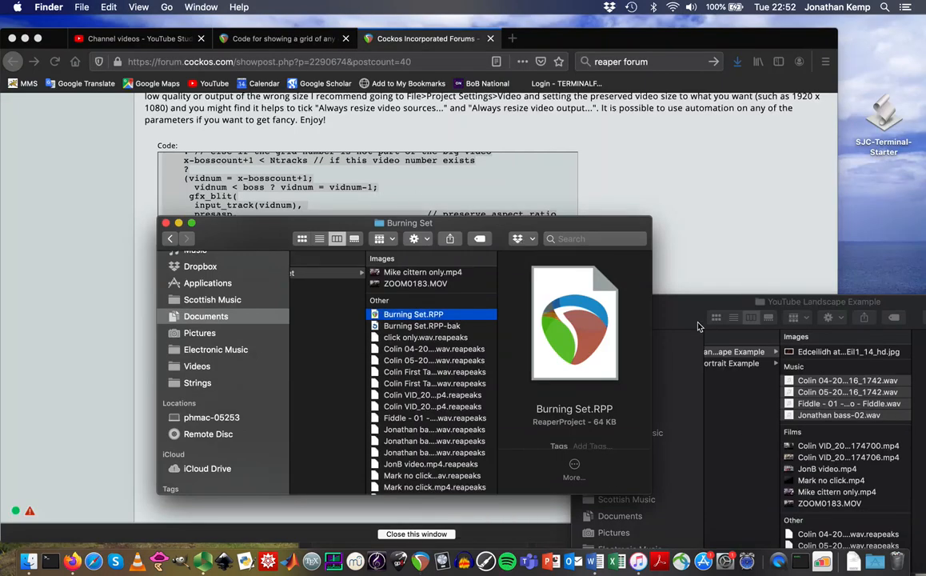
left_click_drag(697, 326, 515, 155)
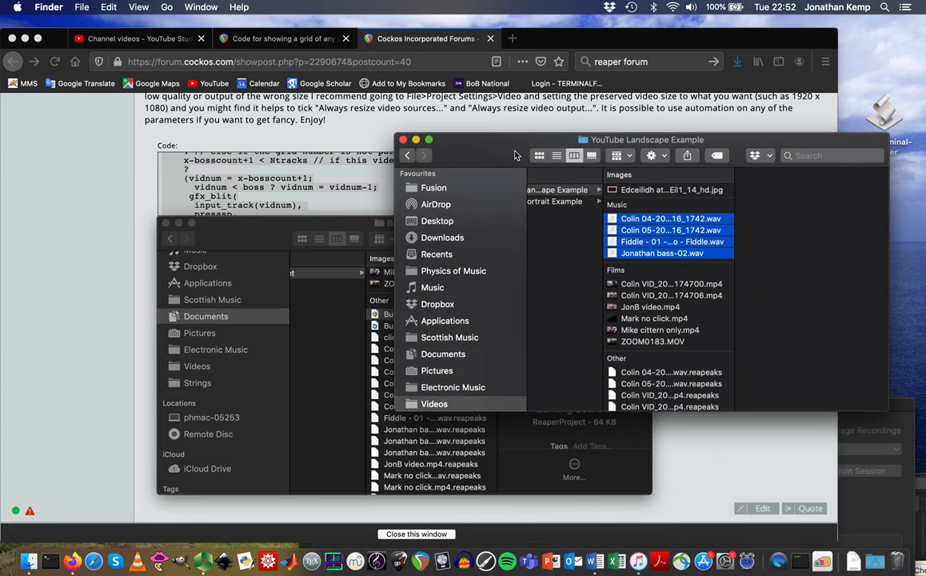
left_click(581, 204)
Preview the portrait .MOV clips, return to IMG_9025.MOV, and relaunch REAPER.
left_click(678, 220)
key("Down")
key("Down")
left_click(692, 220)
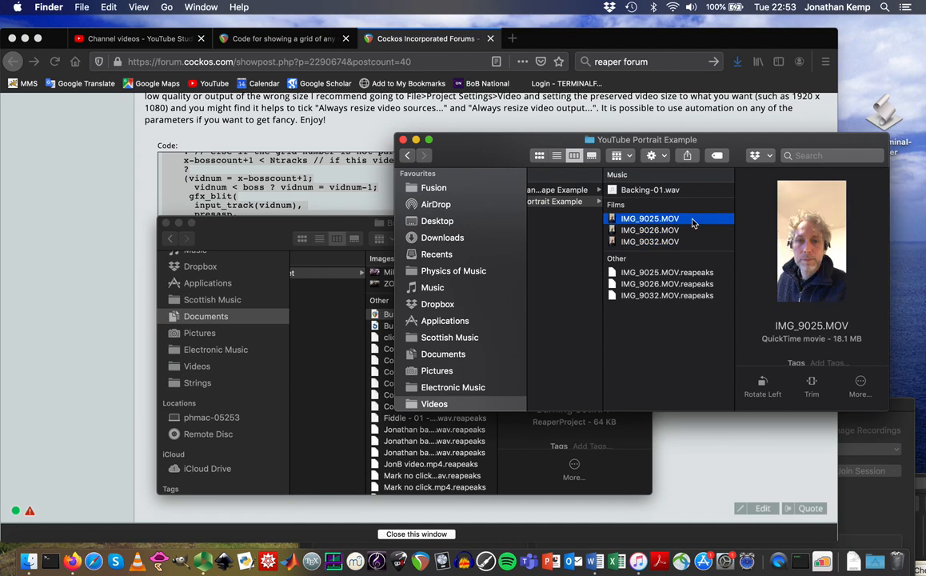
left_click(422, 562)
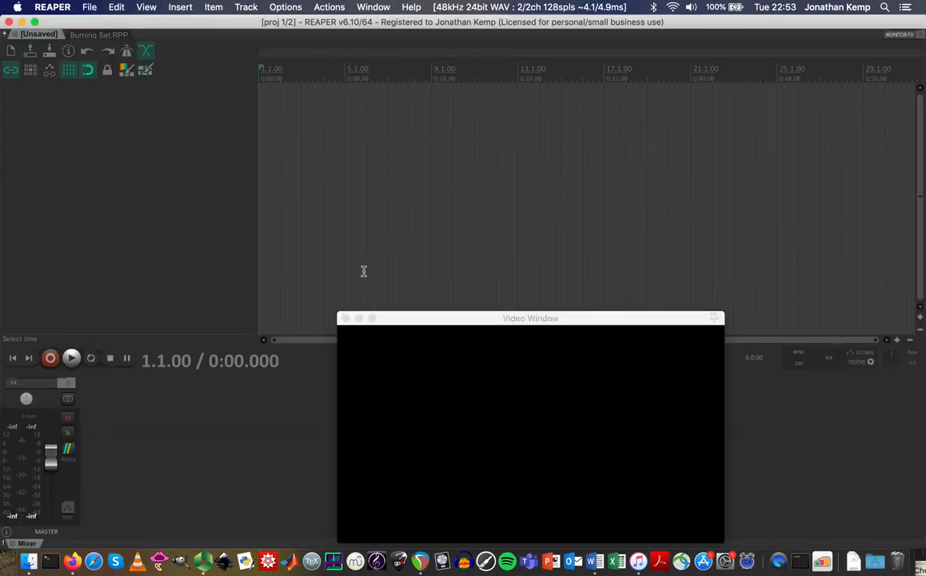
Drag IMG_9025, IMG_9026 and IMG_9032 from Finder onto the empty timeline as separate tracks.
left_click(345, 318)
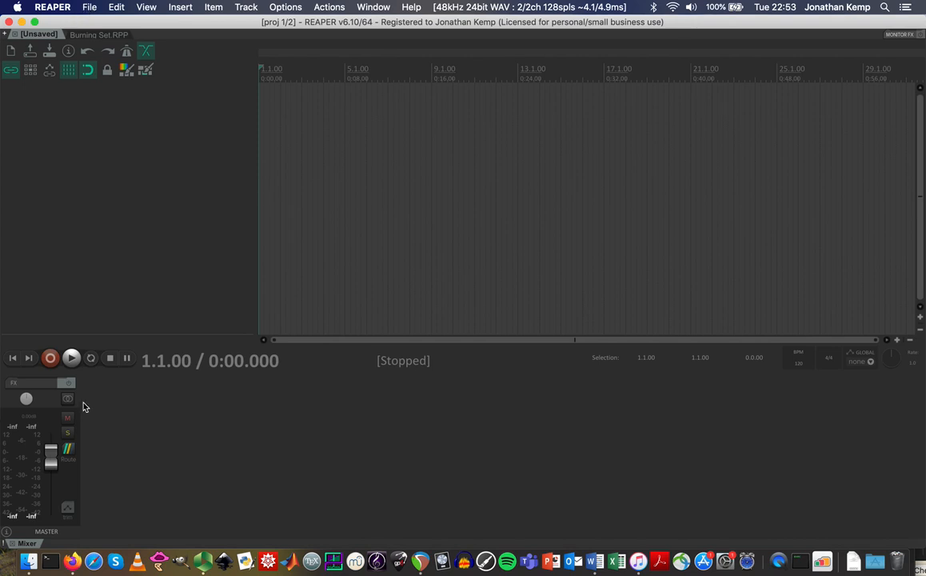
left_click(28, 560)
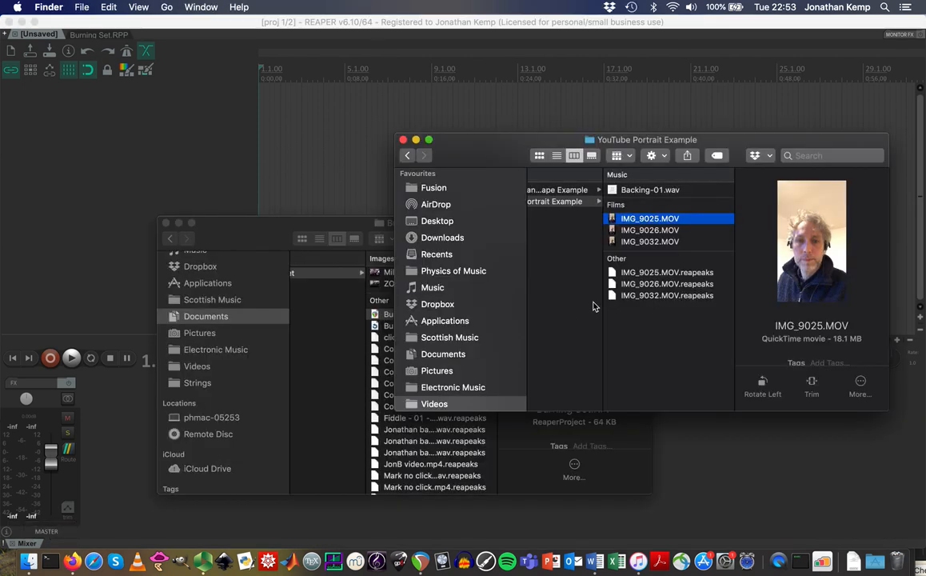
left_click(653, 242, "shift")
left_click_drag(637, 223, 279, 137)
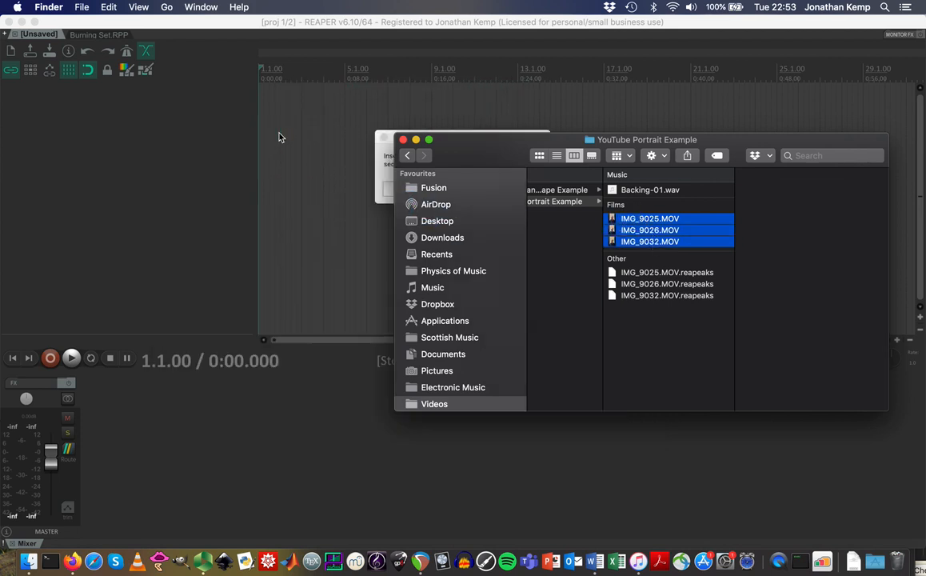
left_click(352, 191)
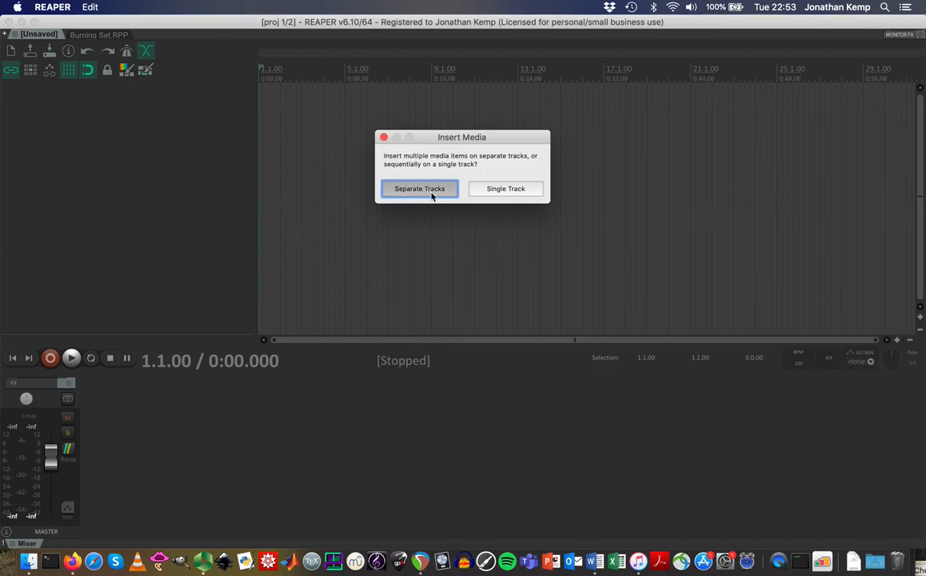
left_click(419, 188)
left_click(379, 95)
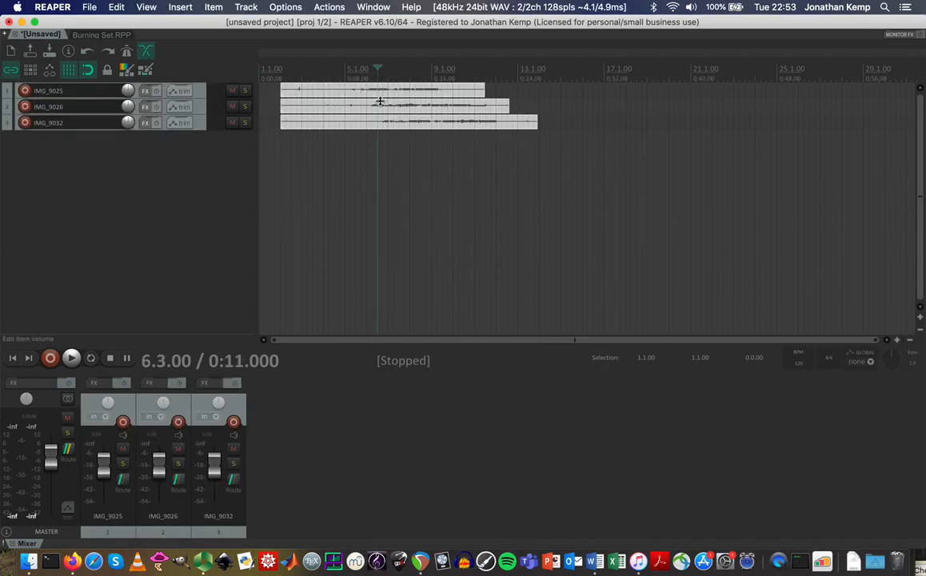
Open the Video window and play the clips, then replay from 0:03.500.
scroll(335, 79, "up", 5)
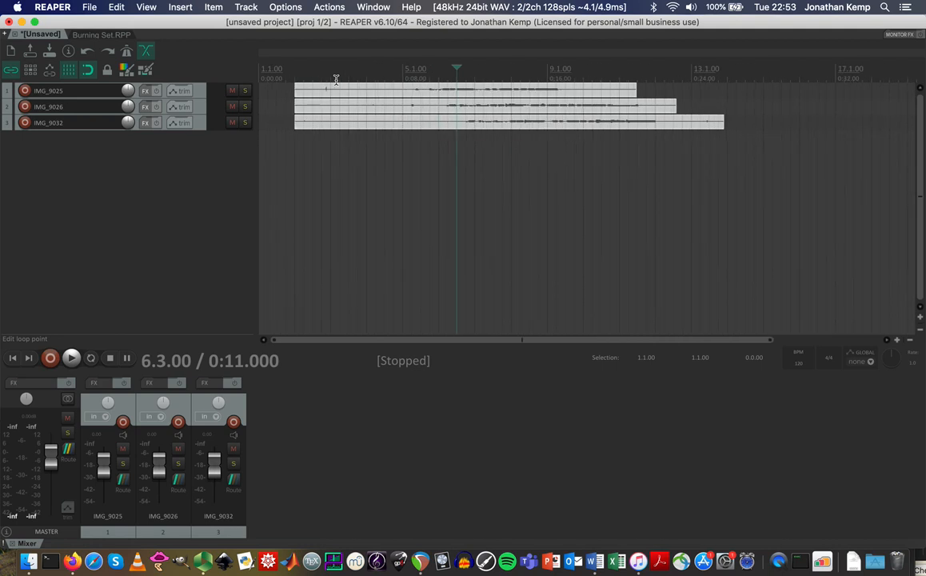
left_click(148, 7)
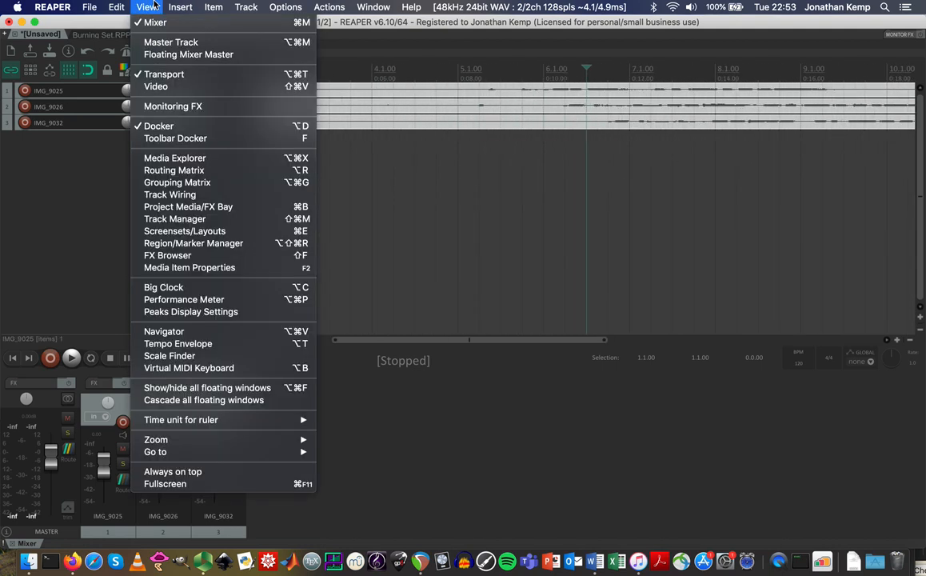
left_click(166, 87)
key("space")
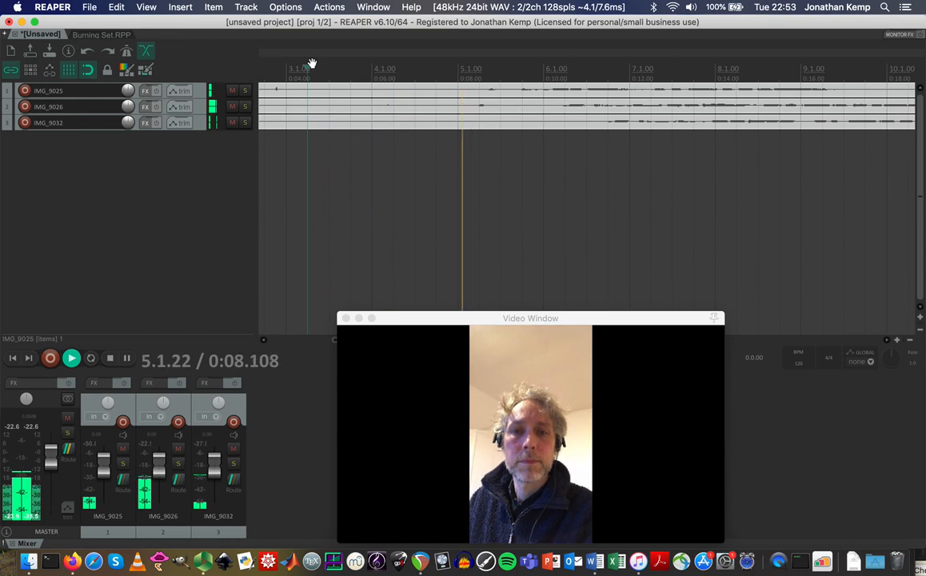
key("space")
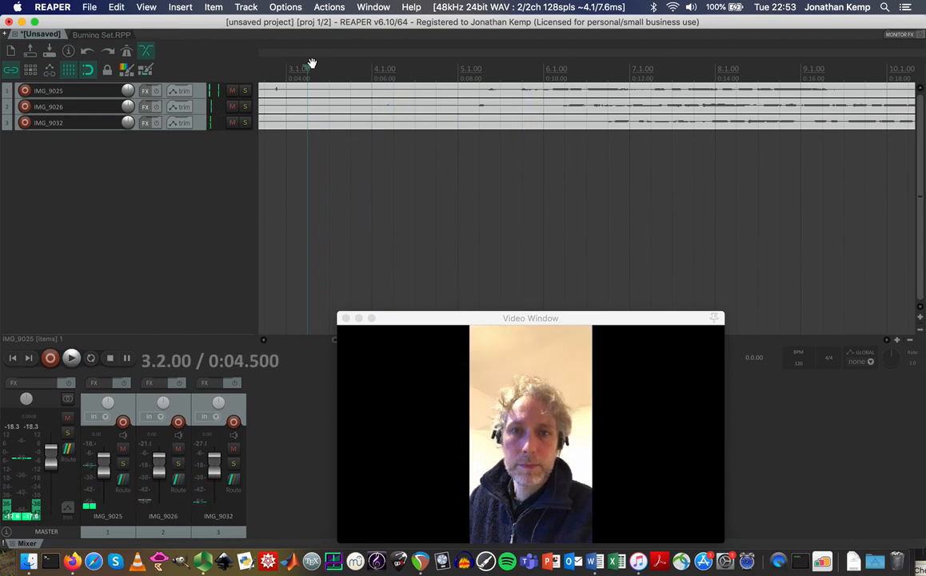
scroll(361, 69, "down", 3)
scroll(361, 68, "up", 1)
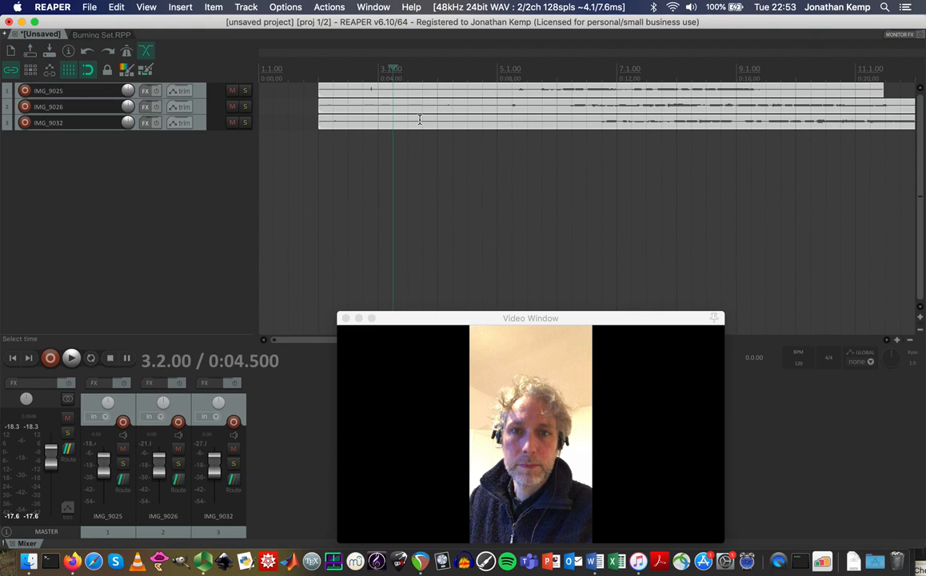
left_click(361, 69)
key("space")
key("space")
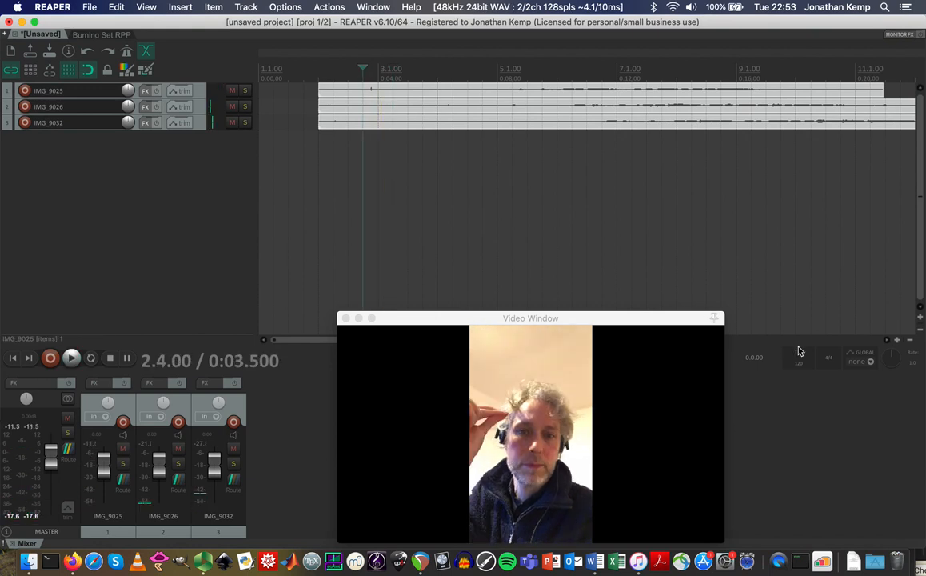
Zoom the timeline in horizontally and make the three tracks taller.
left_click_drag(897, 340, 898, 345)
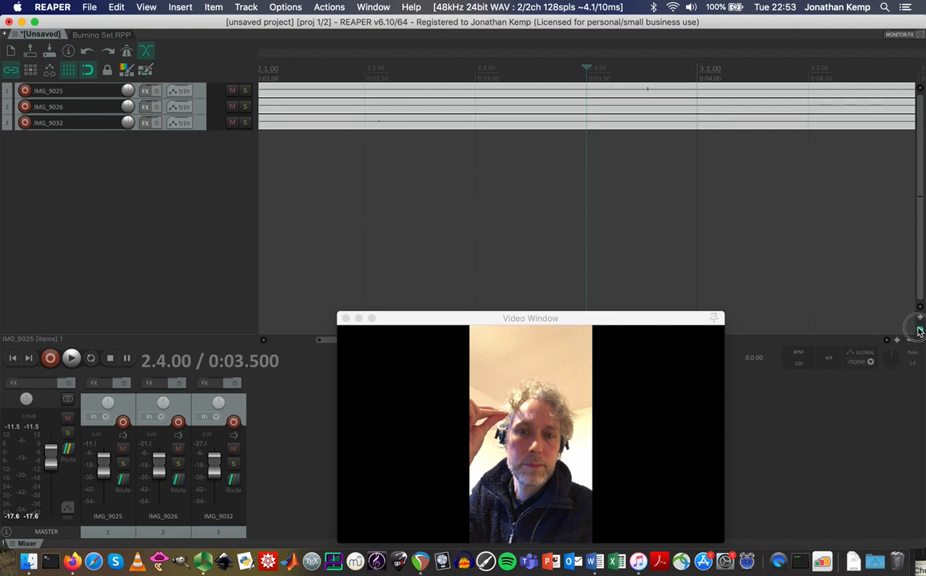
left_click(919, 320)
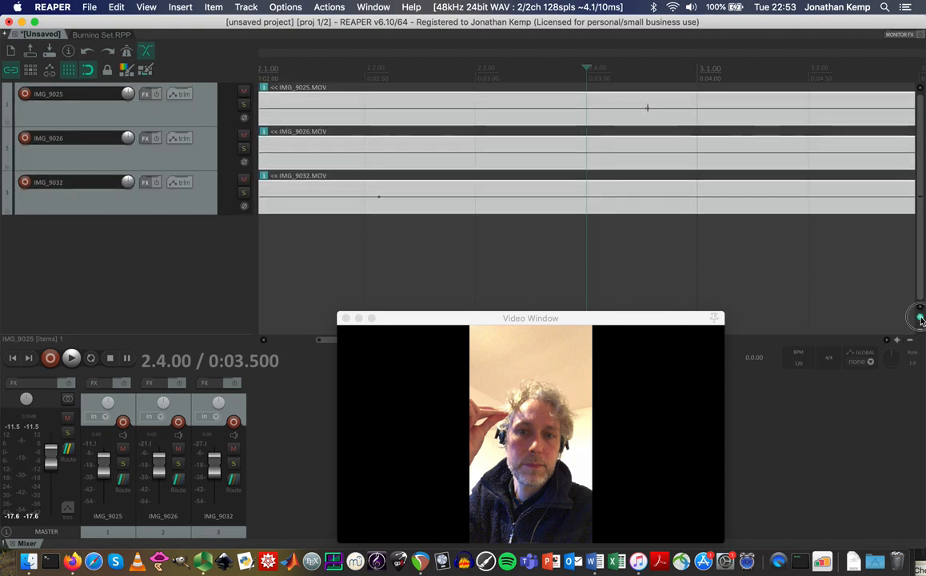
left_click_drag(920, 281, 920, 259)
scroll(823, 308, "down", 4)
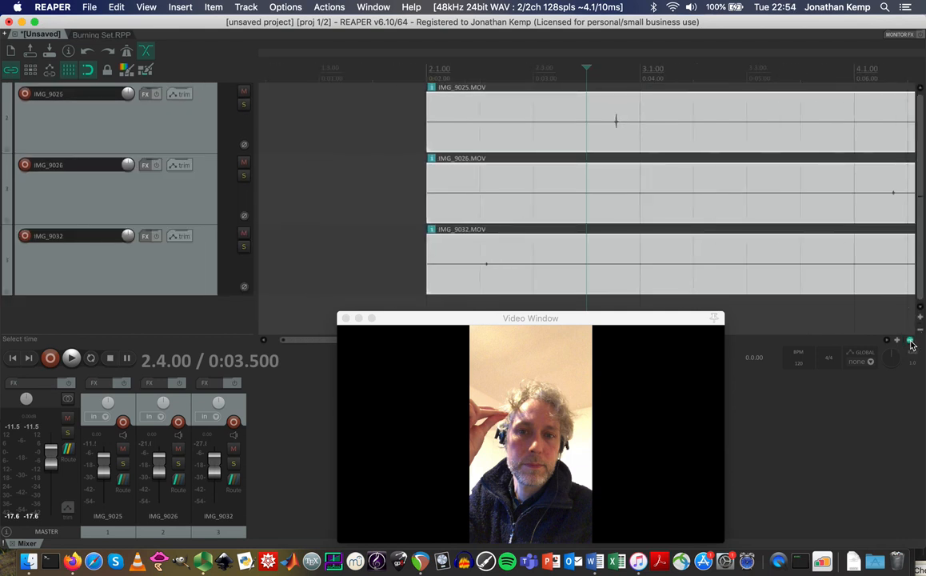
scroll(787, 275, "right", 3)
scroll(788, 275, "right", 2)
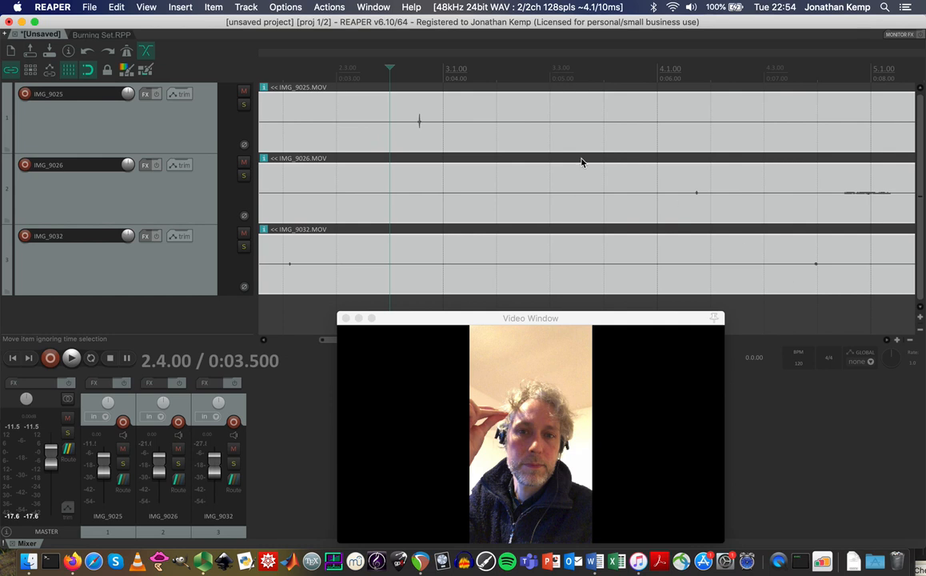
Roughly align IMG_9025, IMG_9026 and IMG_9032 with grid snapping turned off.
left_click_drag(417, 124, 635, 138)
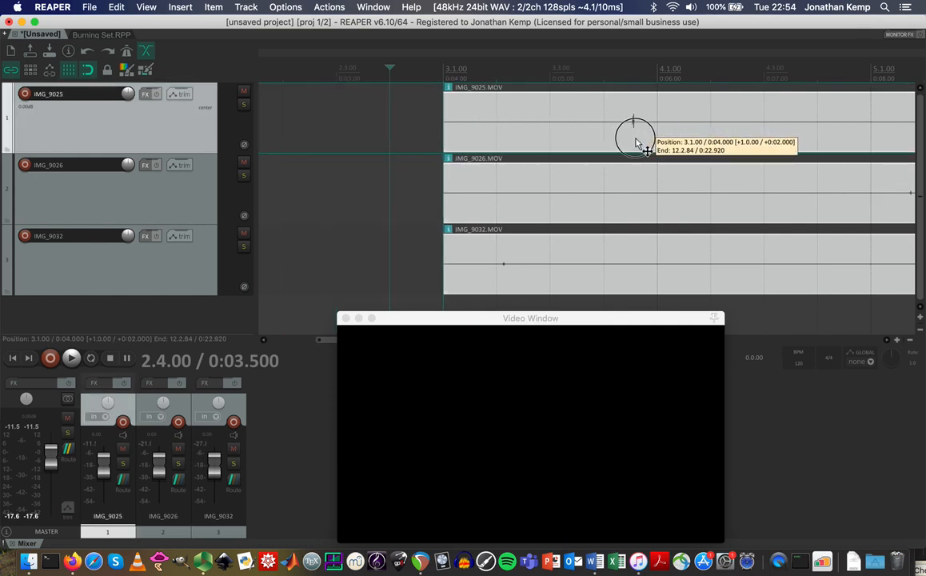
left_click(402, 187)
left_click_drag(678, 189, 570, 190)
left_click_drag(632, 119, 796, 139)
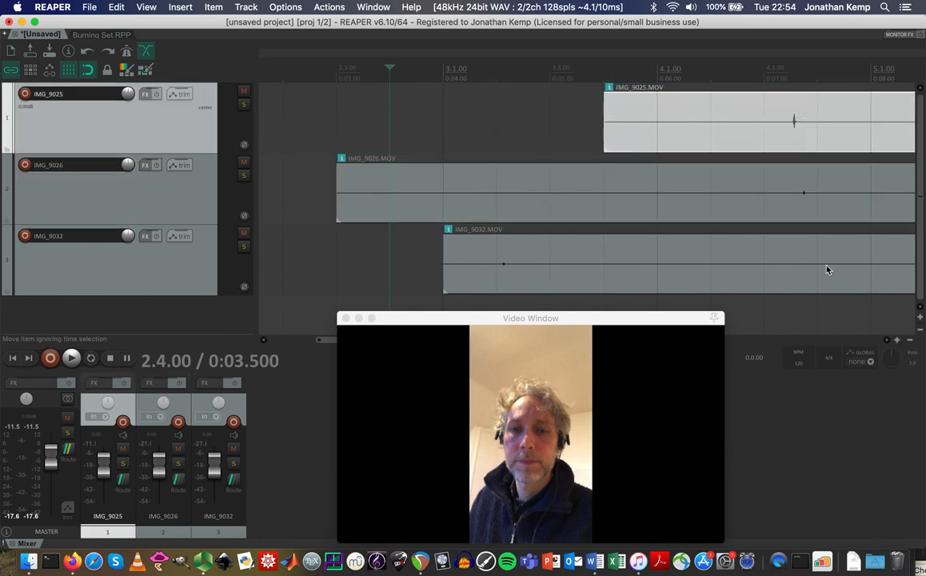
scroll(827, 270, "right", 3)
scroll(827, 270, "right", 4)
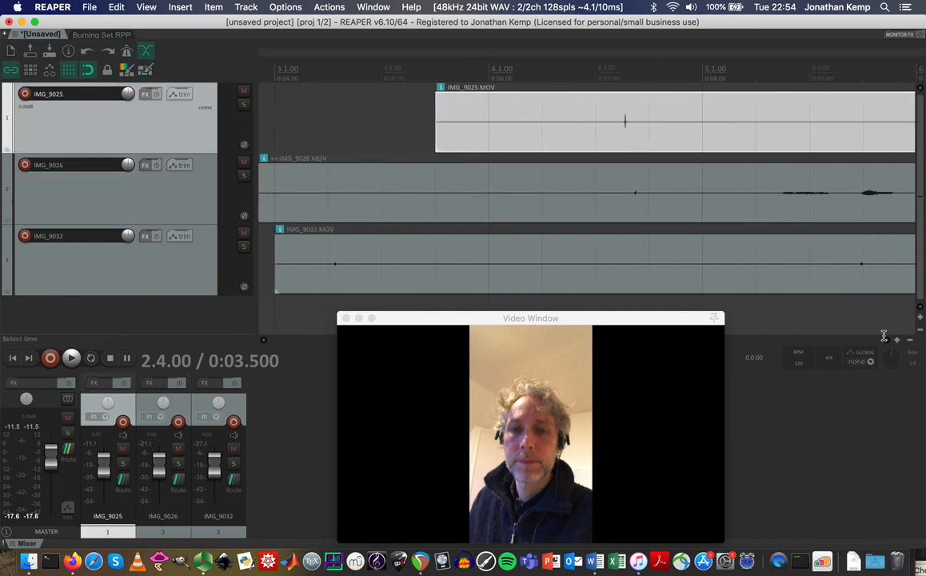
left_click_drag(865, 270, 628, 268)
mouse_move(631, 205)
left_mouse_down()
mouse_move(694, 205)
mouse_move(632, 200)
left_mouse_up()
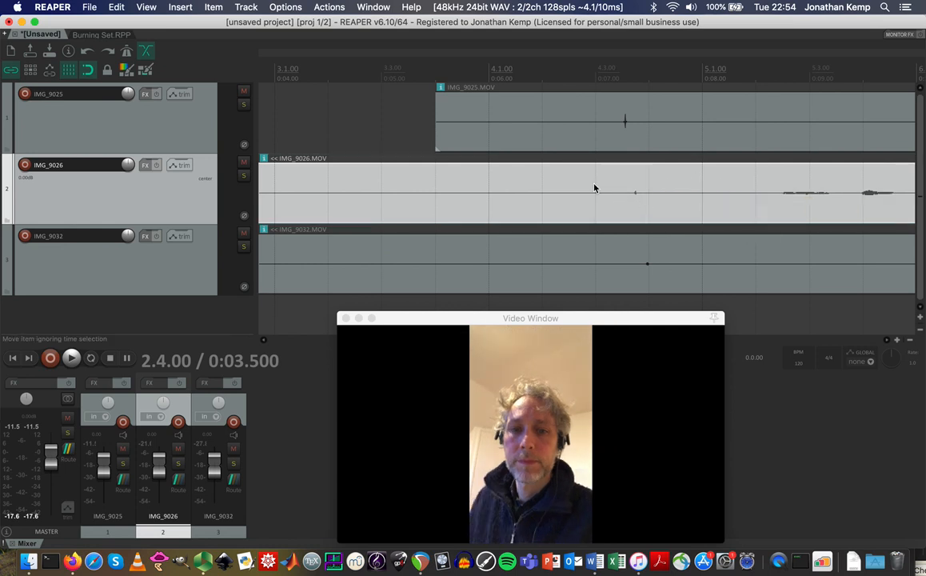
left_click(89, 72)
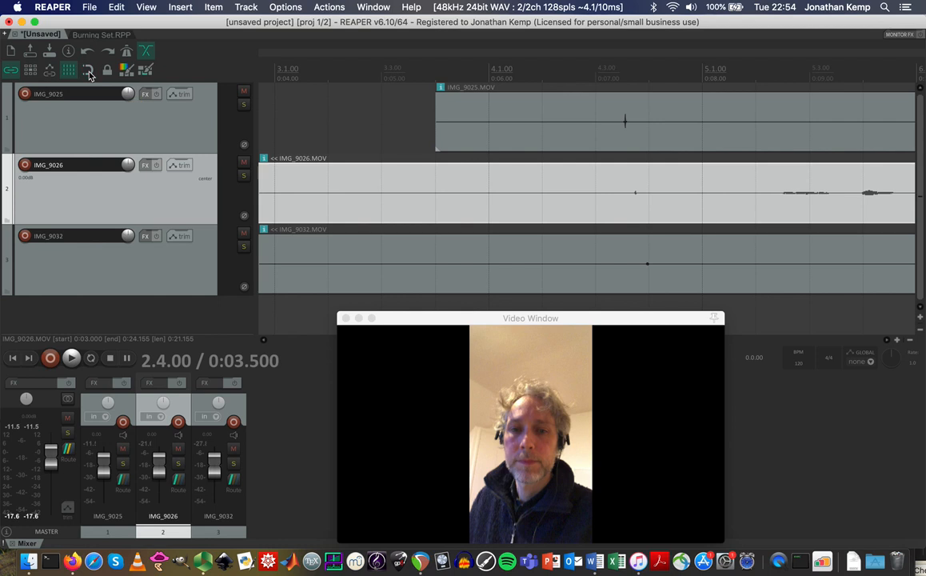
left_click_drag(637, 195, 657, 214)
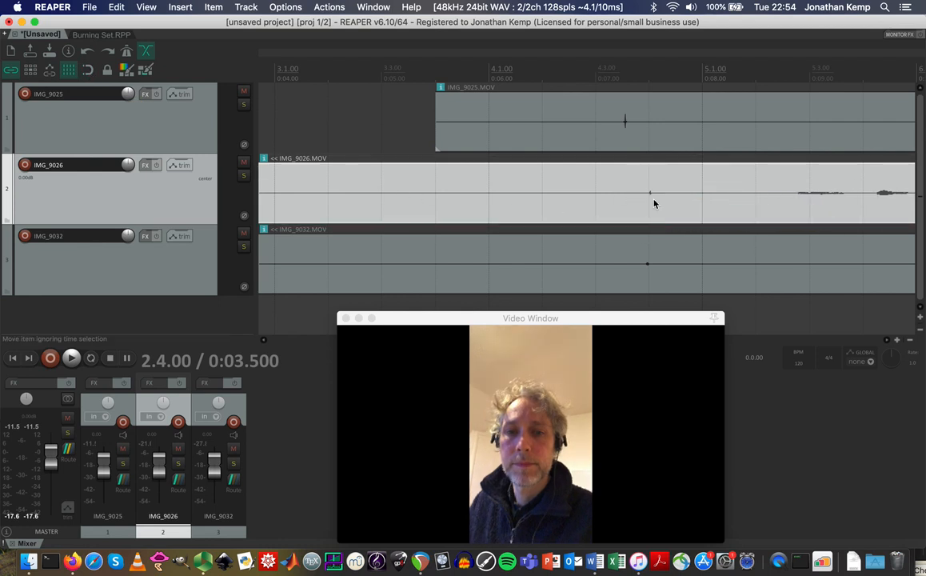
left_click_drag(629, 133, 653, 149)
left_click(647, 73)
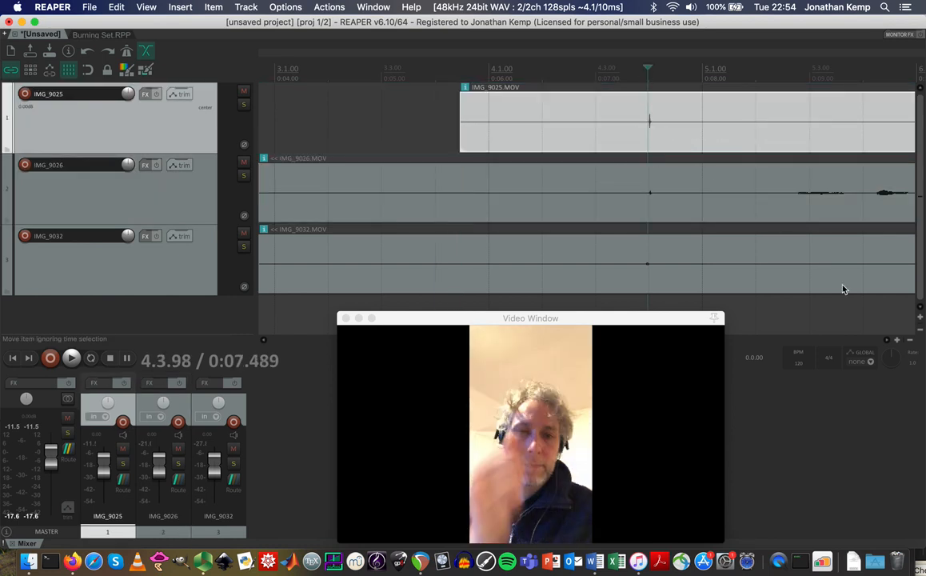
Zoom in on the clap and fine-tune all three clips so their spikes line up.
left_click(897, 339)
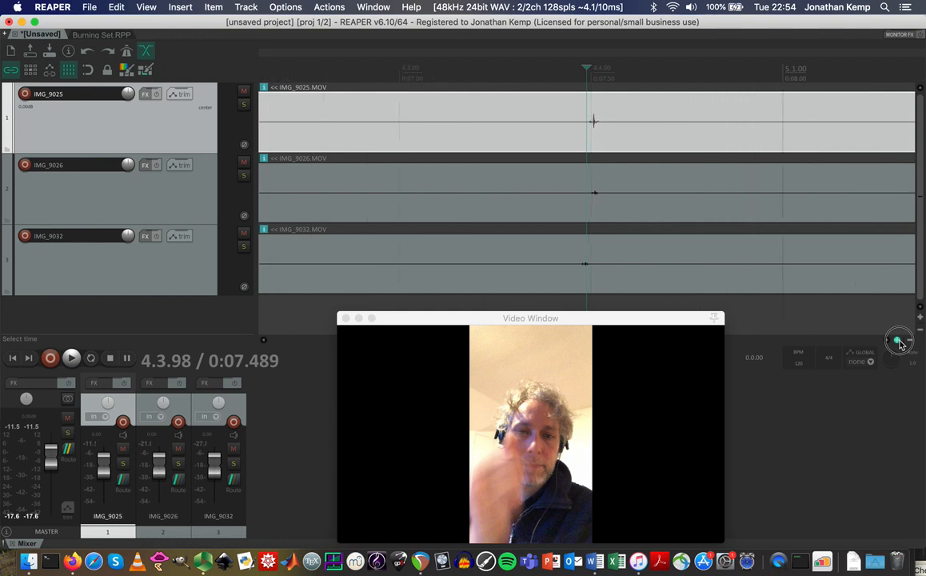
left_click(899, 343)
left_click(899, 342)
left_click(899, 342)
left_click_drag(601, 266, 725, 266)
left_click_drag(722, 128, 741, 128)
left_click(736, 74)
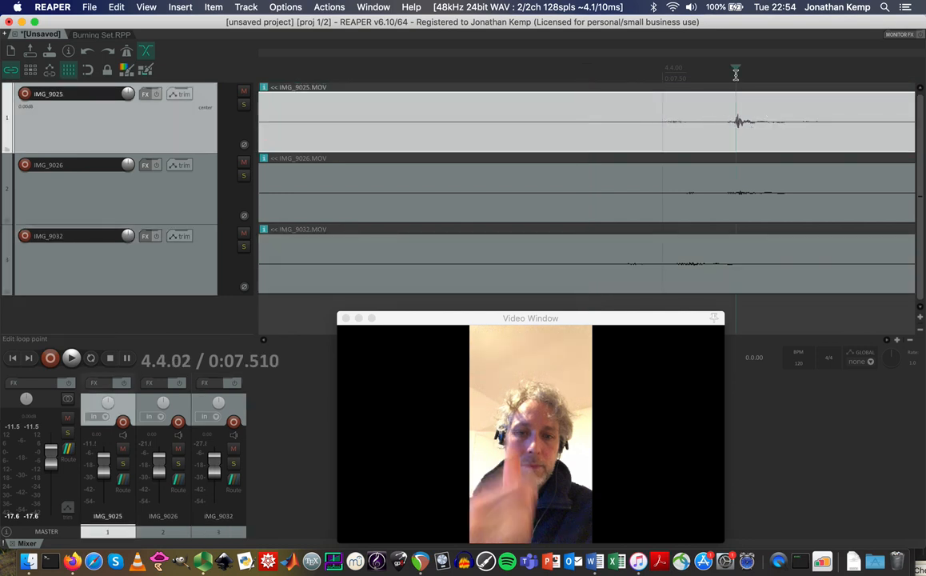
left_click(900, 342)
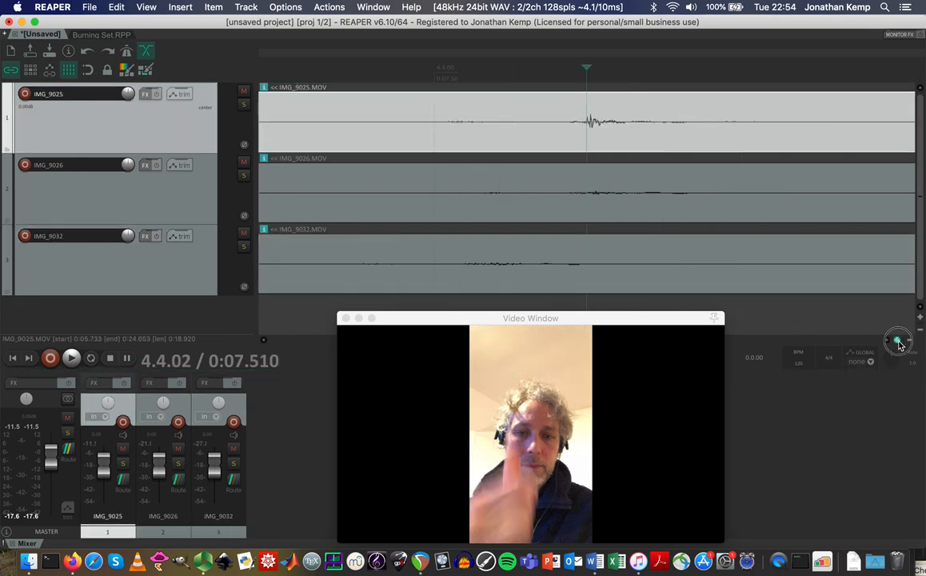
left_click_drag(528, 283, 809, 275)
left_click(910, 340)
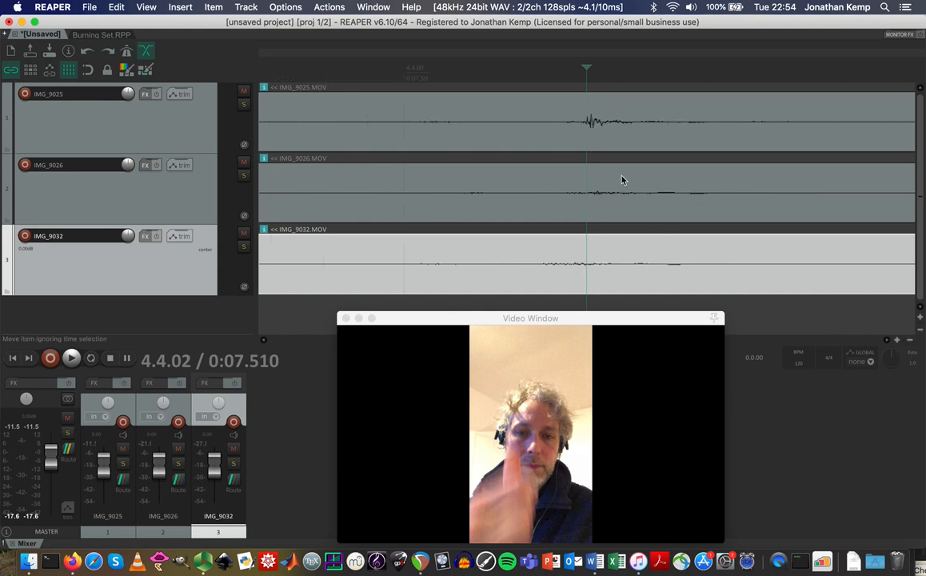
left_click_drag(594, 201, 580, 202)
left_click_drag(594, 126, 580, 128)
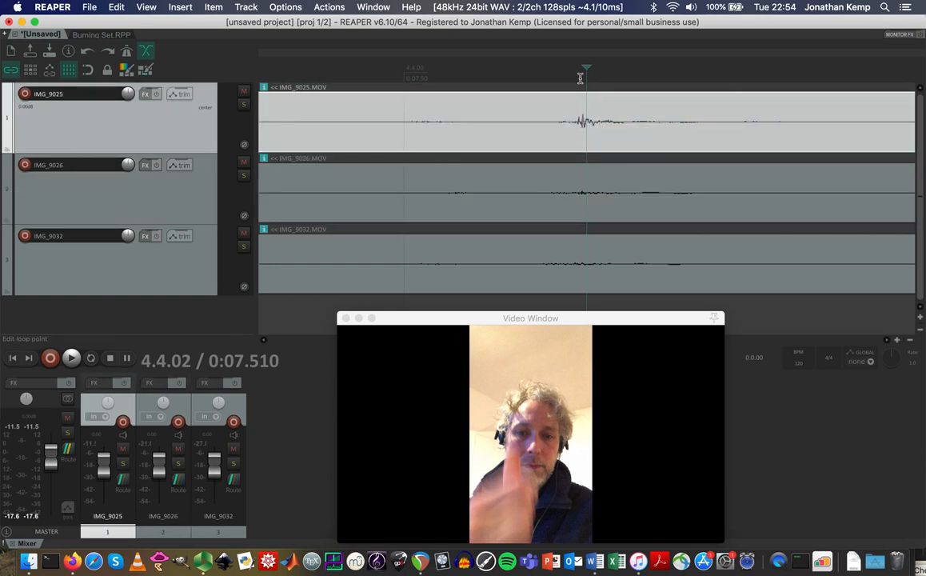
left_click(910, 342)
left_click_drag(910, 343, 908, 347)
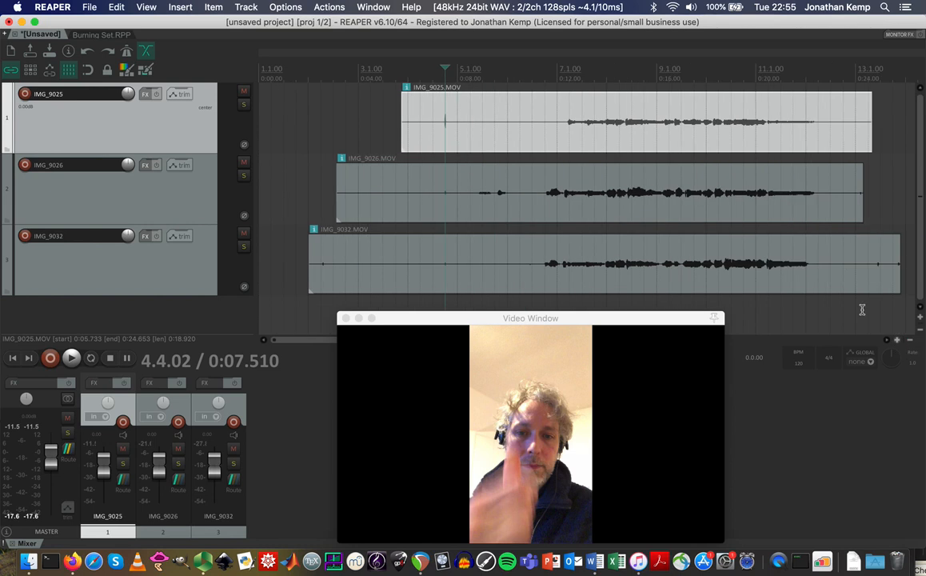
Play the clips to check sync, then move the edit point to 0:14.361.
left_click(534, 74)
key("space")
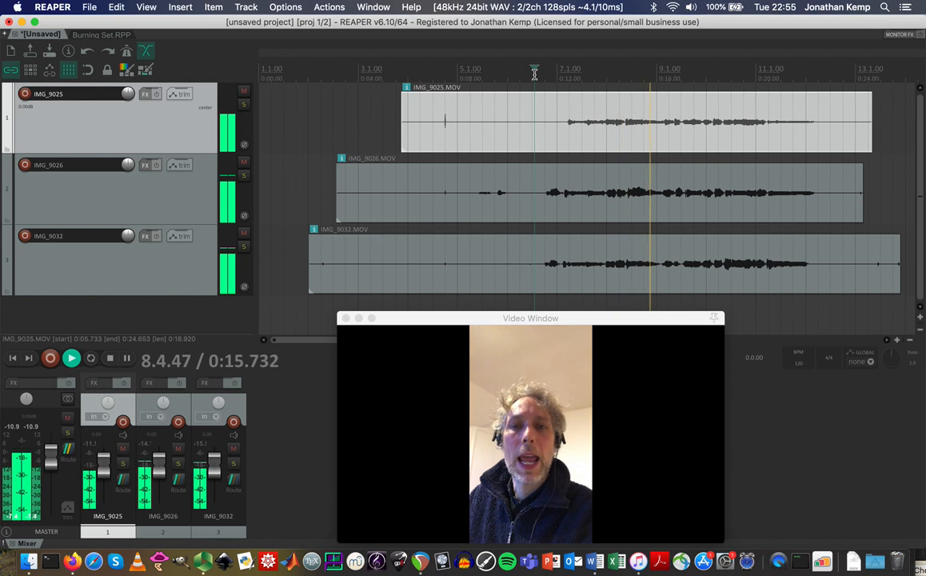
key("space")
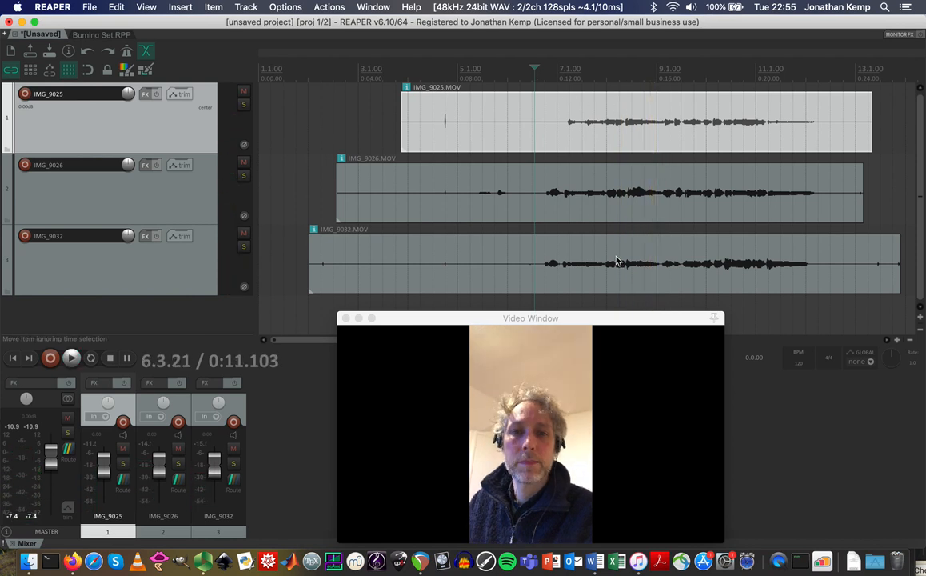
left_click(615, 78)
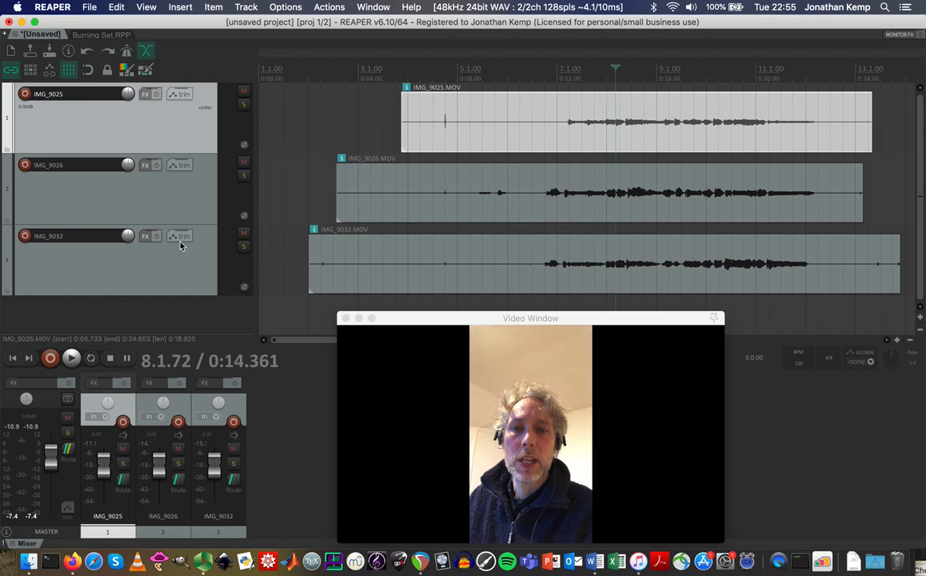
left_click(244, 7)
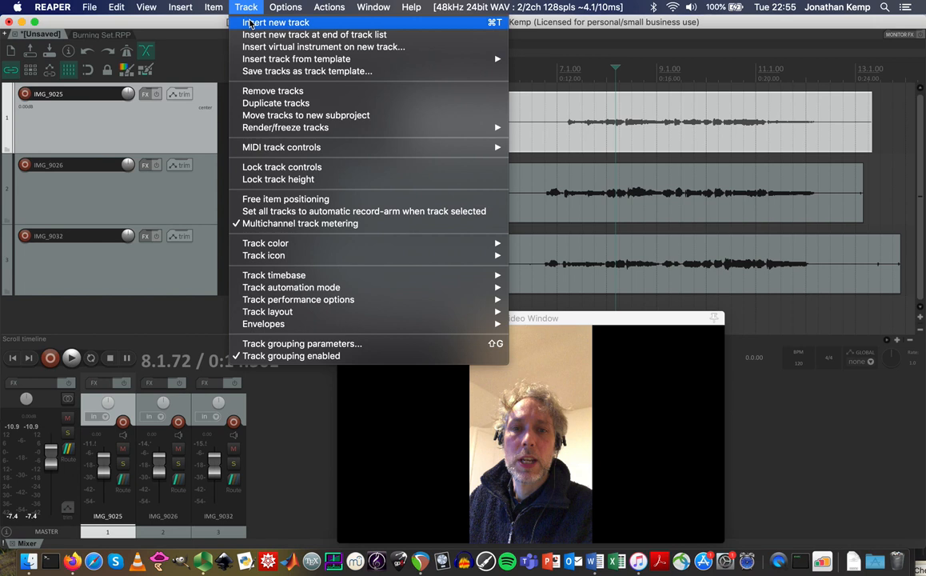
Insert a new track, move it to the top, and add a Video processor effect.
left_click(264, 22)
left_click_drag(179, 216, 187, 104)
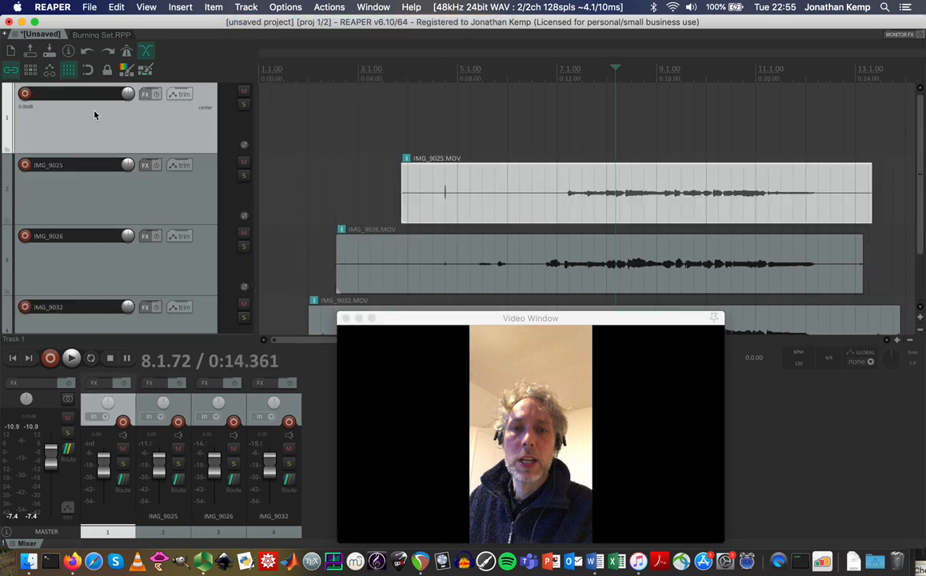
left_click(144, 94)
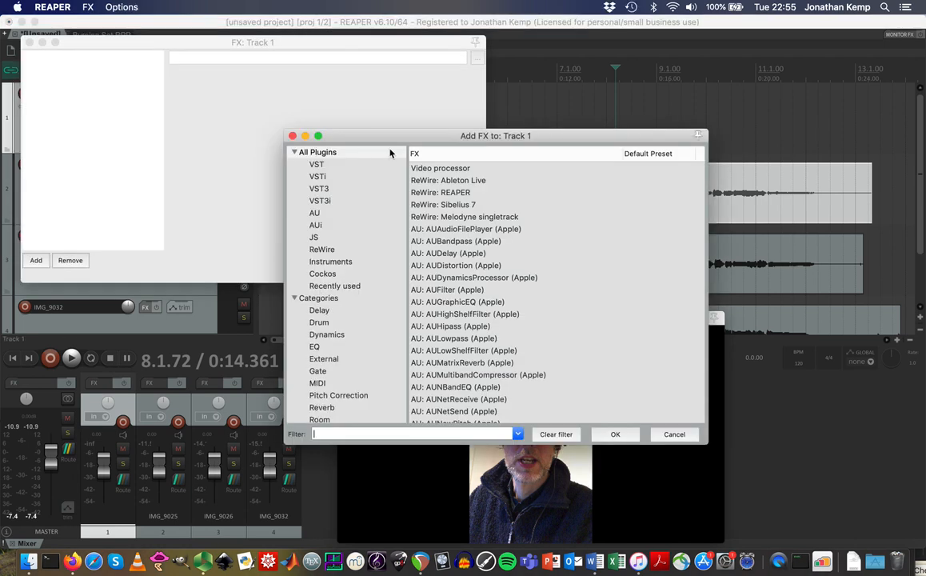
left_click(430, 169)
double_click(430, 169)
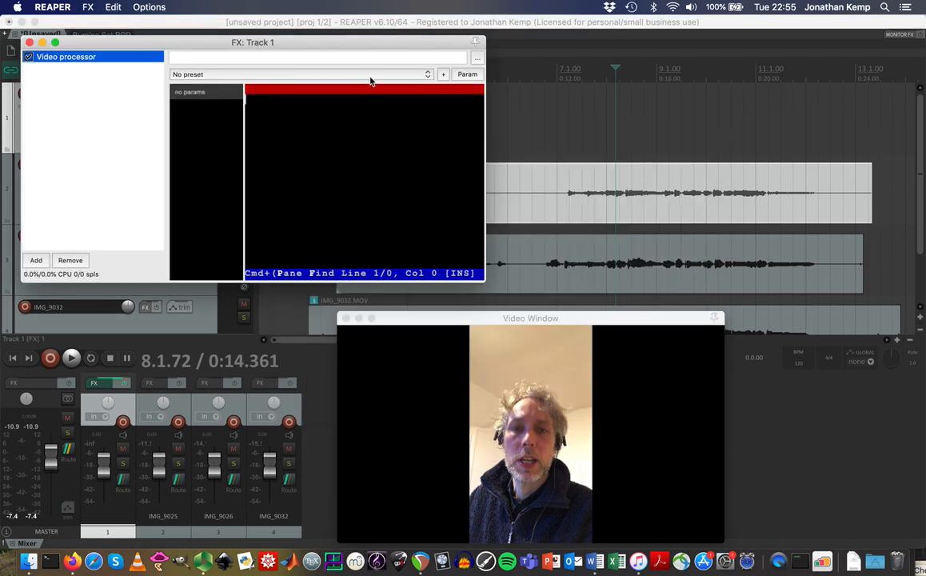
Copy the video-grid code from the forum post in Firefox.
left_click(72, 562)
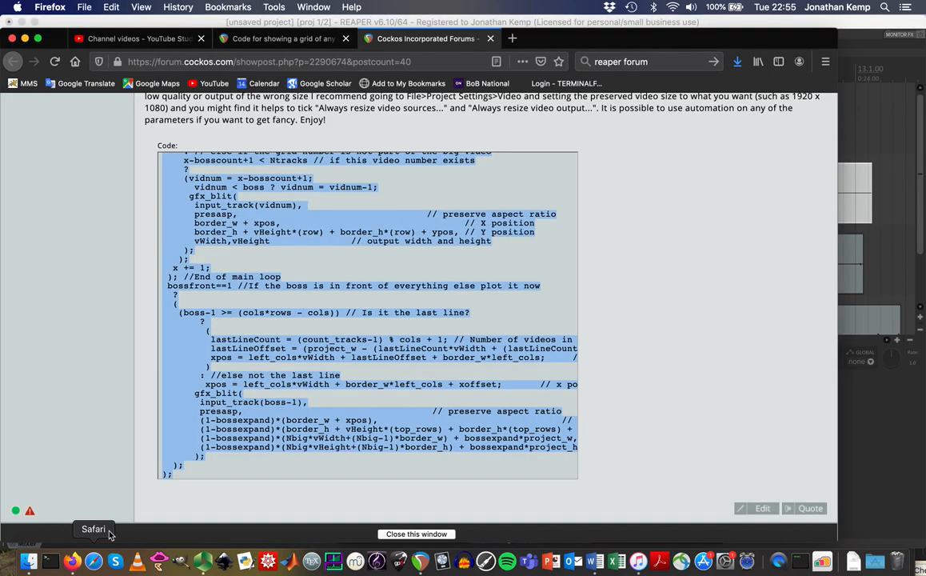
right_click(360, 223)
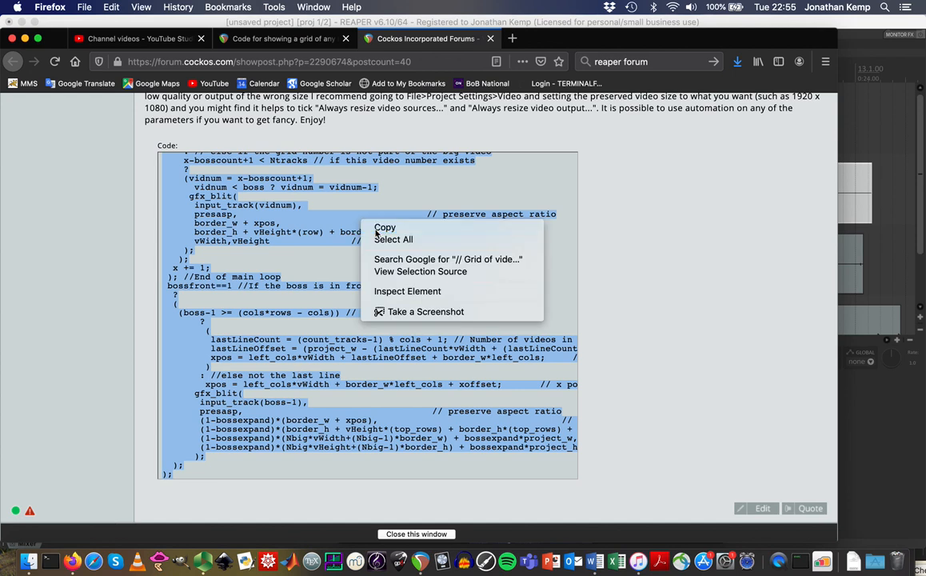
left_click(376, 227)
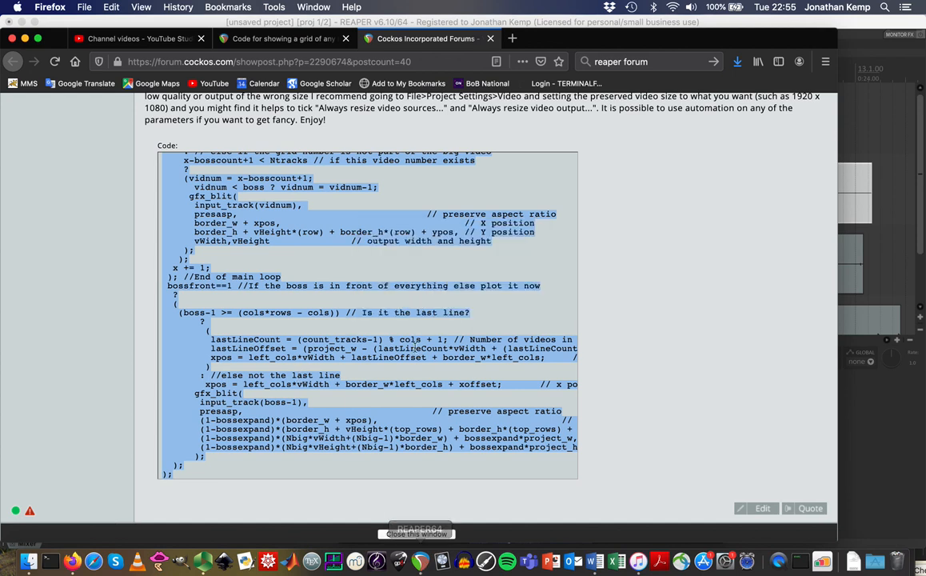
left_click(422, 560)
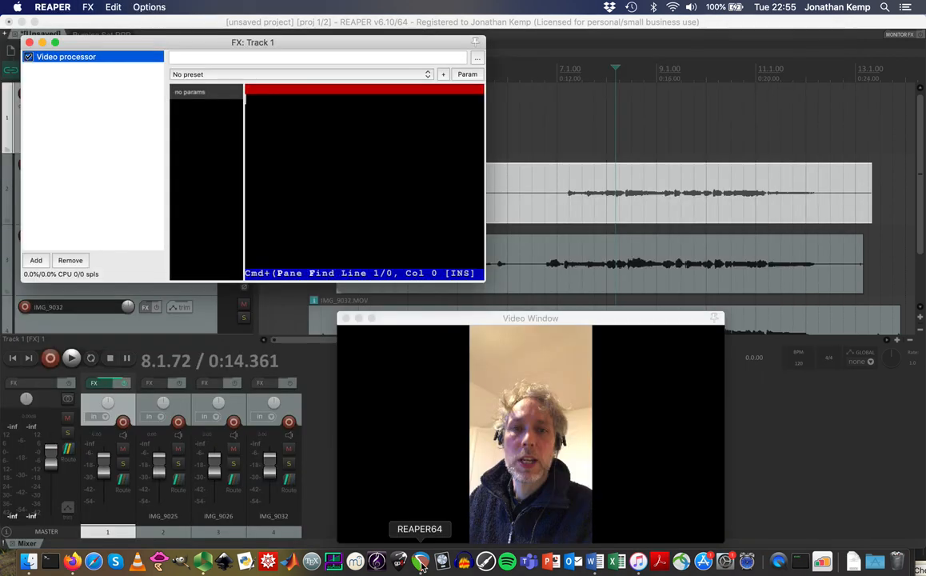
Paste and compile the grid code in the Video processor editor, then rearrange the FX and Video windows.
left_click(286, 115)
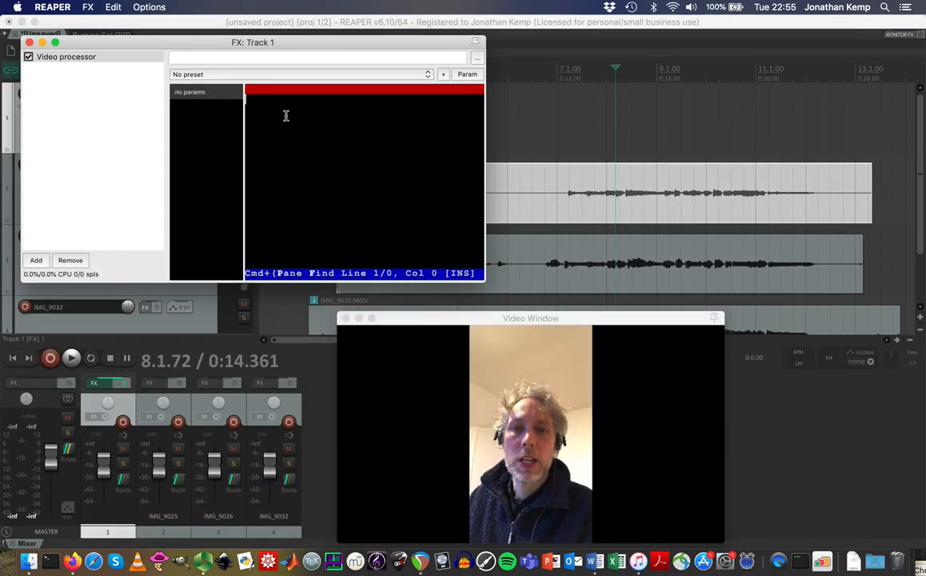
key("super+v")
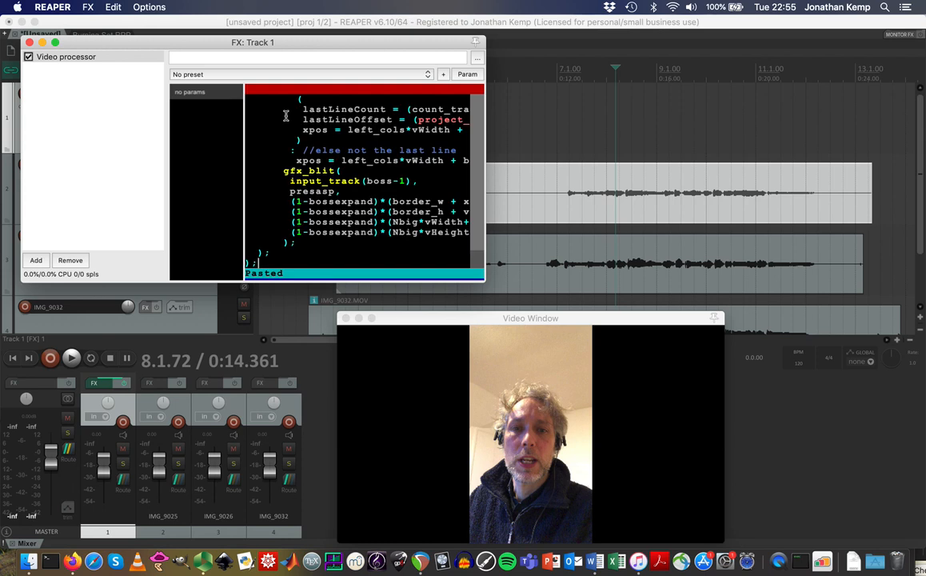
key("super+s")
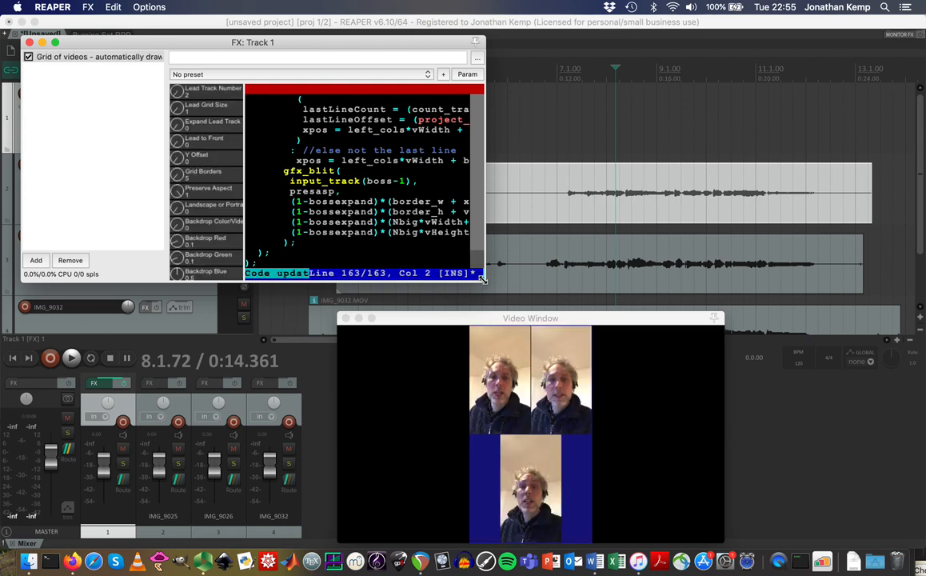
left_click_drag(482, 278, 490, 307)
left_click_drag(592, 324, 762, 196)
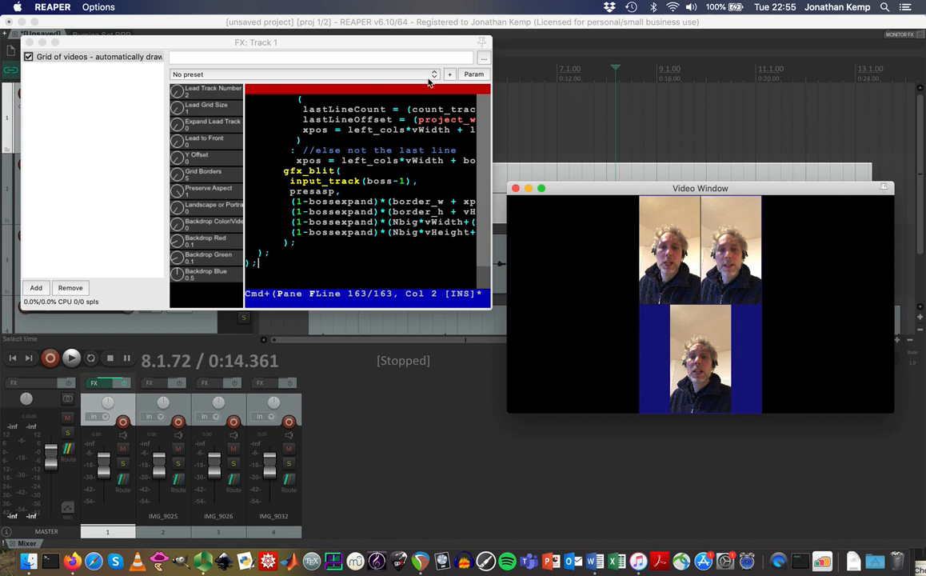
left_click_drag(368, 48, 426, 273)
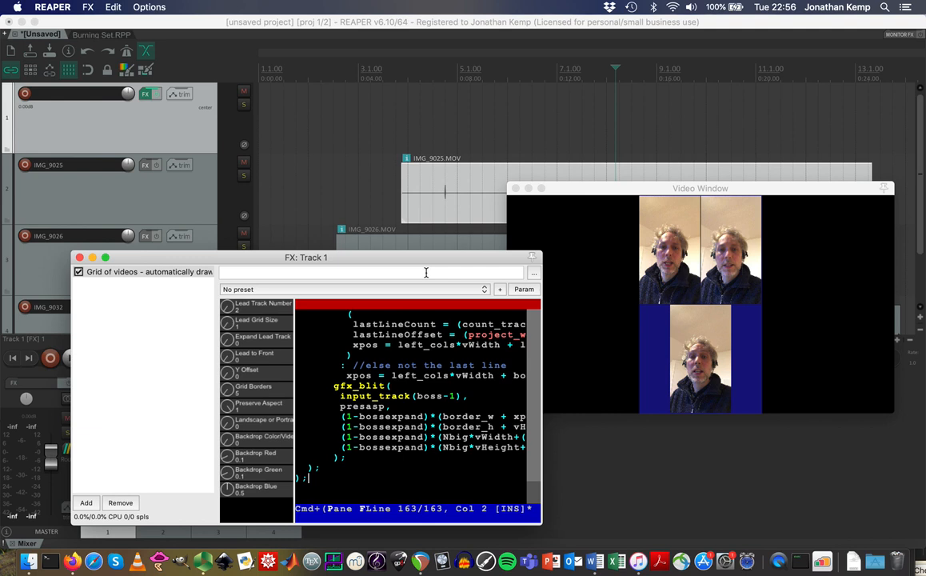
Enter width 1920 and height 1080 in the Video tab of Project Settings and apply.
left_click(193, 23)
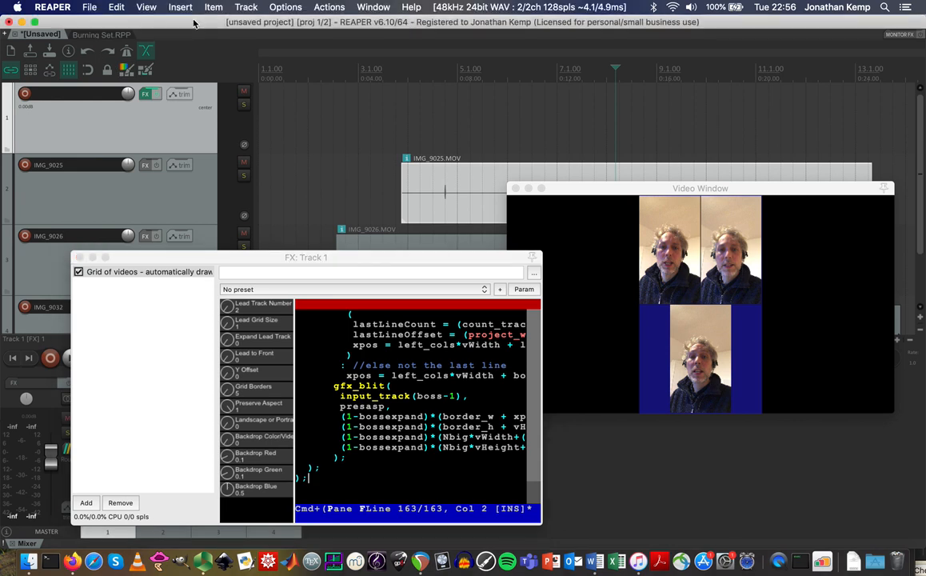
left_click(90, 7)
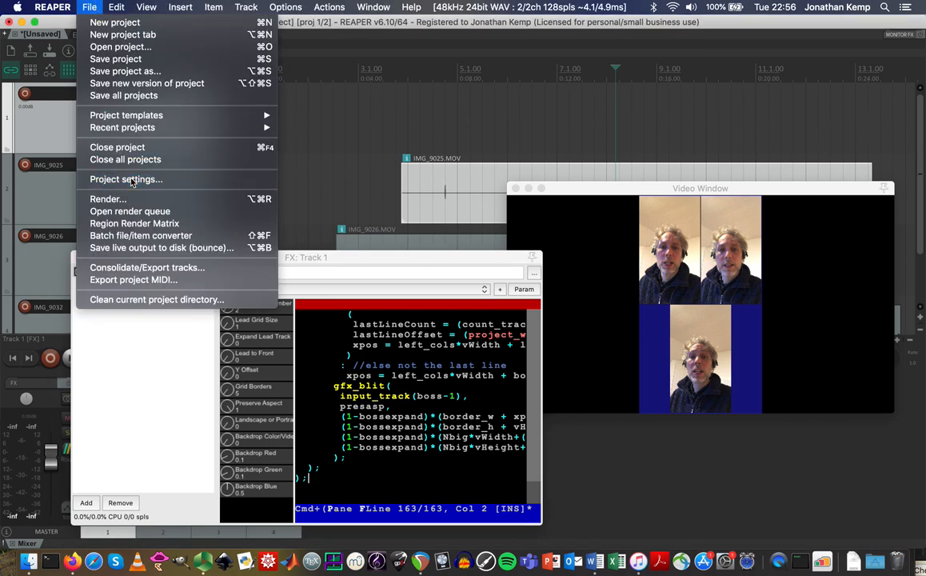
left_click(125, 179)
left_click(237, 127)
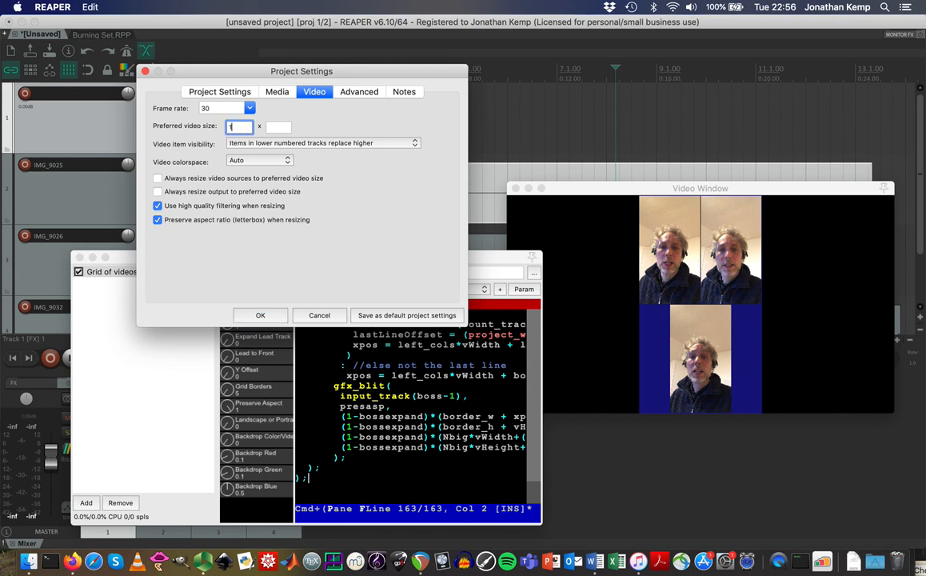
key("Tab")
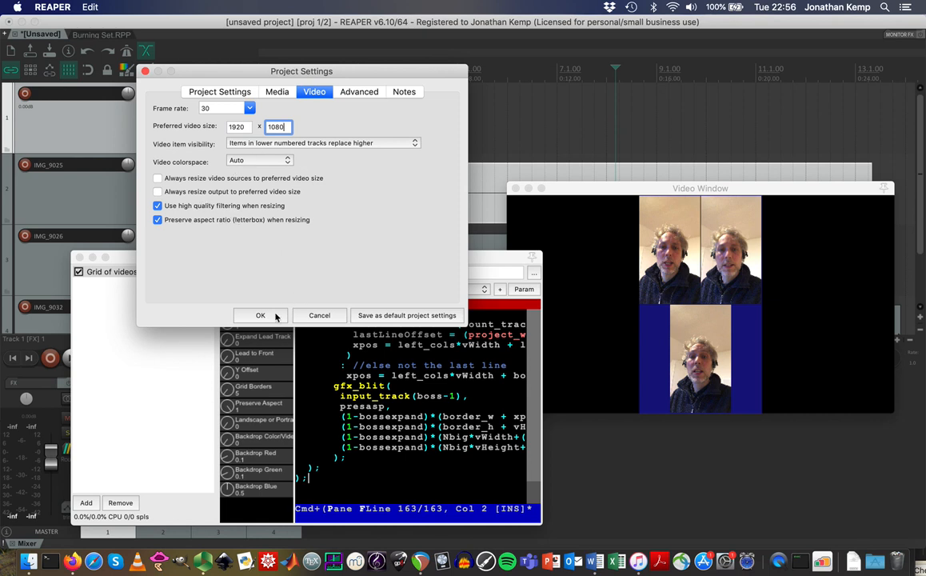
left_click(272, 319)
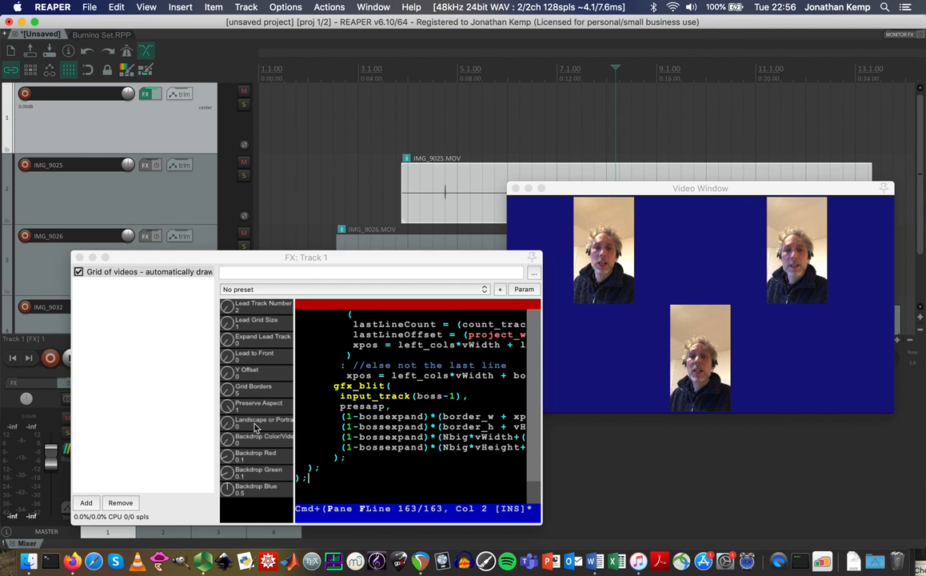
Switch the grid layout to portrait and reposition the video preview and FX windows.
left_click_drag(229, 428, 235, 358)
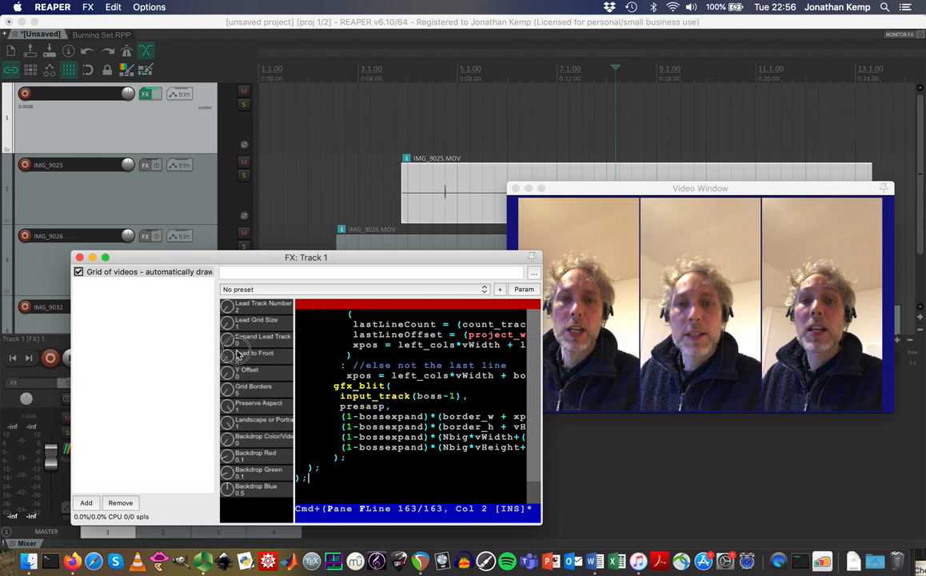
left_click_drag(626, 193, 630, 133)
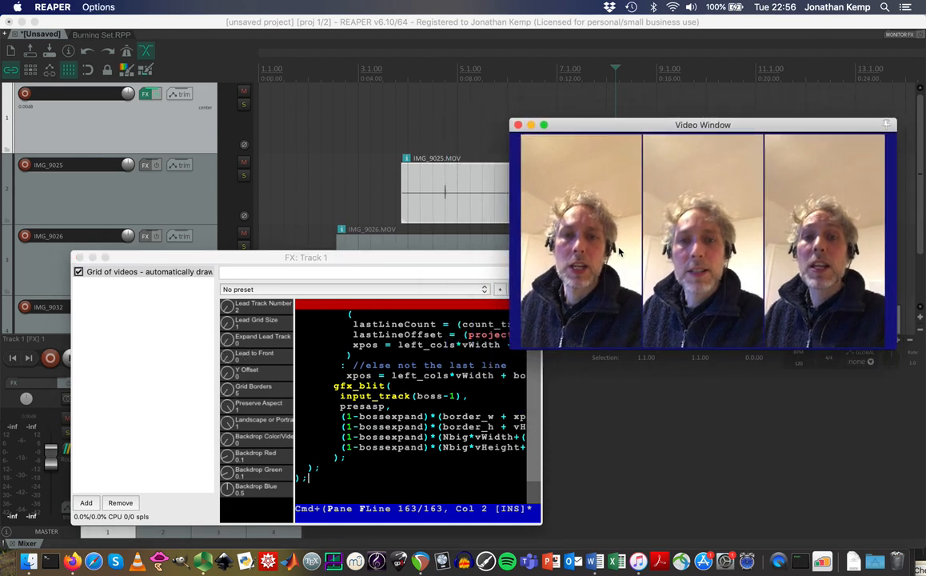
left_click_drag(747, 126, 659, 327)
left_click_drag(920, 246, 920, 319)
left_click_drag(488, 256, 336, 395)
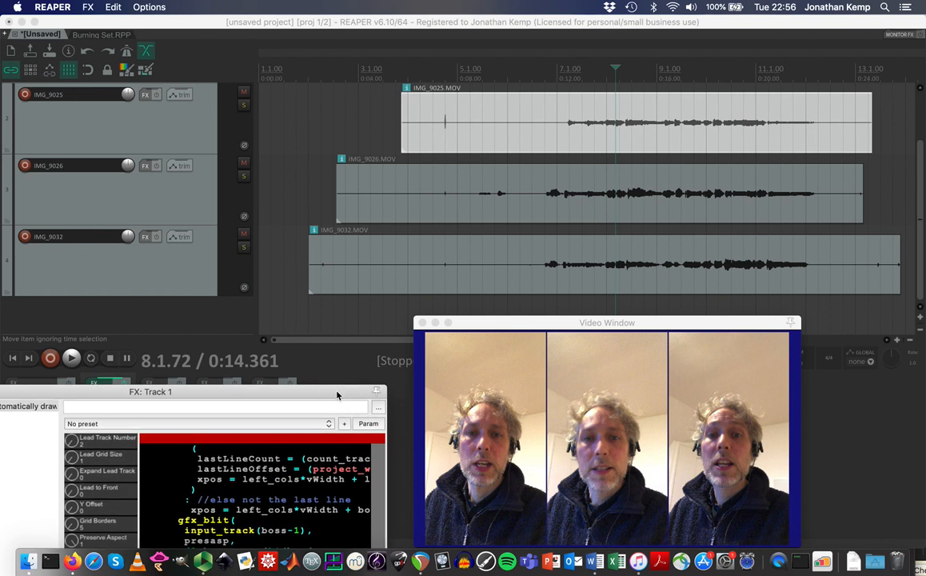
Play the grid from 6.3.52, then drag the FX window aside to reveal the mixer.
left_click(538, 78)
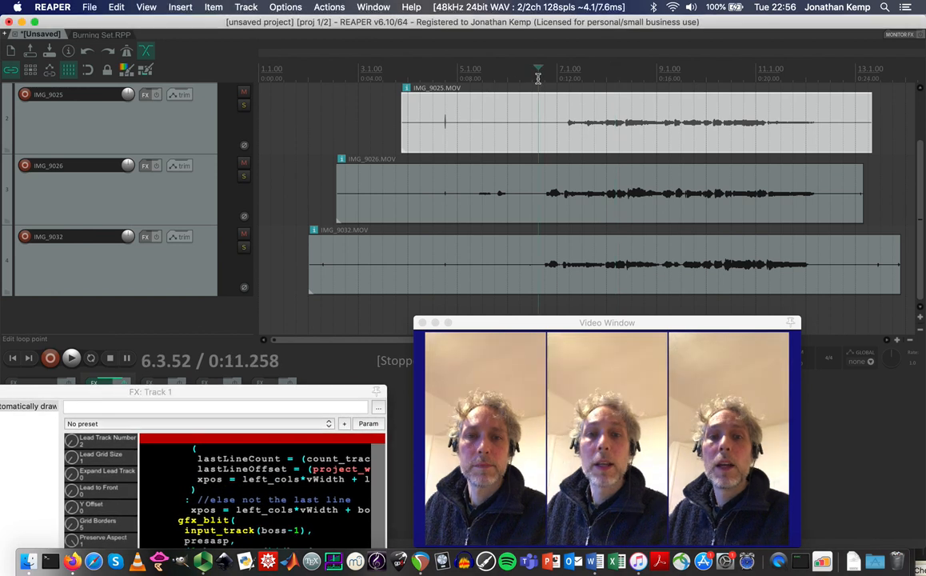
key("space")
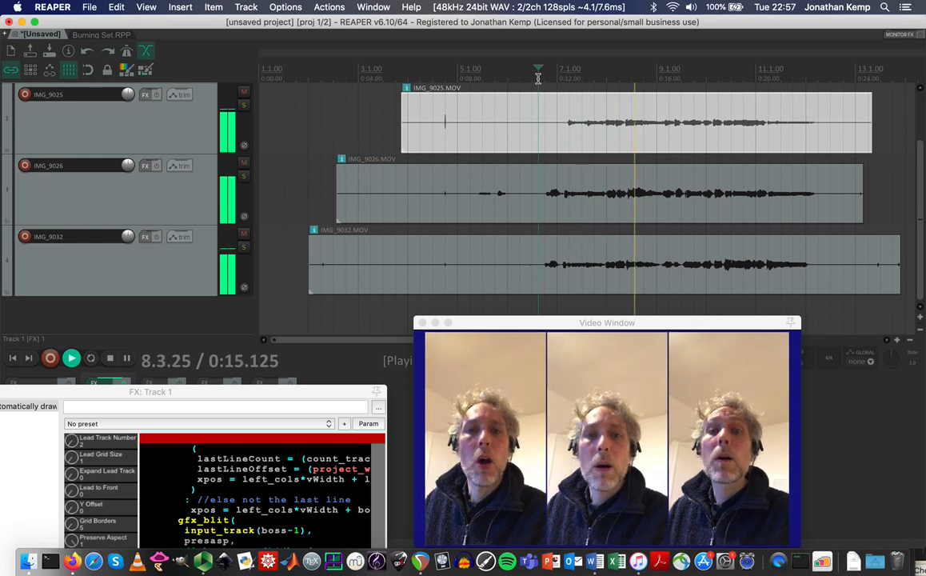
key("space")
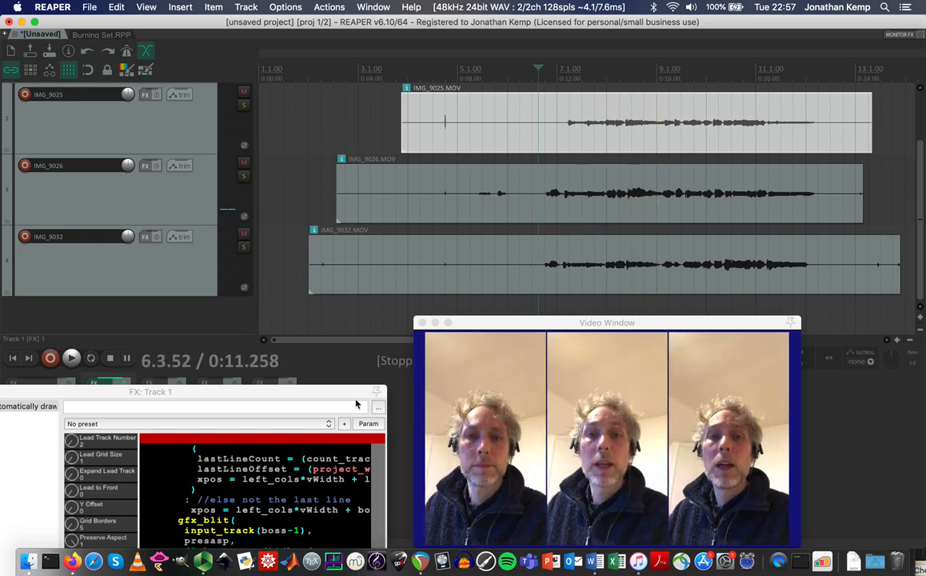
left_click_drag(341, 392, 798, 471)
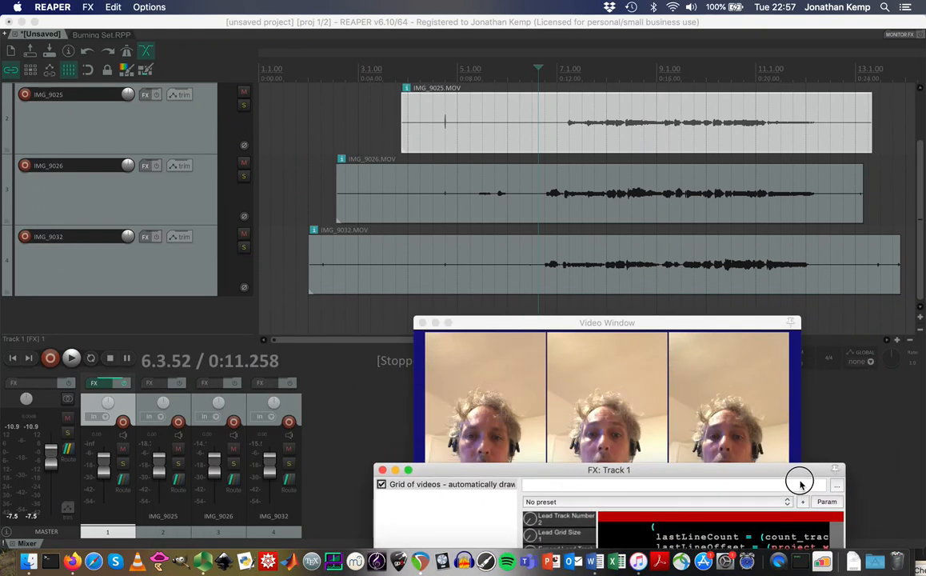
Centre IMG_9025's pan, pan IMG_9032 to 72% right, and play back to listen.
left_click(178, 422)
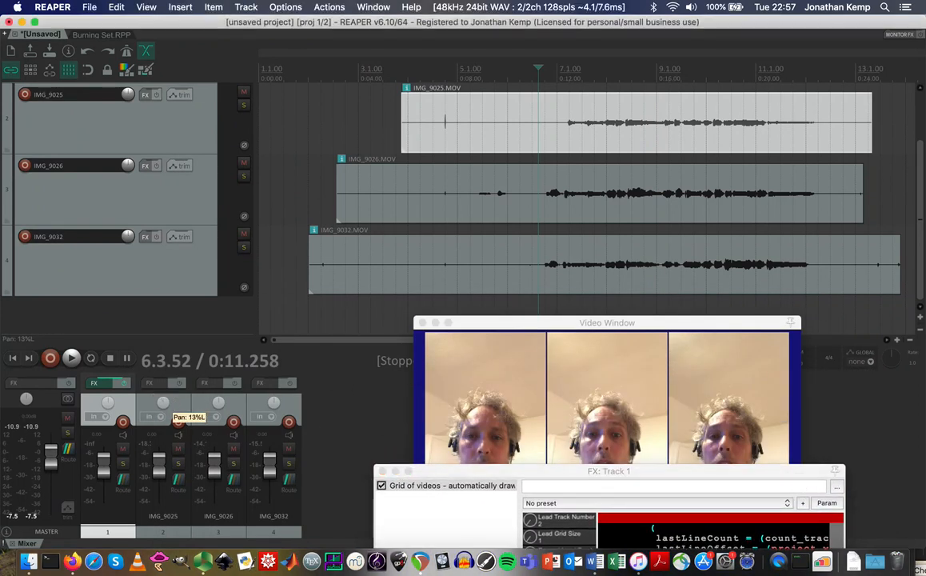
double_click(163, 404)
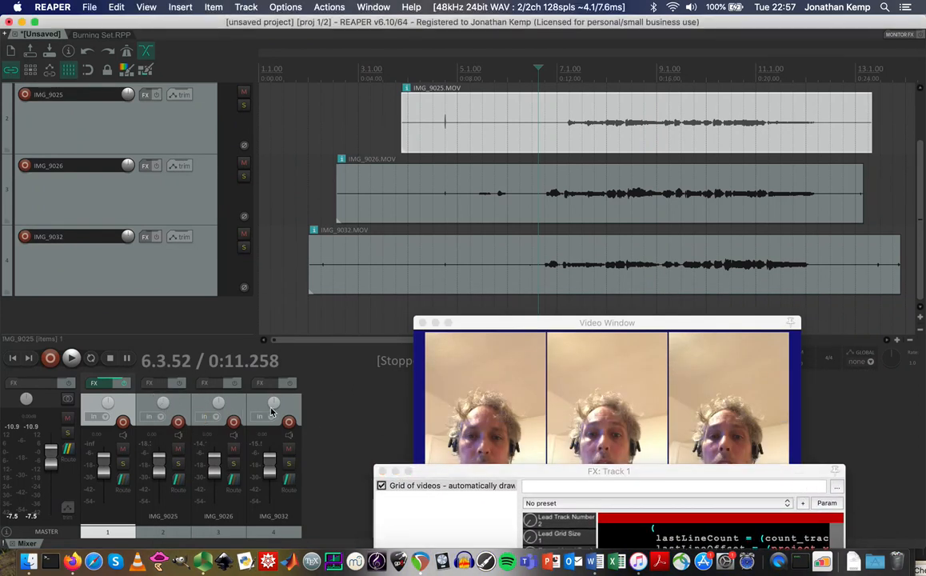
mouse_move(274, 403)
left_mouse_down()
mouse_move(273, 374)
mouse_move(273, 406)
left_mouse_up()
key("space")
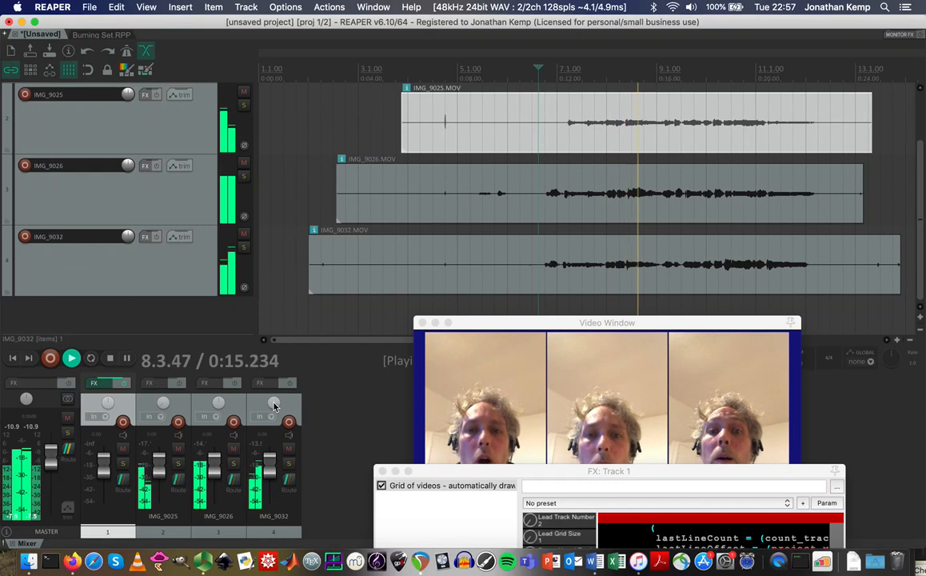
key("space")
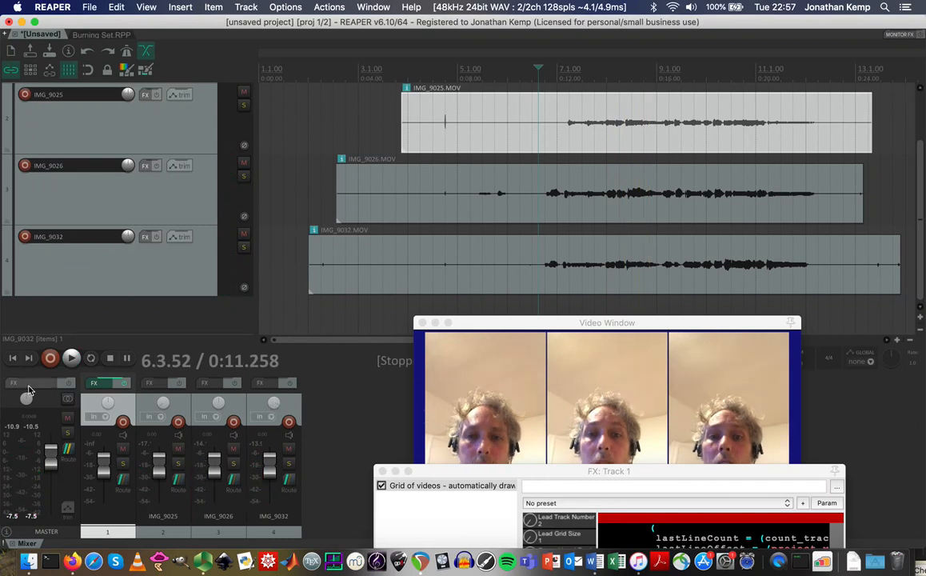
Add ReaVerbate to the master track and load its 'sink - wide wide' preset.
left_click(33, 385)
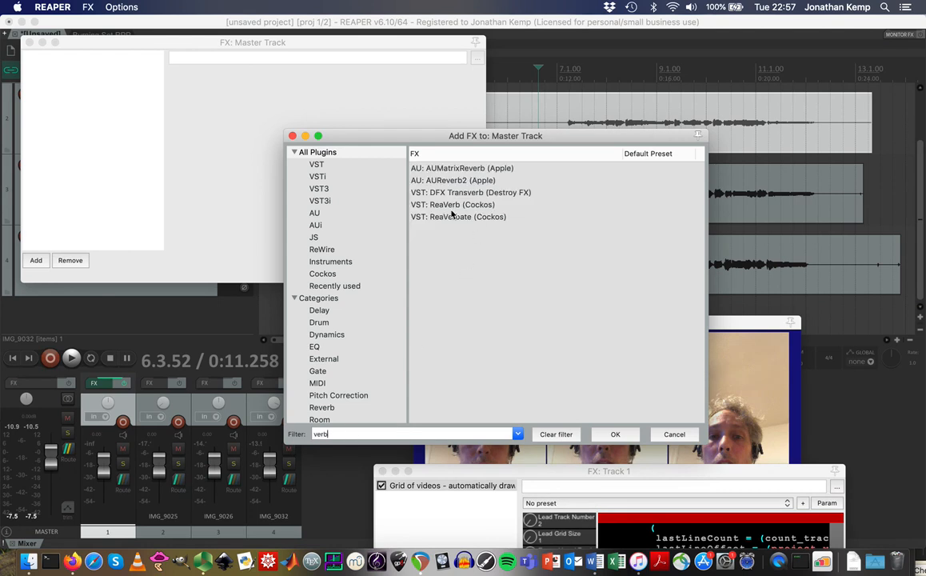
double_click(457, 216)
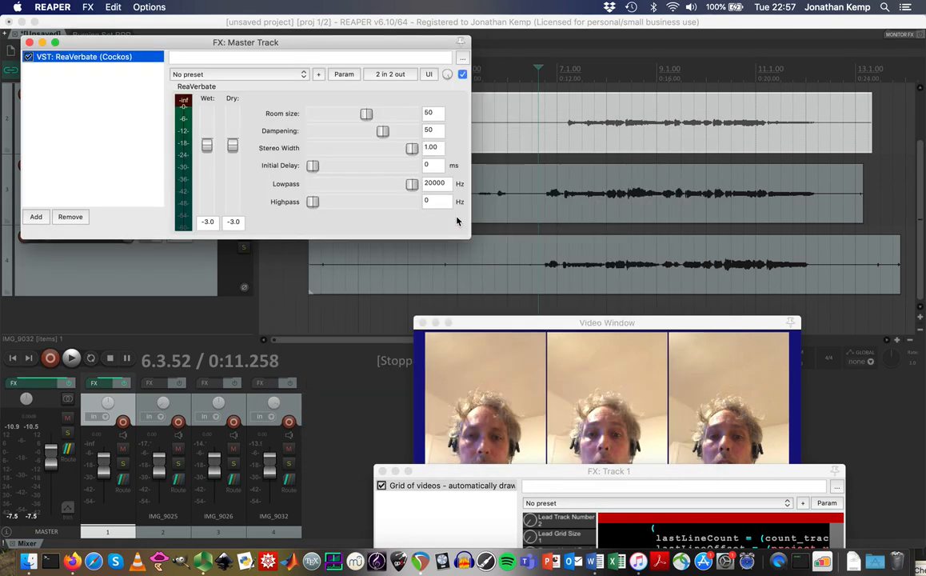
left_click(297, 74)
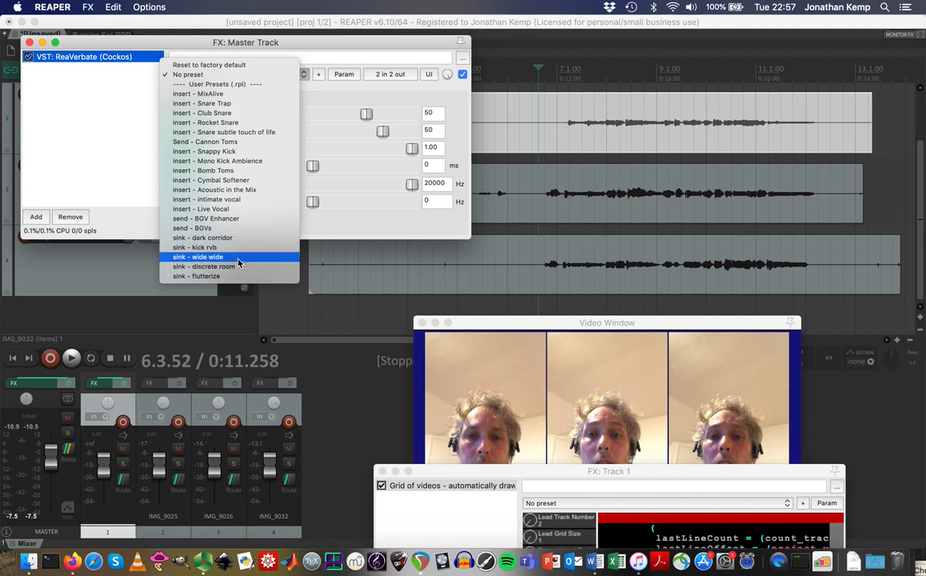
left_click(235, 258)
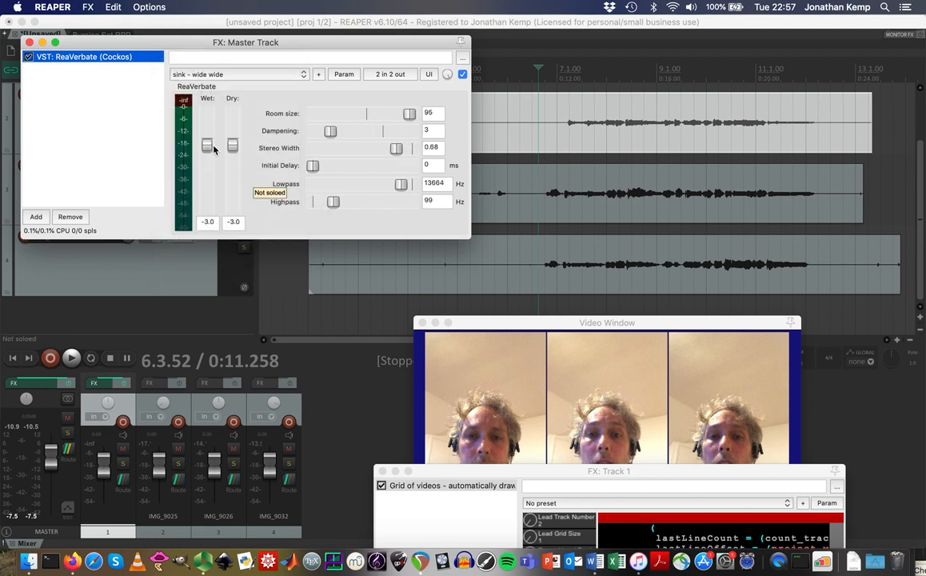
Lower the reverb's wet level to about -15.5 dB, listening during playback.
key("space")
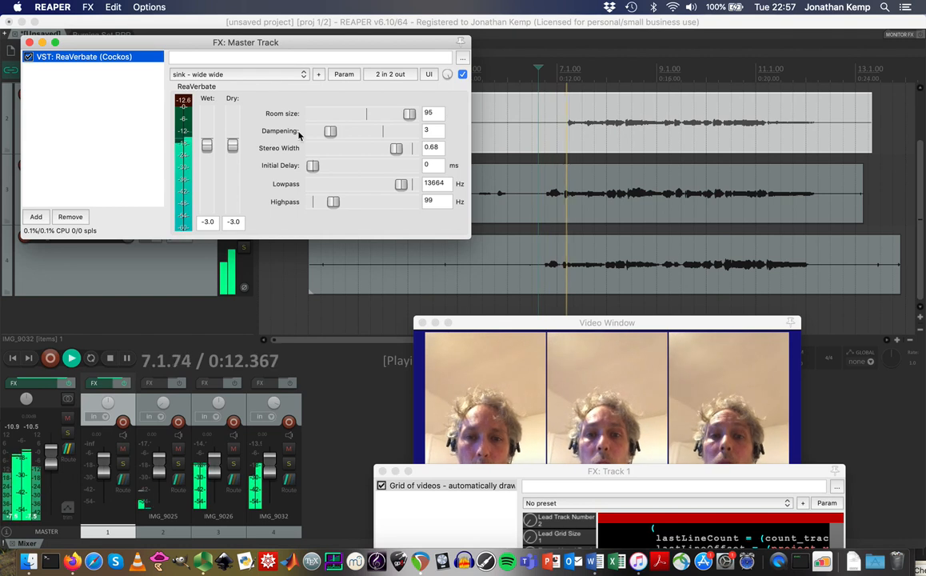
left_click_drag(213, 147, 209, 164)
key("space")
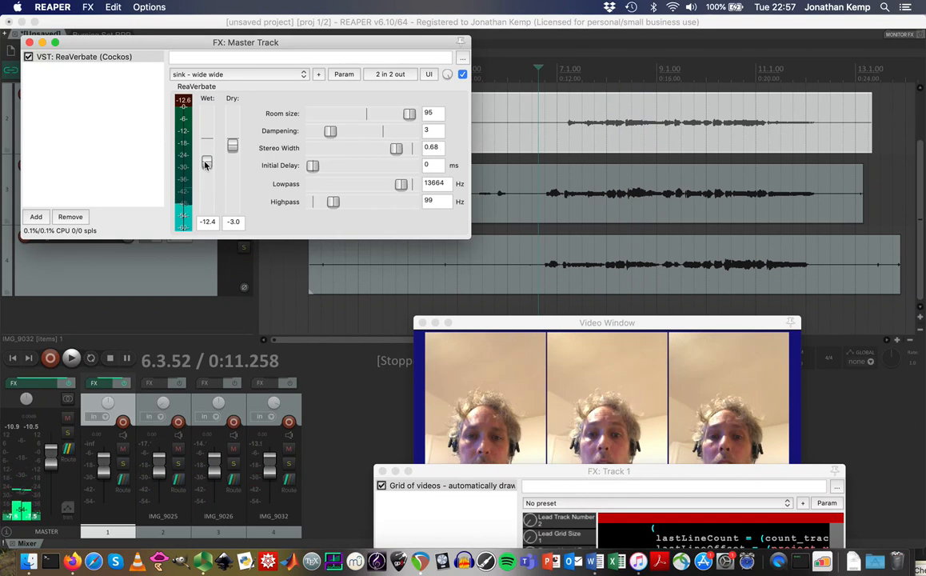
left_click_drag(205, 164, 205, 170)
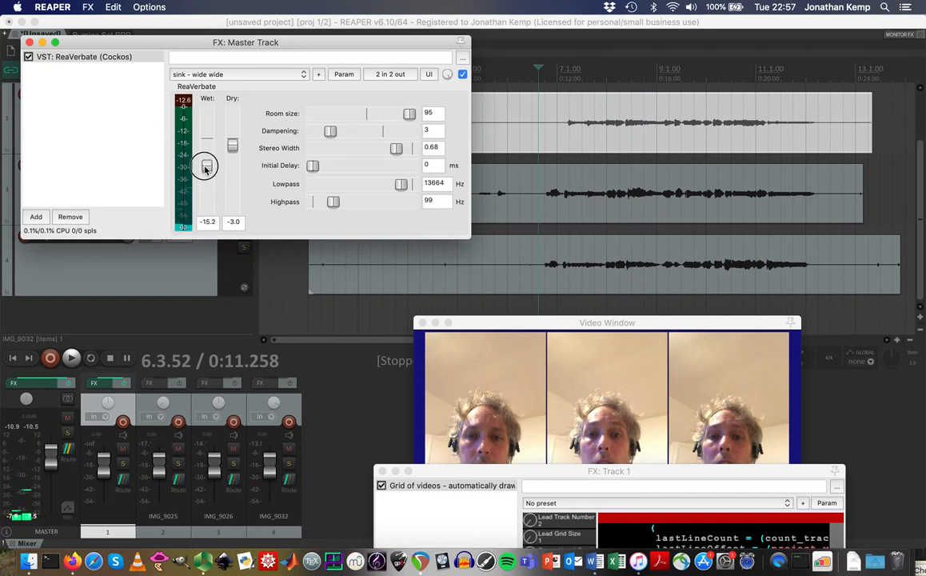
left_click(565, 69)
key("space")
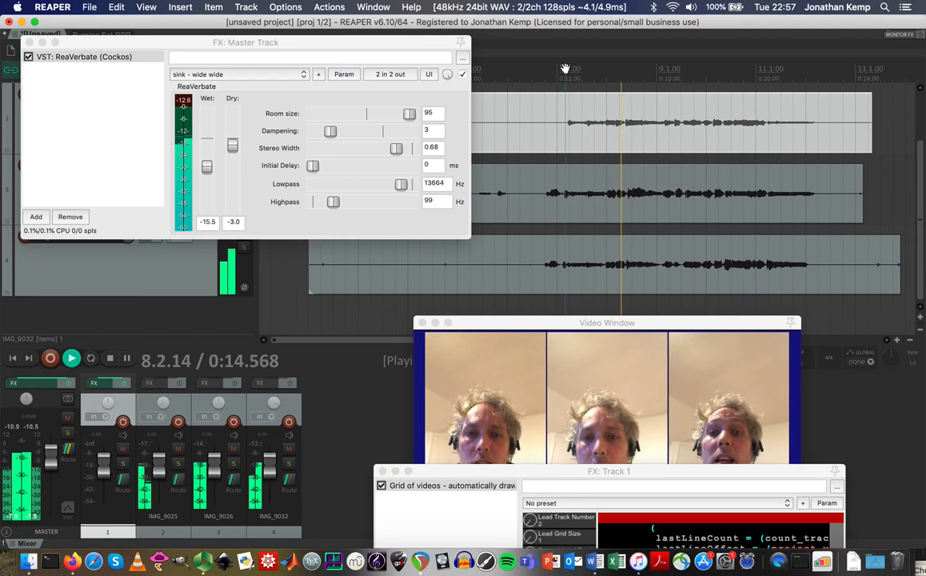
key("space")
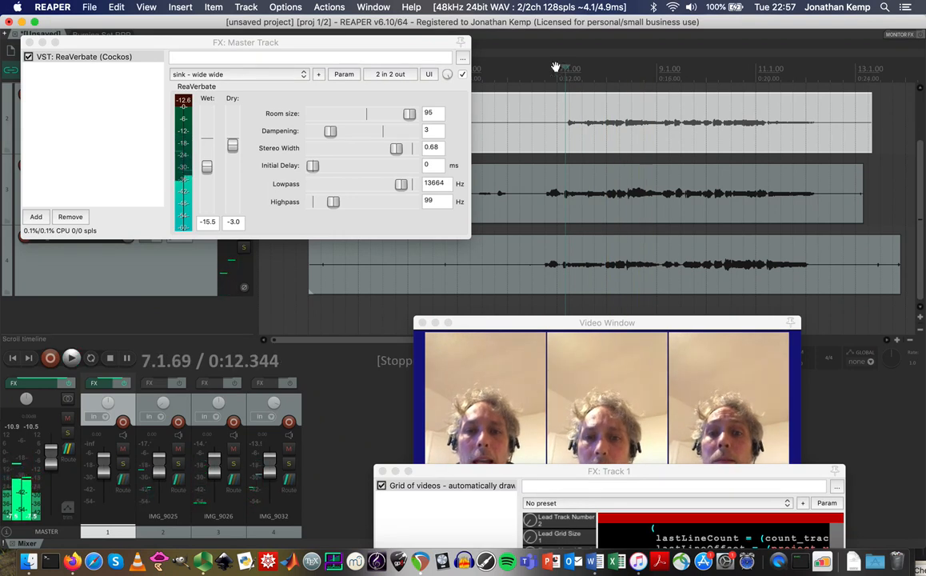
left_click(29, 43)
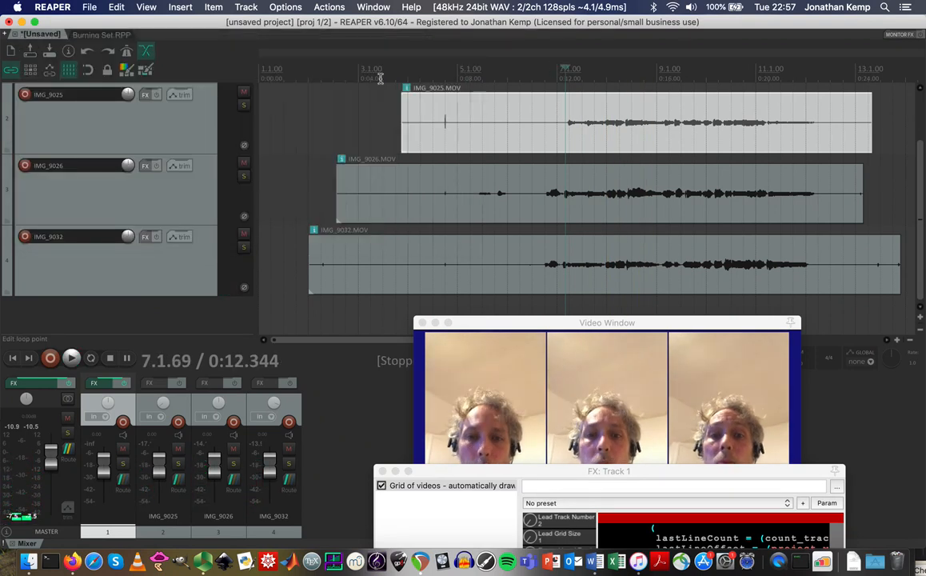
Select bars 6.3 to 13.1, fade out IMG_9026's end and shorten IMG_9032.
left_click_drag(542, 73, 843, 99)
left_click_drag(862, 167, 842, 166)
left_click_drag(898, 267, 843, 244)
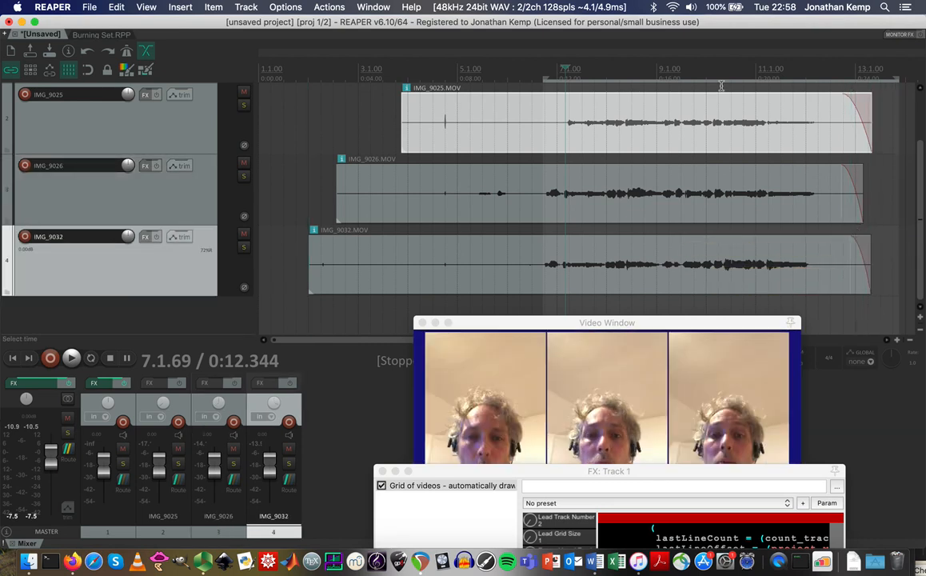
Pull the time selection's end in to just before bar 13 and play the ending.
mouse_move(896, 76)
left_mouse_down()
mouse_move(845, 81)
mouse_move(879, 83)
left_mouse_up()
scroll(223, 144, "up", 2)
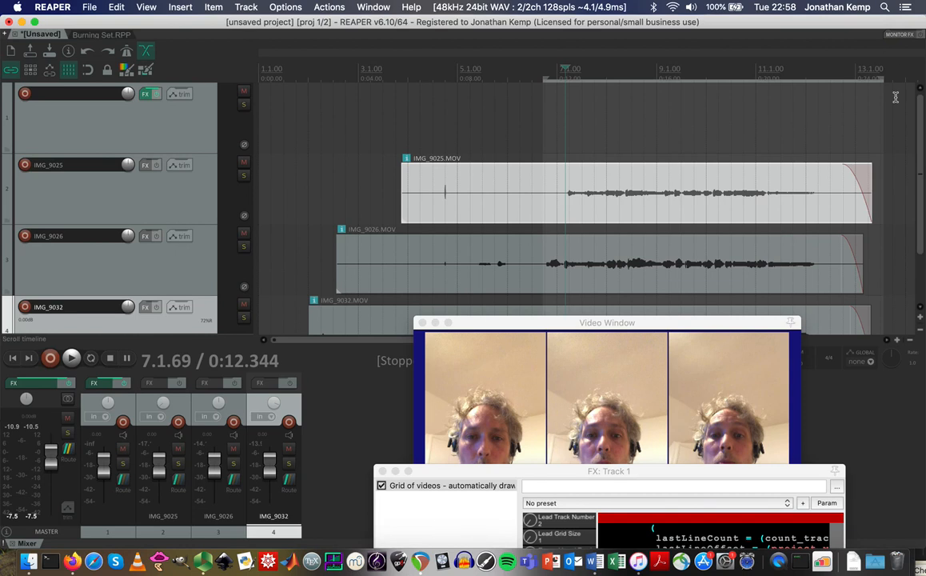
left_click_drag(881, 77, 869, 78)
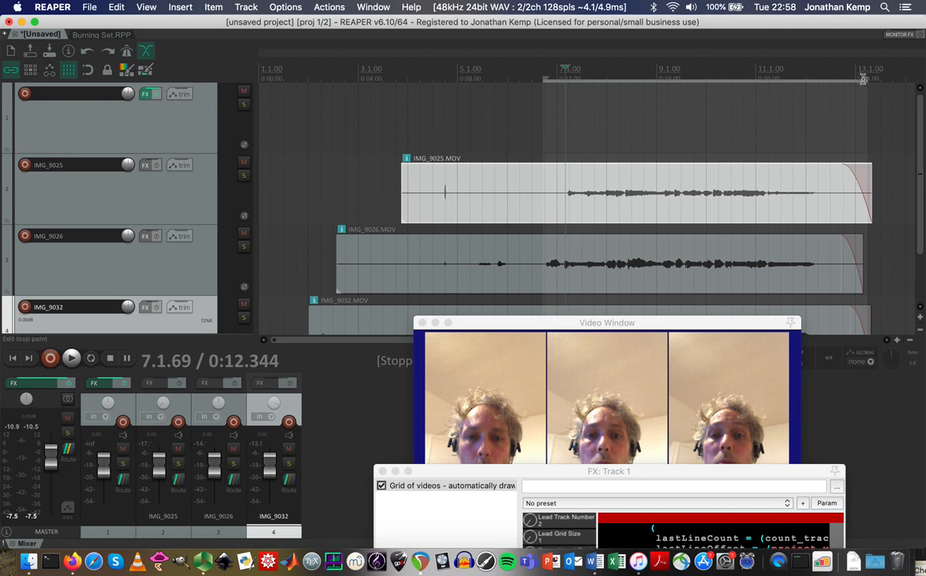
left_click_drag(865, 79, 858, 79)
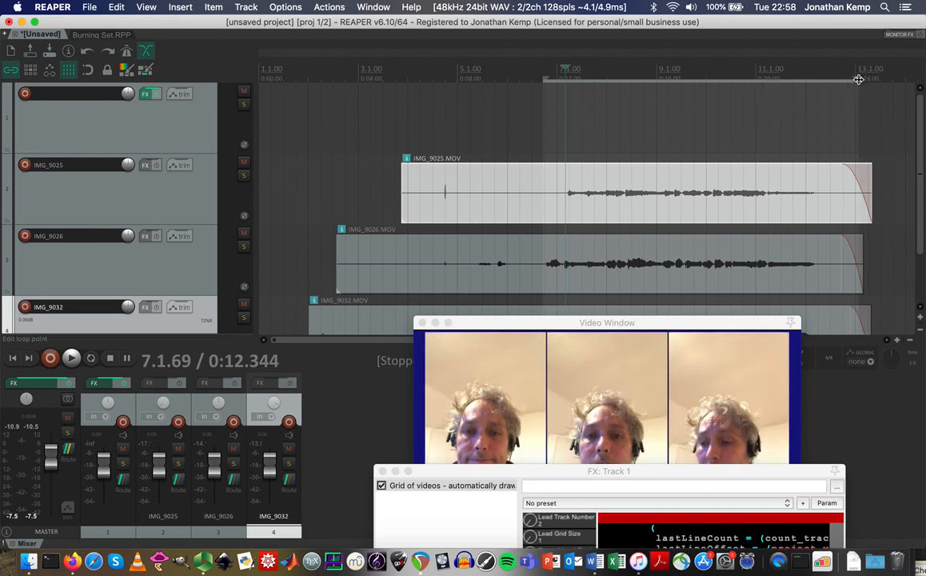
key("space")
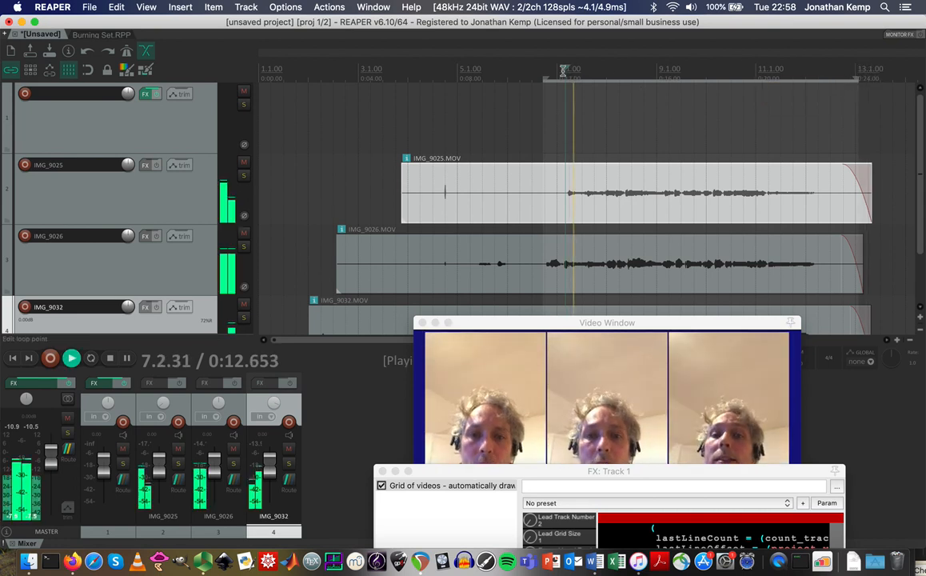
key("space")
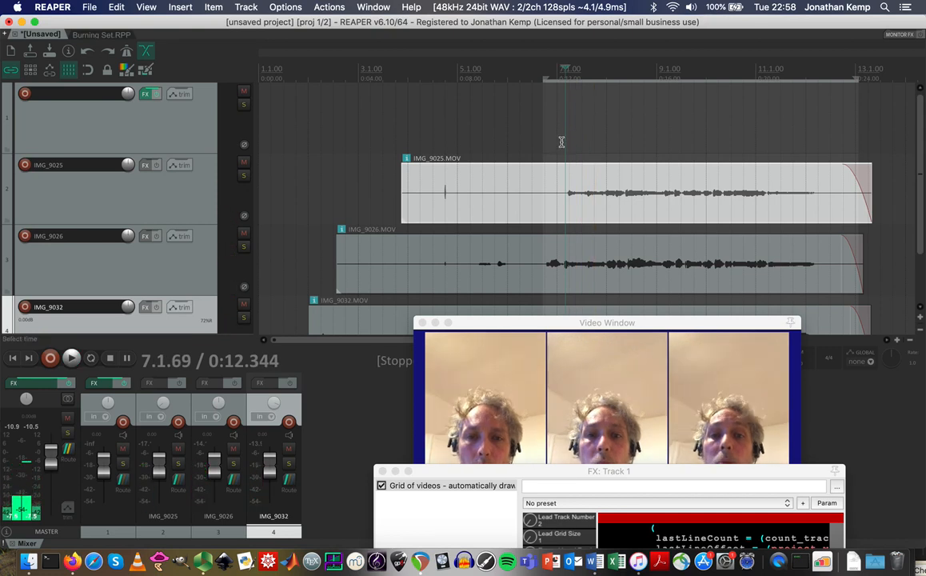
scroll(558, 143, "down", 3)
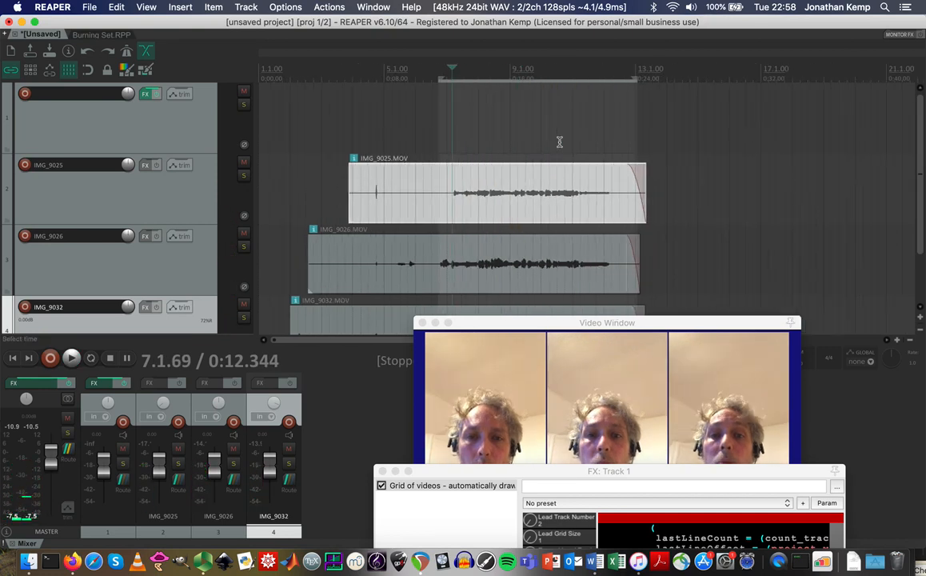
Render the time selection as MPEG-4 video to portrait.m4v instead of WAV.
left_click(90, 8)
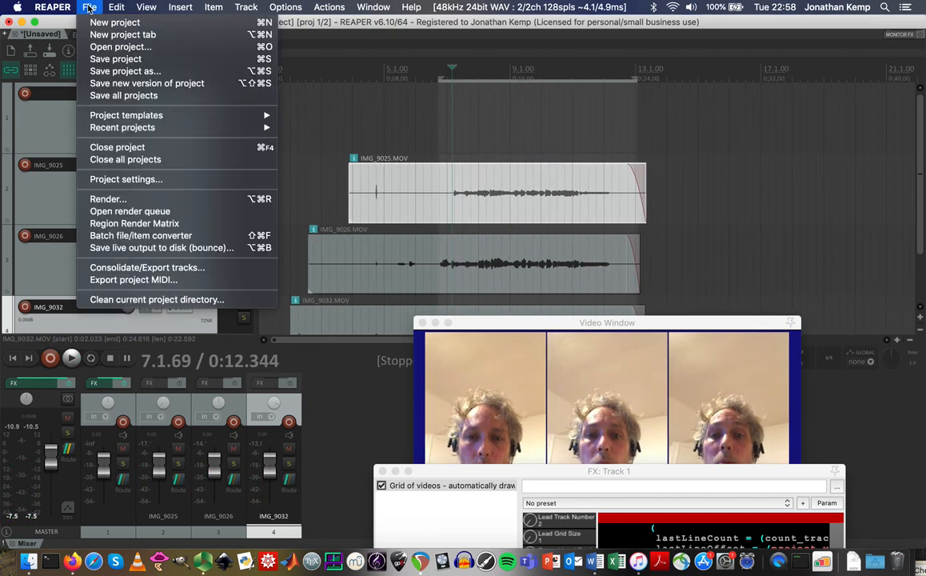
left_click(137, 199)
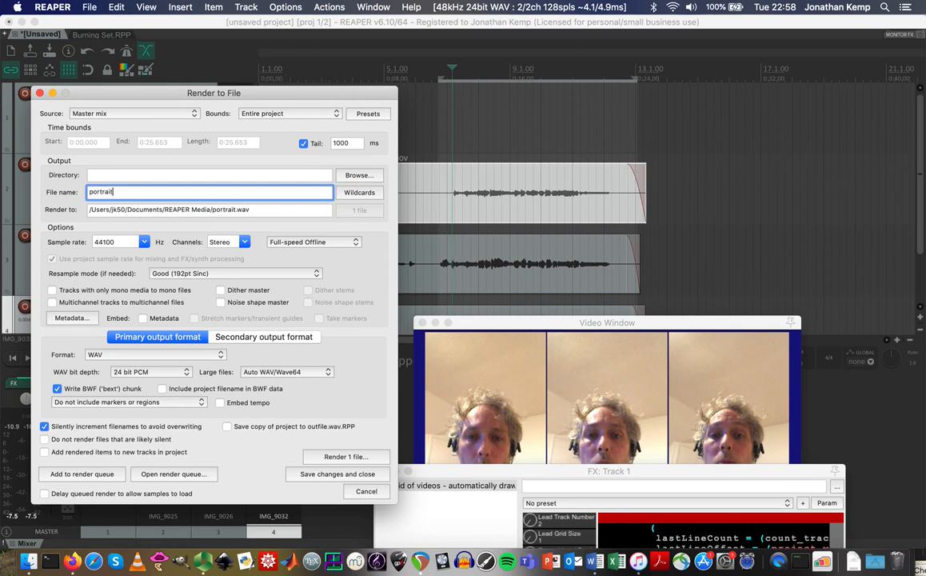
left_click(291, 114)
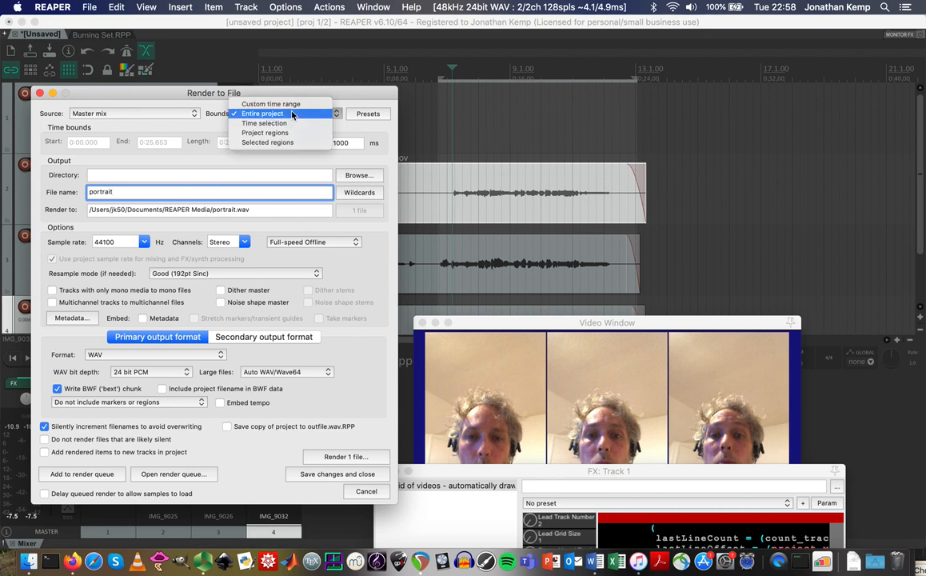
left_click(275, 125)
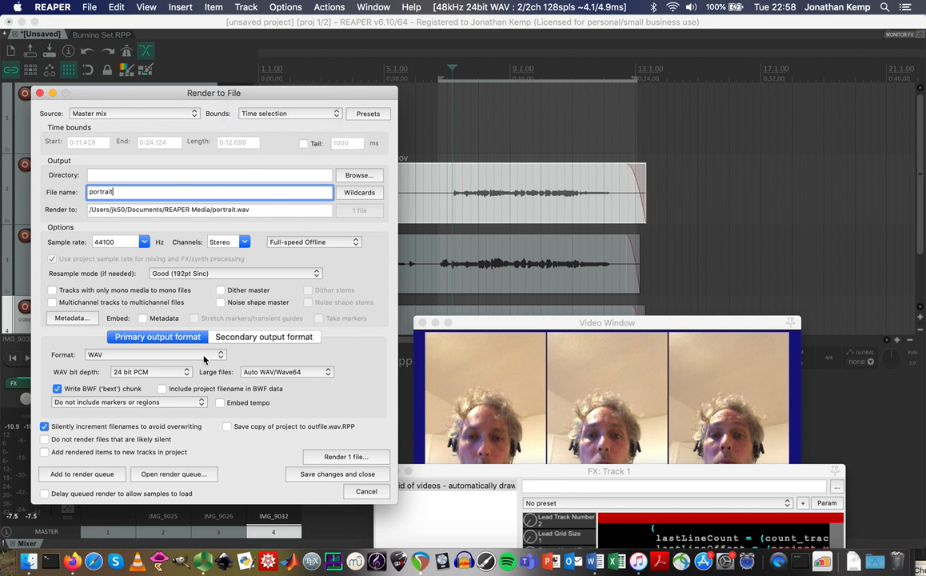
left_click(204, 358)
left_click(186, 452)
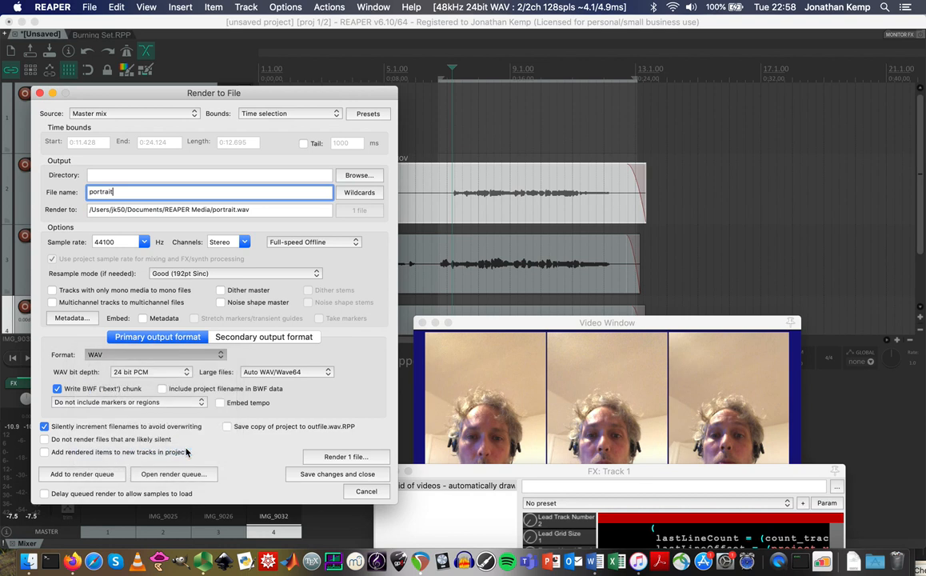
left_click(345, 457)
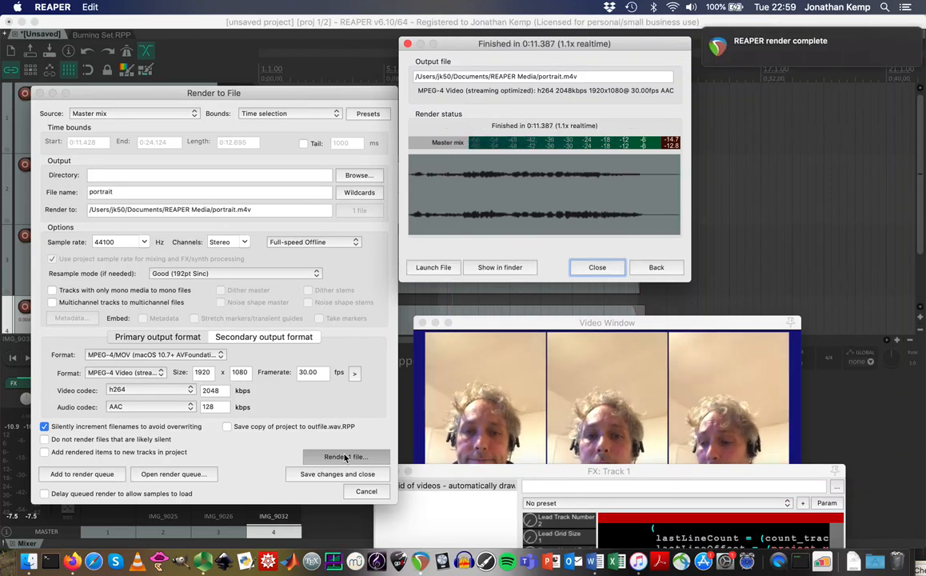
Raise the IMG_9032, IMG_9026 and IMG_9025 track volumes, IMG_9025 to +12 dB.
left_click(598, 267)
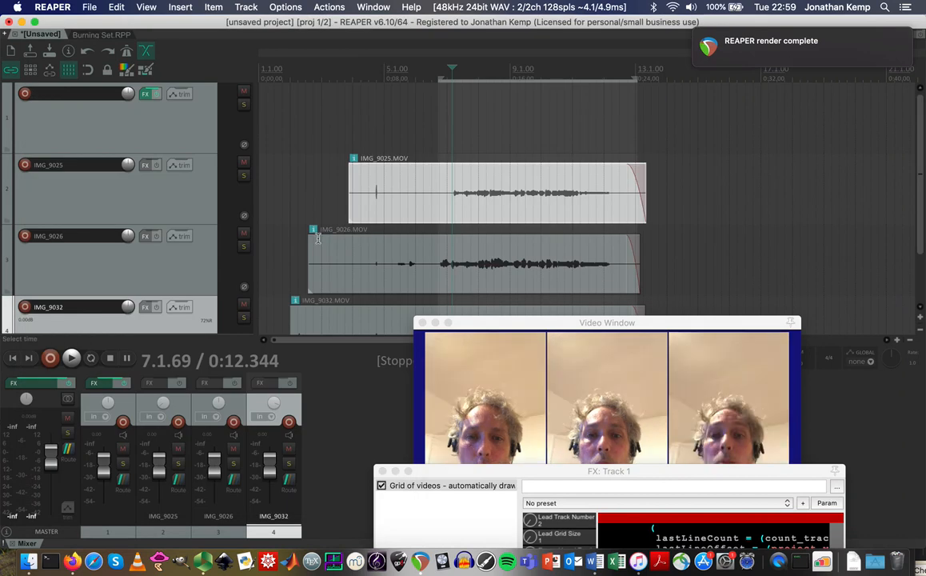
left_click_drag(267, 472, 271, 464)
left_click_drag(214, 463, 214, 450)
mouse_move(163, 470)
left_mouse_down()
mouse_move(162, 409)
mouse_move(161, 452)
left_mouse_up()
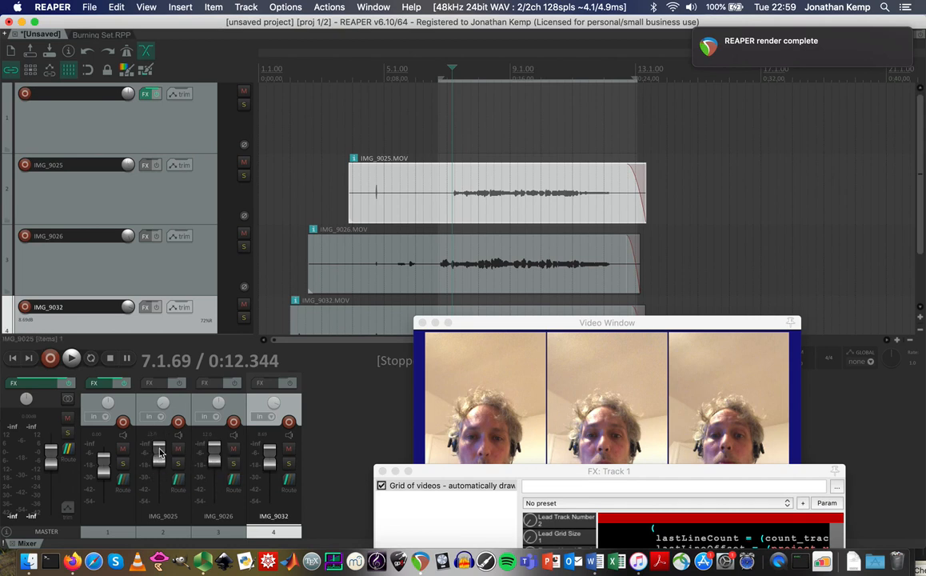
Re-render the video as portrait-001.m4v and reveal it in Finder.
key("super+s")
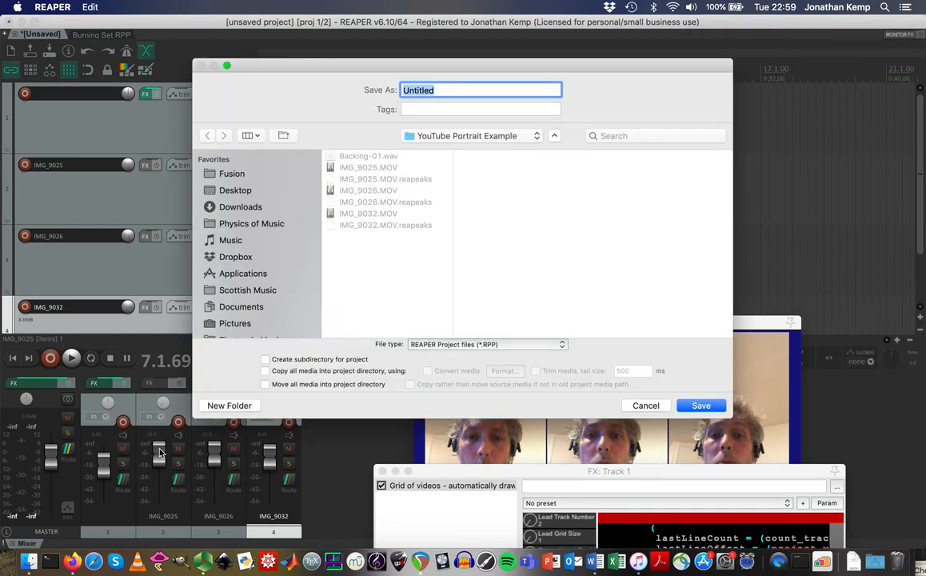
left_click(644, 405)
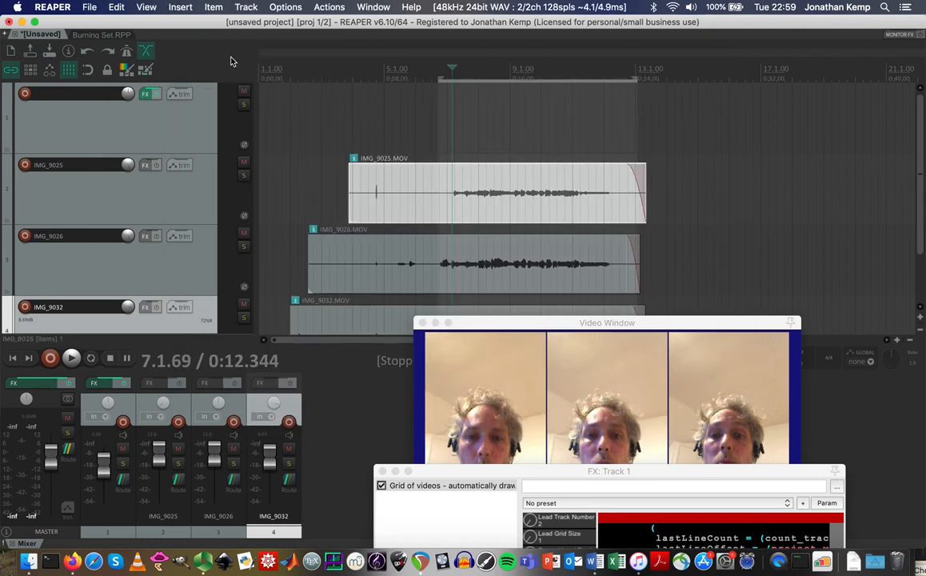
left_click(99, 7)
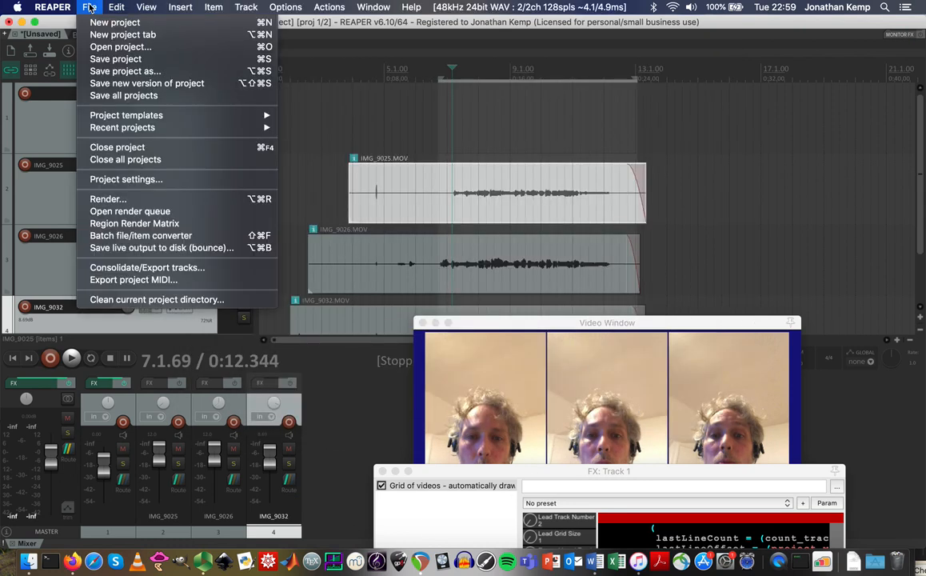
left_click(143, 199)
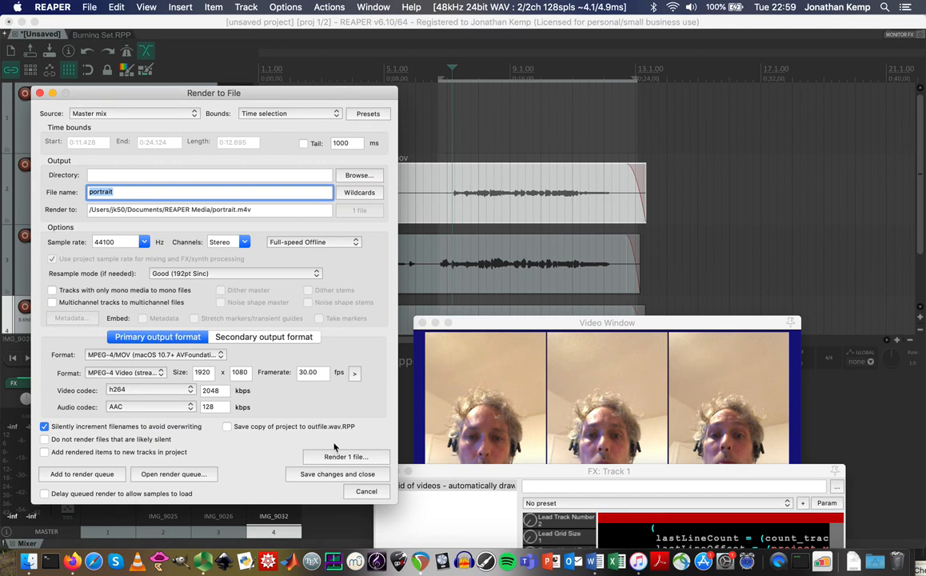
left_click(345, 457)
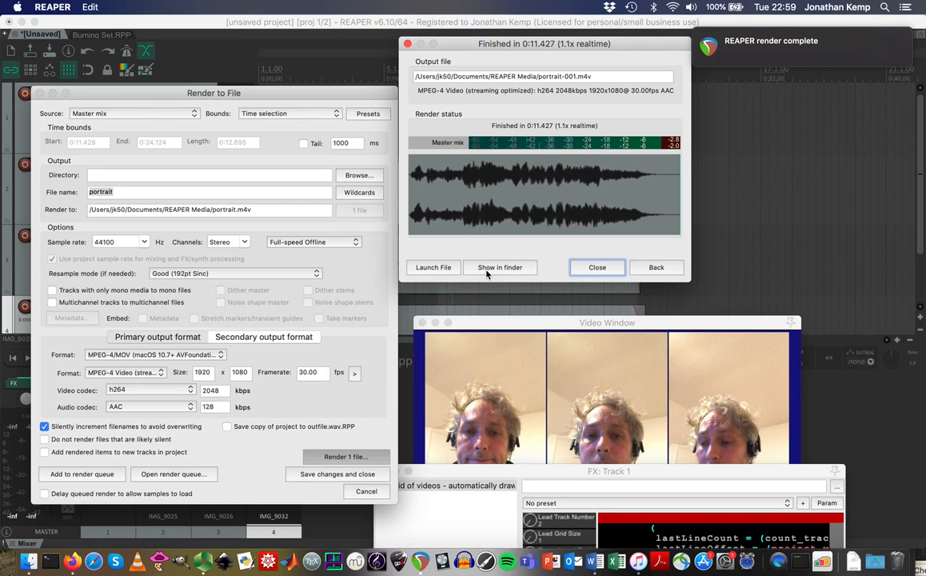
left_click(487, 269)
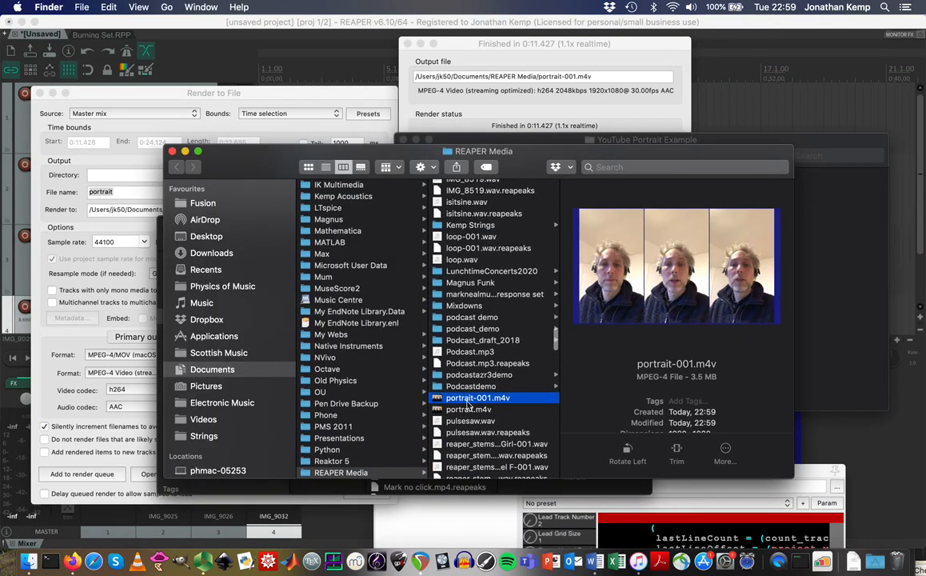
Quick Look portrait-001.m4v, then return to REAPER and close the render-finished window.
key("space")
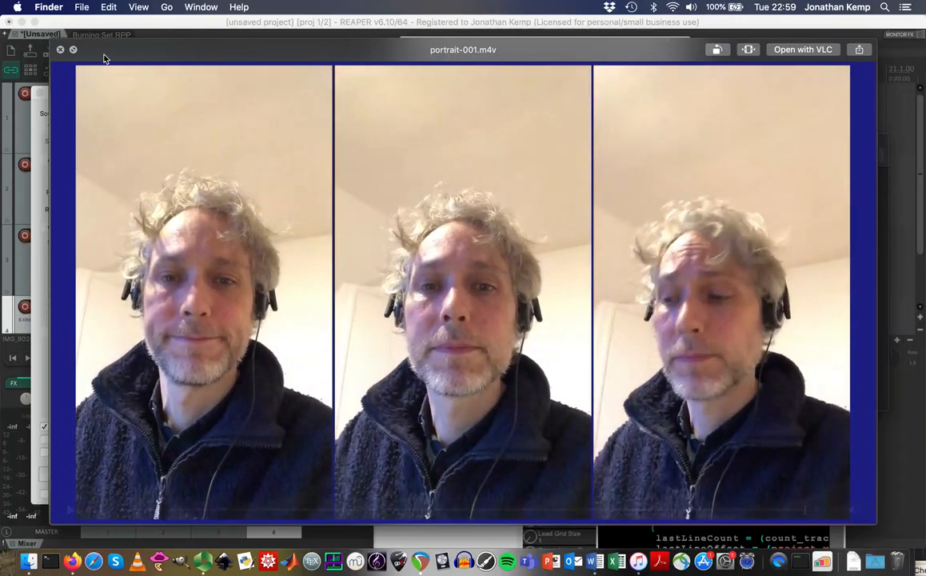
left_click(60, 50)
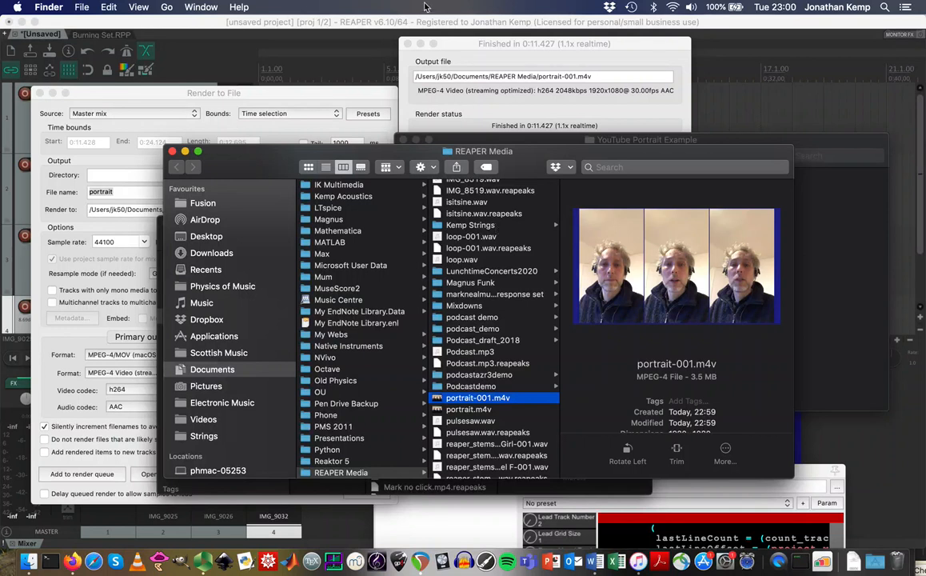
left_click(411, 21)
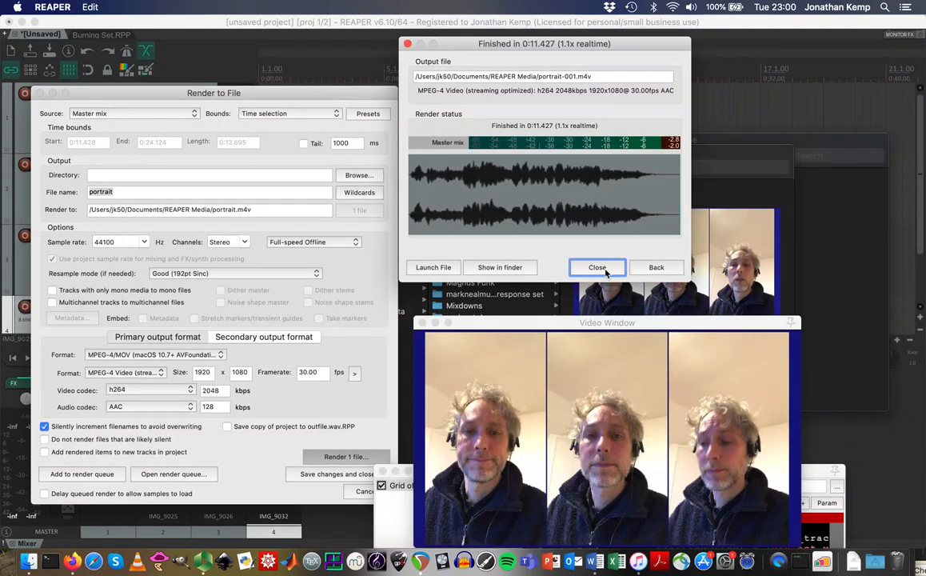
left_click(598, 268)
Close the render settings, extend the time selection to about 0:26.6, and return to Finder.
left_click(642, 97)
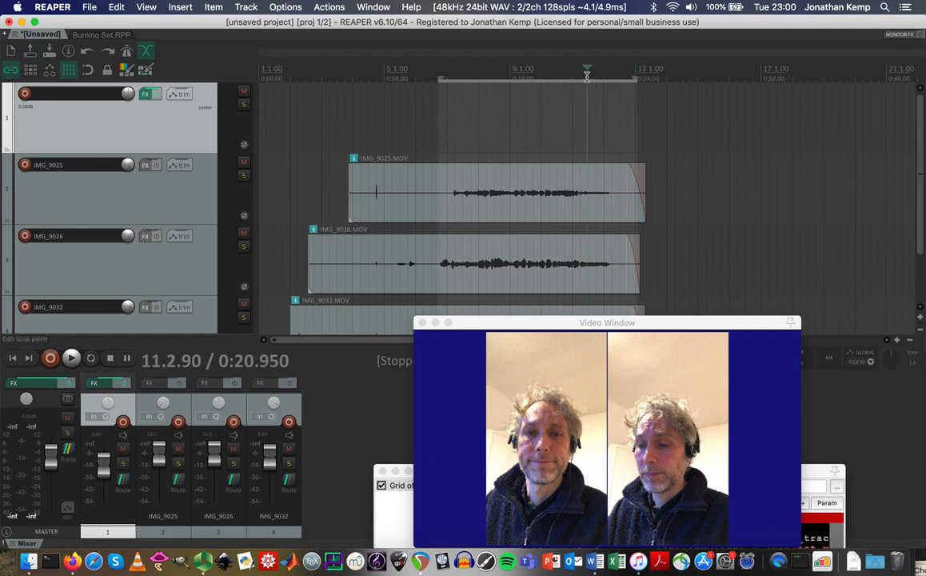
left_click_drag(635, 80, 680, 81)
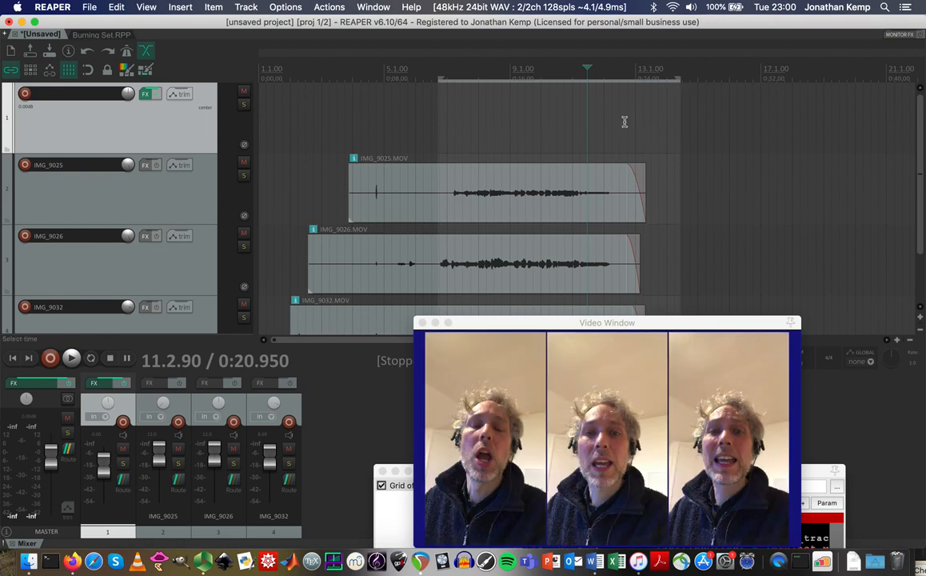
left_click(27, 564)
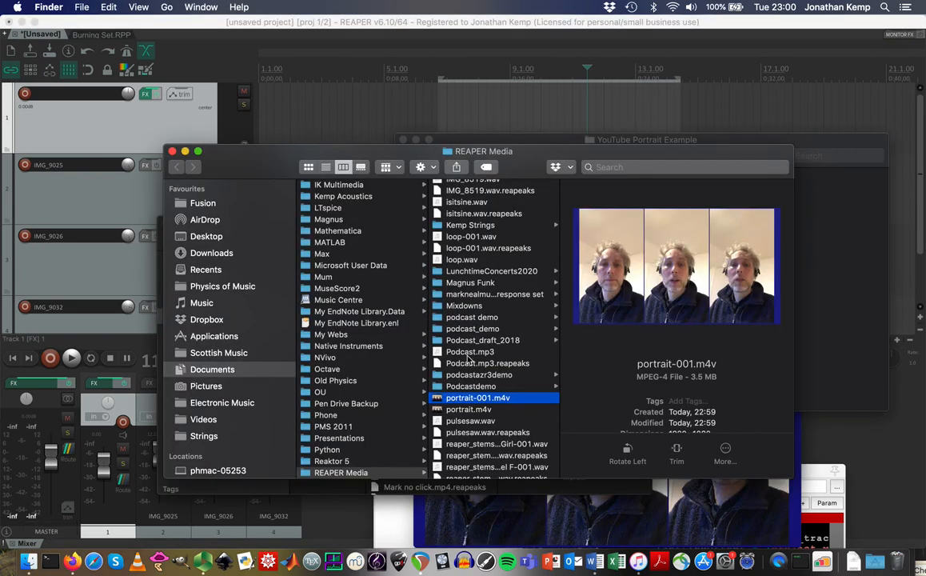
Drag the Edceilidh at Roxy photo from the Burning Set folder onto REAPER's track 1.
scroll(469, 360, "down", 20)
scroll(469, 360, "up", 10)
left_click(270, 486)
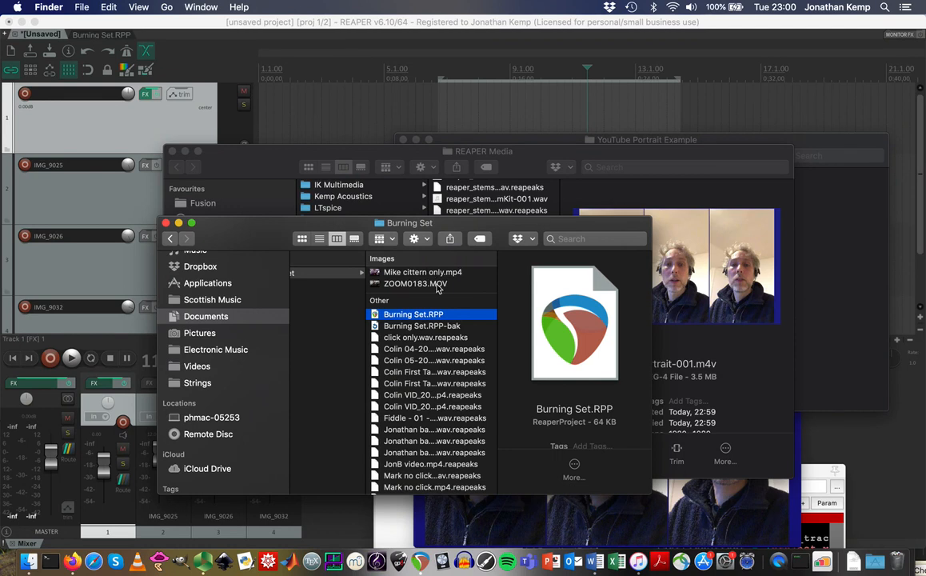
scroll(436, 288, "up", 5)
left_click_drag(436, 276, 640, 113)
left_click(662, 68)
left_click(626, 69)
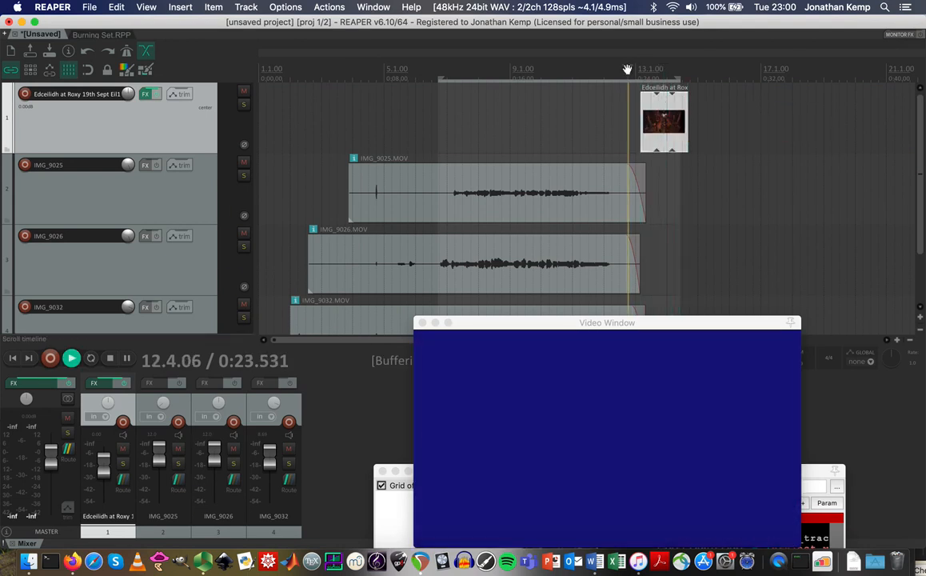
Make the Edceilidh image item start earlier and play it back to check.
key("space")
key("space")
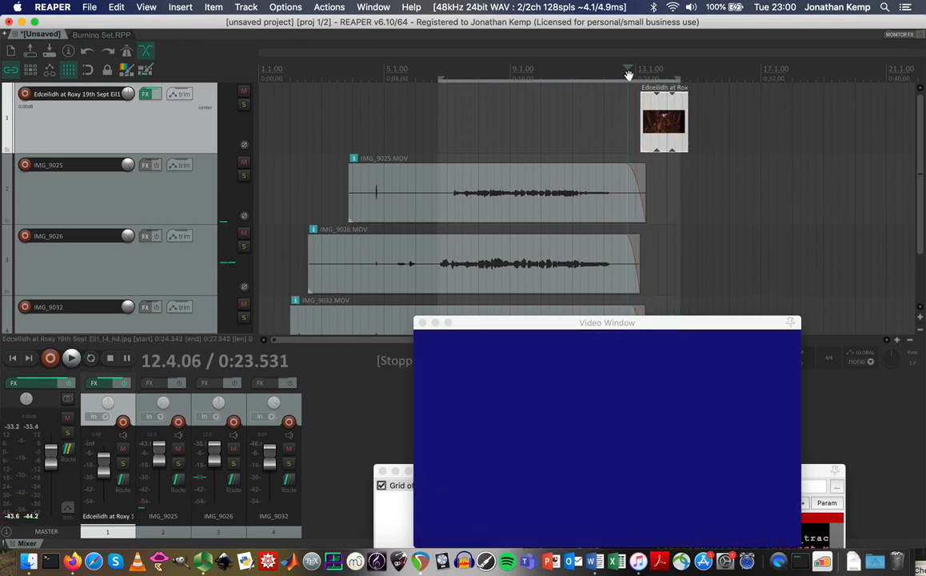
double_click(645, 120)
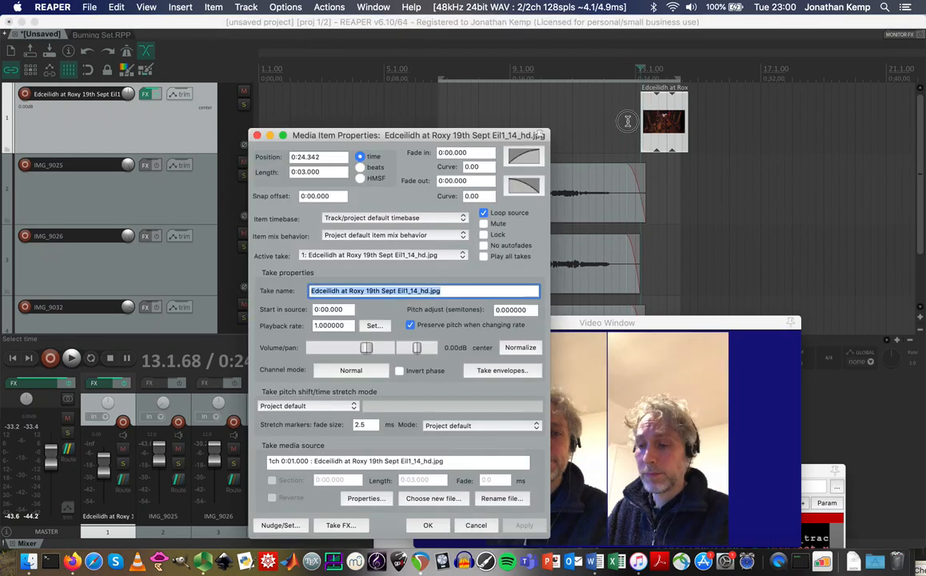
left_click(476, 524)
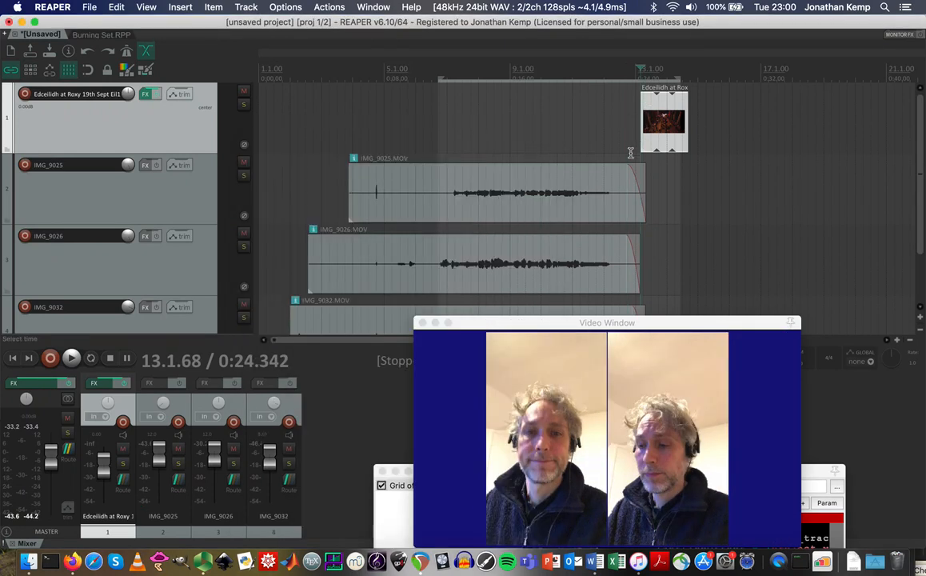
left_click_drag(638, 135, 626, 136)
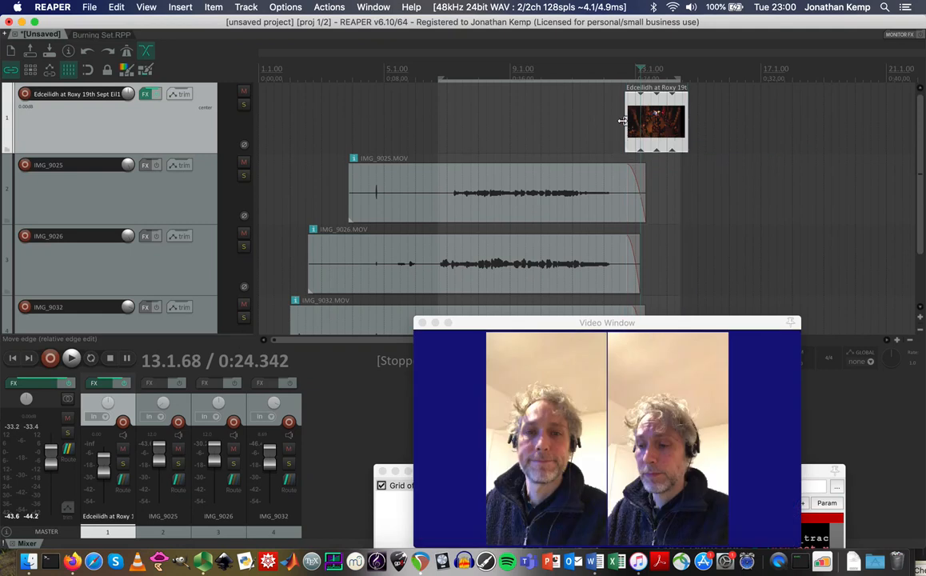
left_click(616, 75)
key("space")
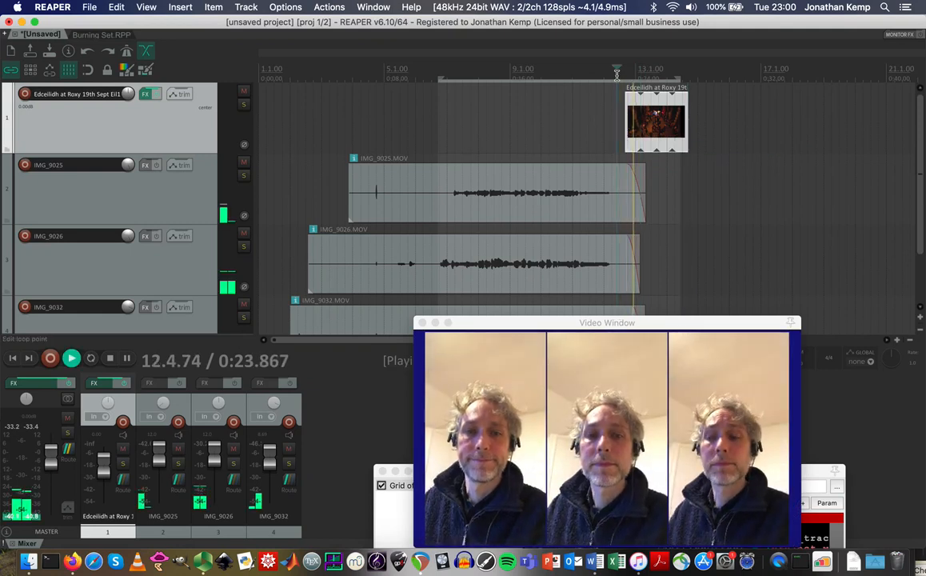
key("space")
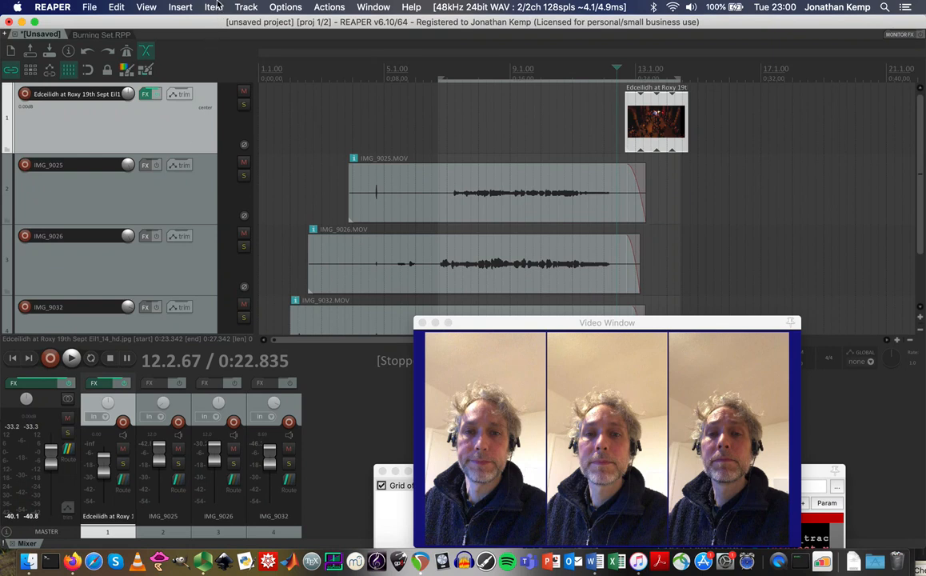
Insert a new top track, move the Edceilidh image onto it, and preview from 11.3.15.
left_click(244, 8)
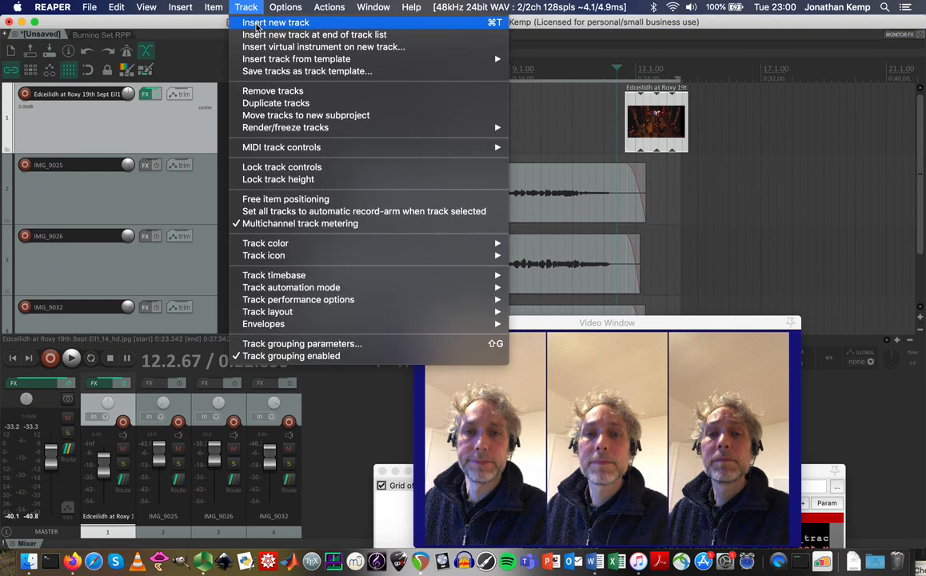
left_click(247, 22)
left_click_drag(195, 201, 192, 99)
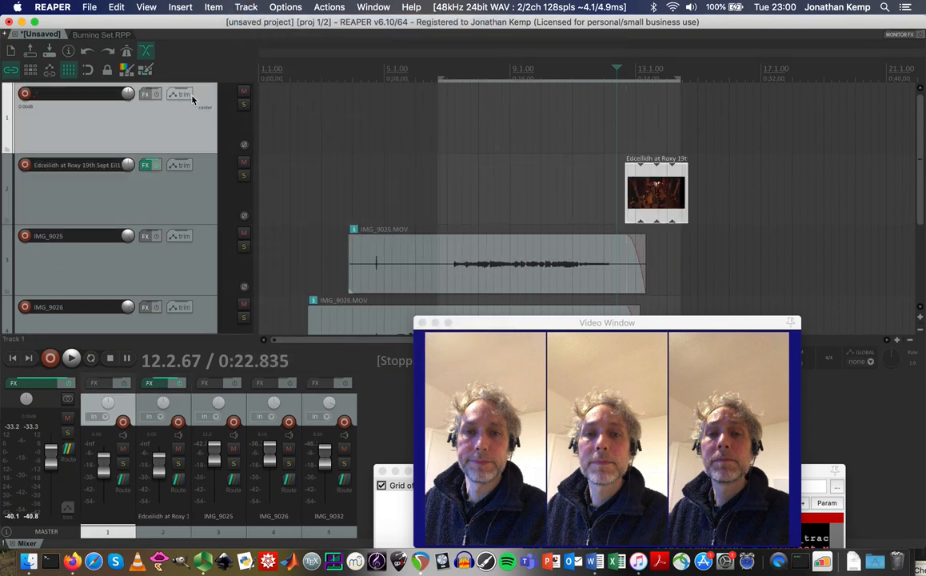
left_click_drag(650, 185, 649, 114)
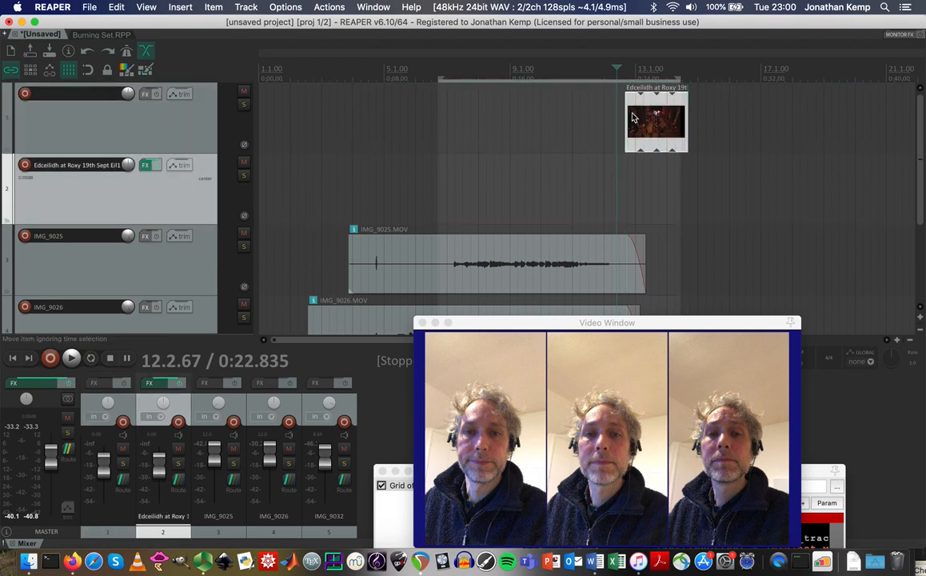
left_click(589, 67)
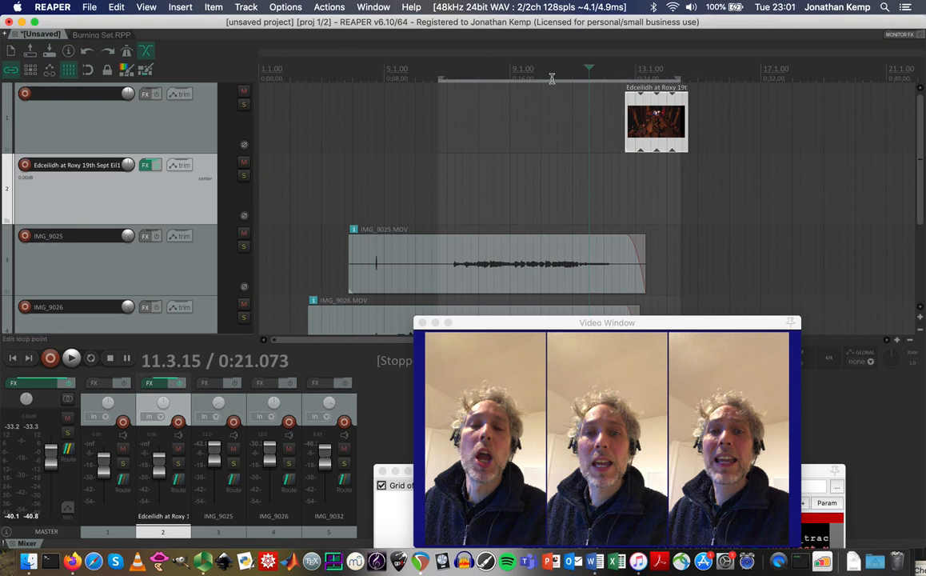
key("space")
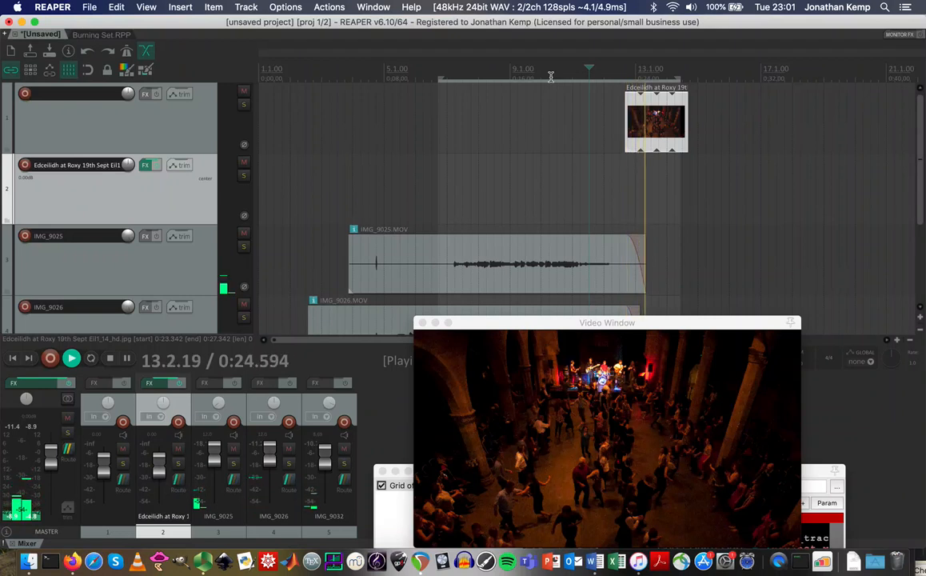
key("space")
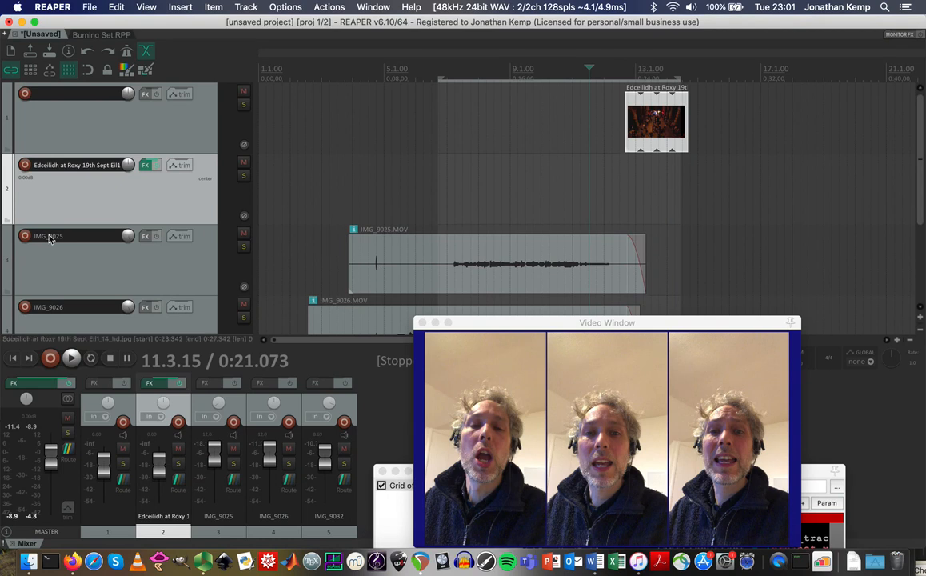
Name track 2 'video prc' and track 1 'image'.
double_click(70, 164)
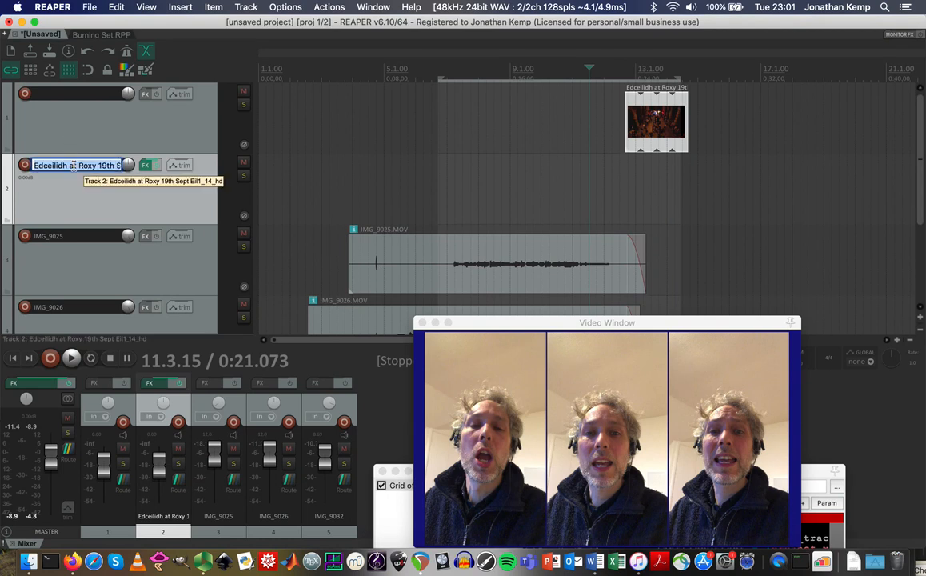
type("video pr")
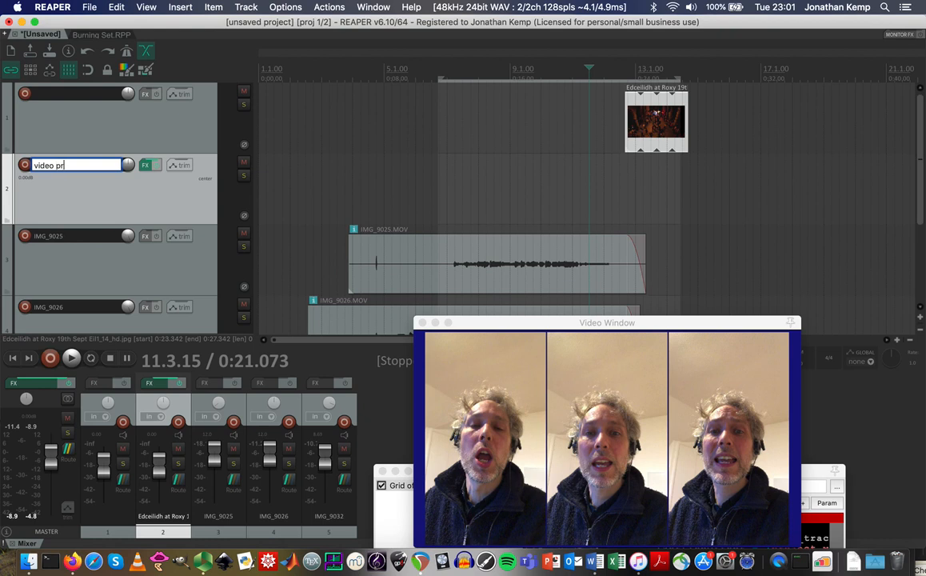
key("Return")
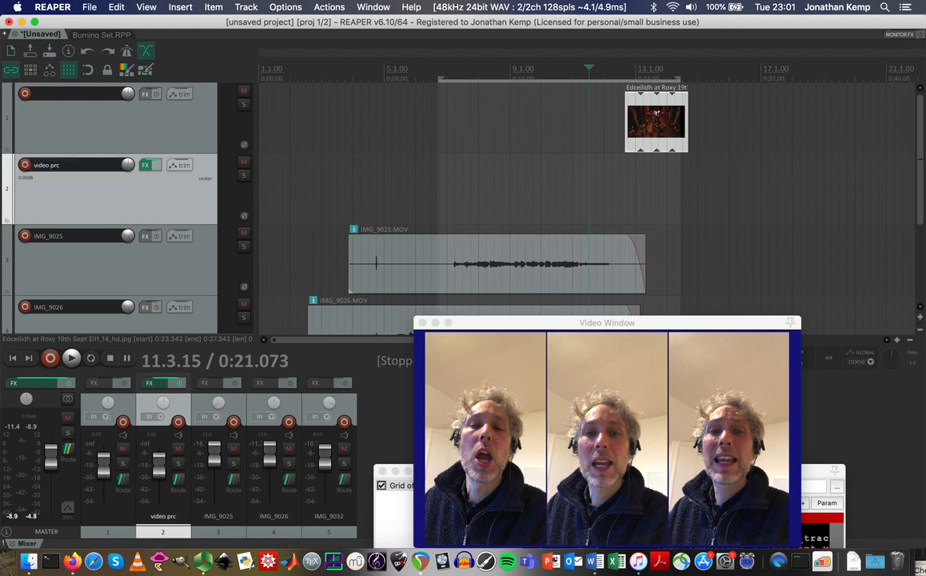
double_click(58, 98)
type("image")
key("Return")
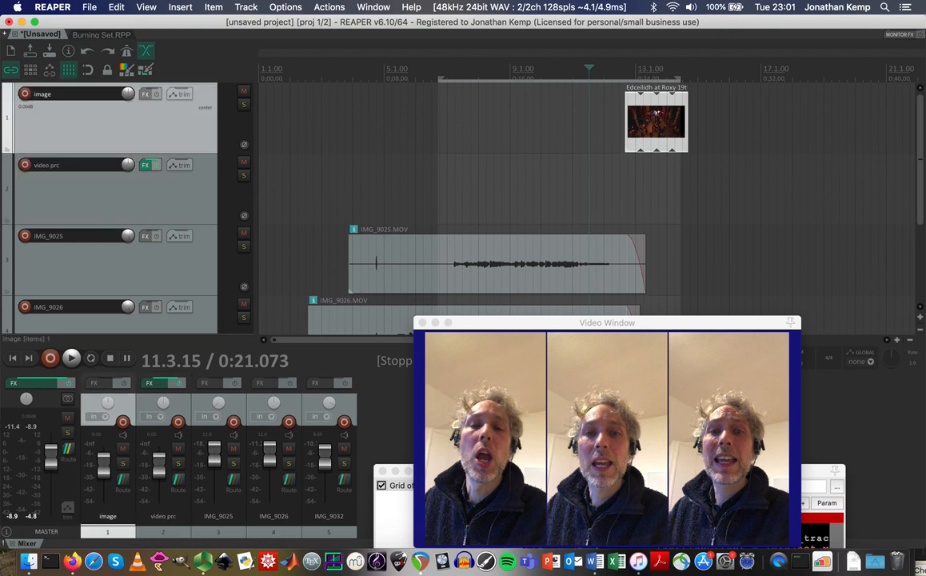
left_click(527, 144)
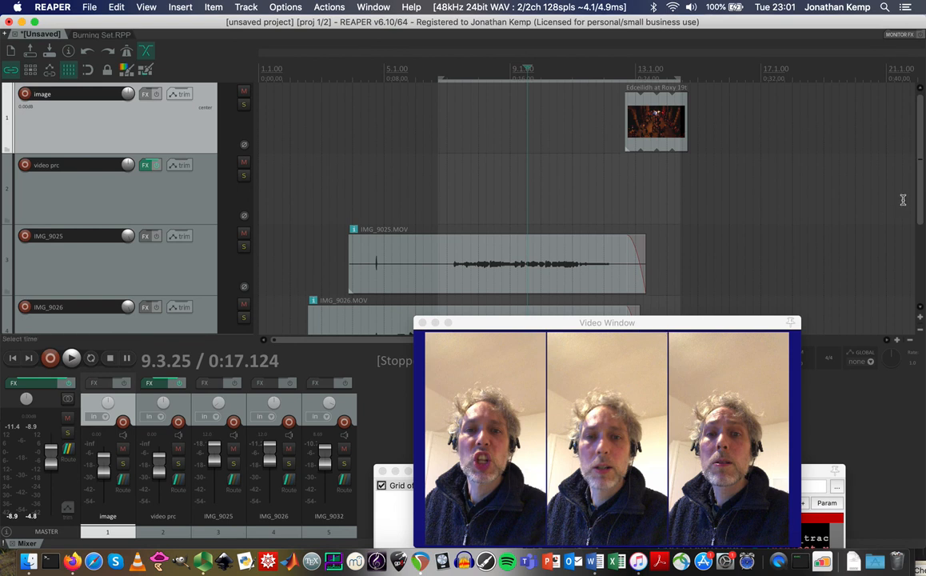
Select the IMG_9025, IMG_9026 and IMG_9032 tracks and duplicate them.
scroll(920, 244, "down", 2)
scroll(919, 243, "down", 3)
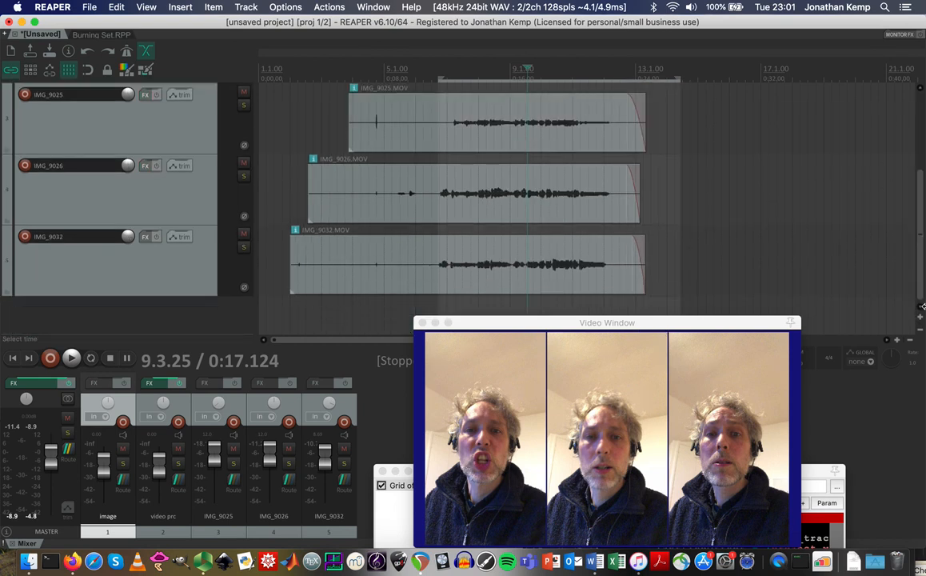
left_click(164, 131)
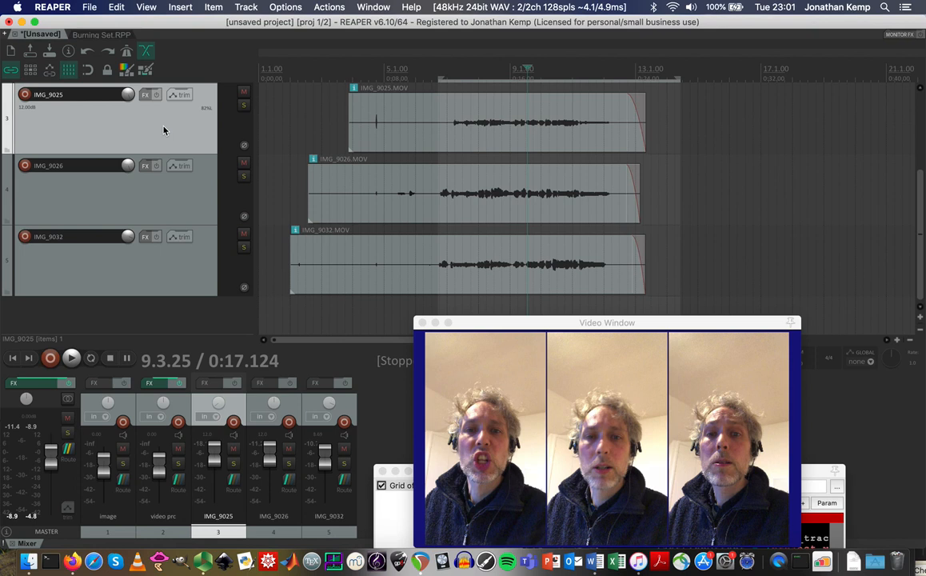
left_click(192, 274, "shift")
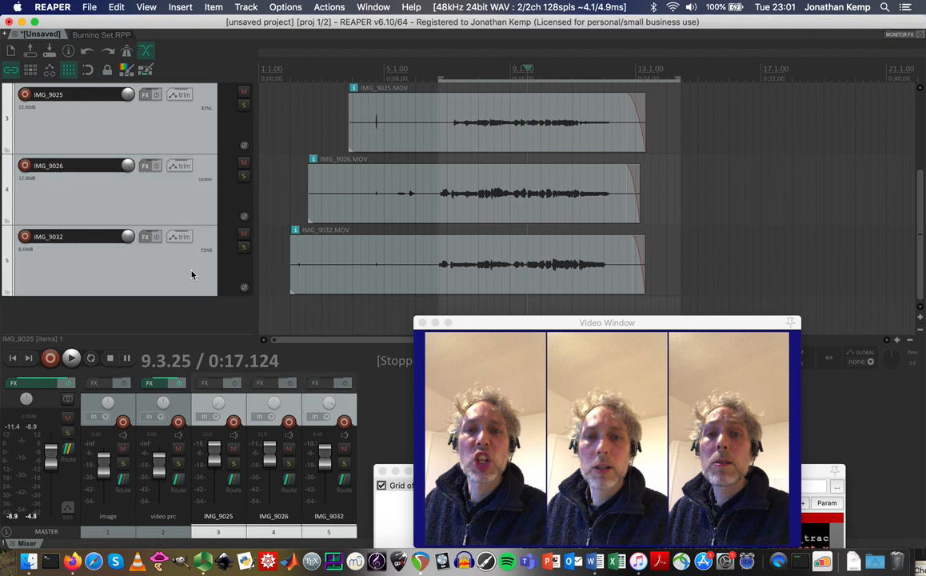
left_click(187, 307)
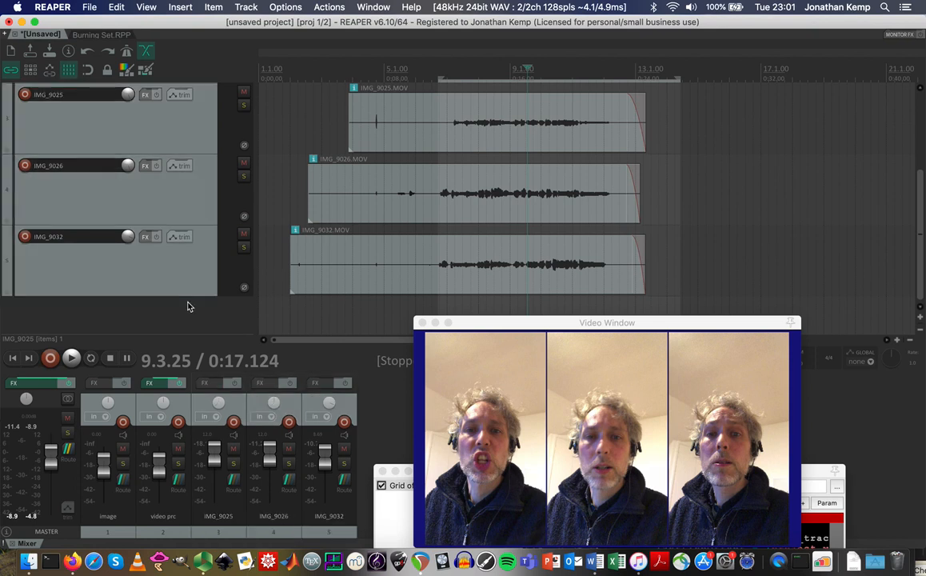
key("super+alt+d")
scroll(210, 276, "down", 5)
left_click(199, 310)
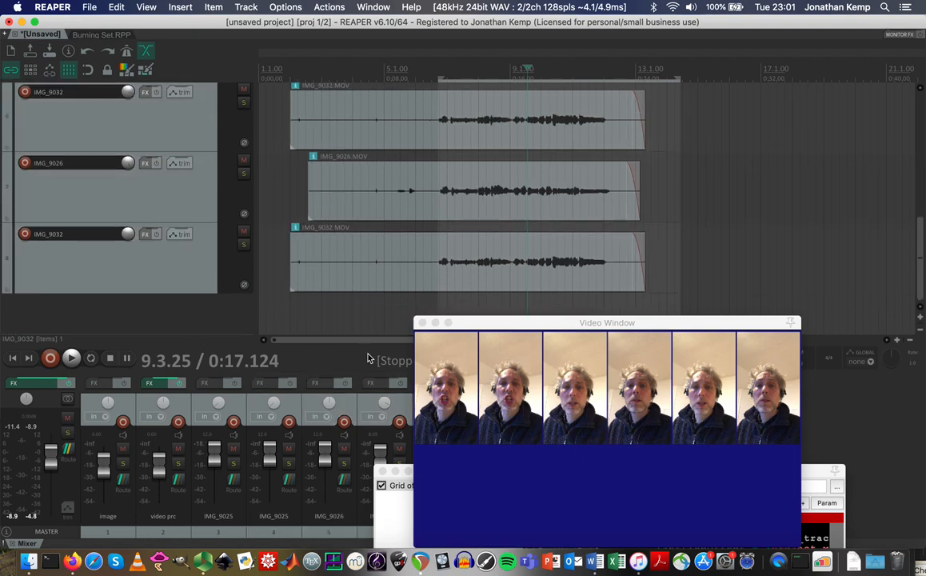
Reposition the video and grid effect windows, then try Y Offset 0.22 and reset it to 0.
left_click_drag(544, 325, 621, 203)
left_click_drag(545, 477, 290, 285)
left_click_drag(293, 322, 299, 324)
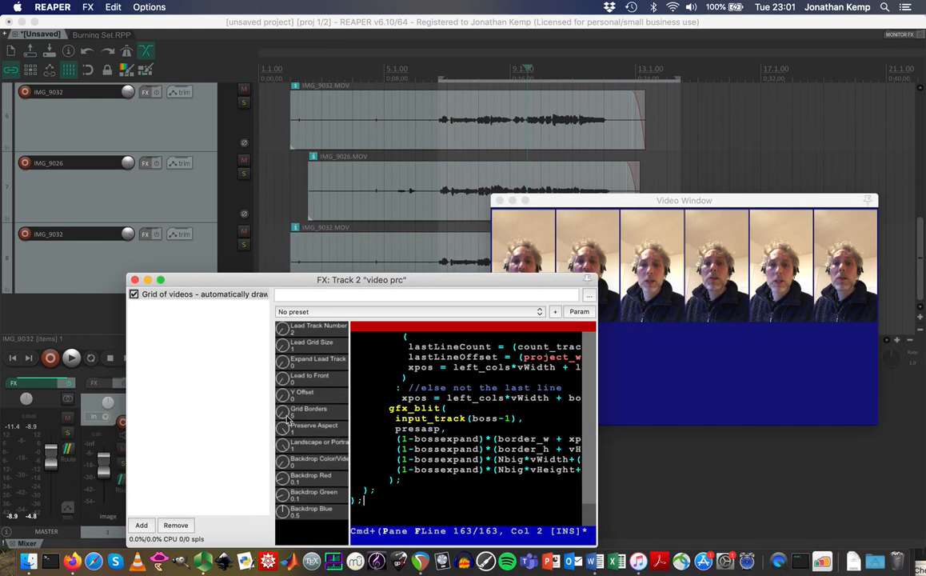
left_click_drag(282, 397, 281, 344)
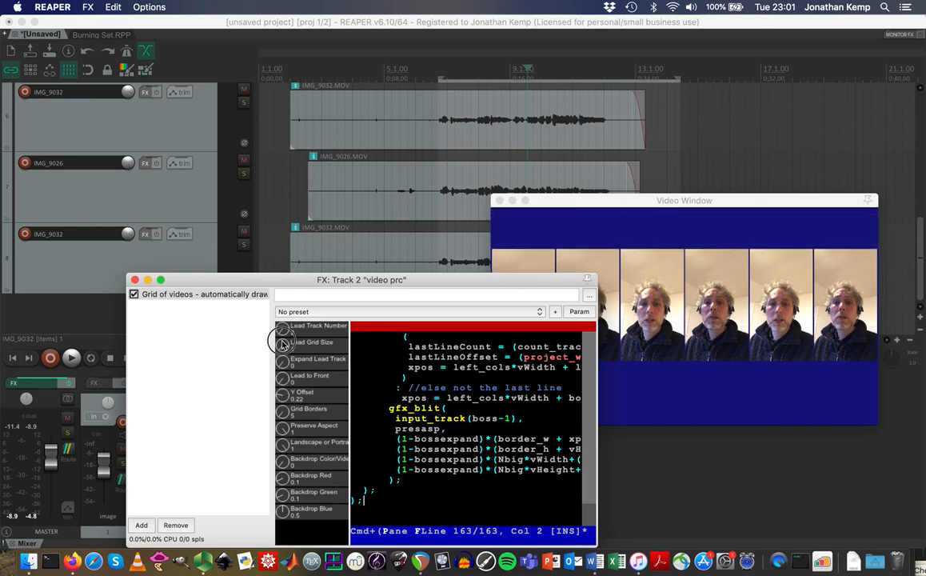
double_click(283, 397)
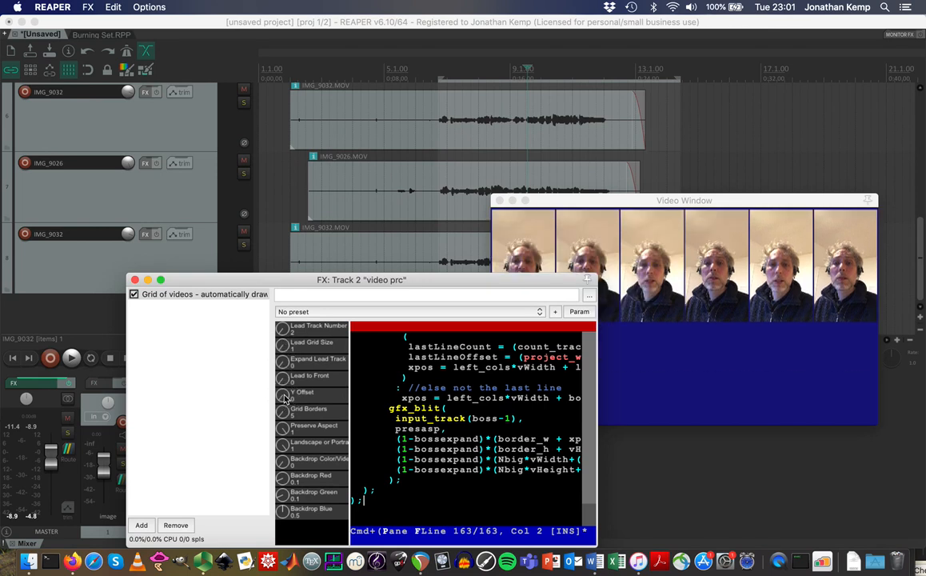
Paste the selected portrait tracks three more times, filling the grid up to track 41.
left_click(103, 264)
left_click(103, 304)
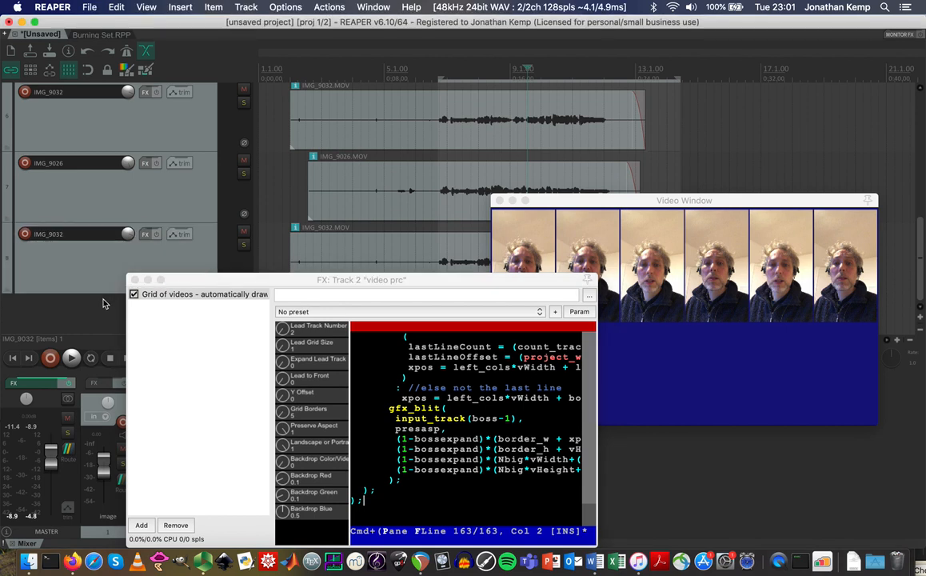
key("super+v")
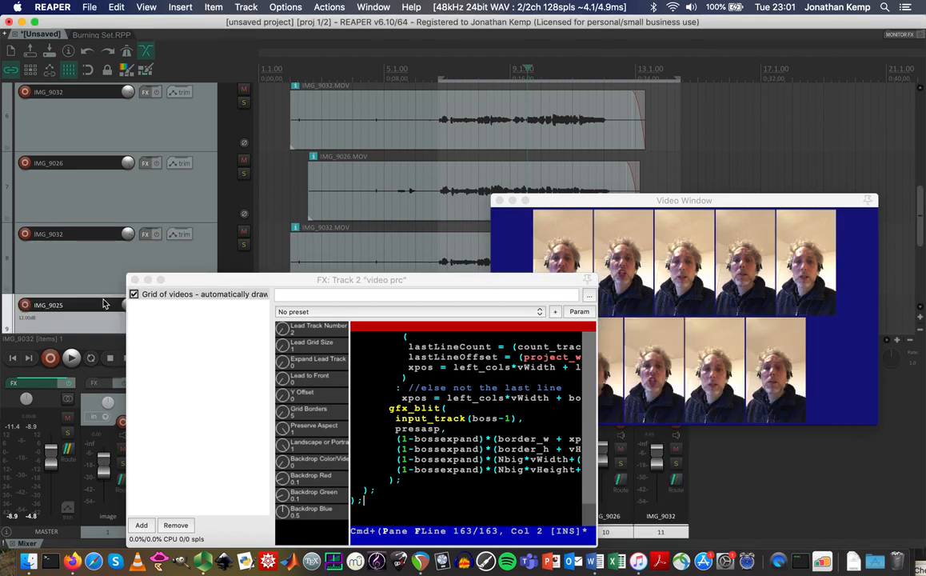
key("super+v")
key("super+v")
key("super+v")
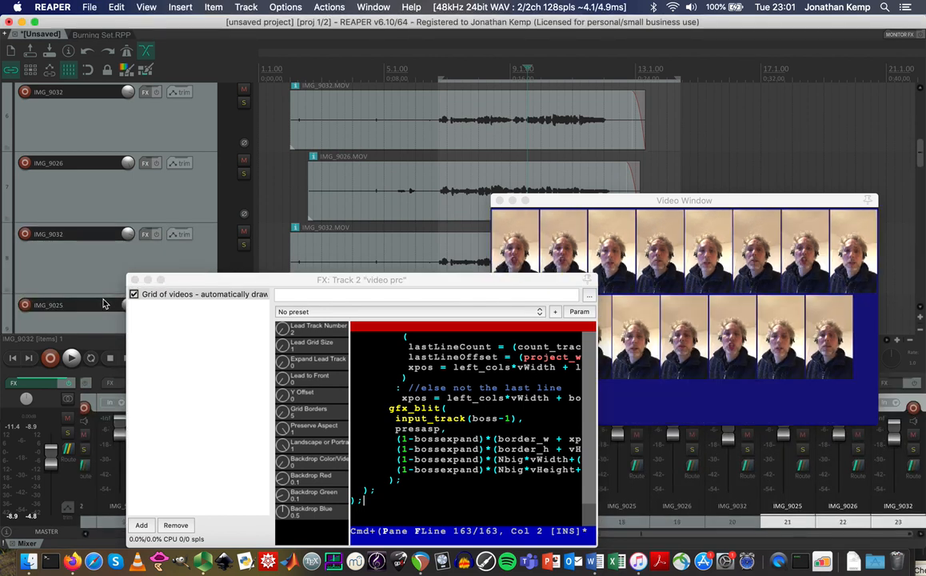
key("super+v")
key("super+v")
key("super+v")
key("super+v")
key("super+v")
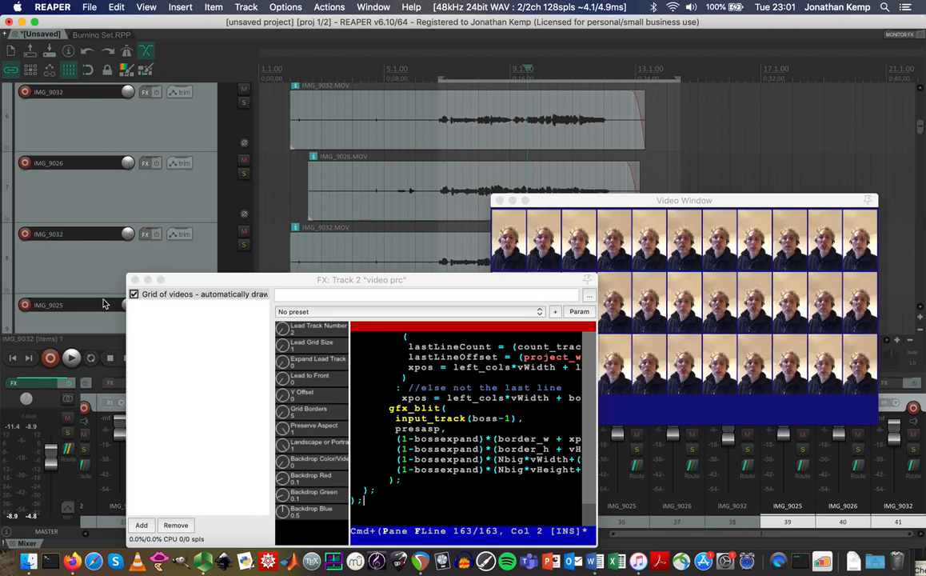
left_click_drag(465, 280, 387, 224)
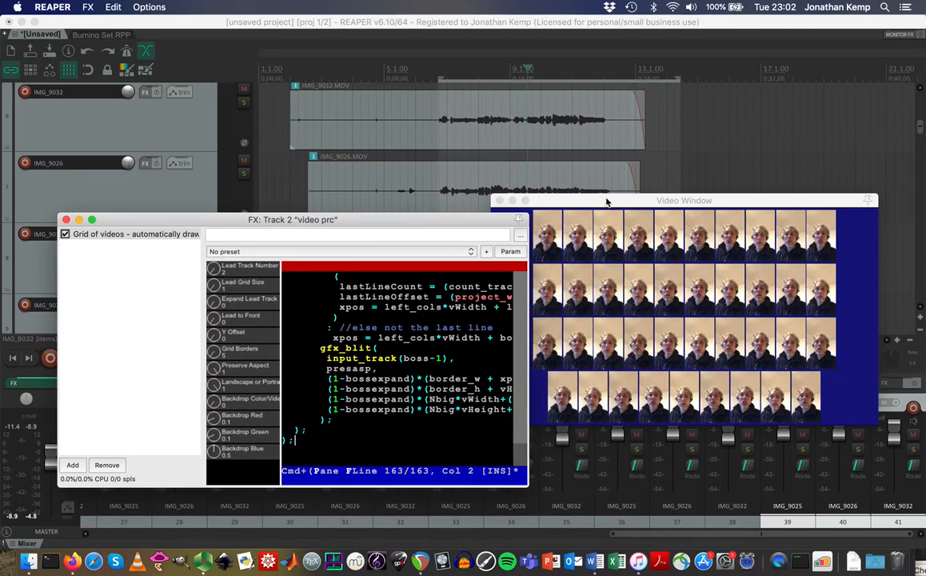
Arrange the Video Window at the top and the grid effect settings at the lower right.
left_click_drag(606, 203, 637, 118)
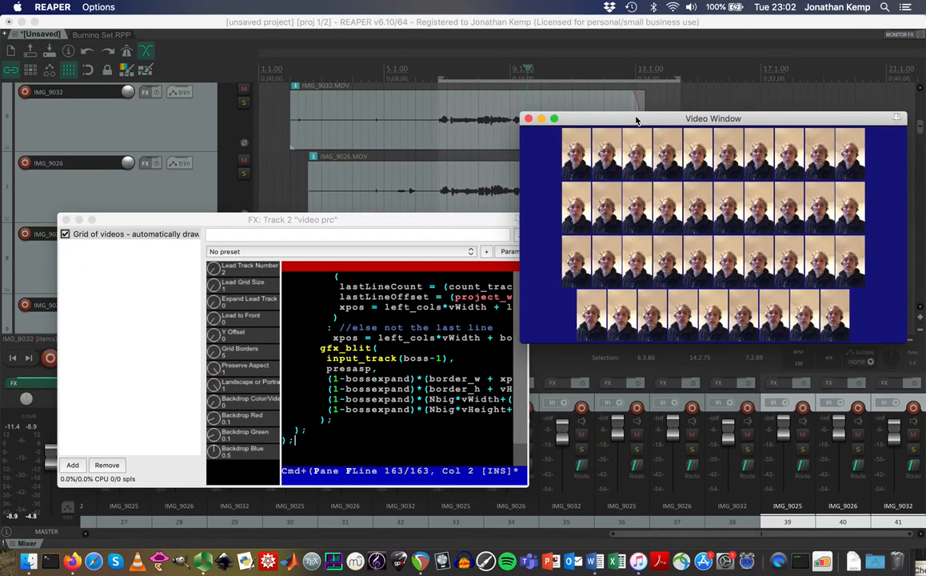
left_click(473, 73)
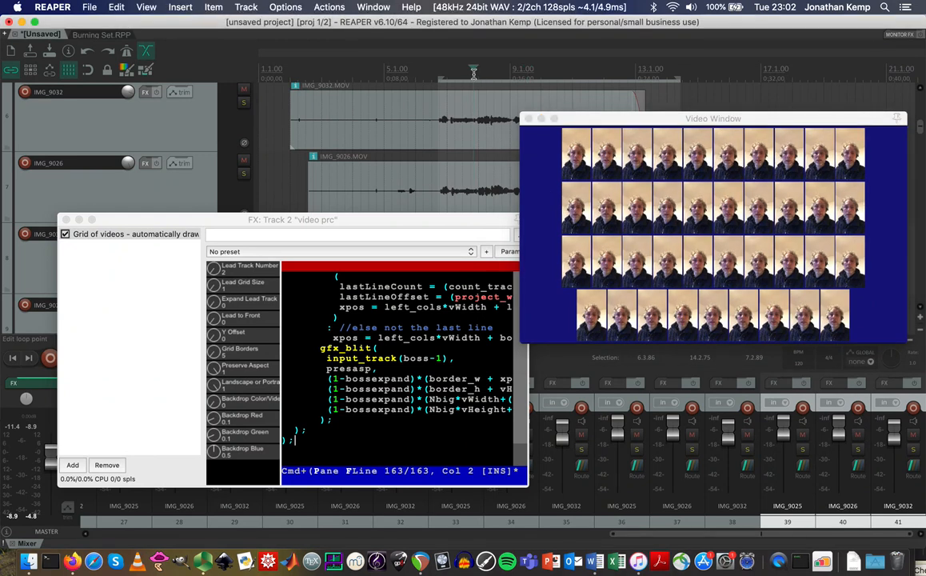
left_click_drag(216, 222, 575, 397)
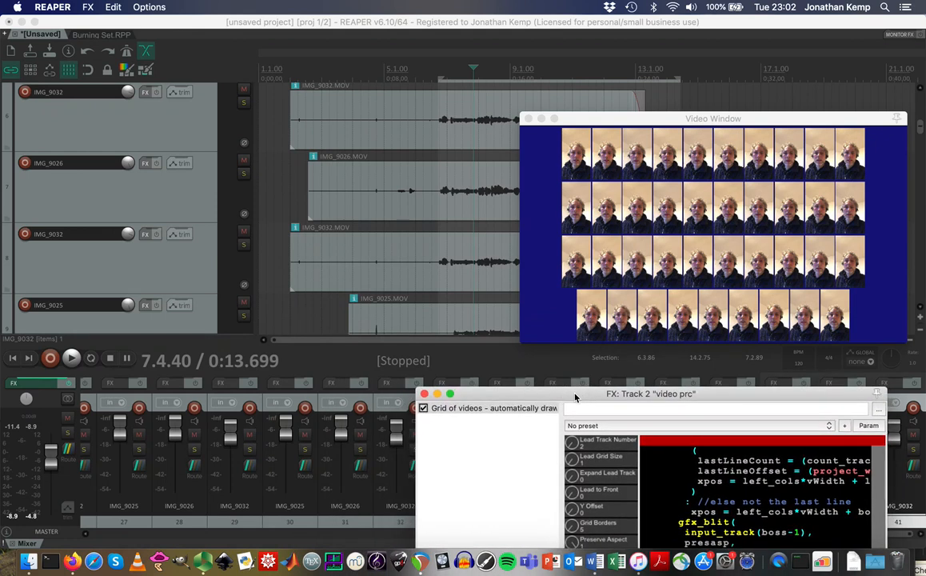
Unmute the master track and lower its volume, then play and stop the project to preview the grid.
key("space")
key("space")
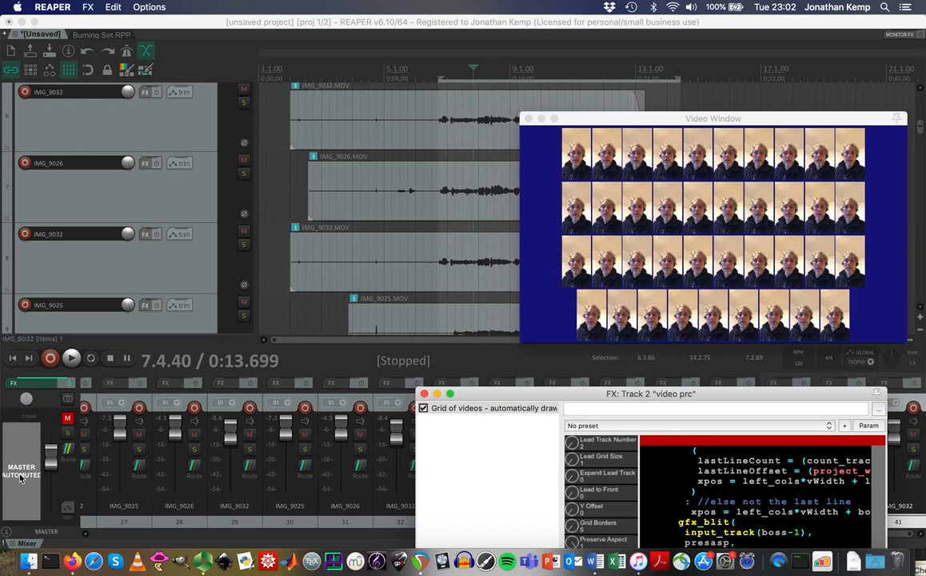
left_click(21, 476)
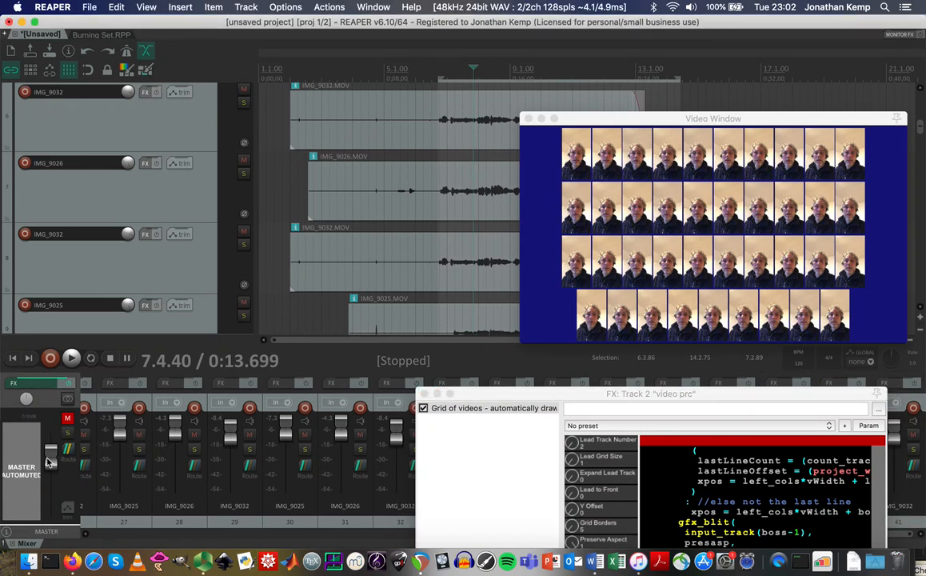
left_click(68, 418)
mouse_move(51, 462)
left_mouse_down()
mouse_move(51, 408)
mouse_move(51, 476)
left_mouse_up()
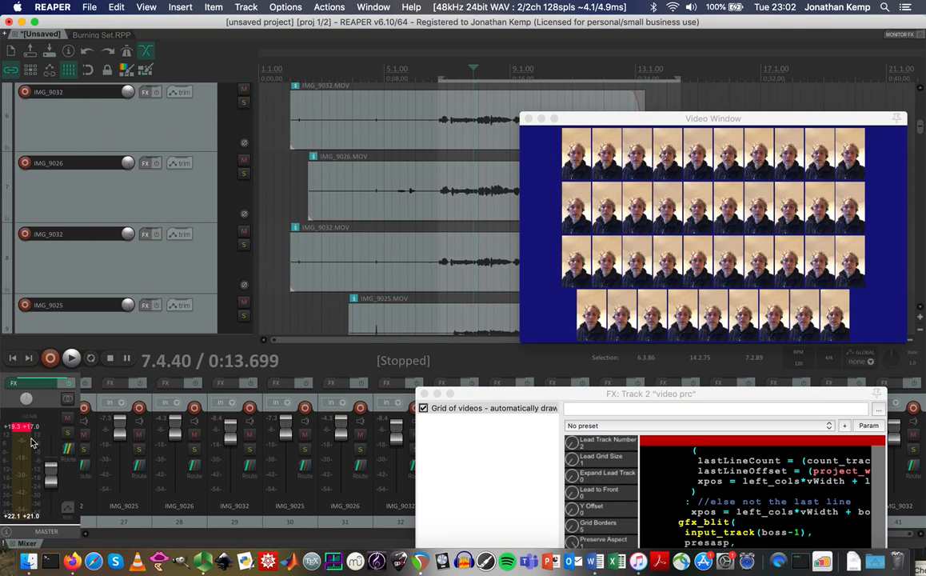
key("space")
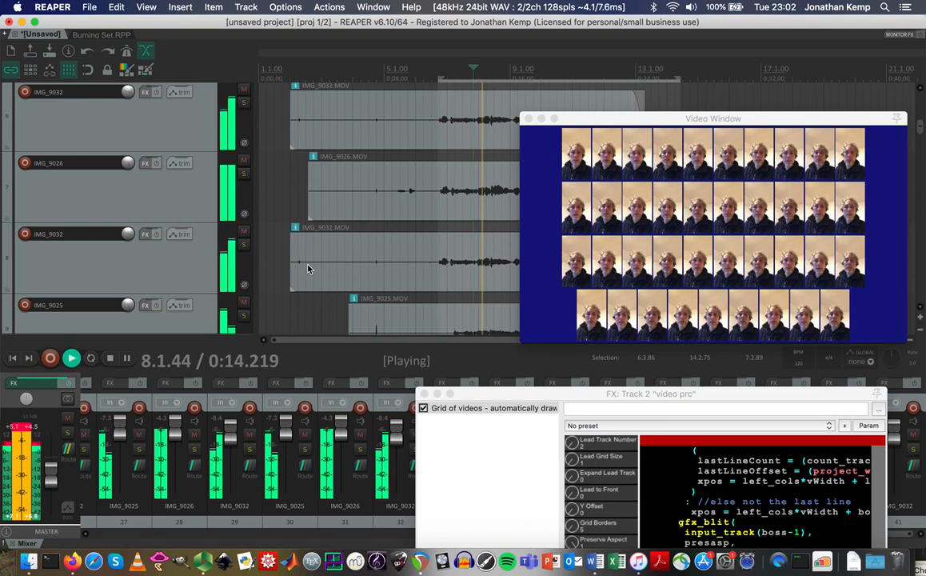
key("space")
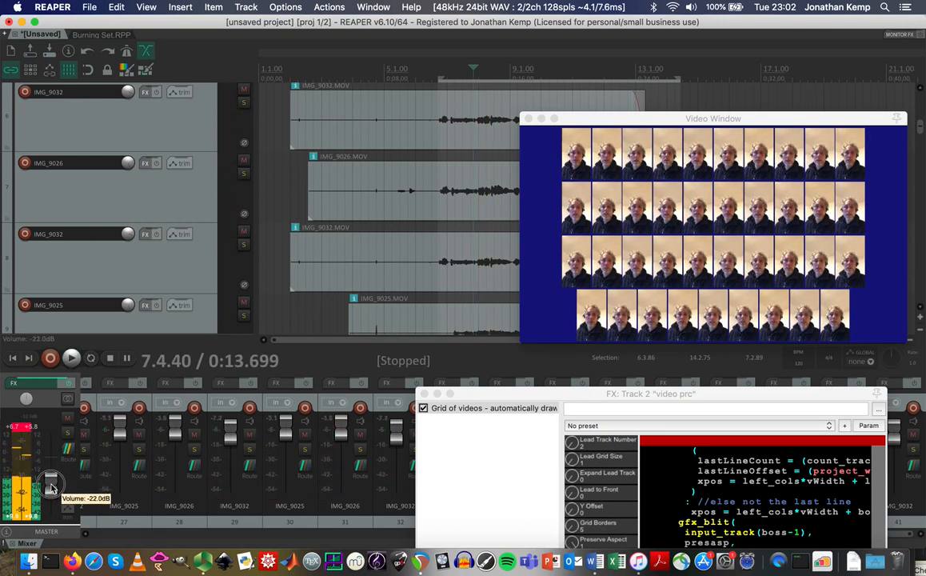
key("space")
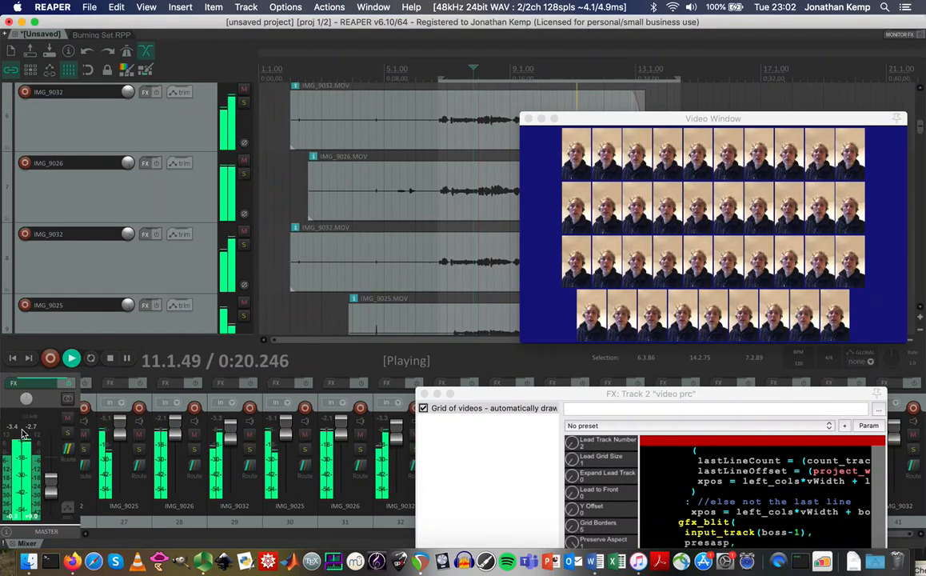
key("space")
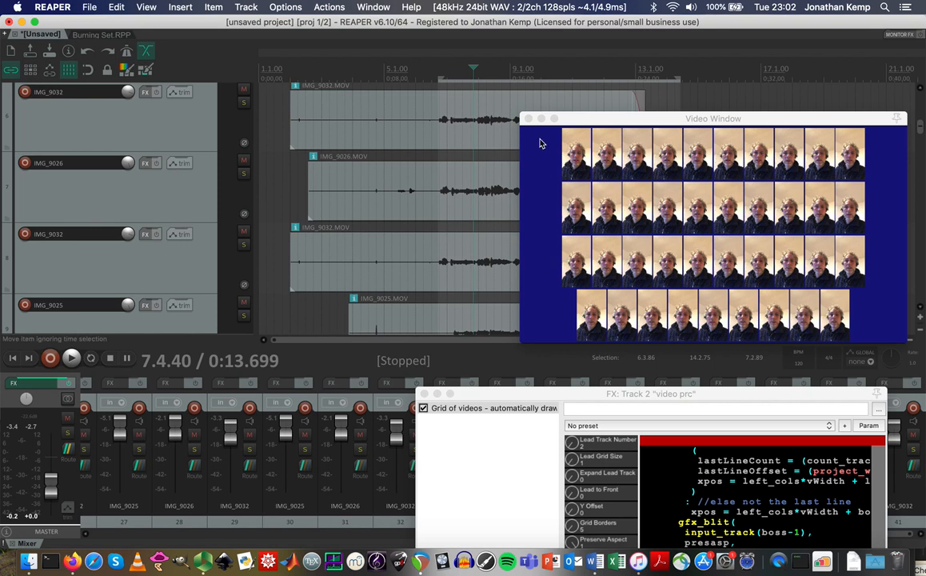
Shrink the tracks so all of them fit, checking the grid near 0:16.9 and nearby moments.
left_click(487, 72)
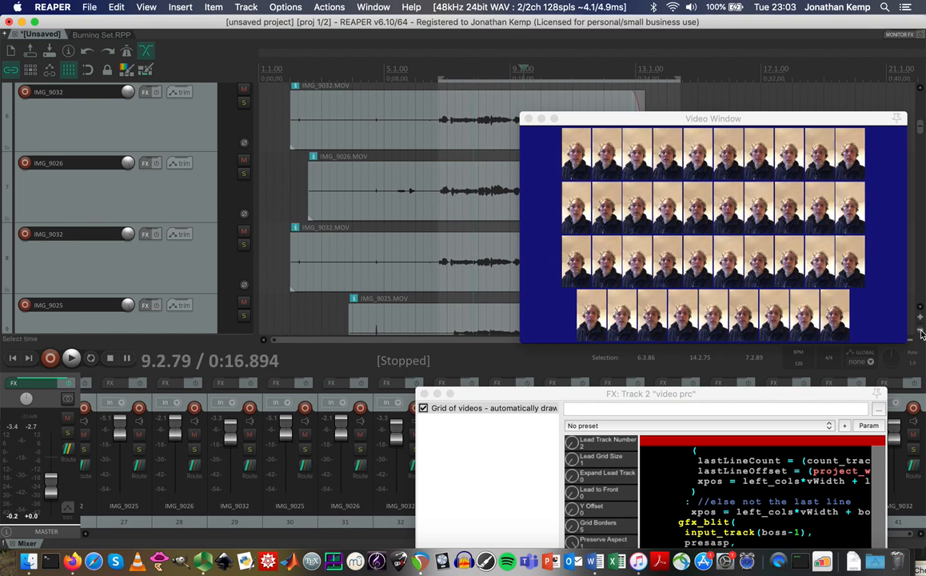
left_click(921, 332)
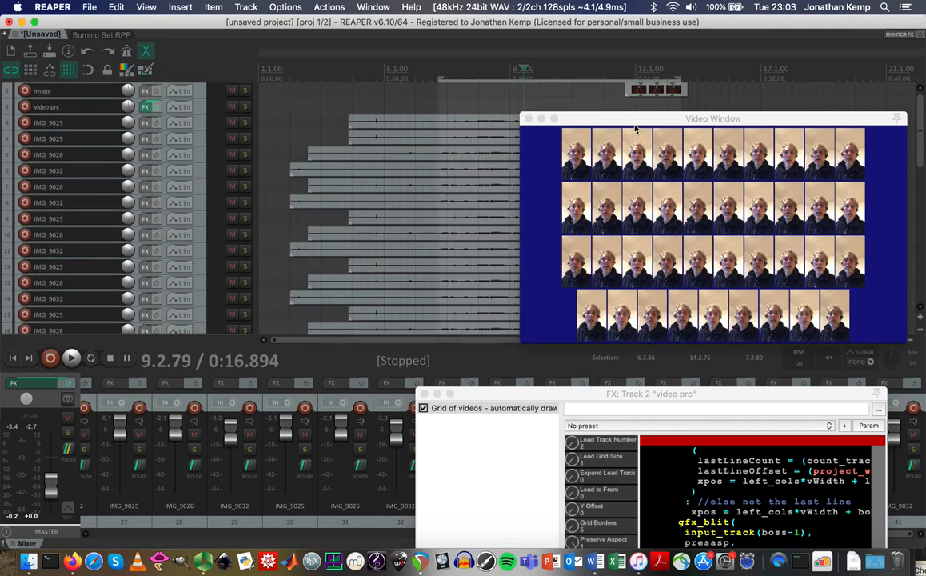
left_click(477, 71)
left_click(496, 72)
left_click(518, 73)
Scrub the grid later and earlier along the timeline, then play briefly from about 0:12.5.
left_click(532, 74)
left_click(558, 74)
left_click(592, 72)
left_click(534, 71)
left_click(489, 71)
left_click(455, 70)
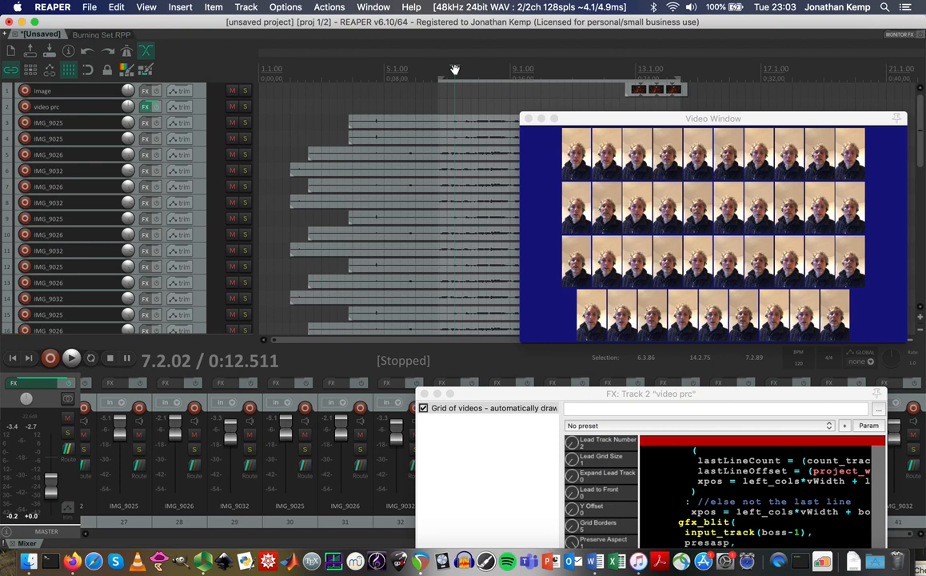
key("space")
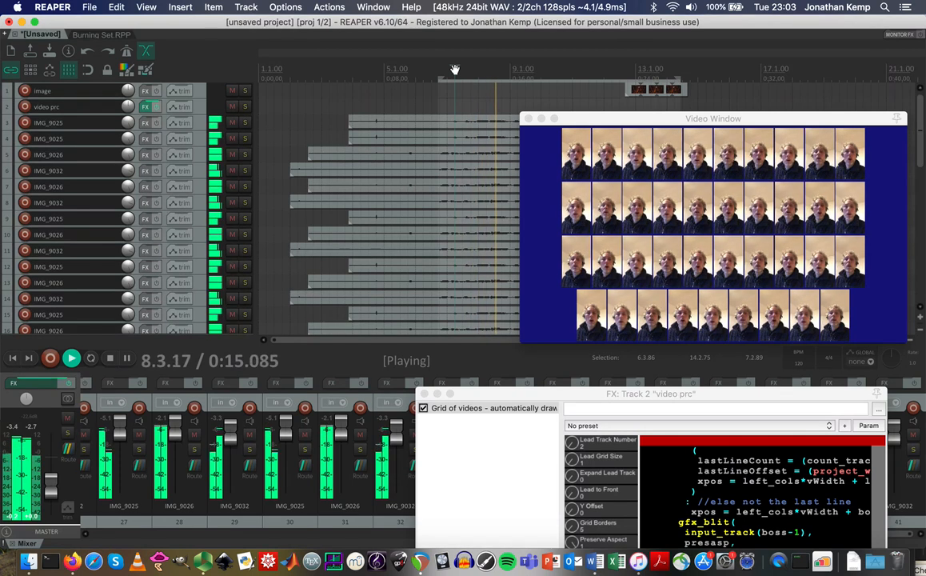
key("space")
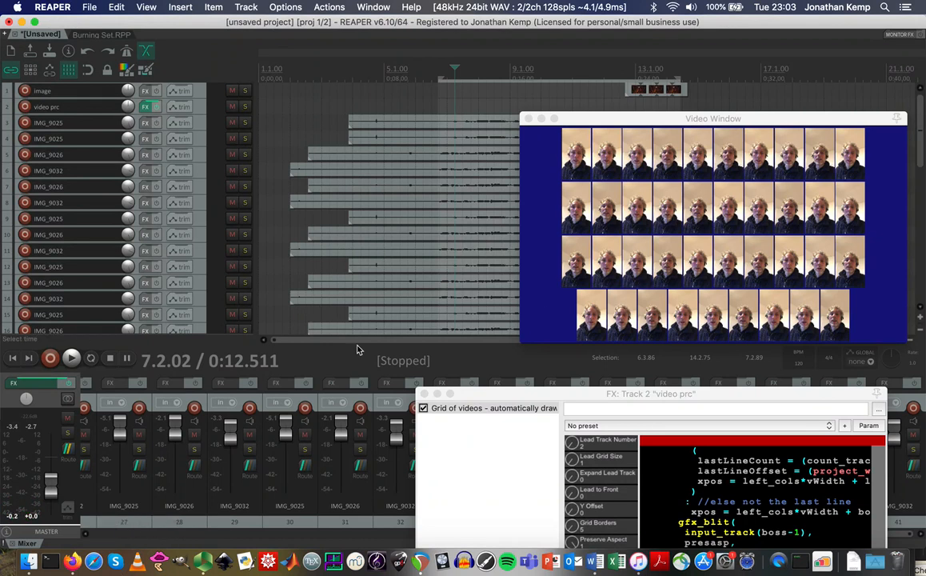
Set Expand Lead Track, Lead to Front, Lead Track Number 2 and a larger Lead Grid Size for a central lead tile.
left_click_drag(572, 394, 190, 183)
left_click_drag(207, 271, 236, 352)
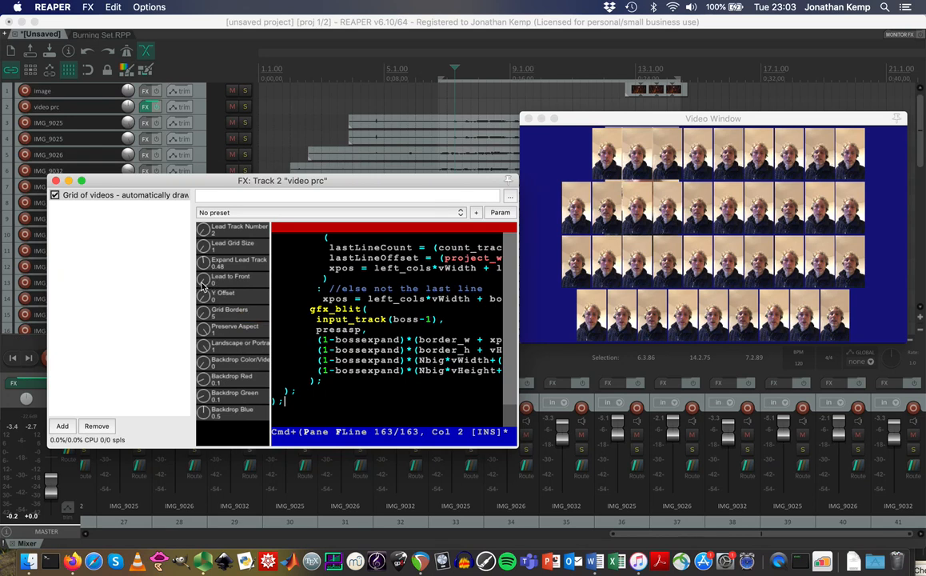
left_click_drag(204, 287, 193, 218)
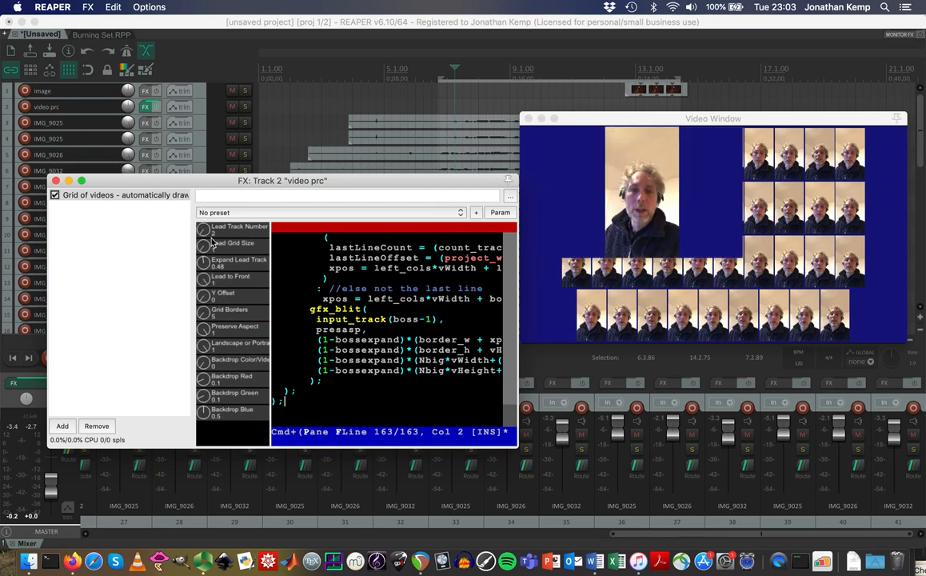
left_click_drag(203, 232, 200, 98)
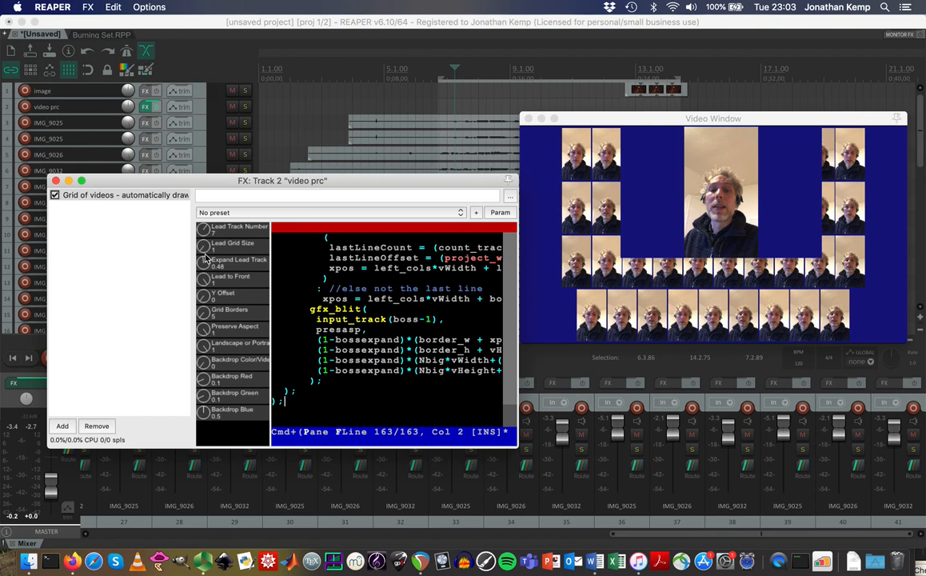
left_click_drag(203, 231, 201, 406)
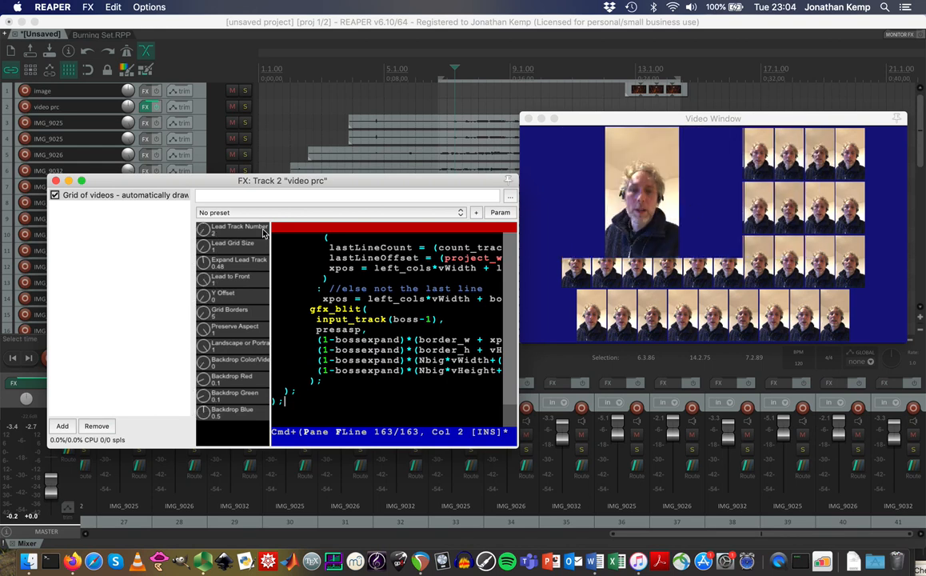
left_click_drag(202, 250, 194, 94)
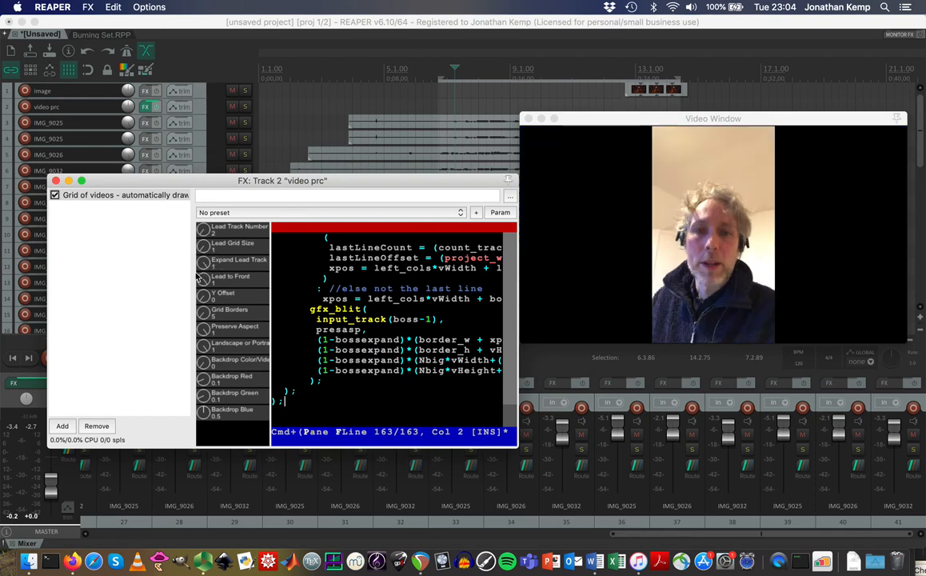
left_click_drag(203, 266, 209, 508)
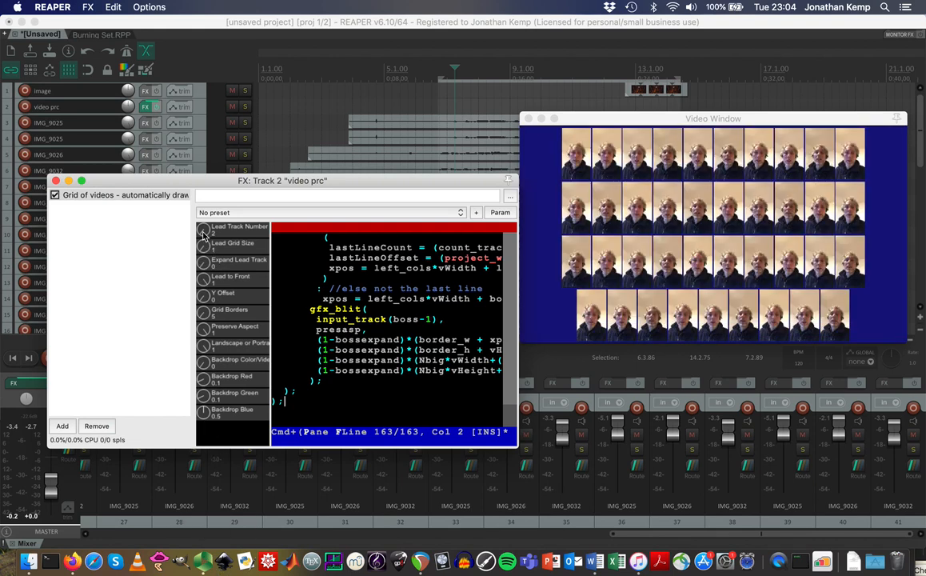
left_click_drag(205, 250, 206, 174)
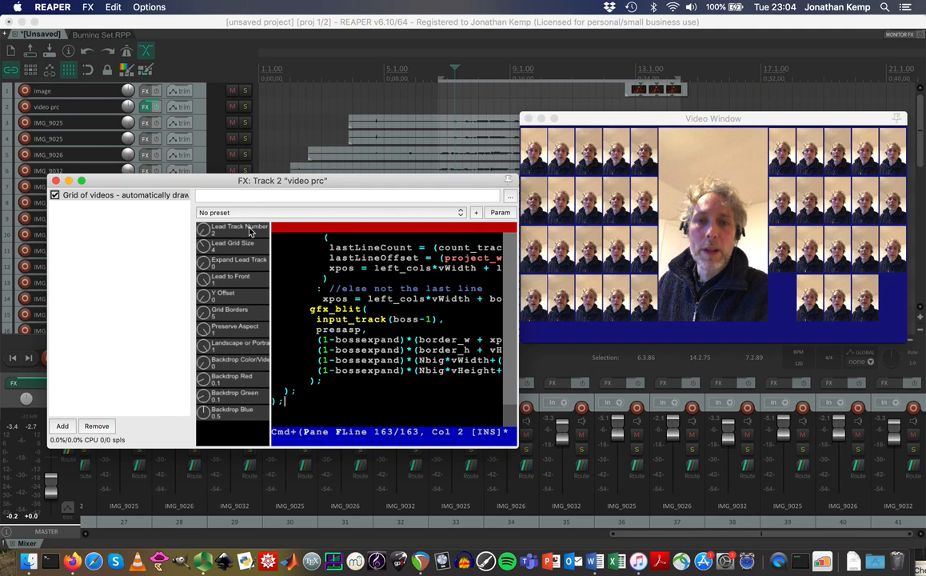
Tweak a Grid of videos knob and move the Video Window lower and to the left.
left_click(203, 229)
mouse_move(203, 229)
left_mouse_down()
mouse_move(203, 138)
mouse_move(201, 201)
mouse_move(213, 242)
left_mouse_up()
left_click_drag(640, 121, 603, 157)
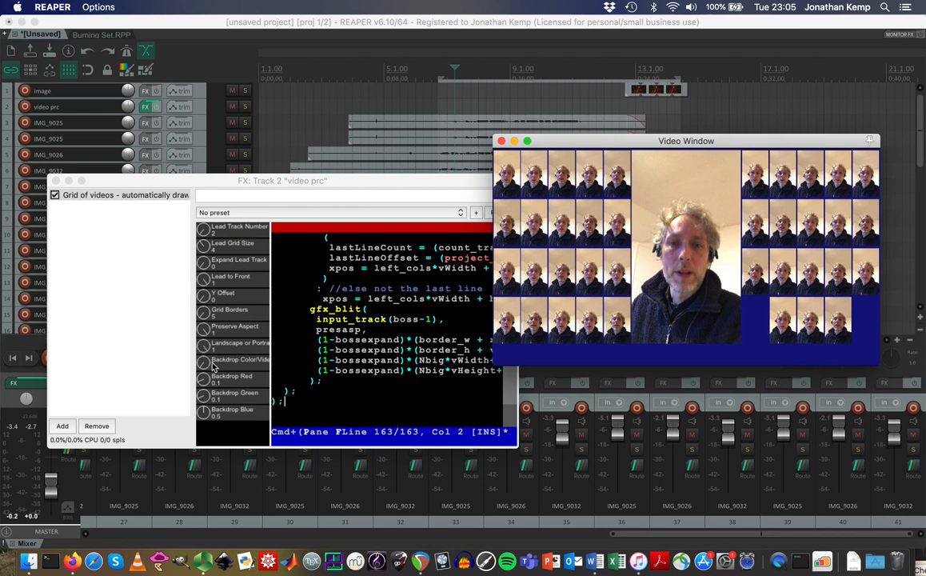
Raise Backdrop Red and Green for a purple backdrop, then set Backdrop Color/Video to 1.
left_click_drag(202, 384, 204, 310)
mouse_move(202, 393)
left_mouse_down()
mouse_move(194, 403)
mouse_move(187, 331)
mouse_move(201, 402)
mouse_move(198, 503)
mouse_move(186, 368)
mouse_move(203, 411)
mouse_move(200, 378)
mouse_move(203, 403)
left_mouse_up()
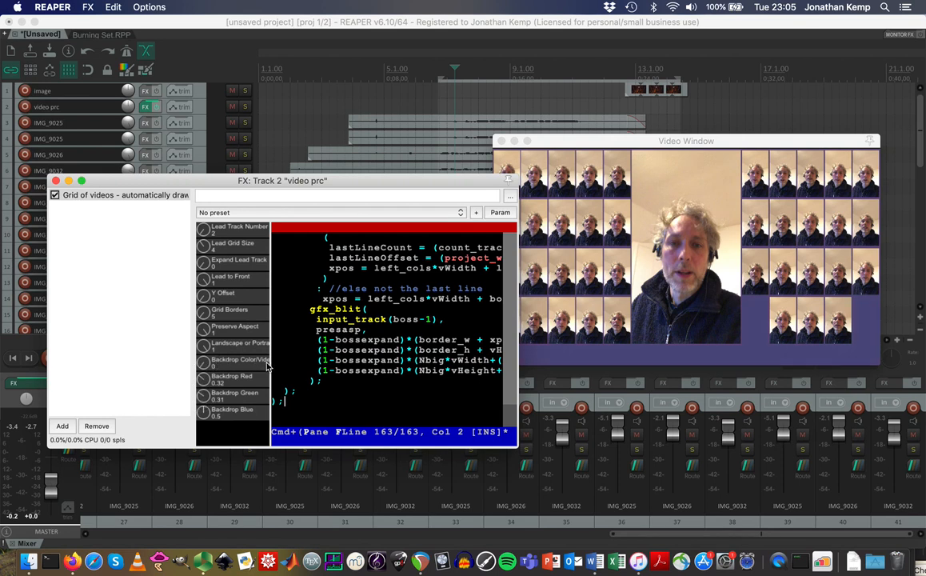
left_click_drag(204, 368, 198, 190)
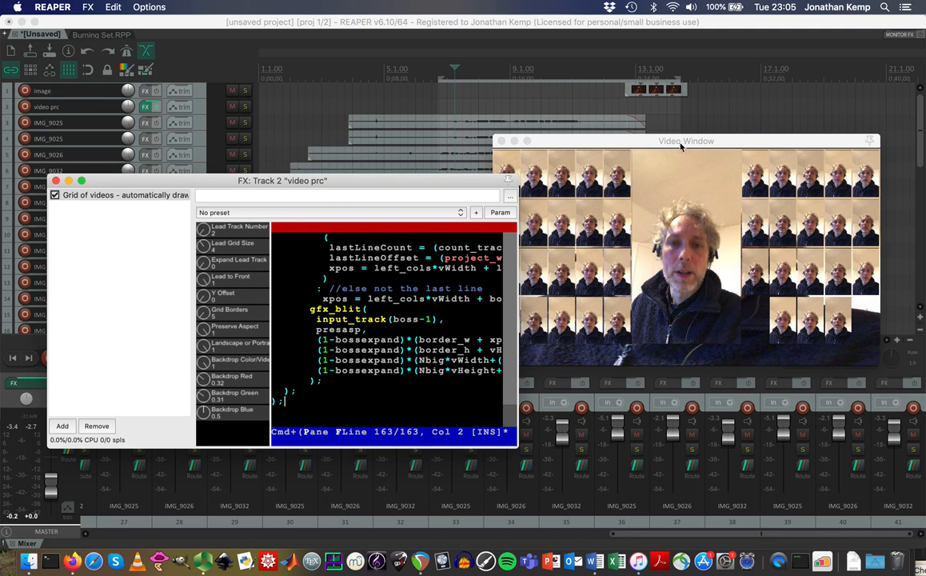
left_click_drag(718, 145, 733, 112)
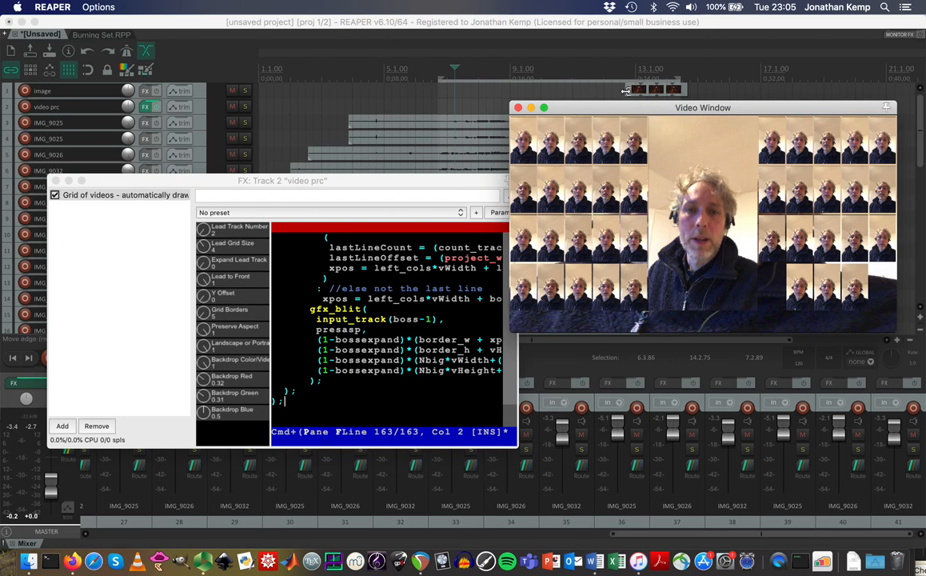
Move the image track's item onto video prc near 5.1 and stretch it across the portrait clips.
left_click_drag(633, 106, 661, 175)
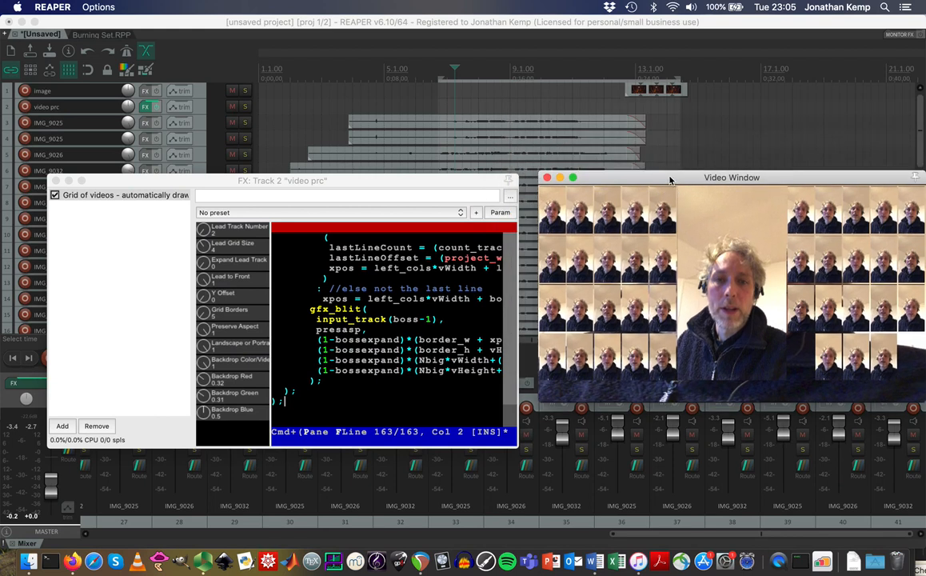
left_click_drag(652, 92, 678, 106)
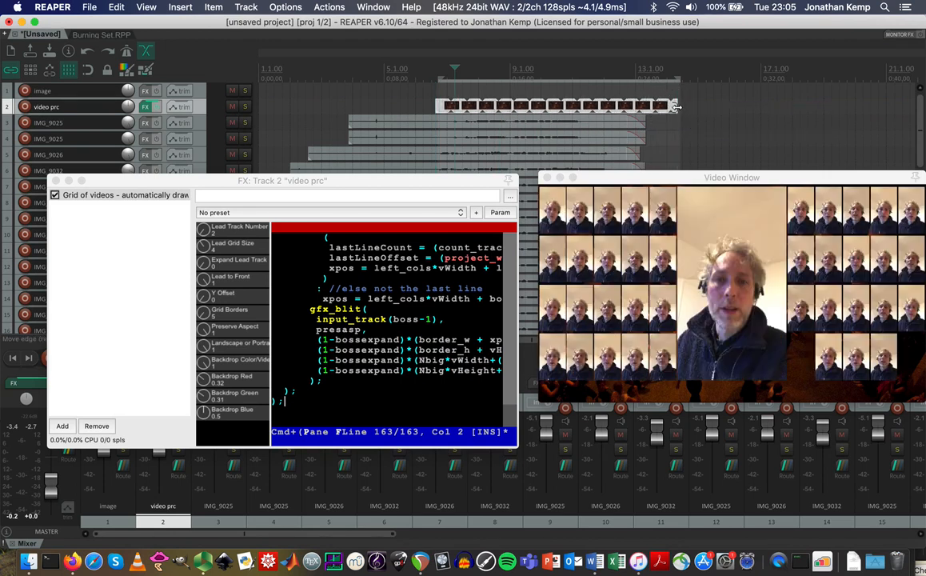
left_click_drag(438, 105, 372, 105)
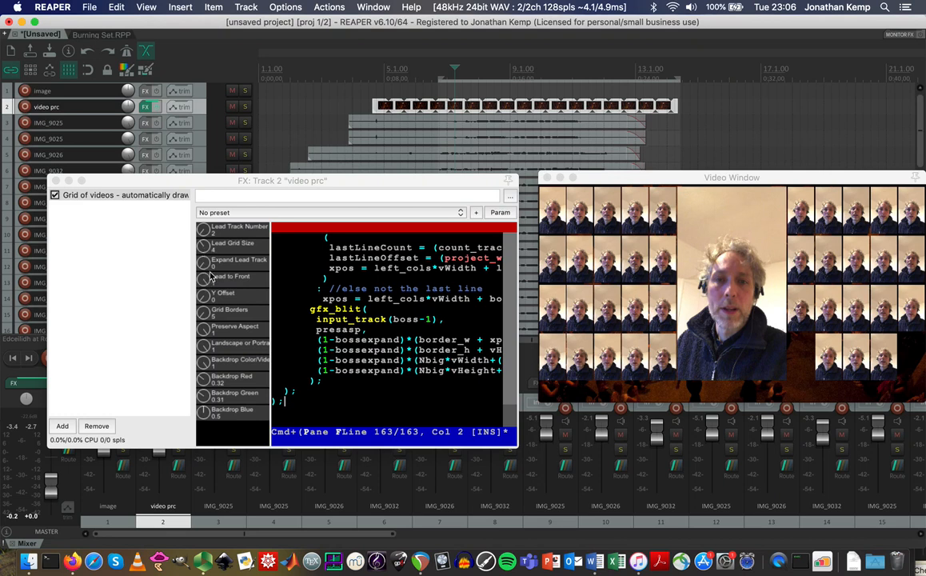
Add Grid Borders, shift the grid down with Y Offset, and set Backdrop Color/Video back to 0.
left_click(204, 317)
left_click_drag(202, 315, 193, 347)
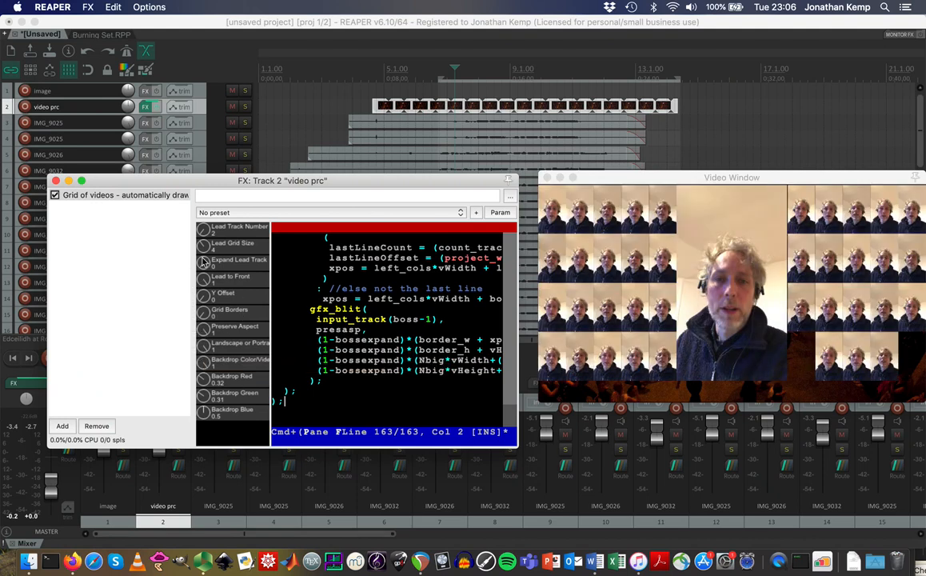
left_click_drag(205, 301, 201, 293)
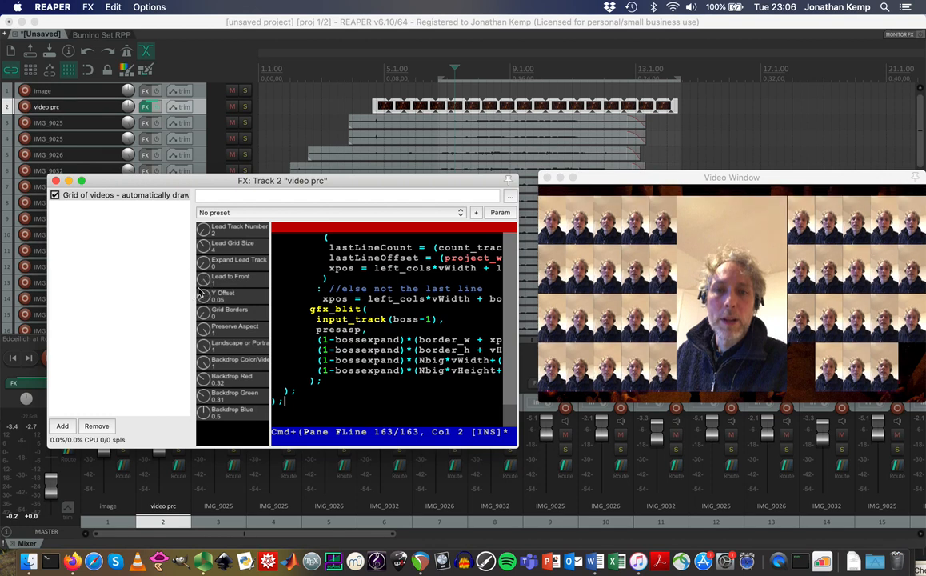
left_click(204, 365)
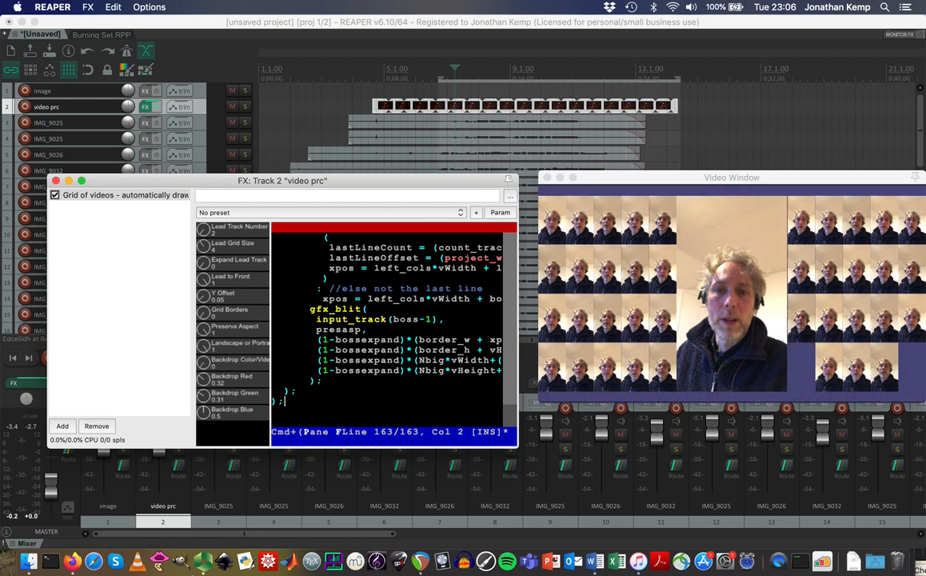
left_click(613, 112)
Move the concert item to the image track, paste a copy on video prc, and trim the original to start near 13.2.
left_click_drag(618, 117, 644, 104)
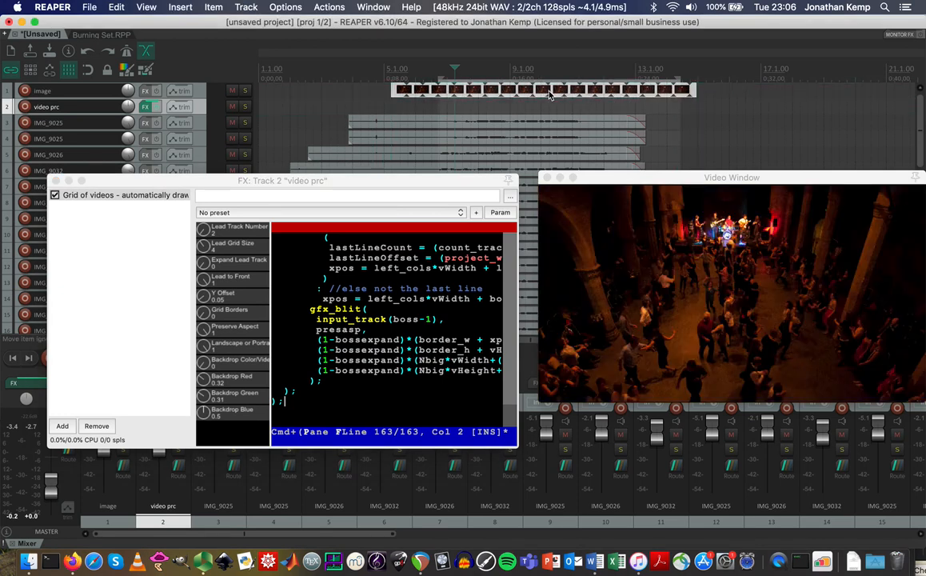
left_click(381, 81)
key("super+v")
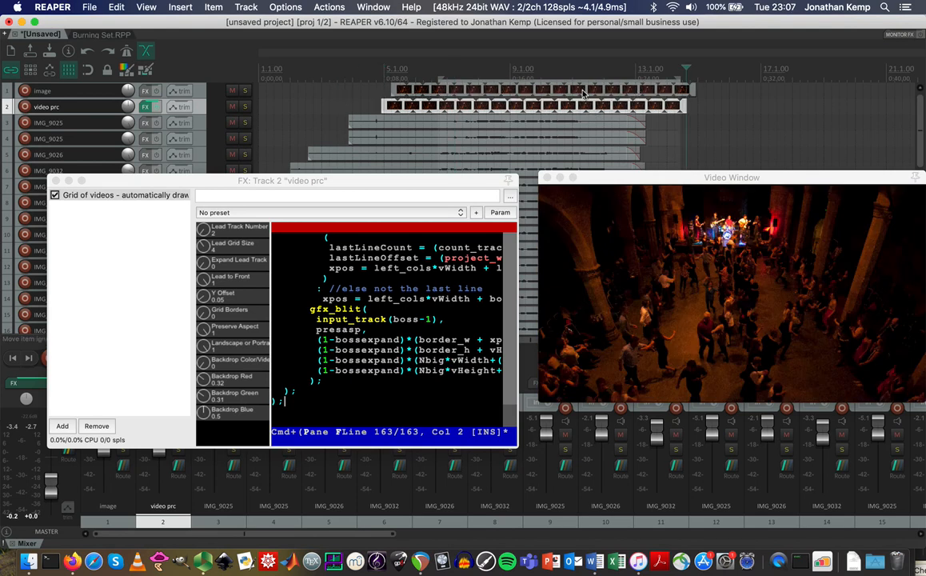
left_click_drag(394, 89, 634, 88)
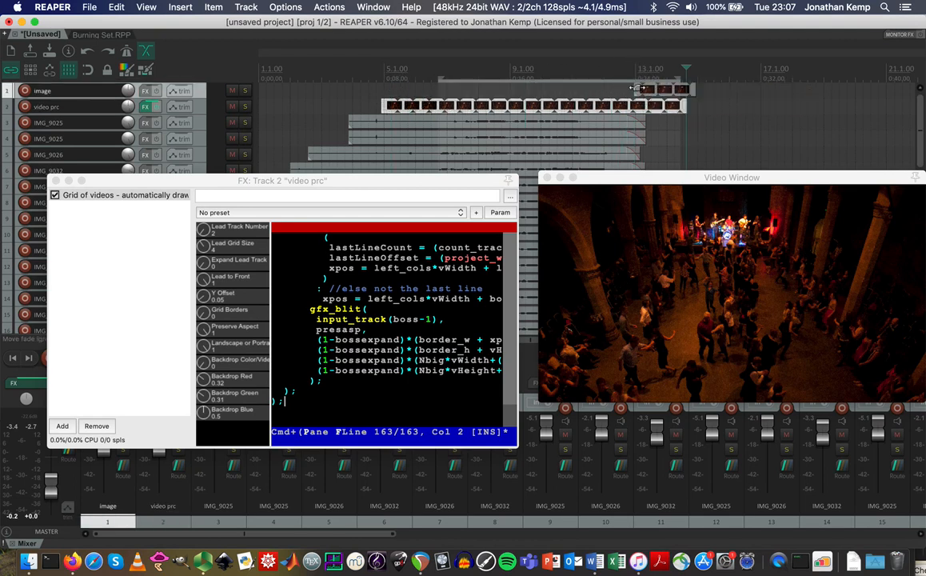
Preview the moments around the concert footage and delete the copied item on video prc.
left_click(629, 73)
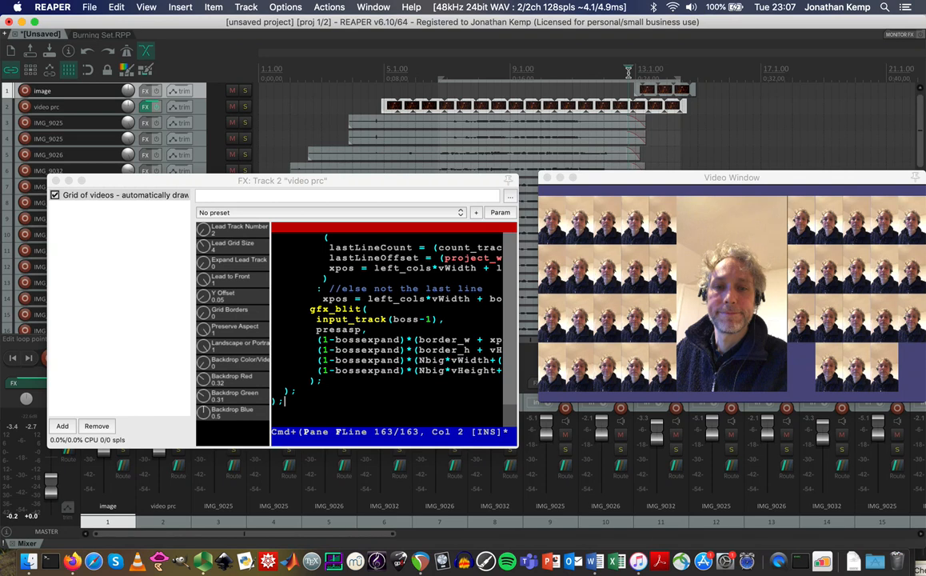
left_click(646, 73)
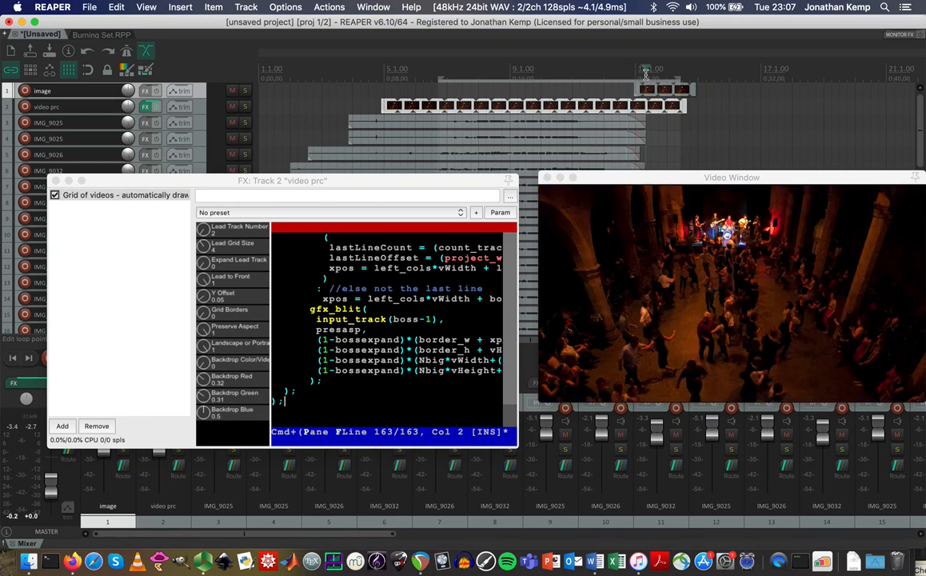
left_click(448, 112)
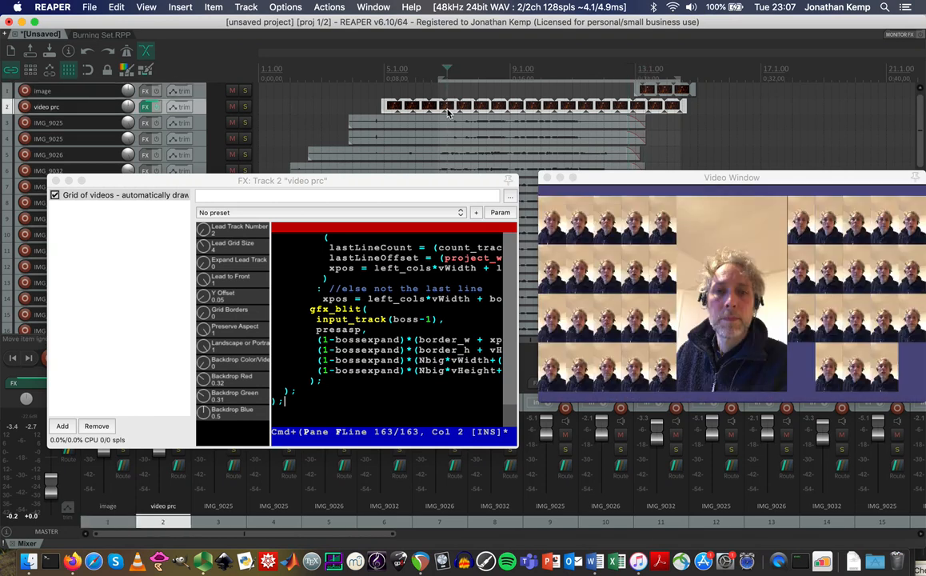
key("Delete")
left_click(557, 62)
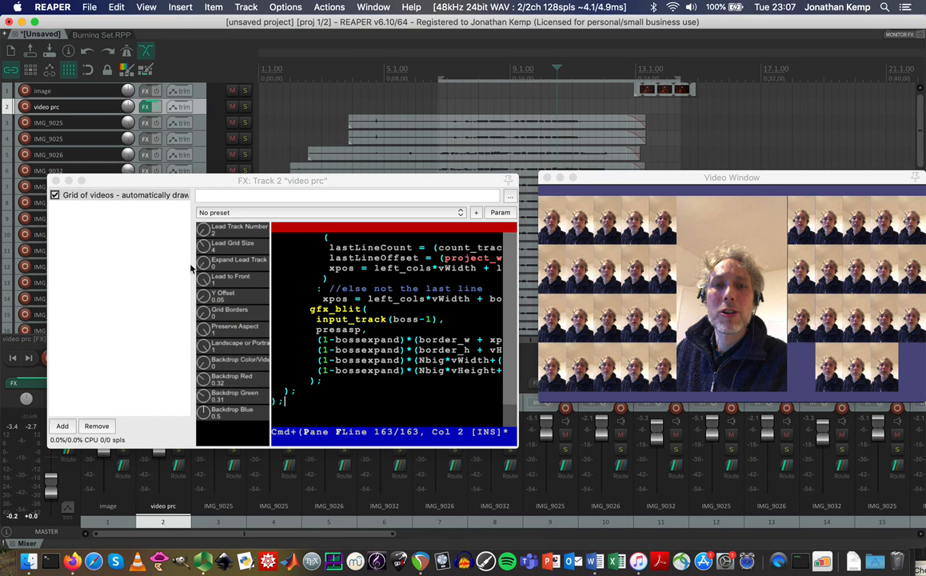
In Finder, arrange the folder windows and open the YouTube Landscape Example folder.
left_click(28, 564)
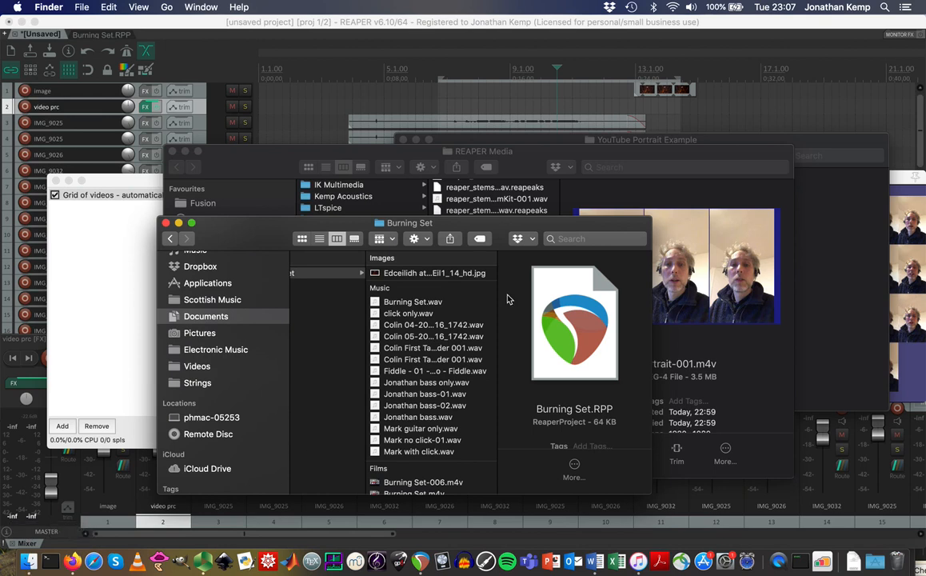
left_click(589, 158)
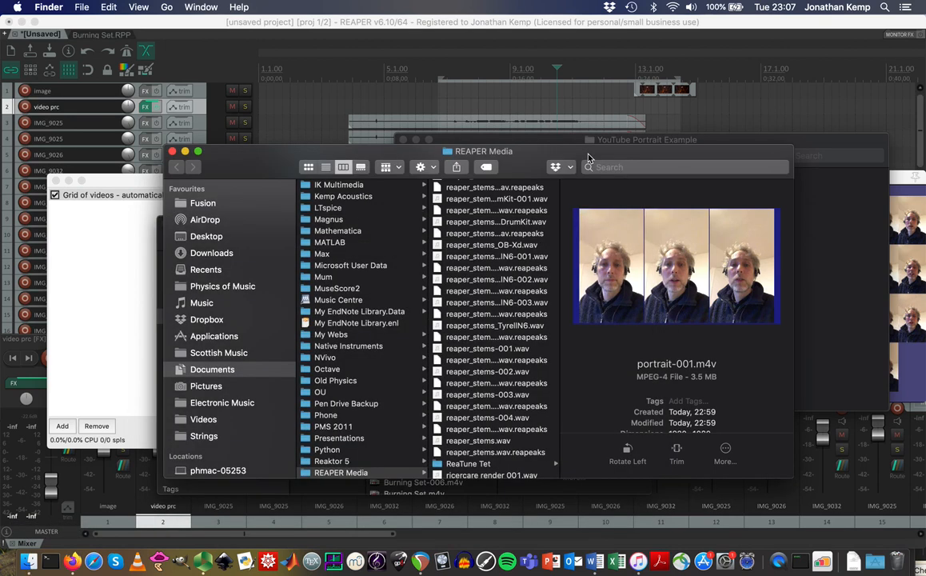
left_click_drag(592, 156, 482, 408)
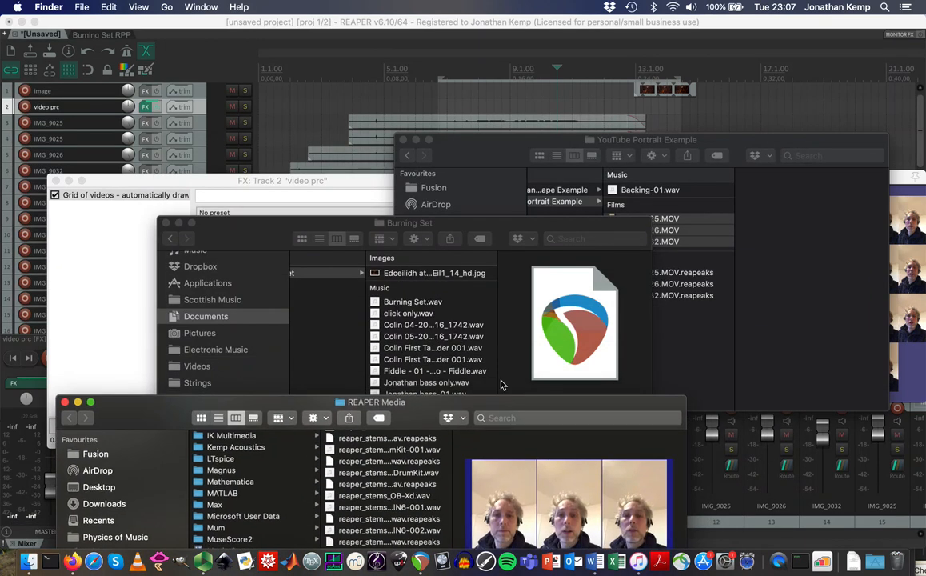
left_click(527, 141)
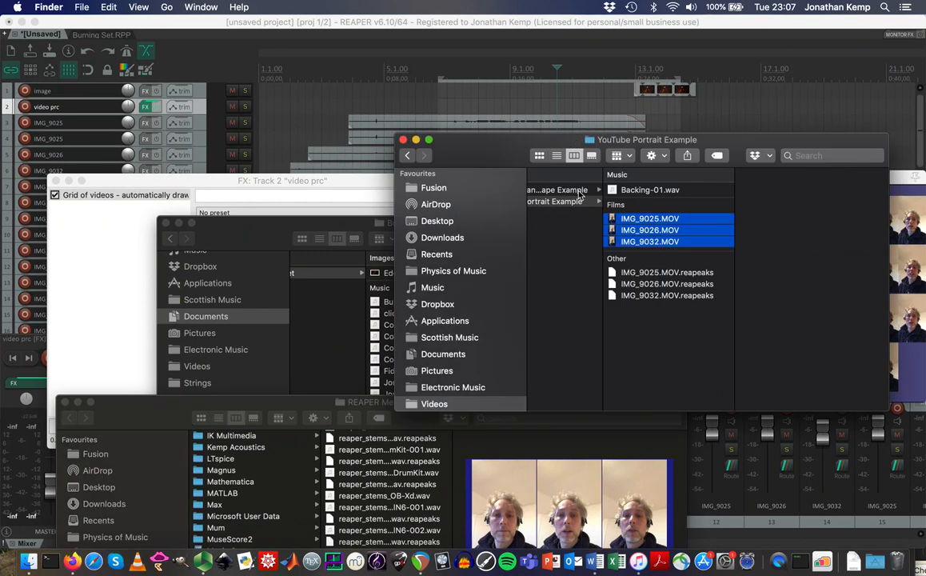
left_click(577, 192)
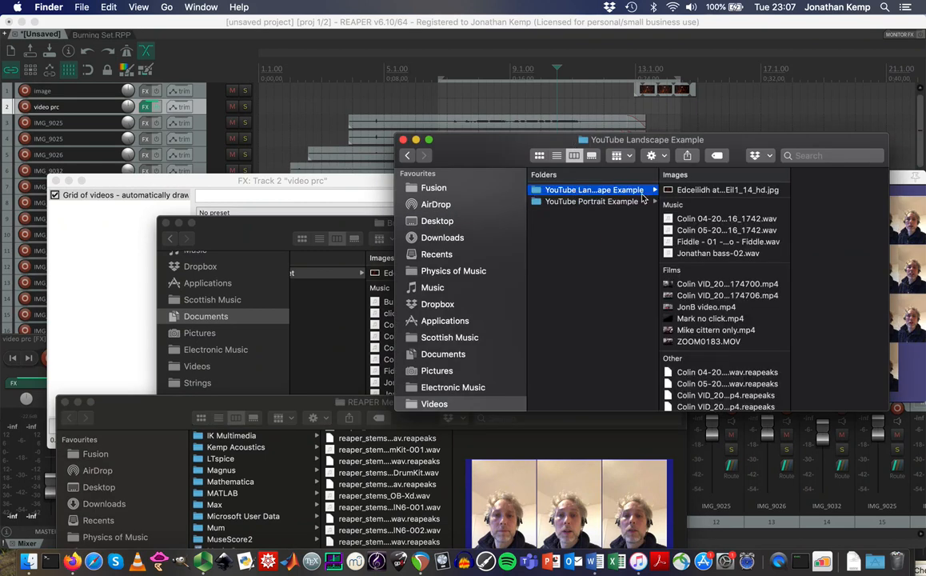
left_click(706, 254)
left_click_drag(745, 145, 782, 242)
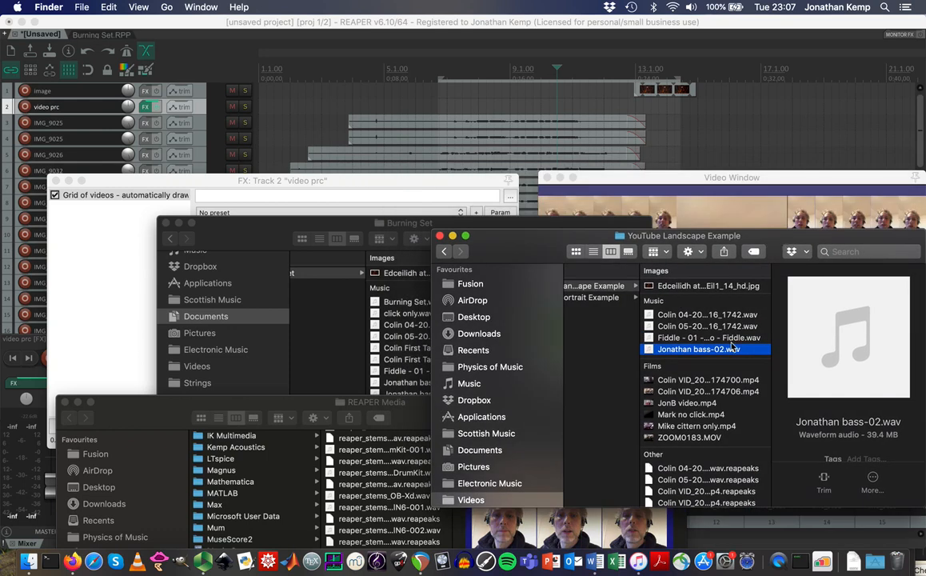
Drag ZOOM0183.MOV into REAPER on track 5 and move the video preview aside.
left_click(688, 438)
left_click_drag(688, 437, 703, 143)
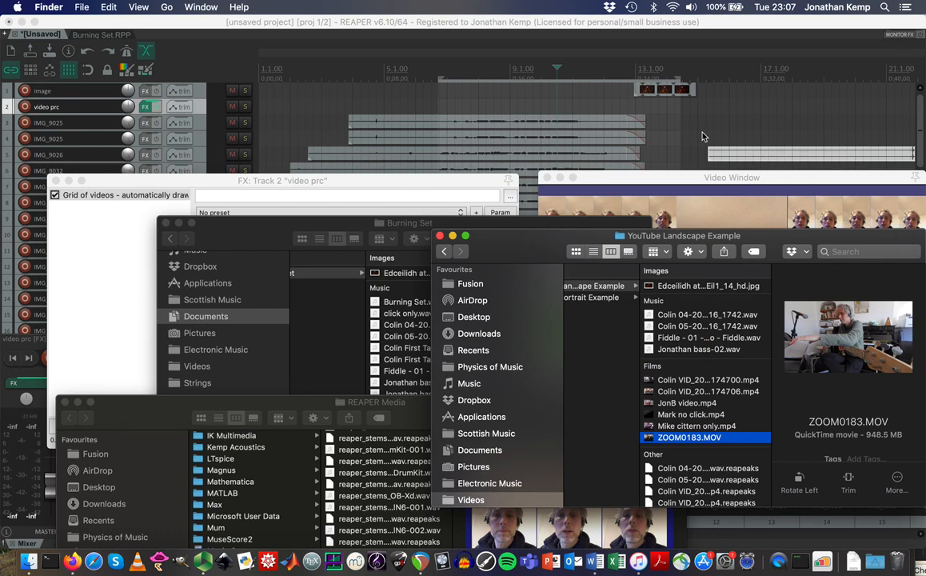
left_click(702, 136)
left_click_drag(675, 180, 678, 540)
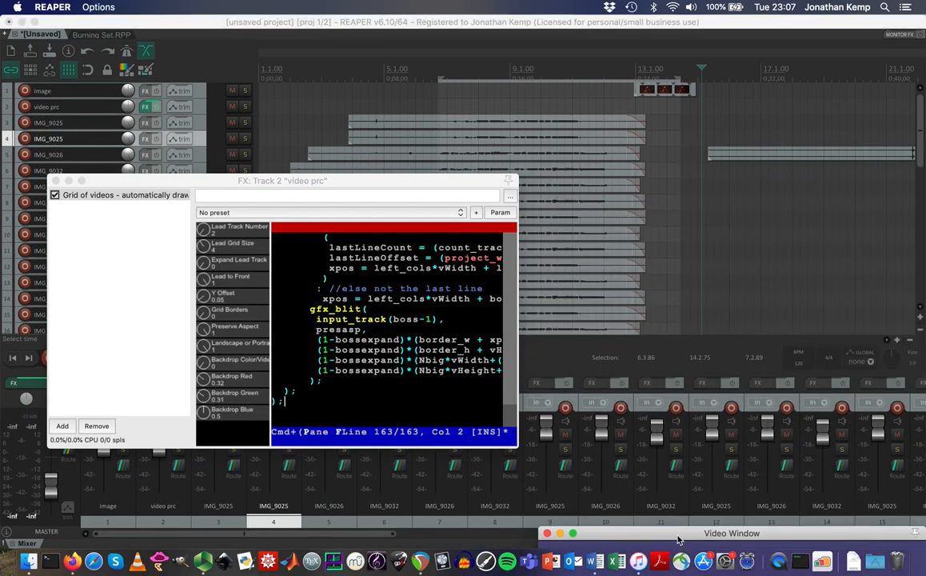
Collapse the video prc effect window and delete track 6's existing clip.
double_click(465, 180)
left_click(613, 176)
key("Delete")
Place ZOOM0183.MOV on track 6 and open the Add FX browser for track 6 IMG_9032.
left_click_drag(770, 153, 313, 175)
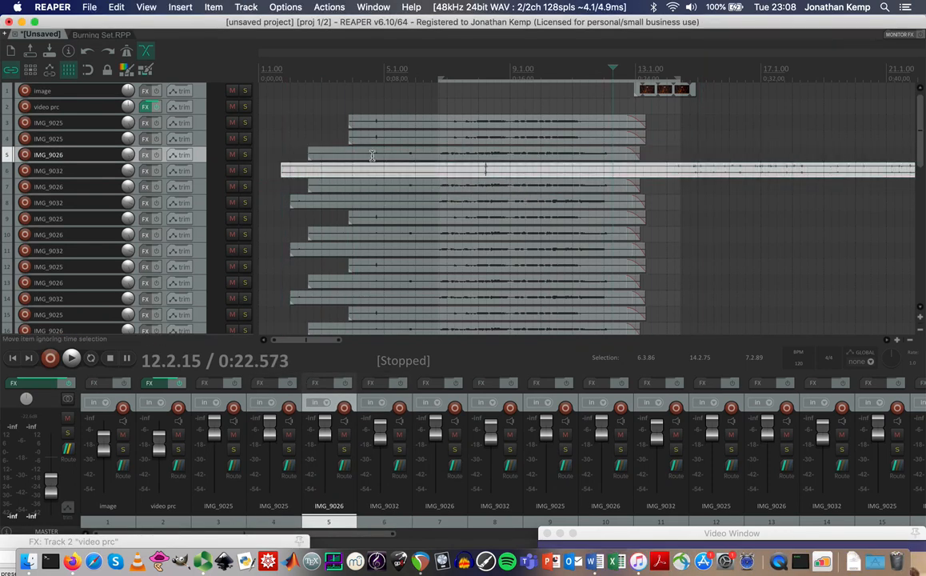
left_click(530, 72)
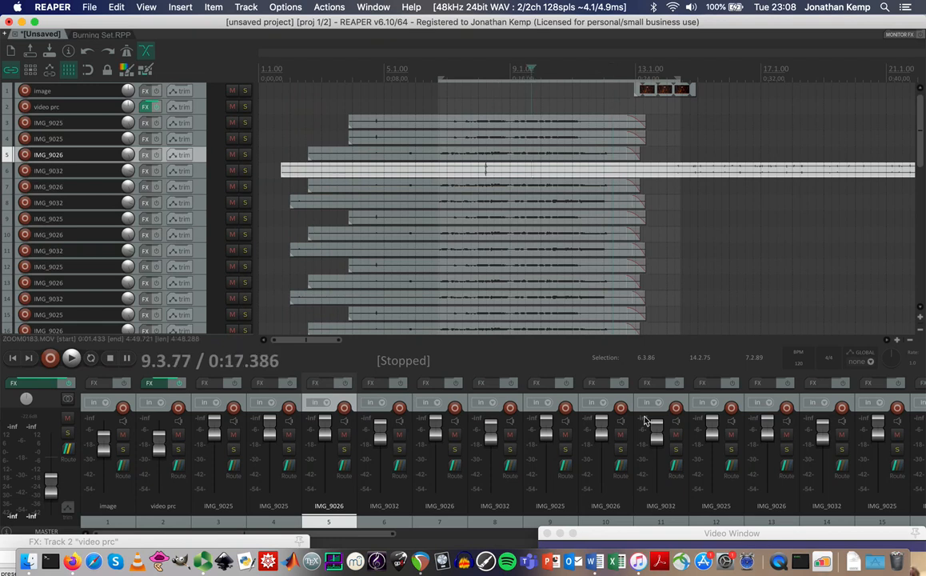
left_click_drag(639, 536, 555, 202)
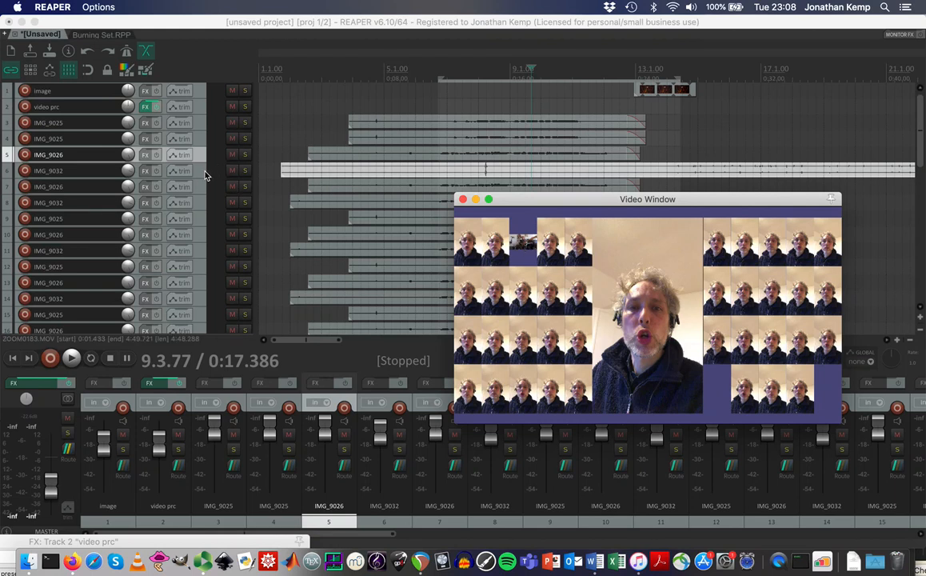
left_click(183, 171)
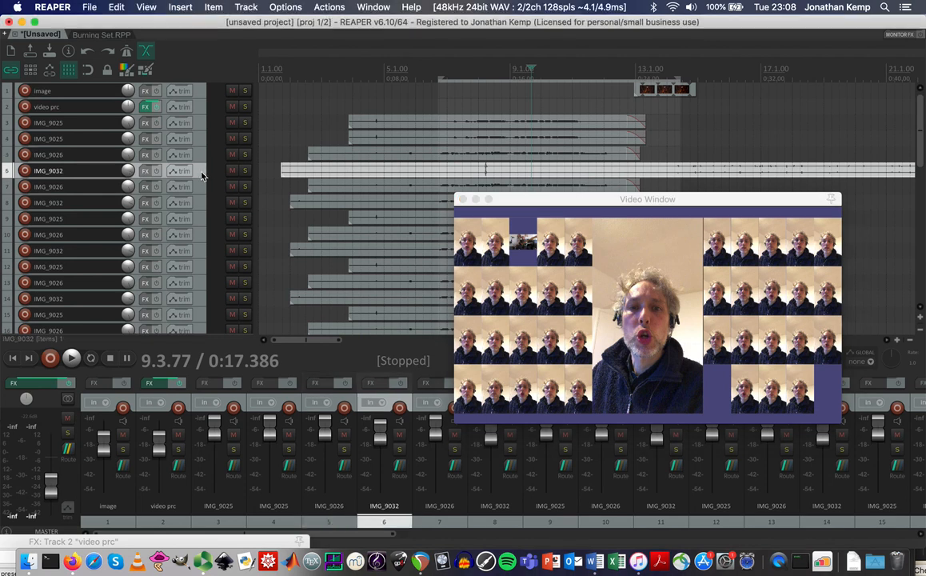
left_click(145, 172)
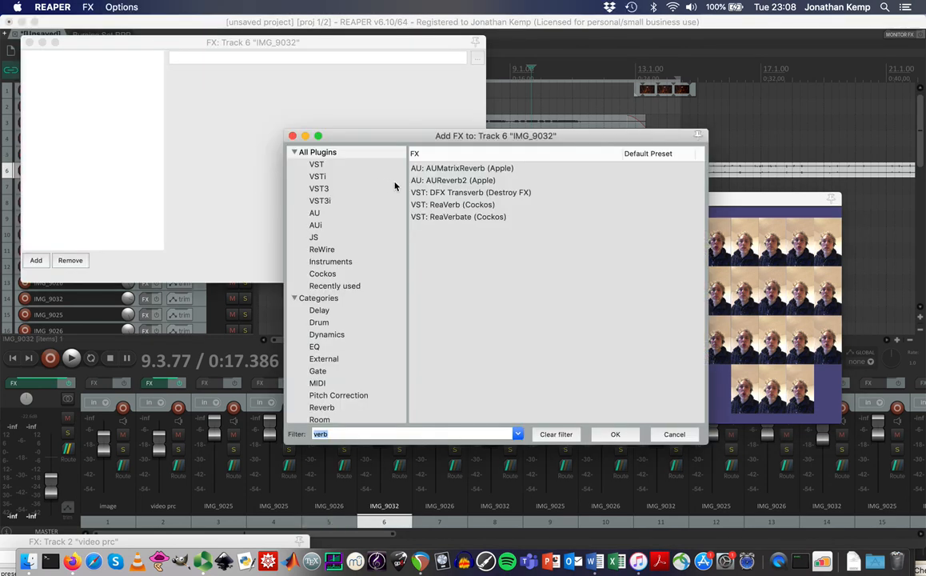
Add a Video processor to track 6 with the 'Basic helpers: Track opacity/zoom/pan' preset, zoom at 0.
left_click(348, 155)
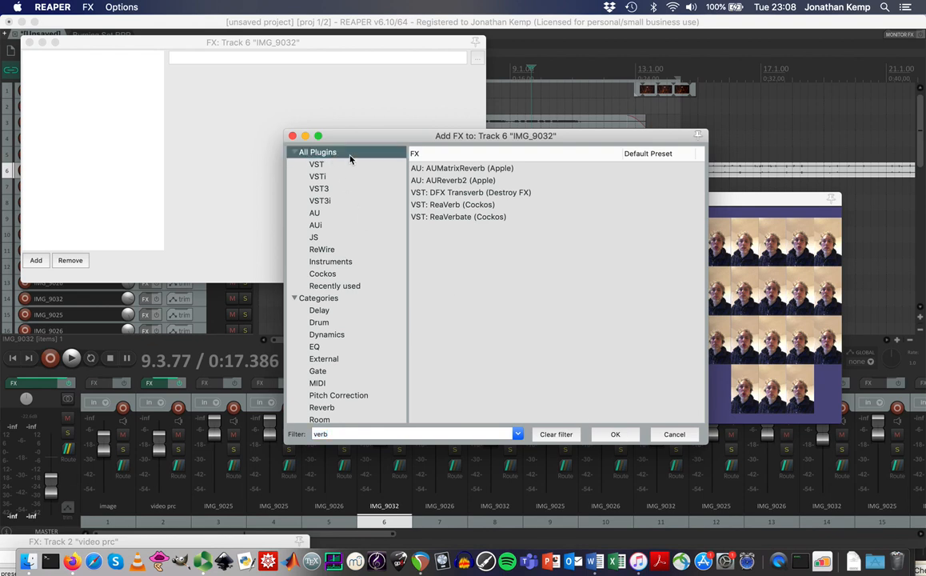
left_click(332, 434)
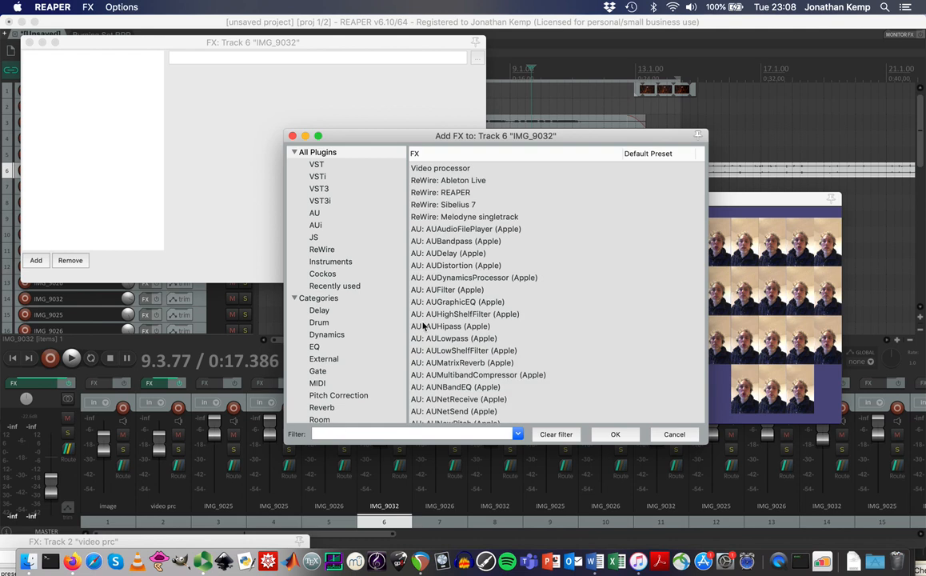
left_click(453, 168)
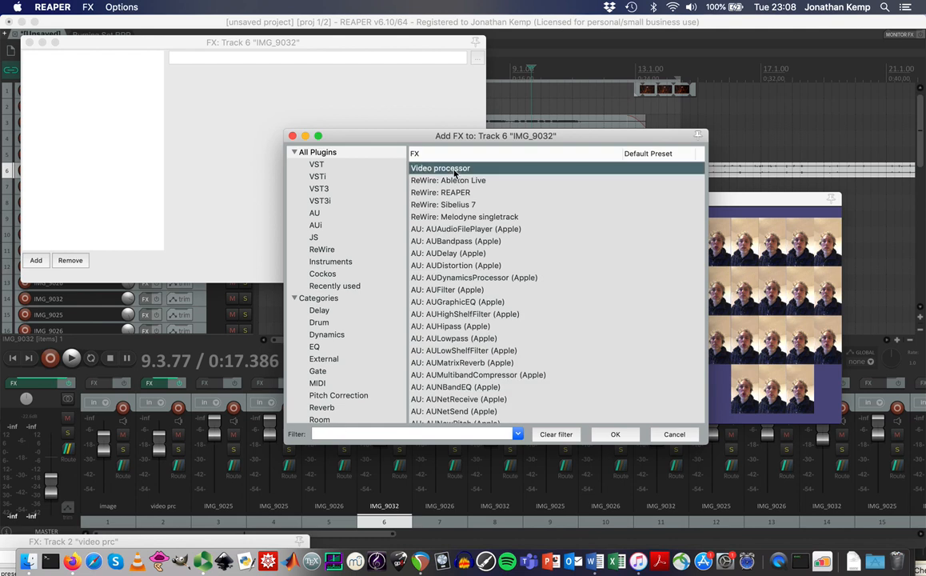
left_click(614, 435)
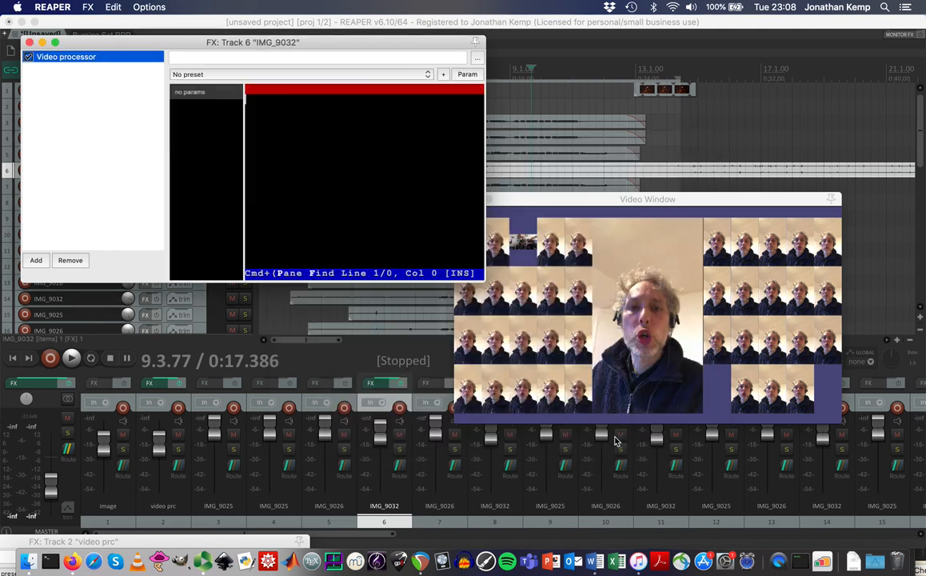
left_click(237, 74)
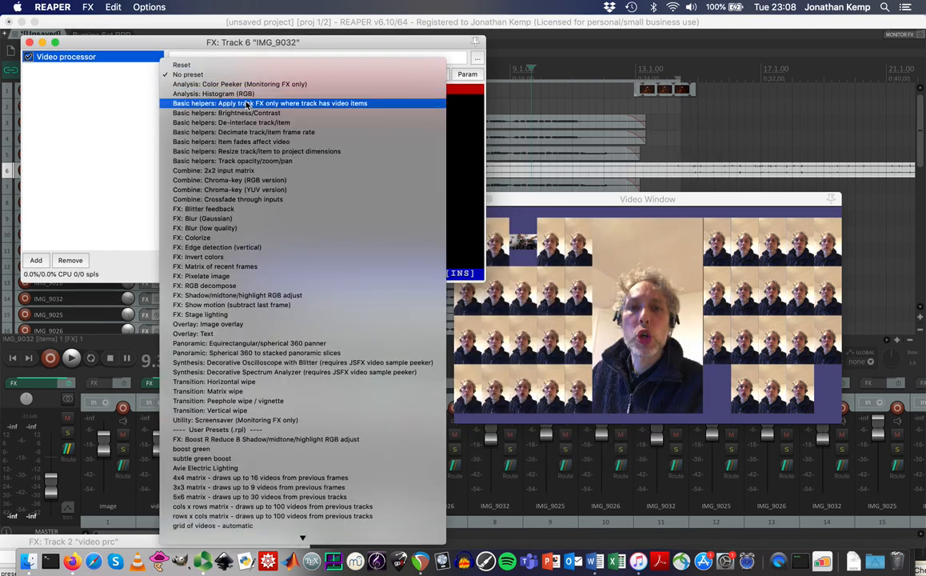
left_click(256, 162)
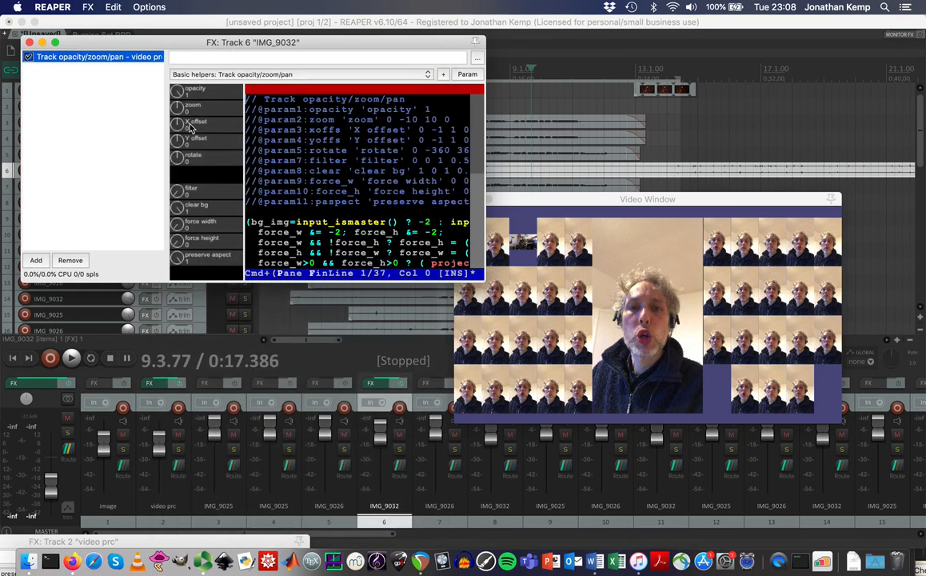
mouse_move(167, 107)
left_mouse_down()
mouse_move(176, 106)
mouse_move(178, 77)
mouse_move(165, 156)
mouse_move(187, 216)
mouse_move(160, 151)
mouse_move(161, 103)
mouse_move(178, 112)
left_mouse_up()
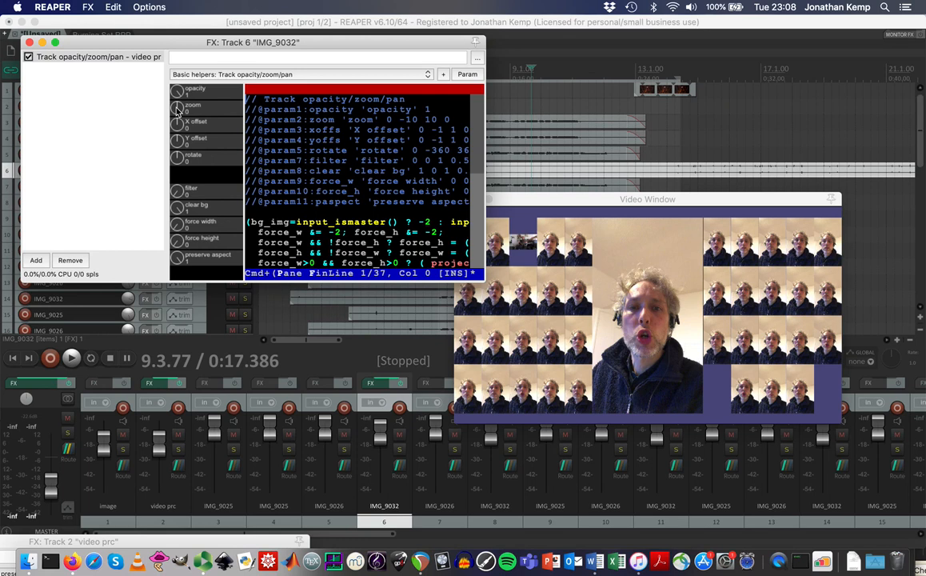
left_click_drag(315, 42, 312, 175)
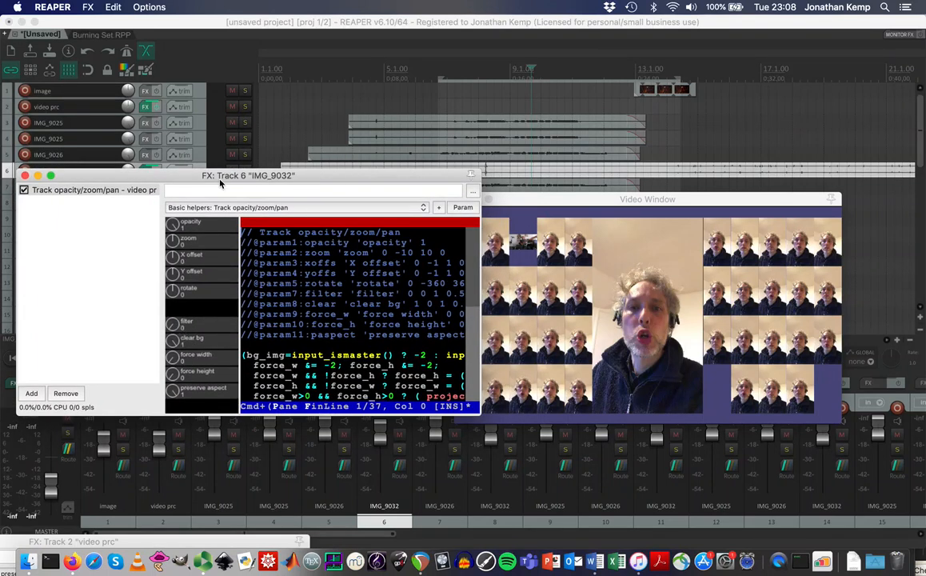
Reopen the video prc effect chain and turn off Preserve Aspect in Grid of videos.
left_click(148, 107)
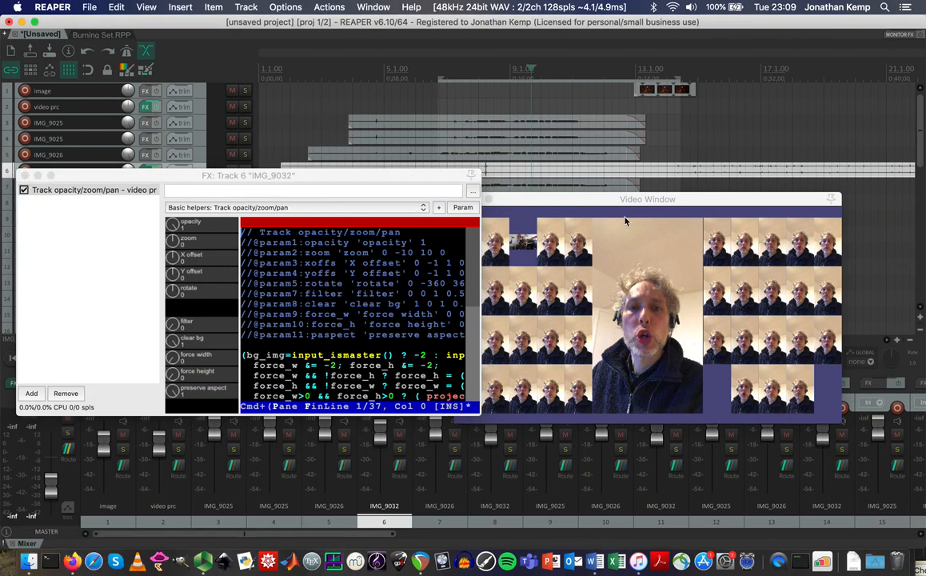
left_click_drag(612, 202, 709, 169)
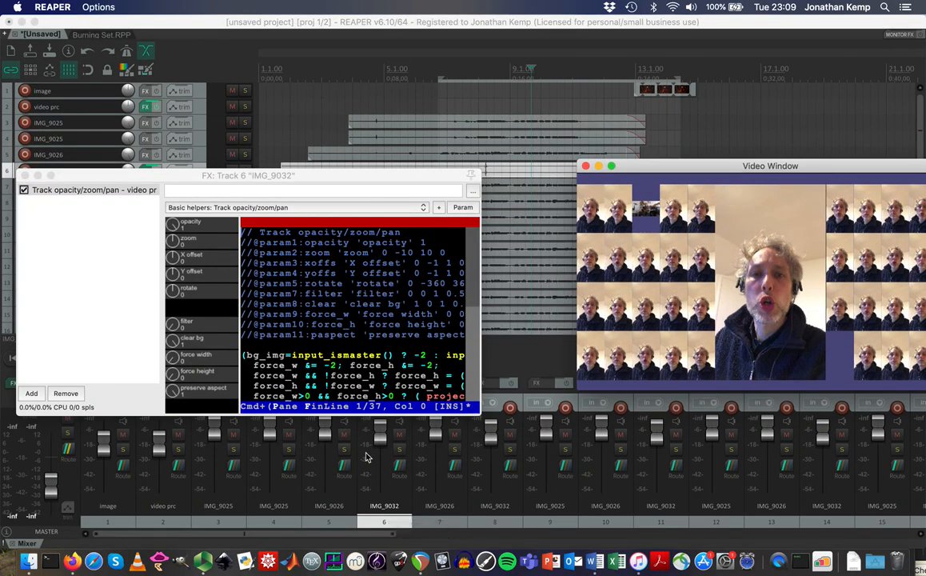
left_click(303, 185)
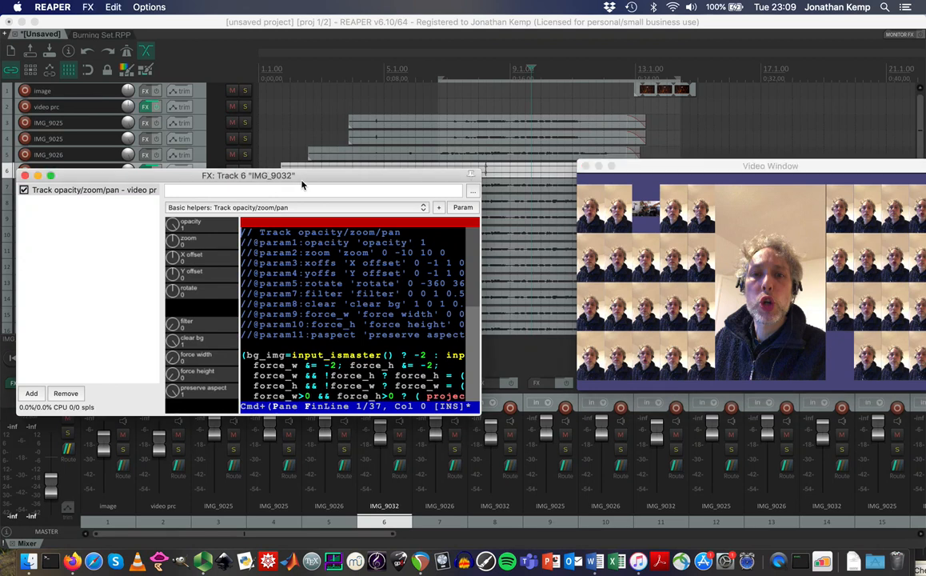
left_click(147, 109)
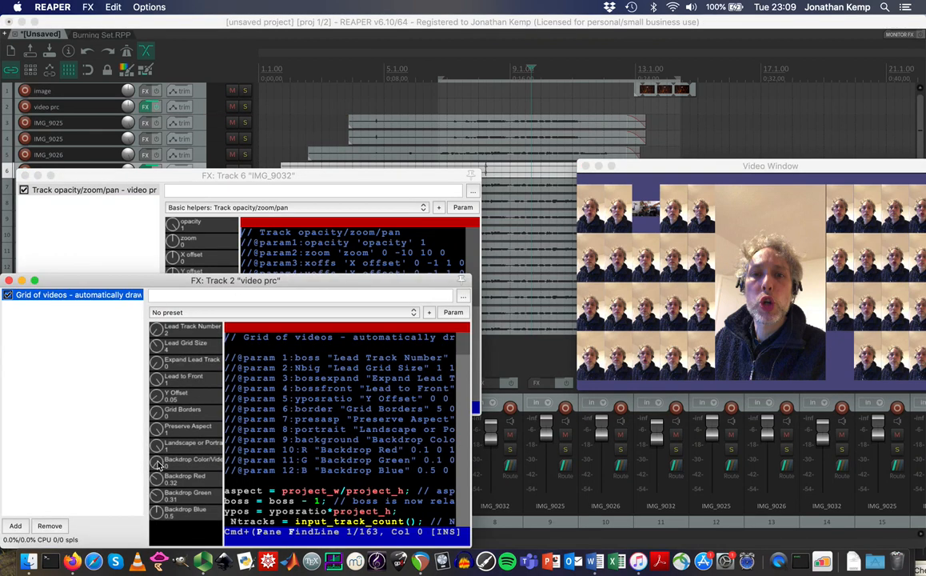
left_click_drag(157, 428, 159, 564)
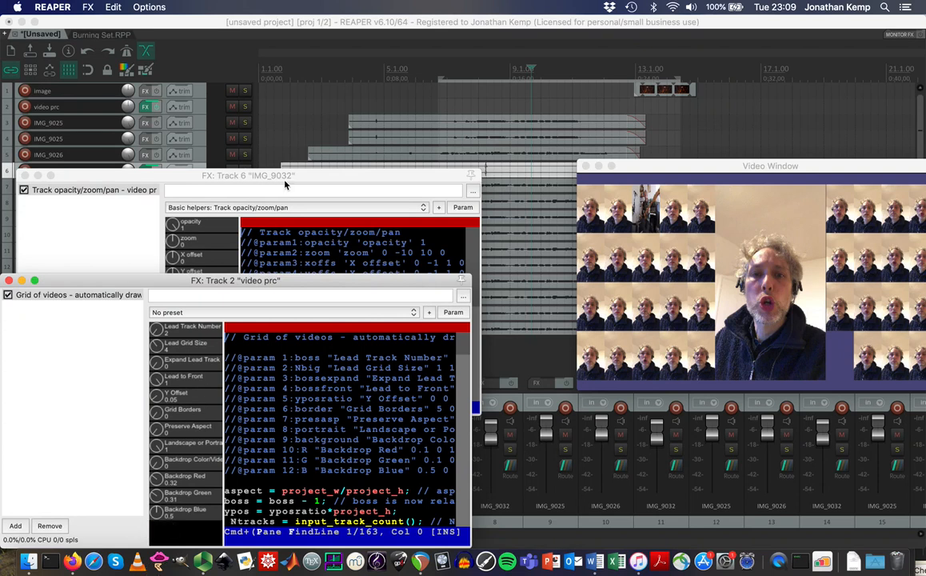
Zoom track 6's video far out, reset its zoom to 0, and close both effect windows.
left_click(315, 180)
left_click(176, 226)
left_click_drag(176, 227, 168, 250)
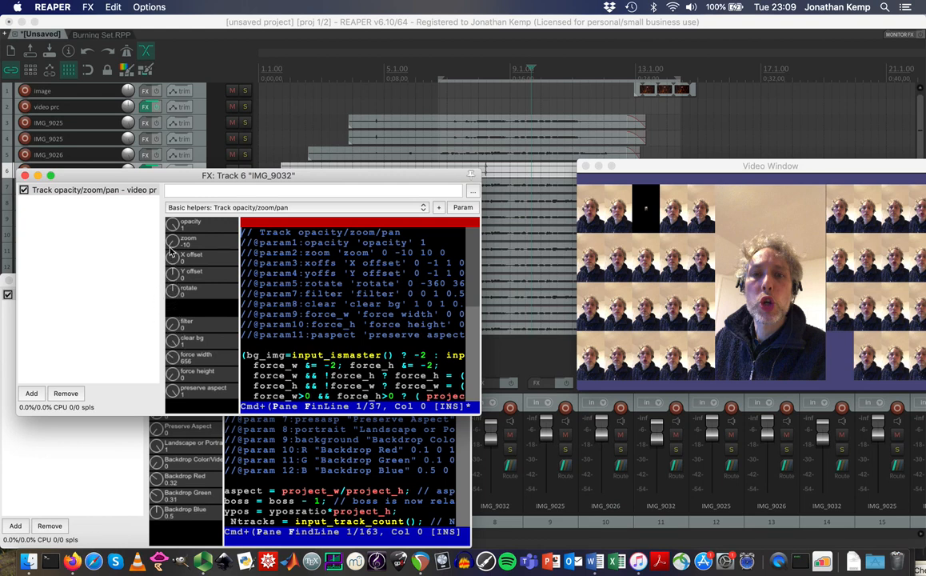
double_click(175, 242)
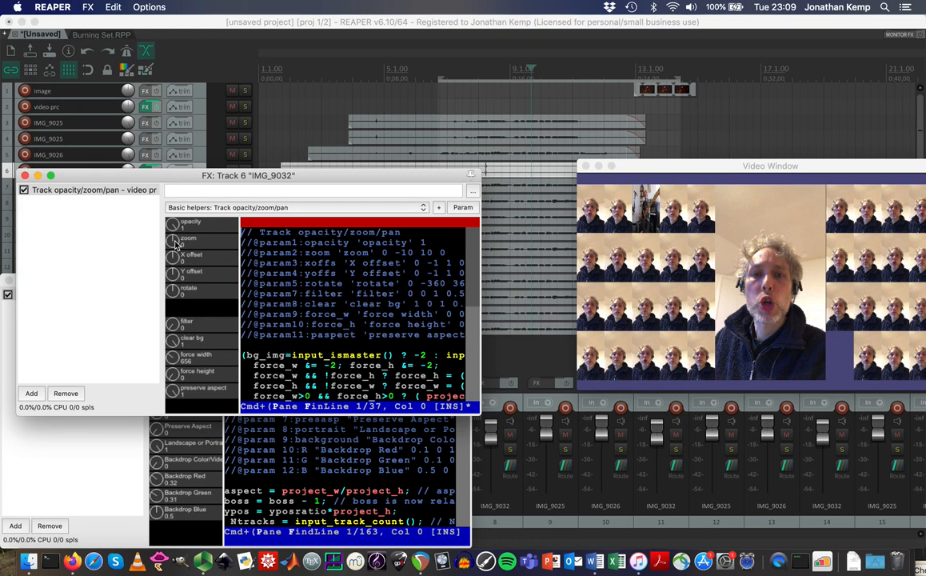
left_click(25, 175)
left_click_drag(71, 284, 117, 200)
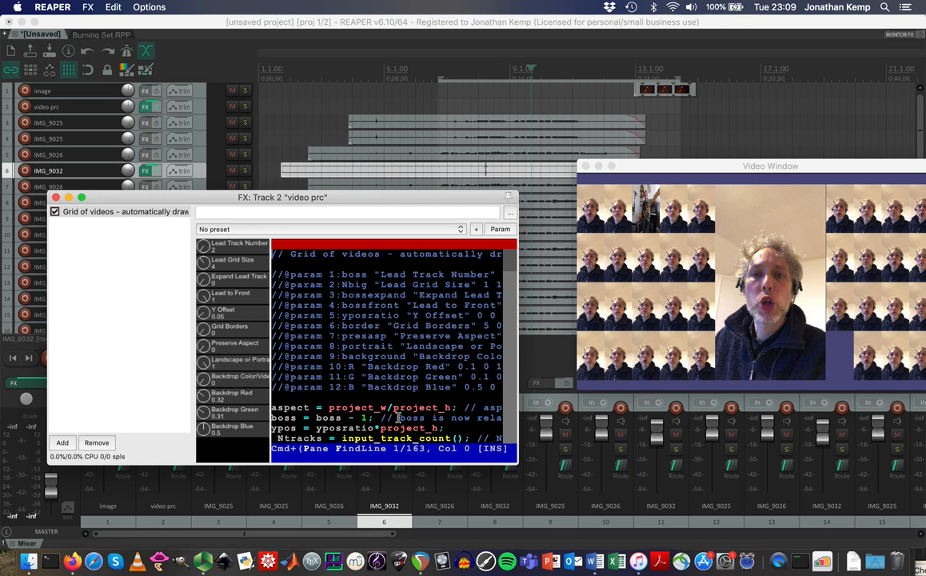
left_click(56, 198)
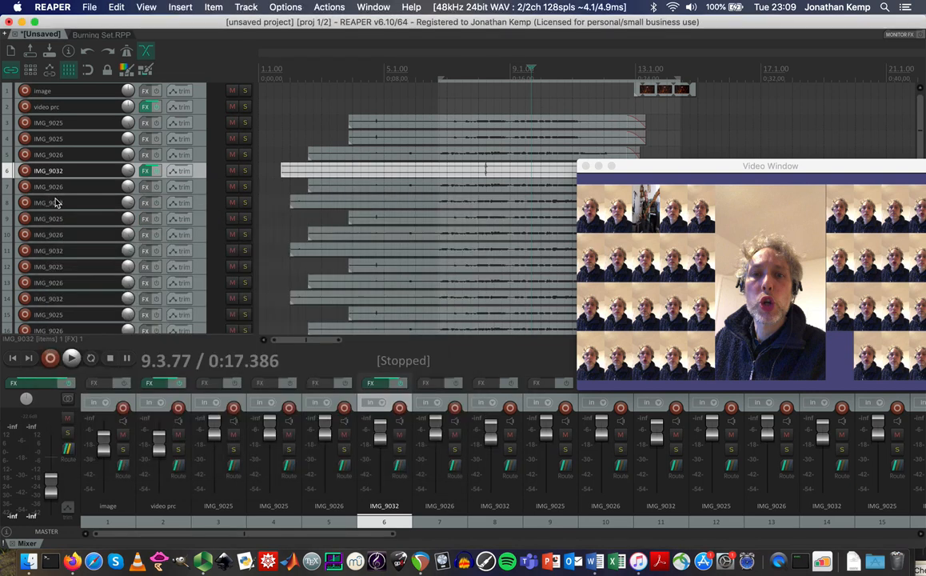
Adjust the Project settings video options and check the preview, reopening the dialog several times.
left_click(89, 7)
left_click(125, 179)
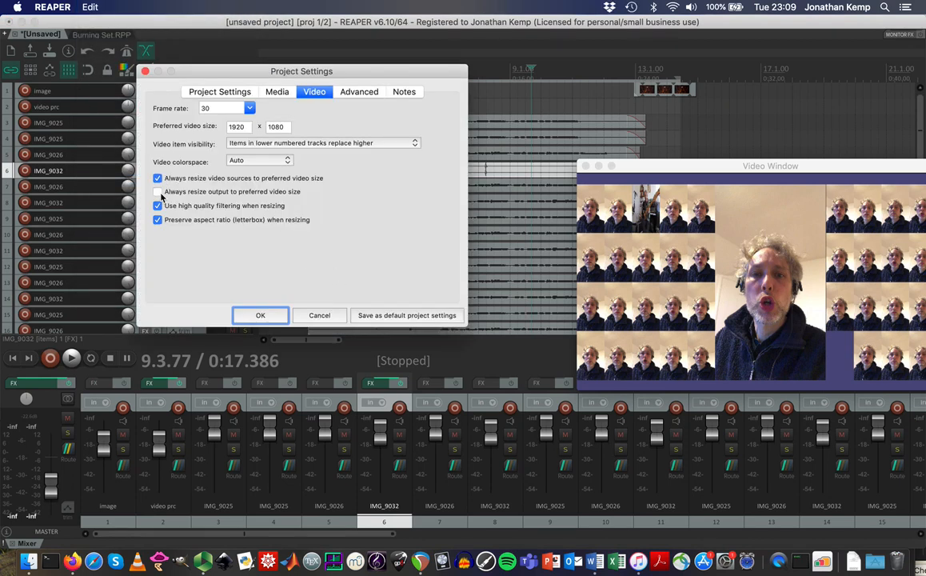
left_click(272, 316)
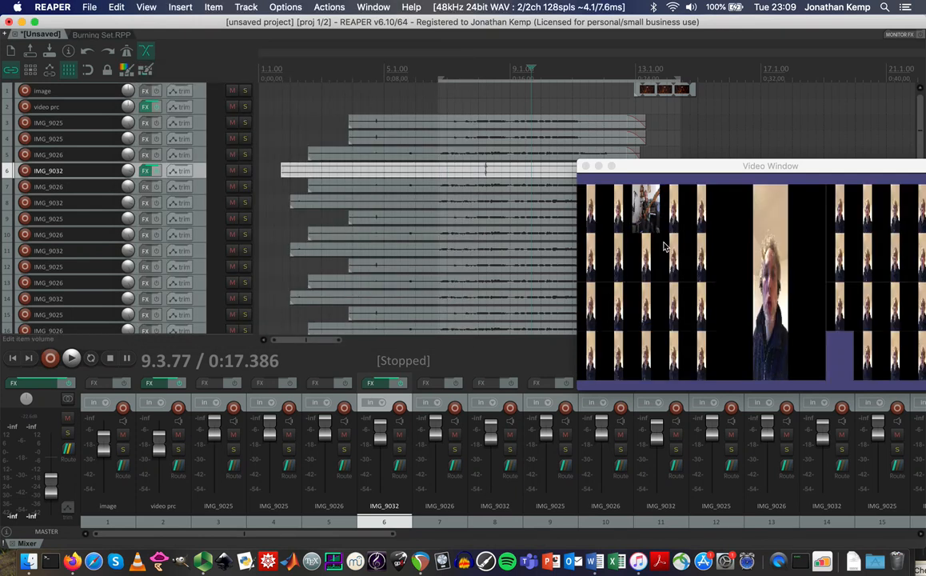
left_click(88, 6)
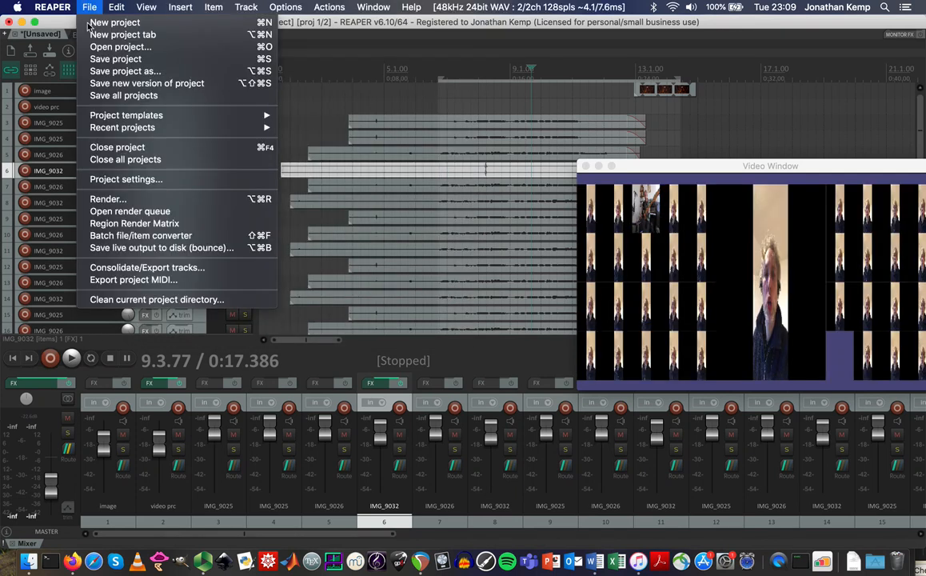
left_click(121, 180)
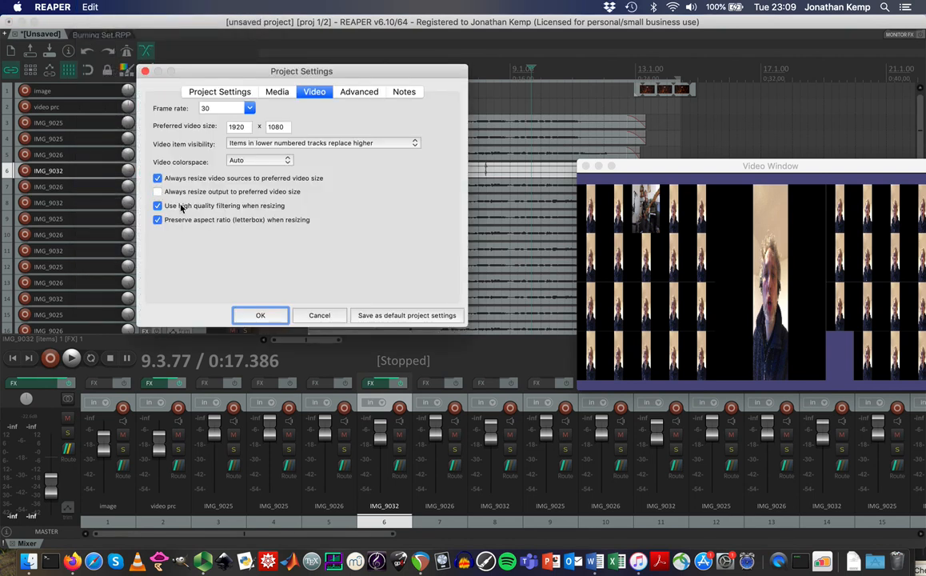
left_click(260, 315)
left_click(88, 7)
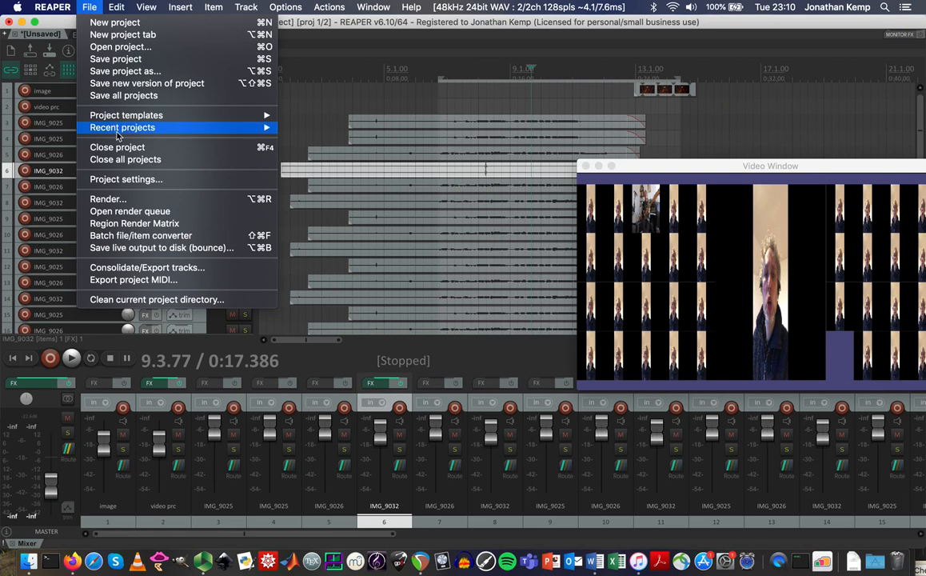
left_click(121, 180)
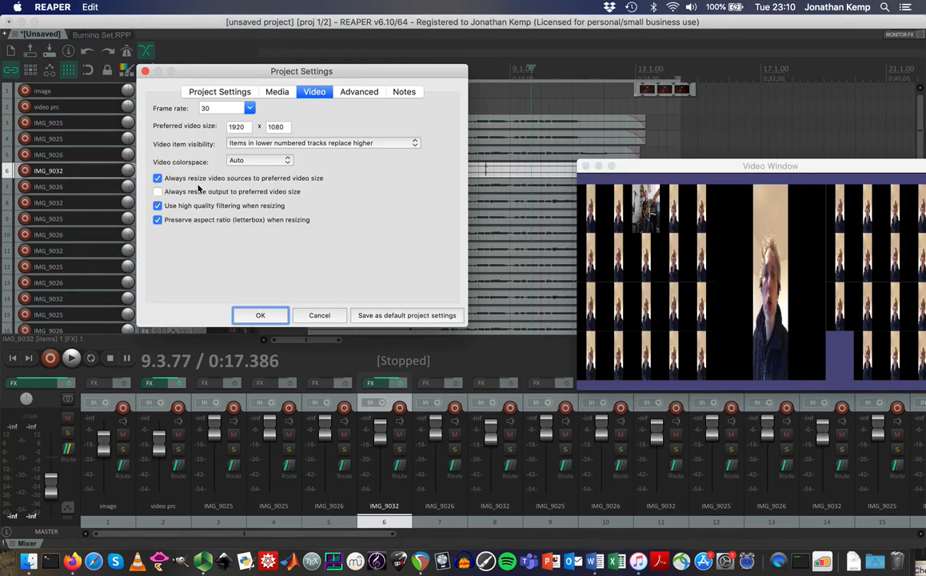
left_click(260, 315)
Turn off 'Always resize video sources to preferred video size' in Project settings and confirm.
left_click(88, 6)
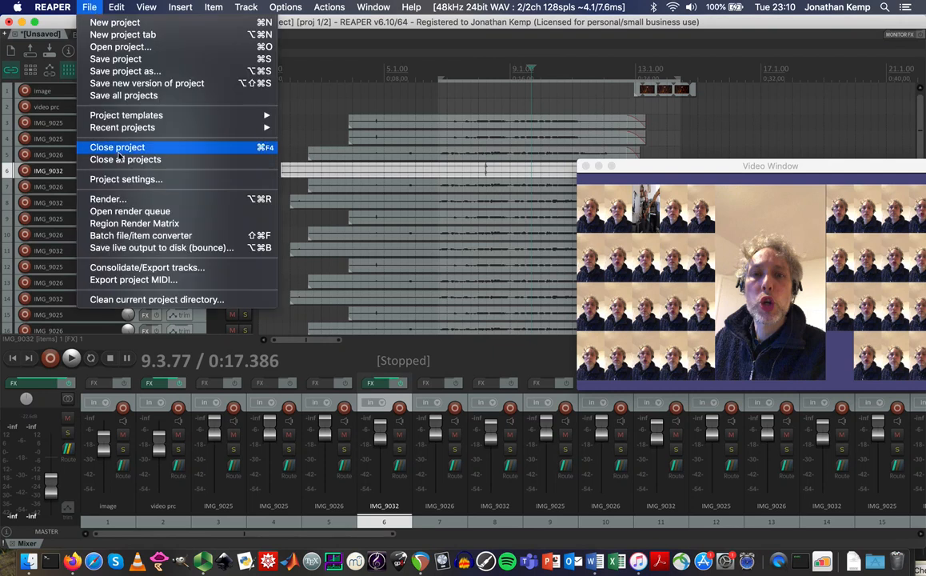
left_click(121, 180)
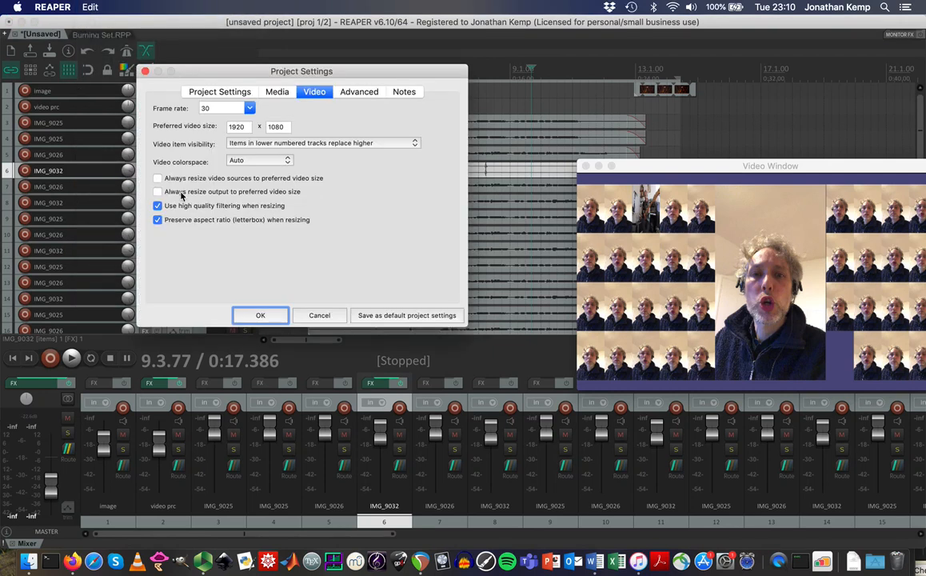
left_click(261, 313)
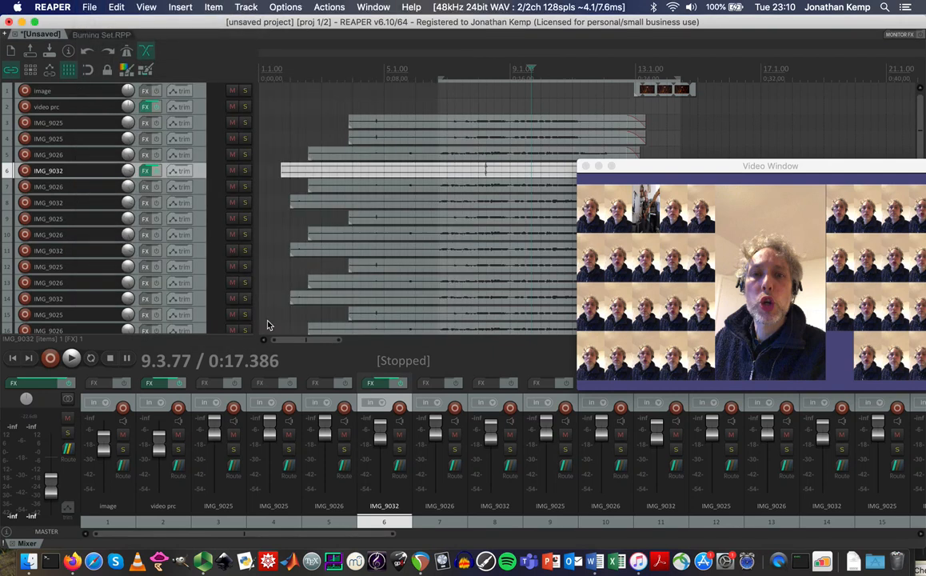
left_click(88, 6)
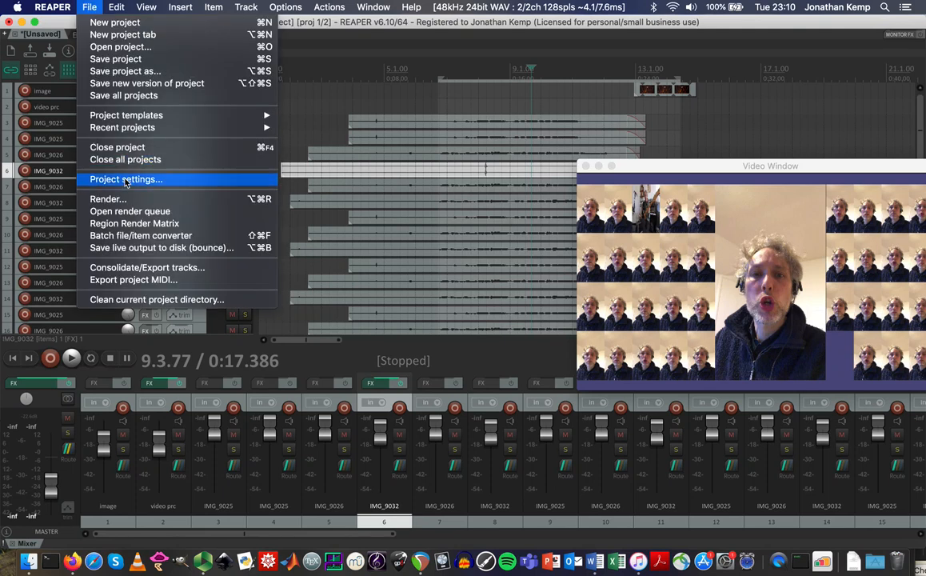
left_click(121, 181)
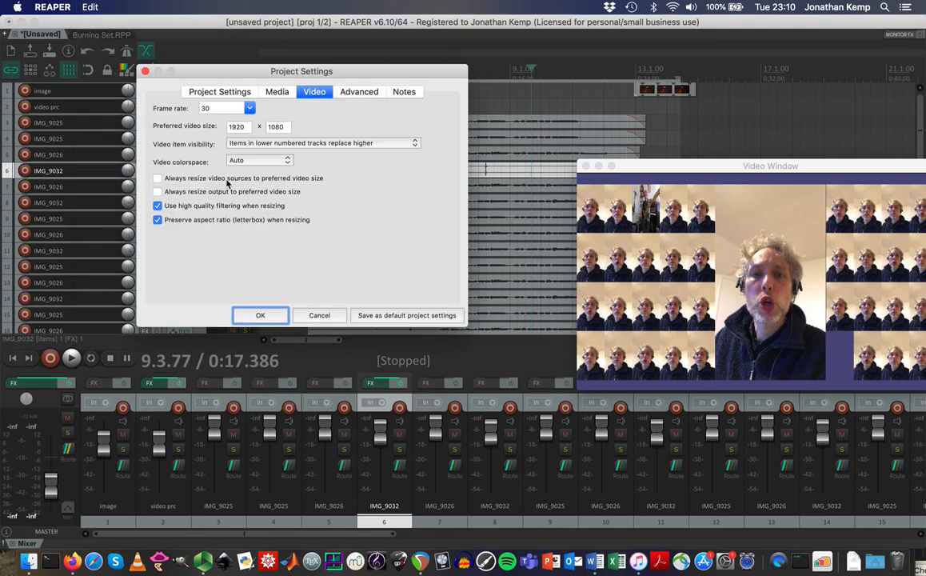
left_click(265, 315)
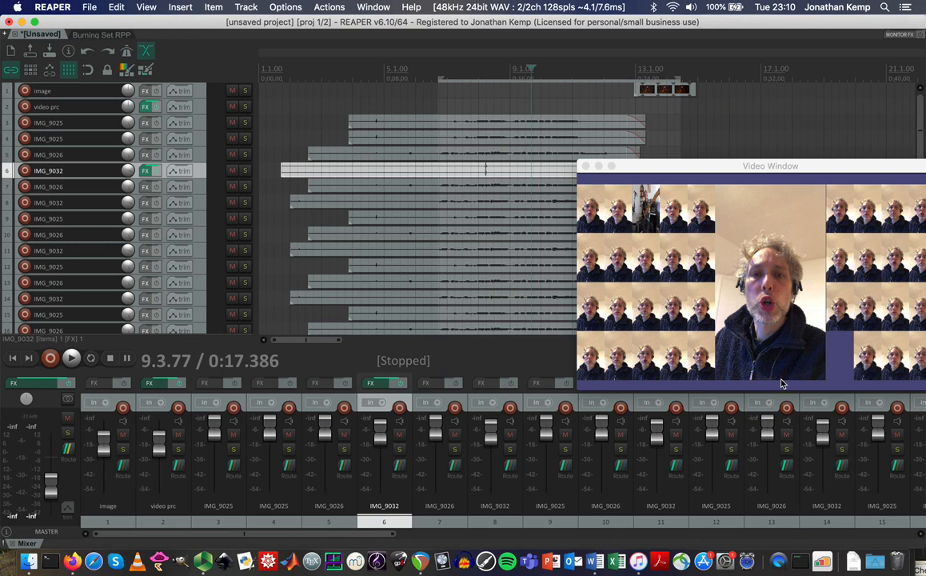
Move the video preview toward the screen centre and set the play position to 8.1.30.
left_click_drag(714, 166, 506, 195)
left_click(480, 69)
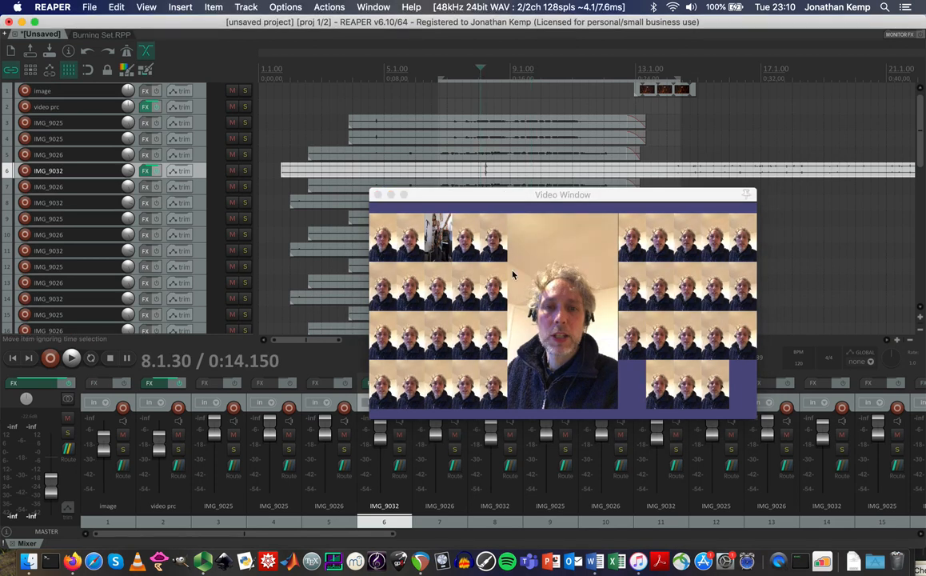
left_click(504, 259)
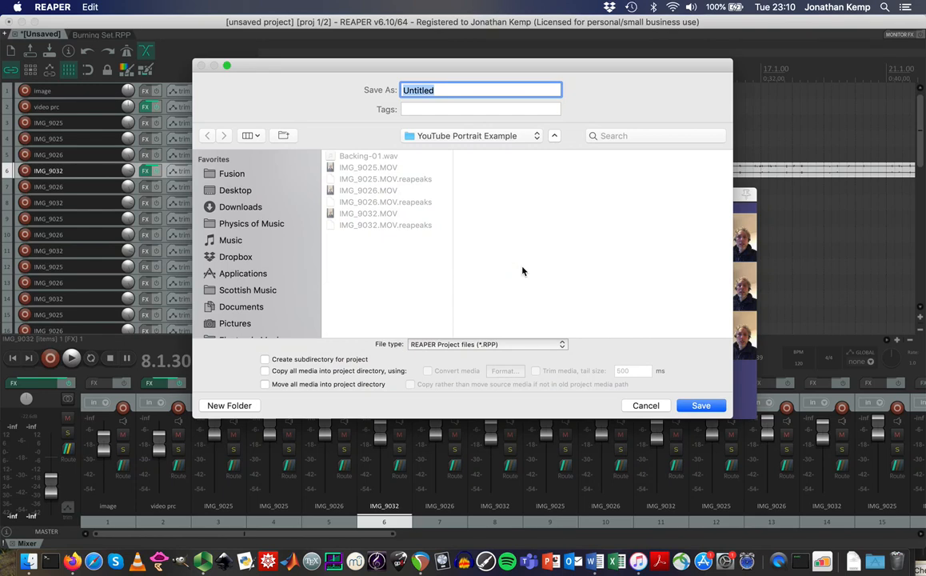
Start a new save into the YouTube Portrait Example folder, naming the project 'Portrait Example'.
left_click(644, 406)
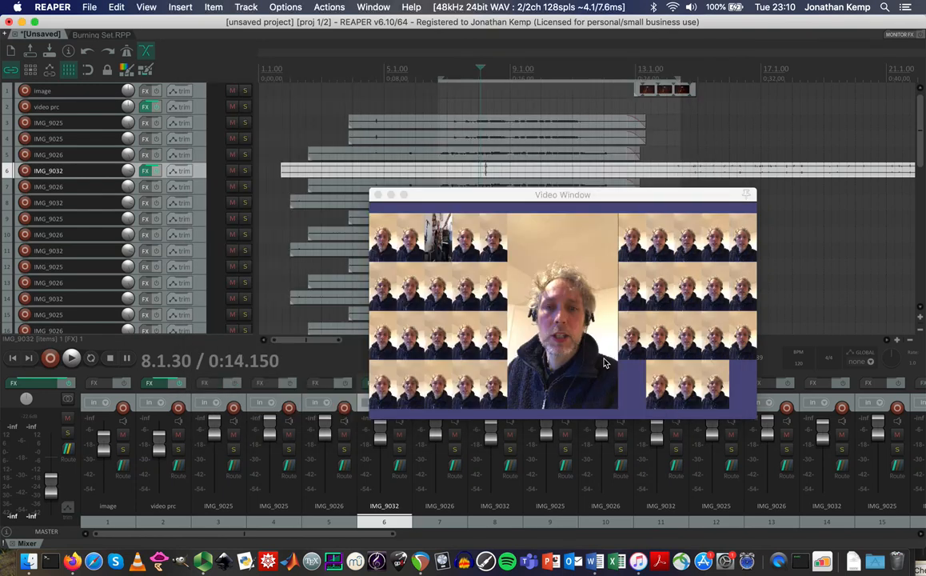
left_click(89, 7)
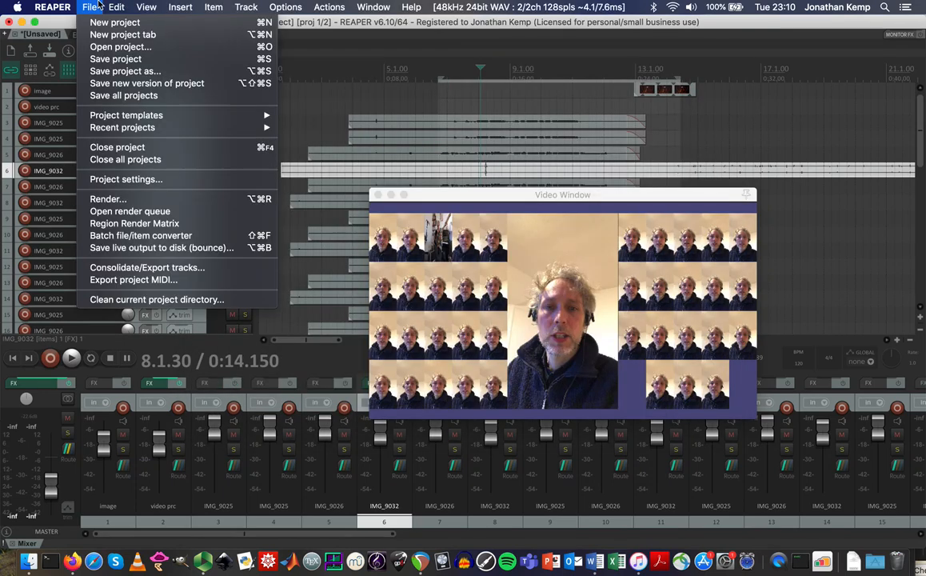
left_click(118, 59)
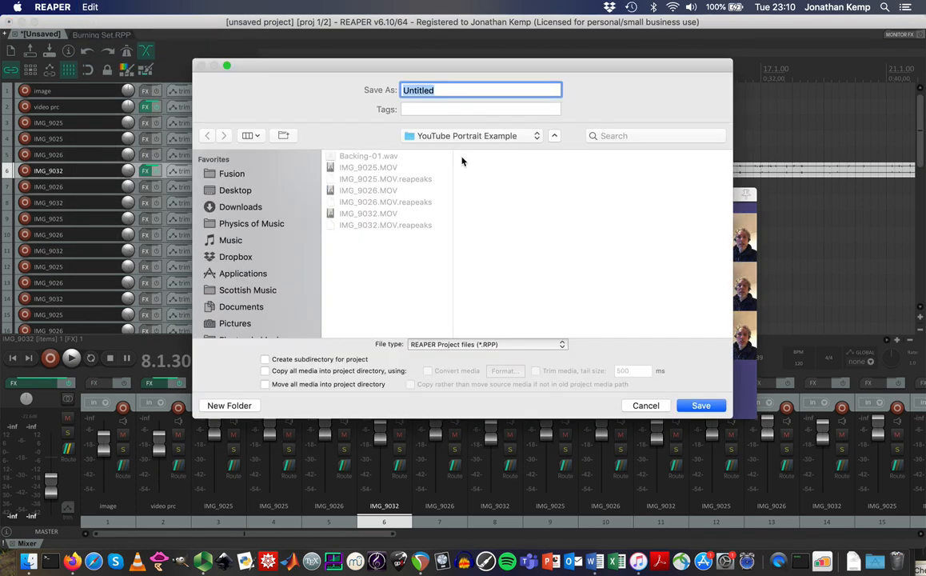
left_click(458, 141)
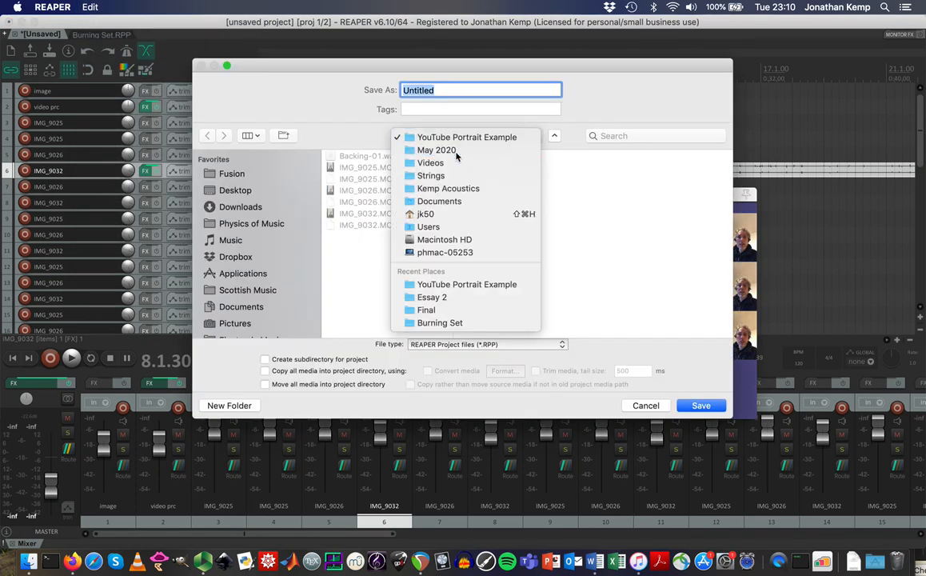
left_click(455, 143)
left_click(507, 167)
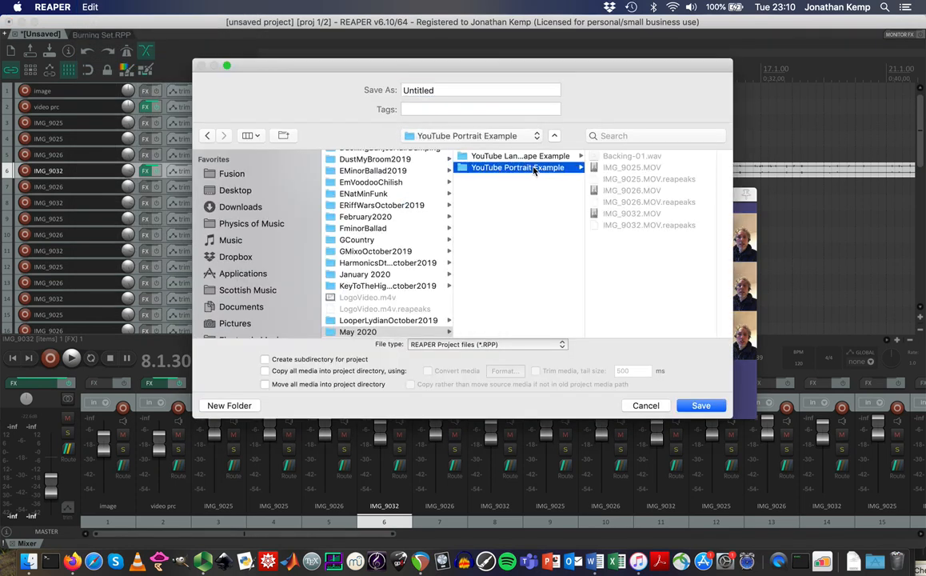
double_click(452, 90)
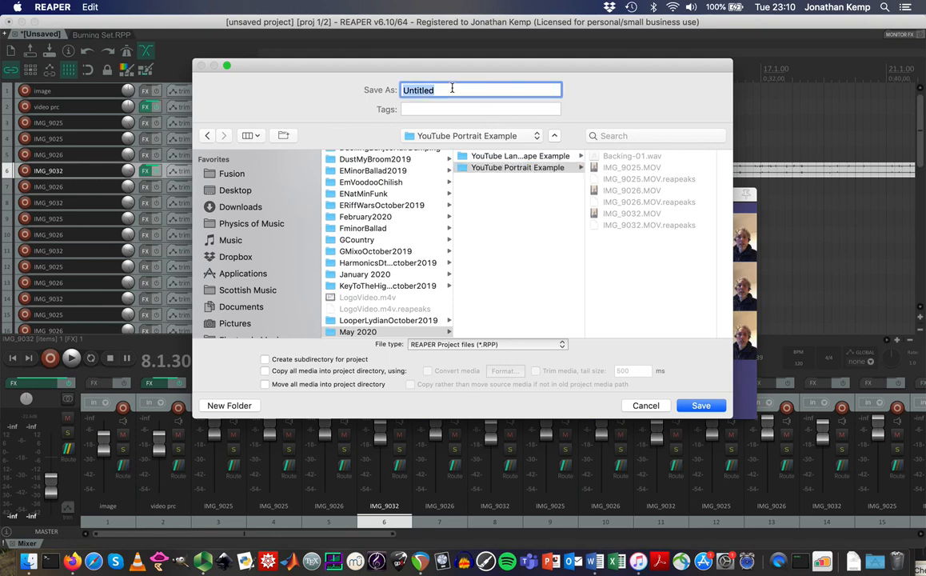
type("Portrait Example")
Skip the project subdirectory, move all media into the project directory, and save.
left_click(264, 360)
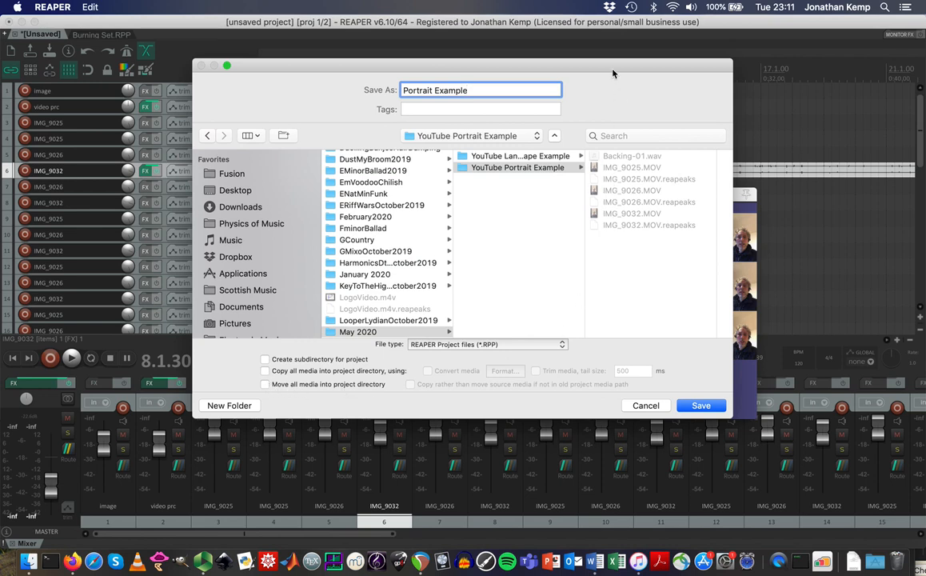
left_click_drag(612, 70, 574, 127)
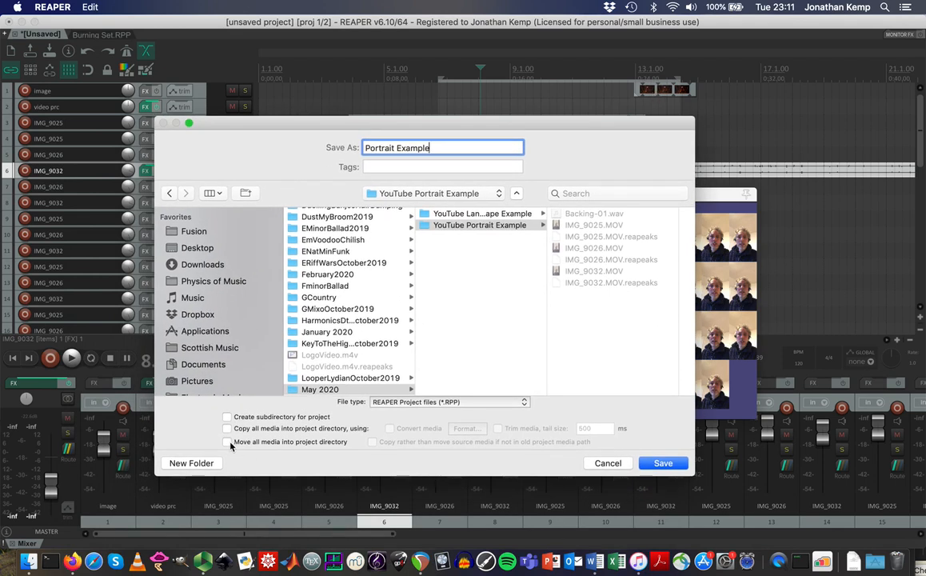
left_click(227, 442)
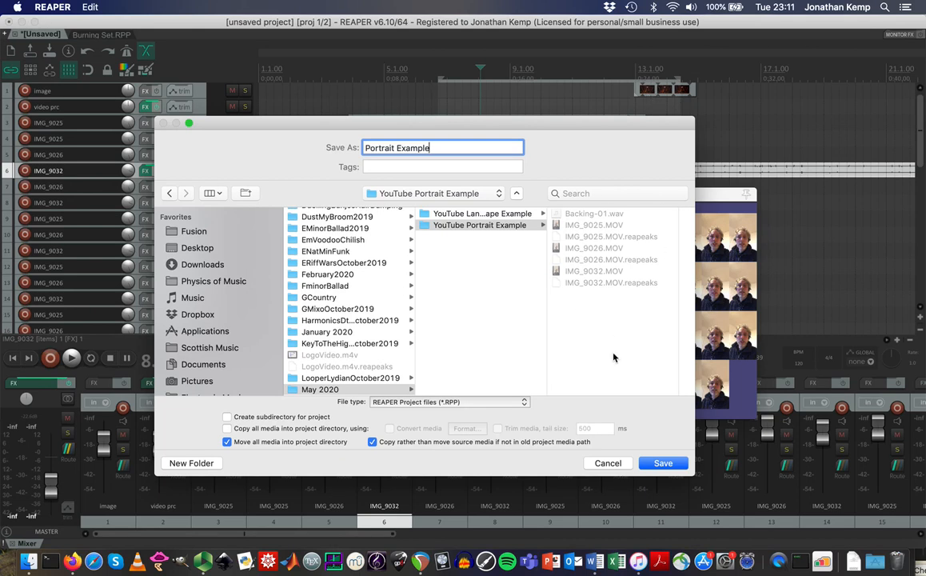
left_click(661, 464)
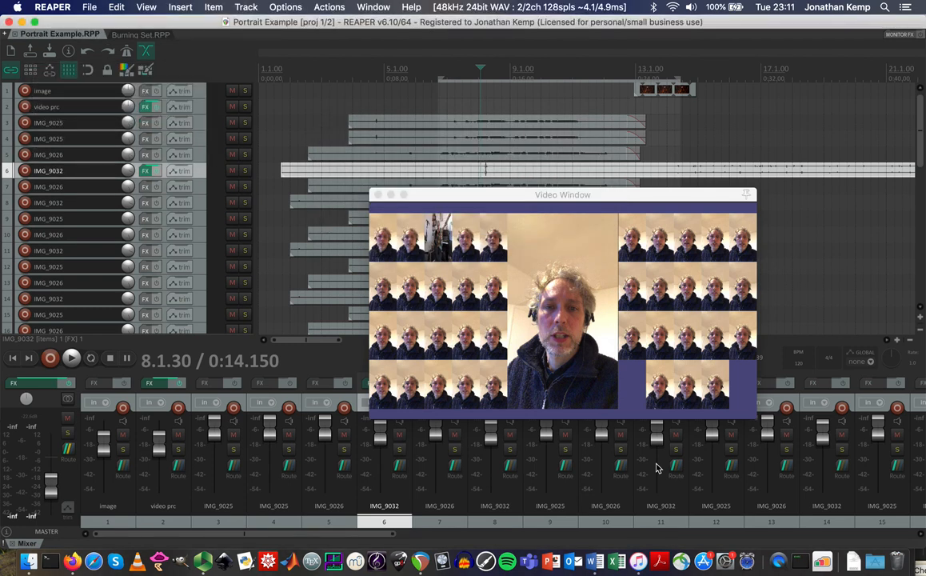
Preview the photo, Backing-01.wav and .MOV clips in the YouTube Portrait Example folder.
left_click(29, 561)
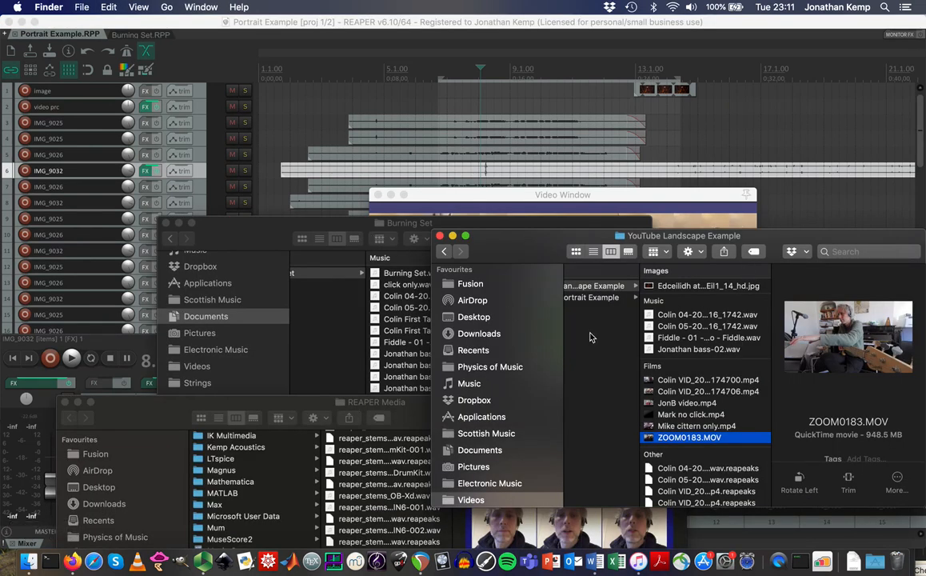
scroll(657, 346, "left", 2)
left_click(631, 297)
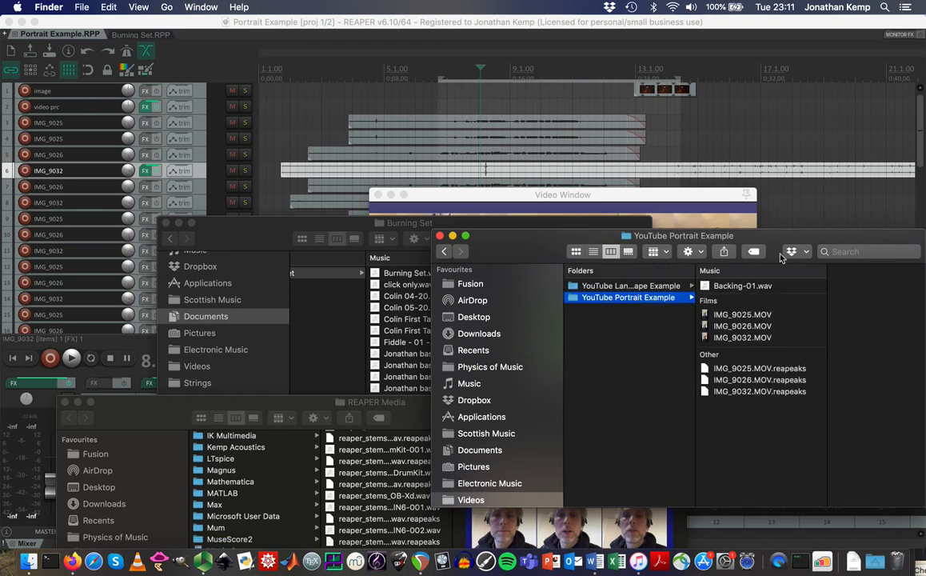
left_click(740, 287)
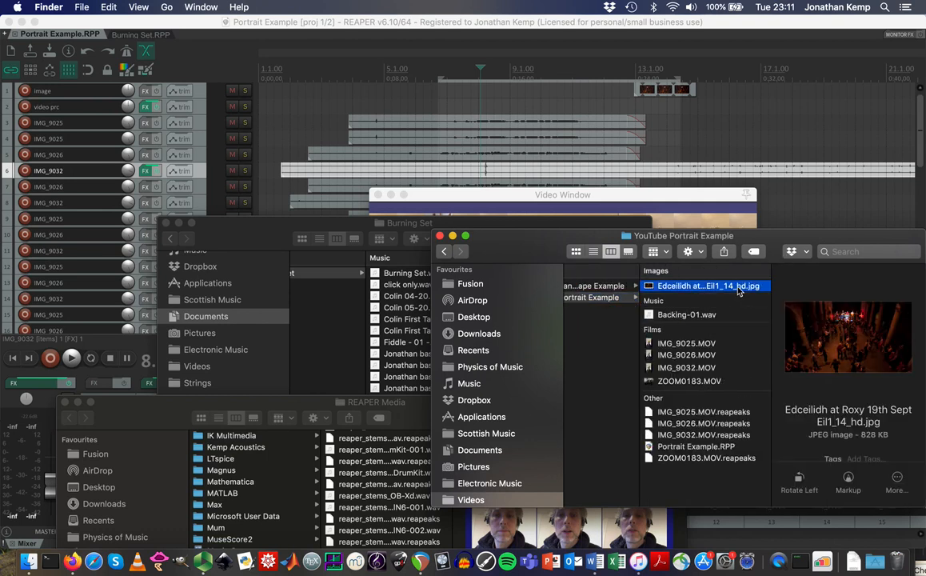
key("Down")
key("Down")
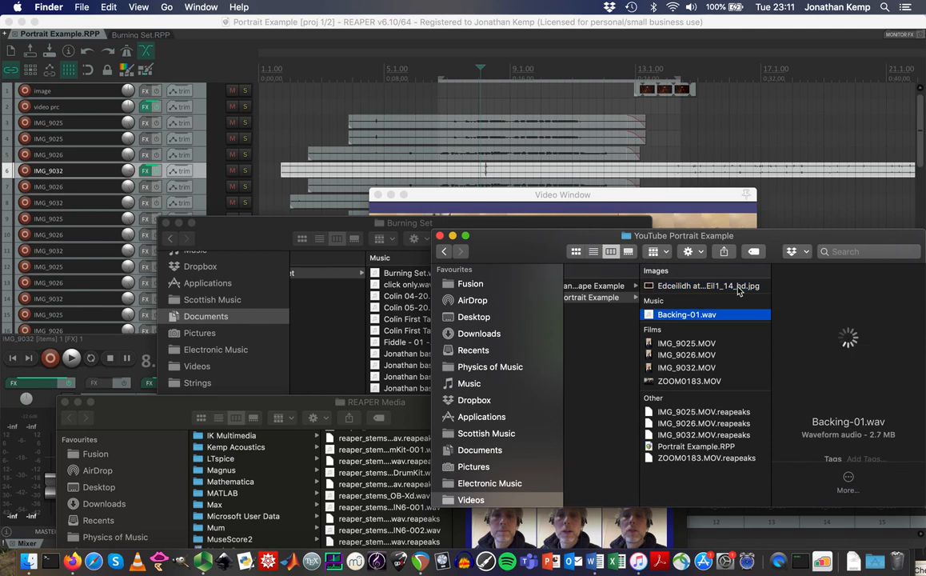
key("Down")
key("Down")
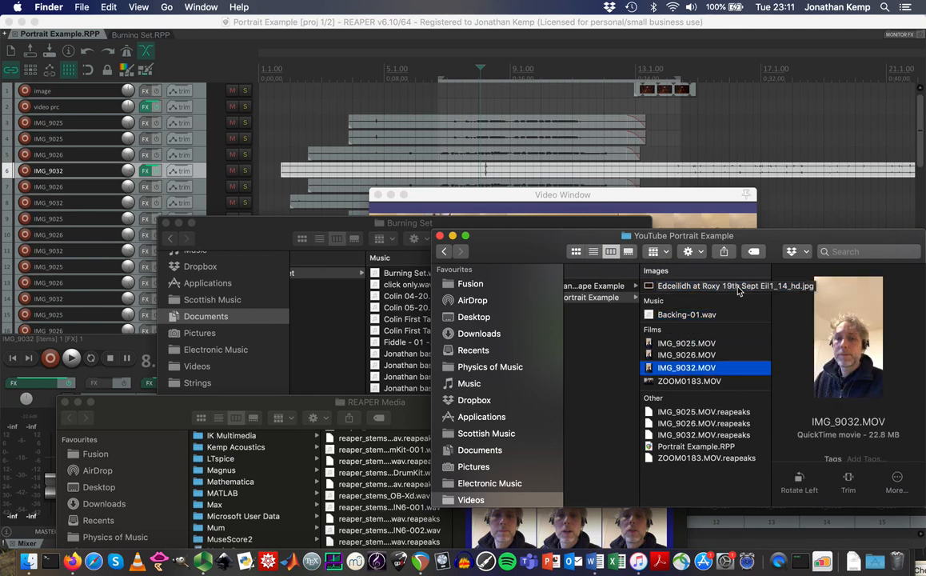
key("Down")
key("Down")
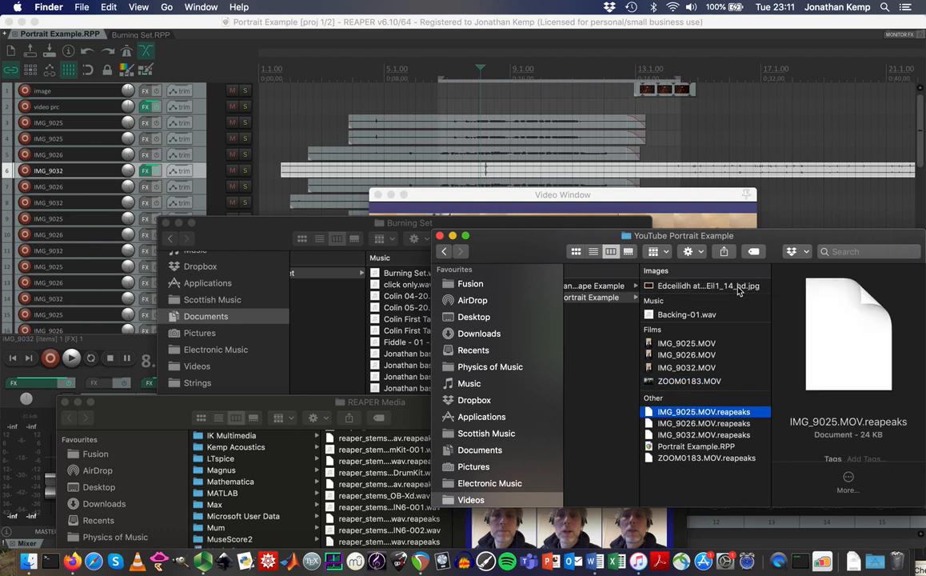
key("Down")
key("Down")
key("Down")
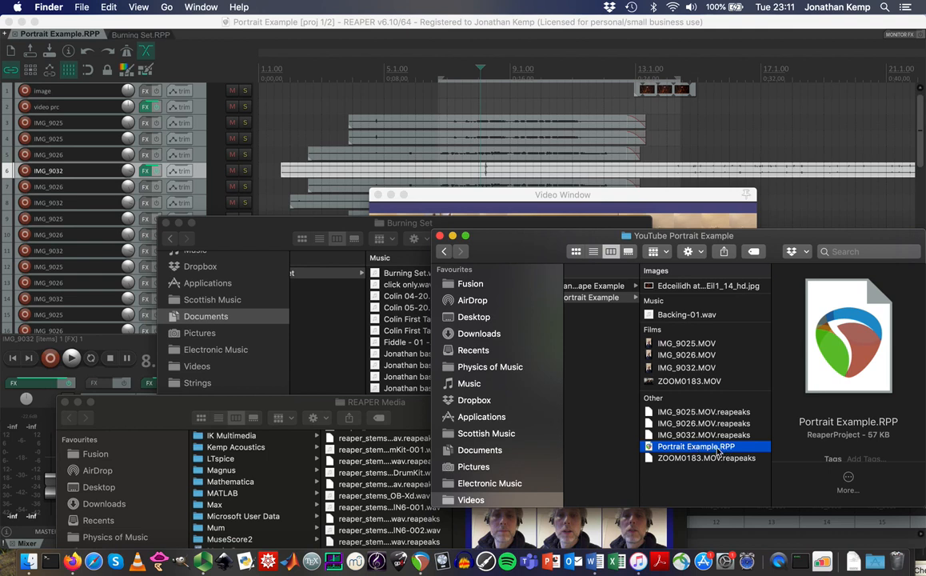
left_click(478, 23)
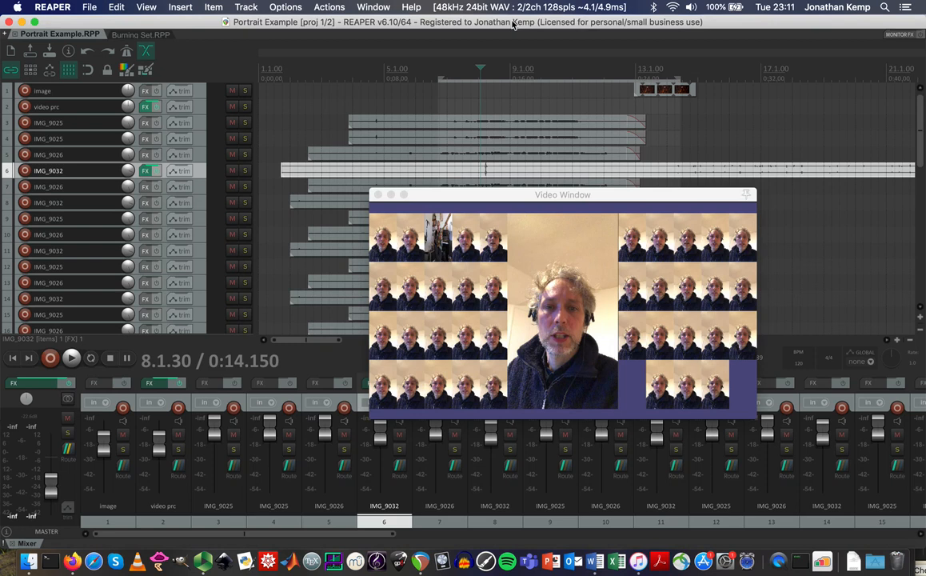
Render the project to 'portrait' as MPEG-4/MOV video and close the finished render report.
left_click(89, 8)
mouse_move(124, 127)
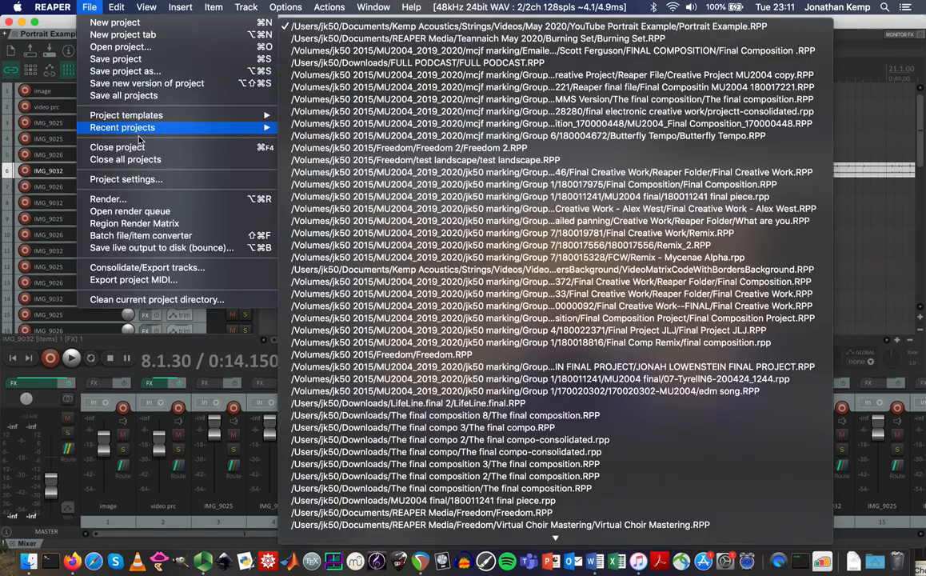
left_click(154, 201)
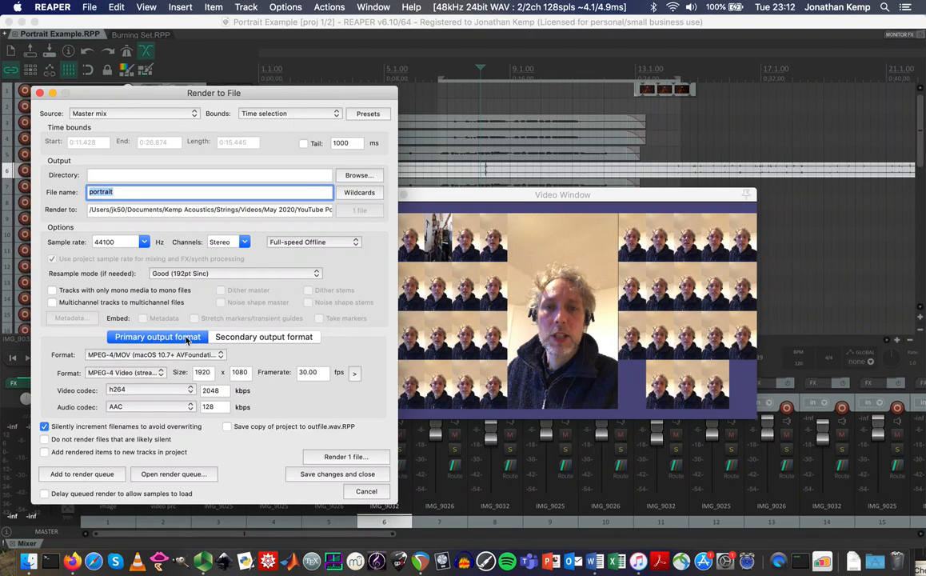
left_click(194, 355)
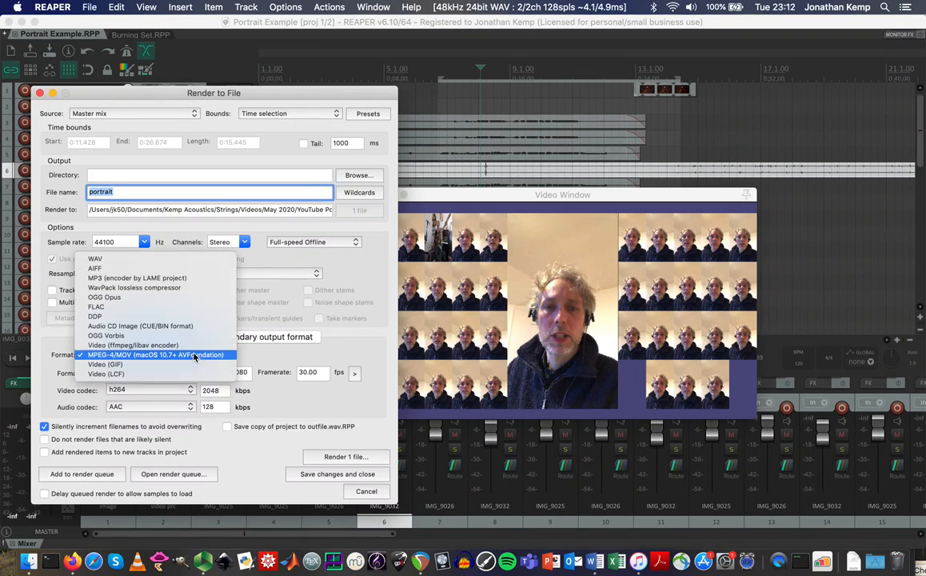
left_click(167, 357)
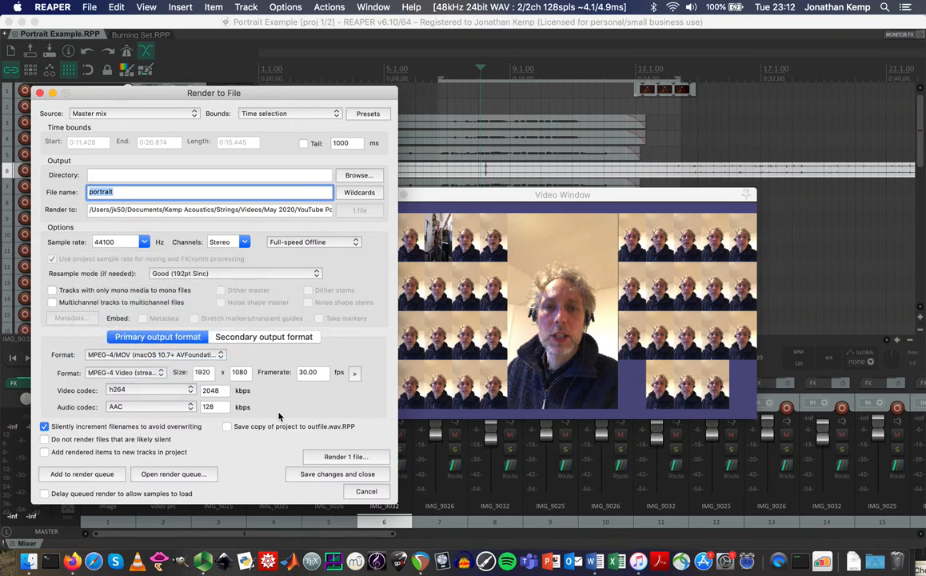
left_click(321, 456)
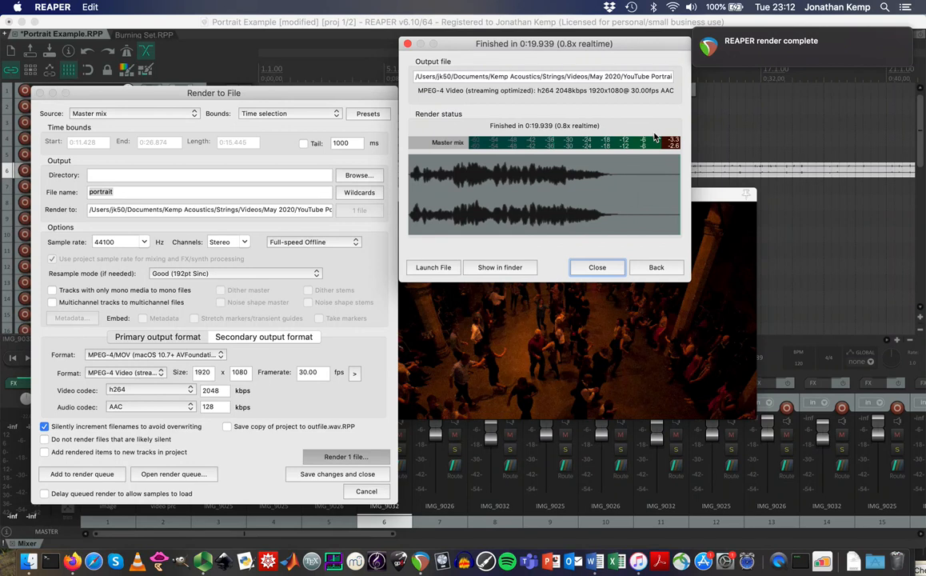
left_click(598, 267)
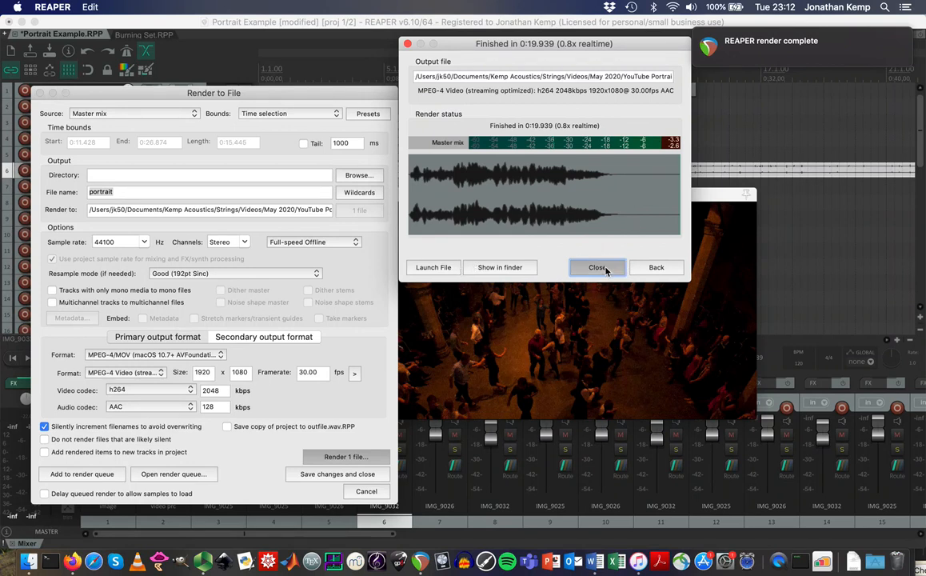
left_click(29, 562)
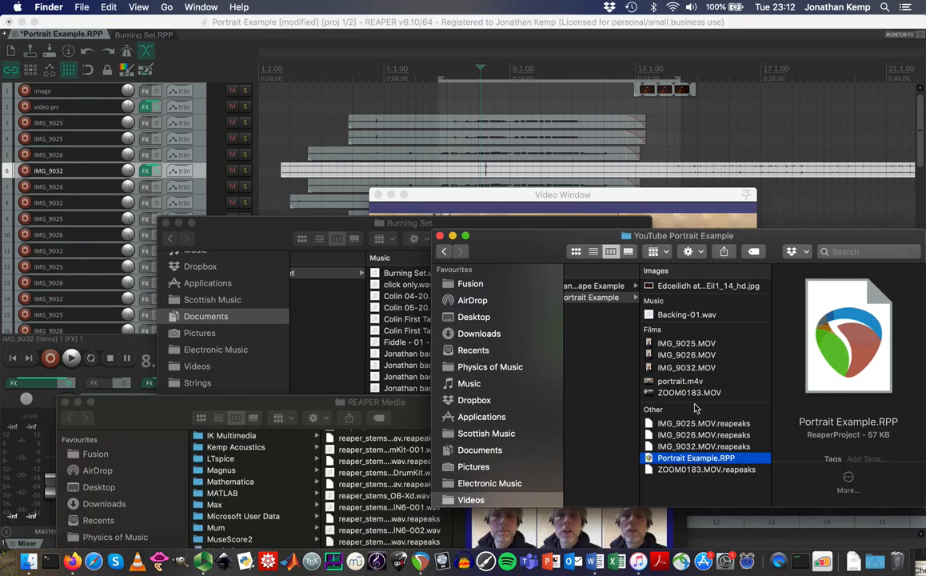
Play portrait.m4v in Quick Look, then return to REAPER with the play position at 11.1.72.
left_click(675, 382)
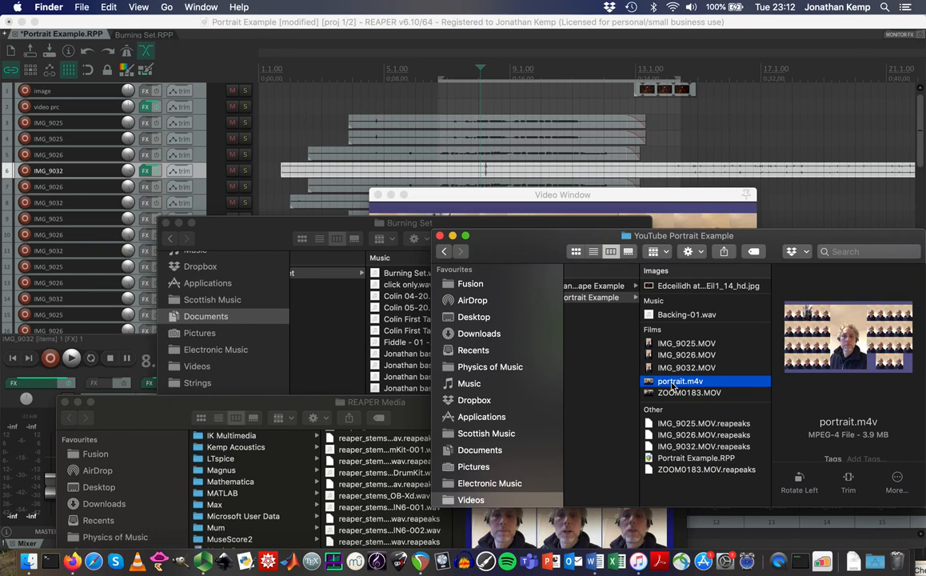
key("space")
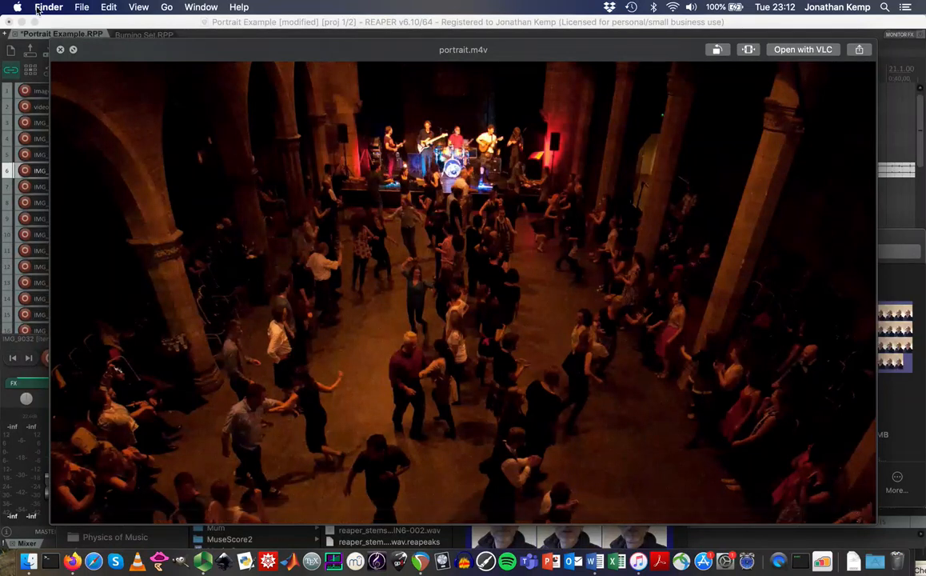
left_click(60, 51)
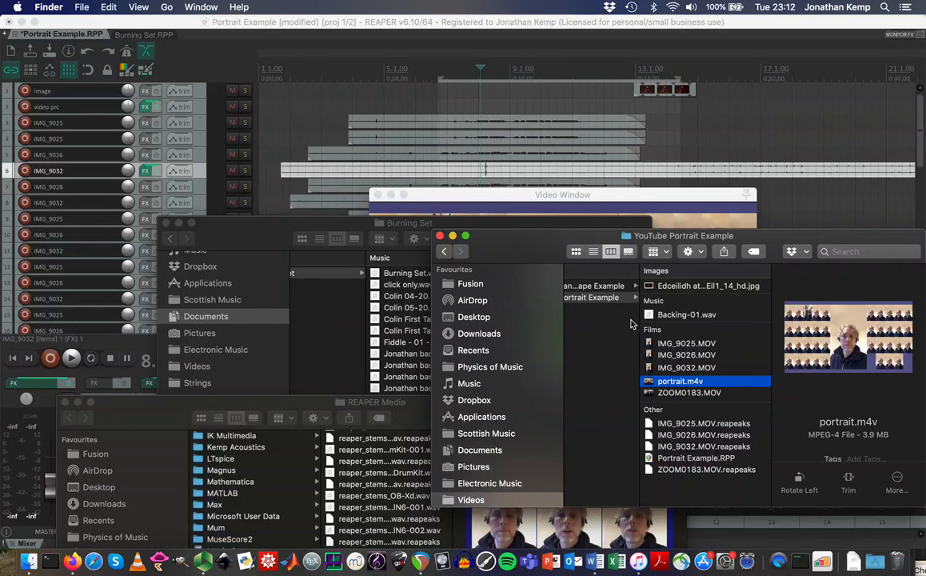
left_click(579, 61)
left_click(577, 69)
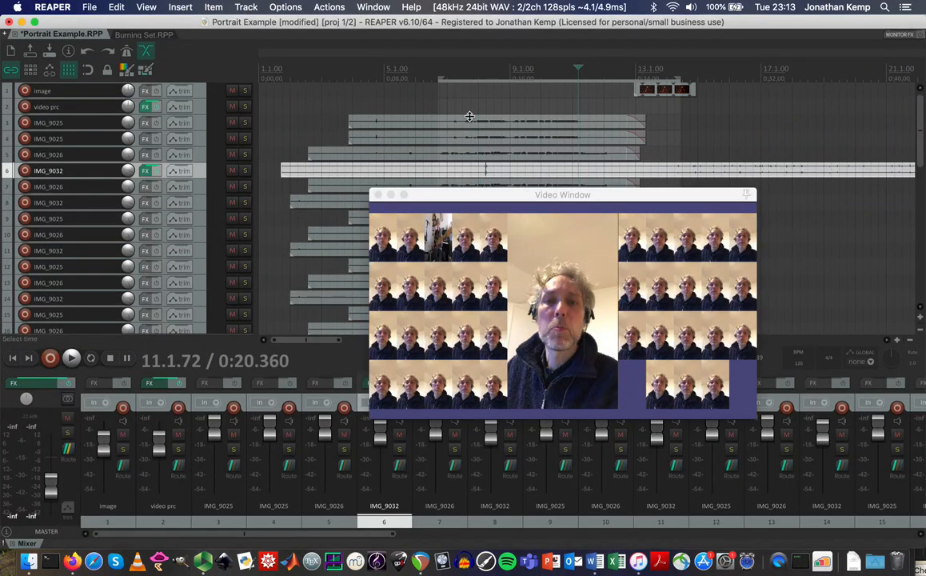
left_click(397, 213)
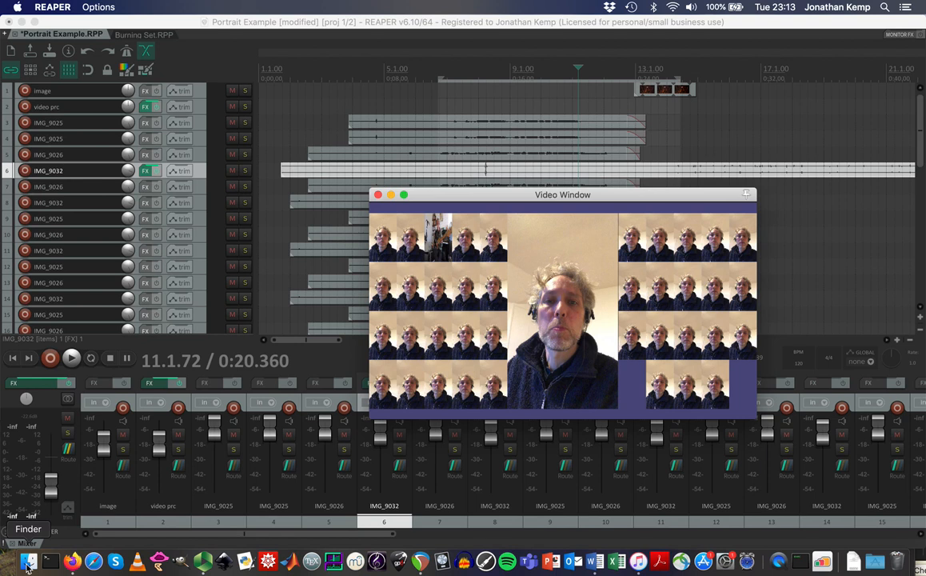
Show the video prc track's FX and scroll through the Grid of videos code.
left_click(143, 106)
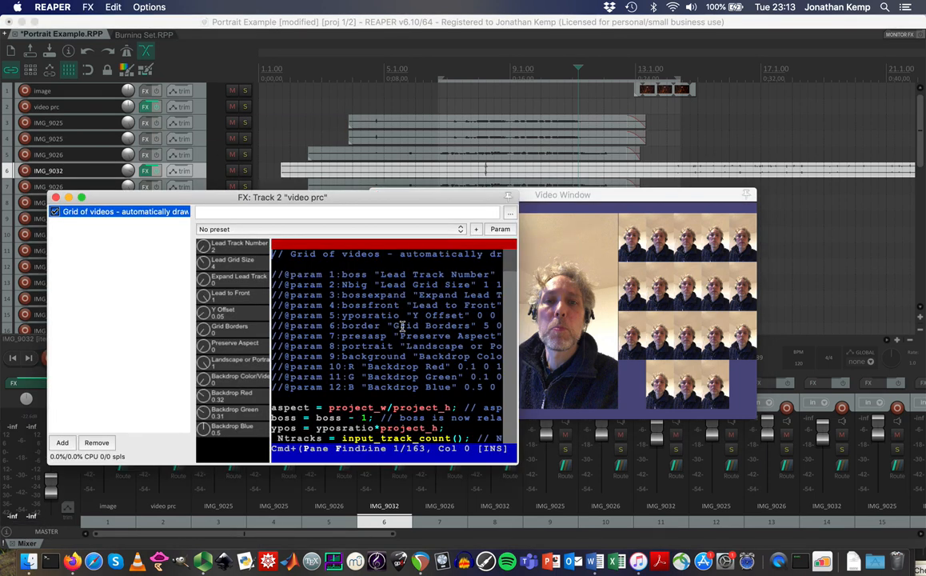
scroll(392, 366, "down", 20)
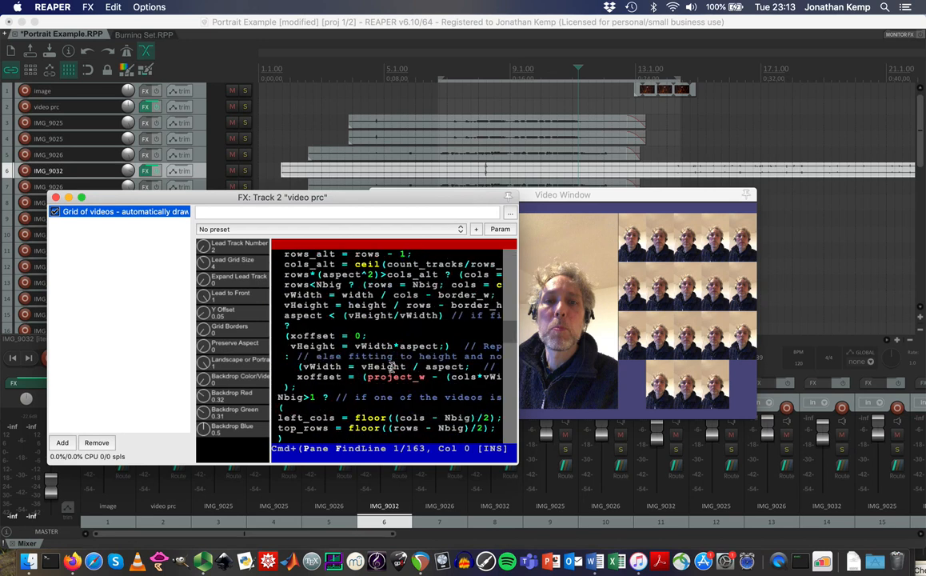
scroll(392, 367, "up", 10)
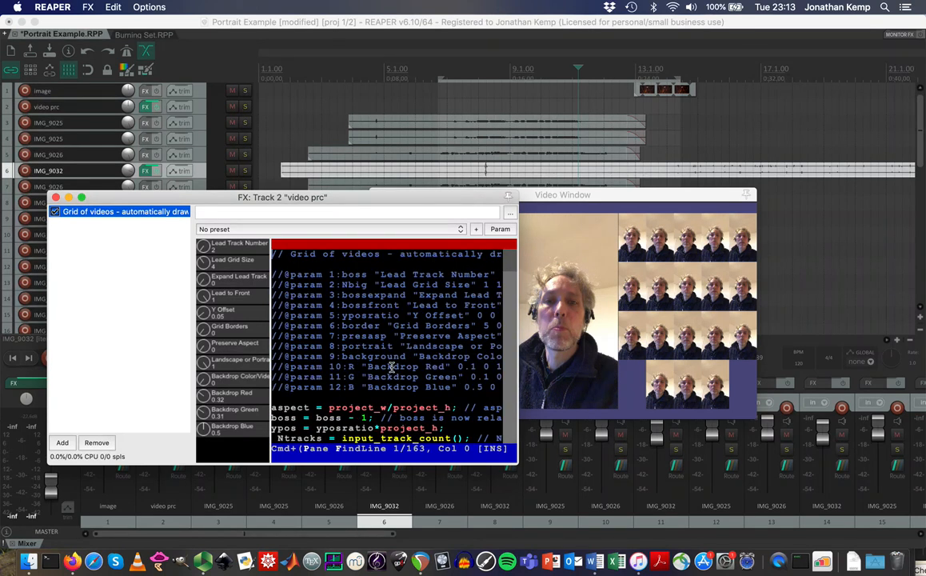
Scroll through the Grid of videos code on the Cockos forum post, then return to REAPER.
left_click(72, 560)
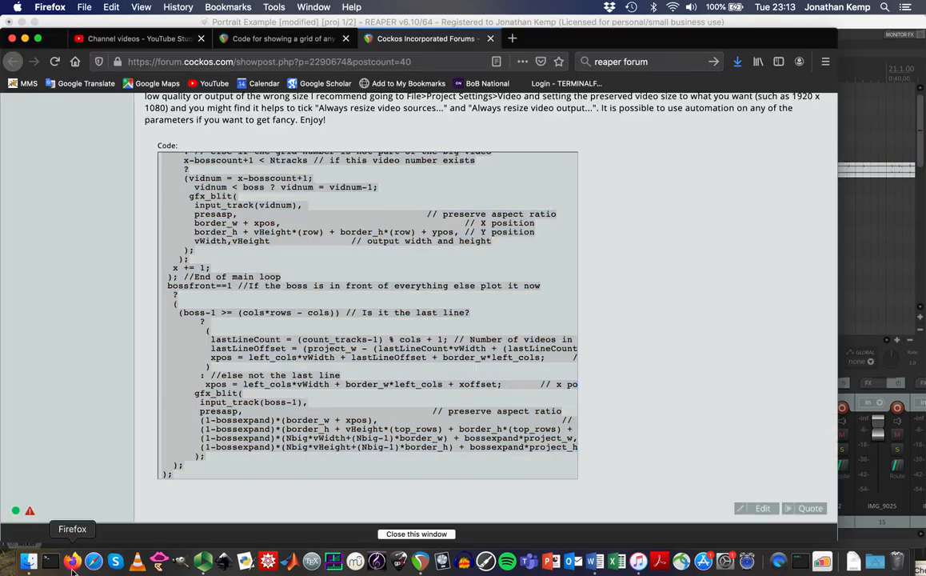
left_click(658, 275)
scroll(658, 276, "up", 5)
scroll(660, 275, "down", 4)
scroll(299, 289, "up", 15)
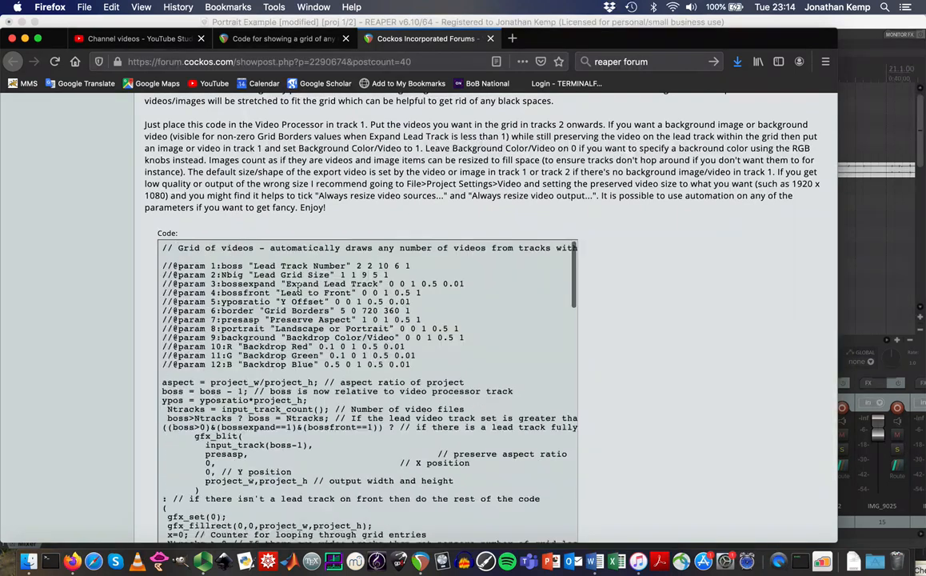
scroll(259, 369, "down", 10)
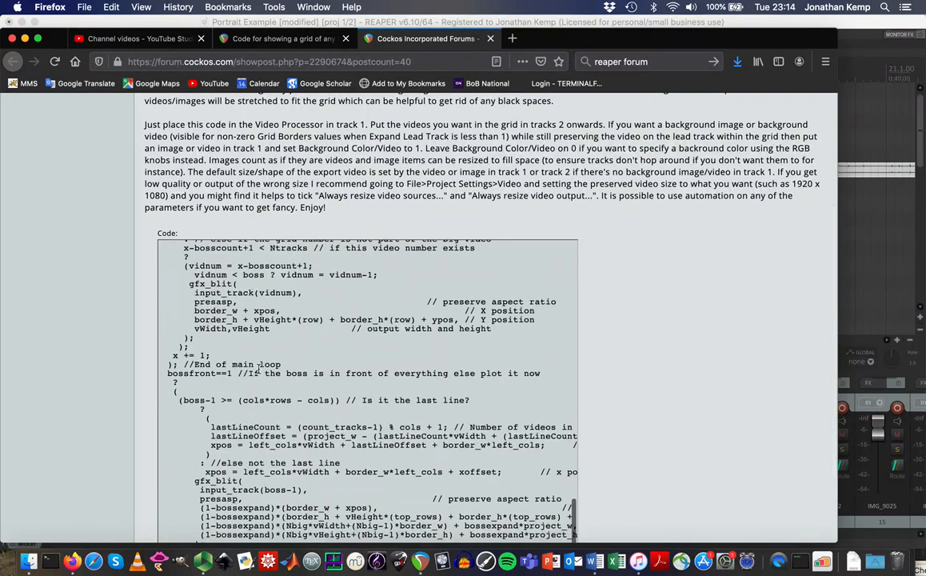
scroll(258, 368, "down", 5)
scroll(258, 369, "up", 15)
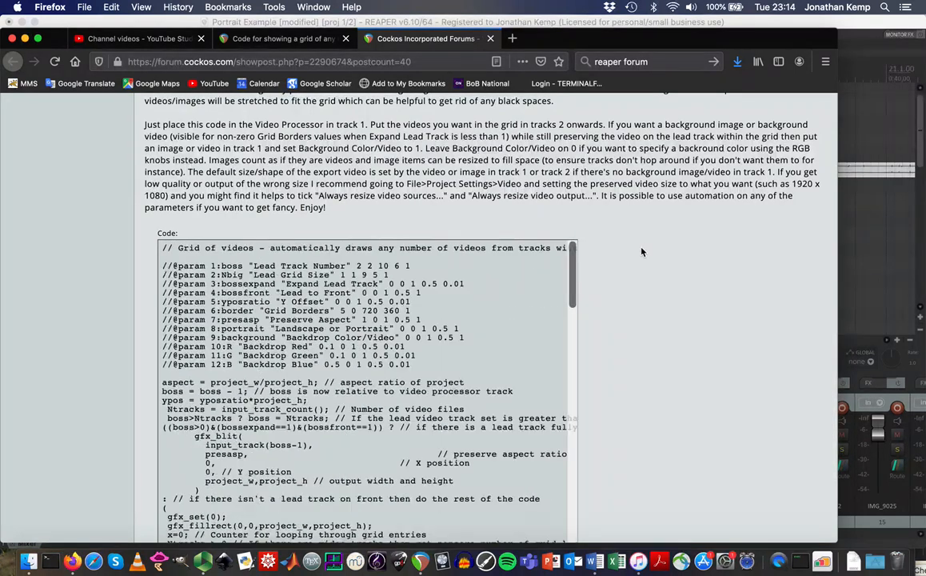
scroll(579, 223, "up", 3)
scroll(640, 247, "up", 1)
left_click(854, 29)
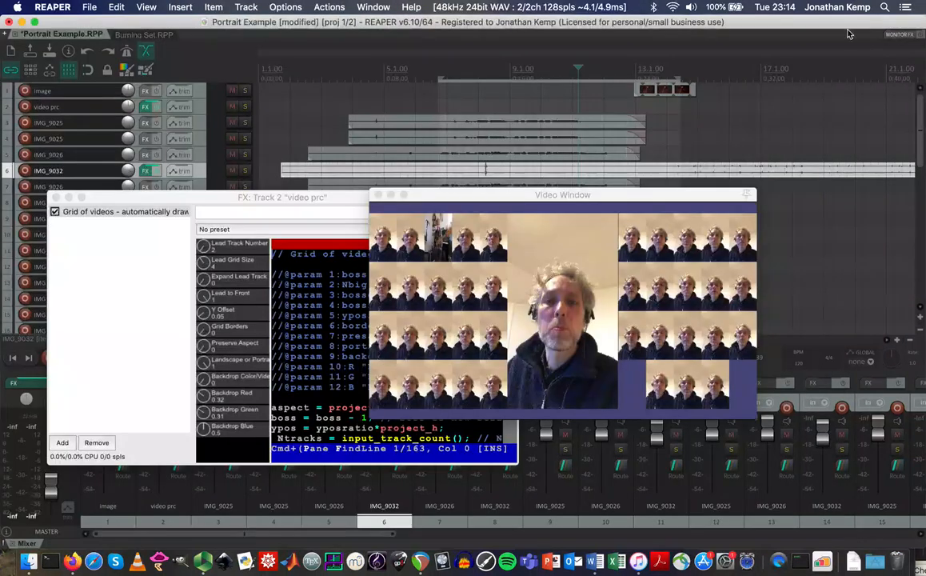